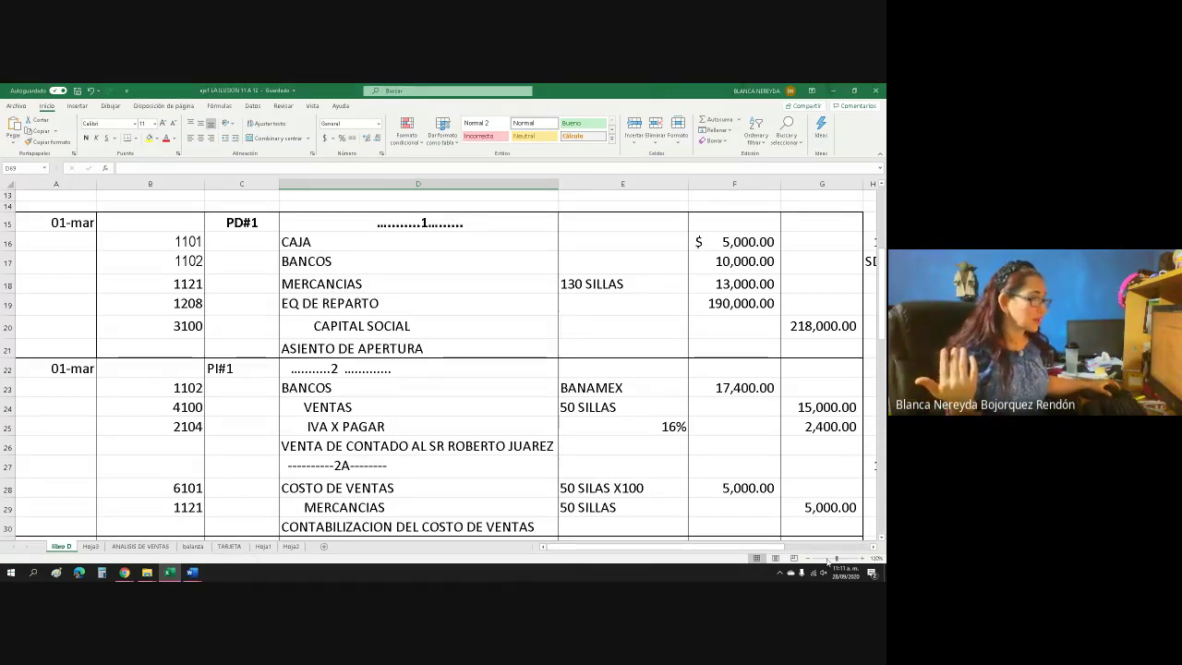
Review the Libro Diario entries from the opening entry to the 30 March payroll entry, including the debit column
click(807, 559)
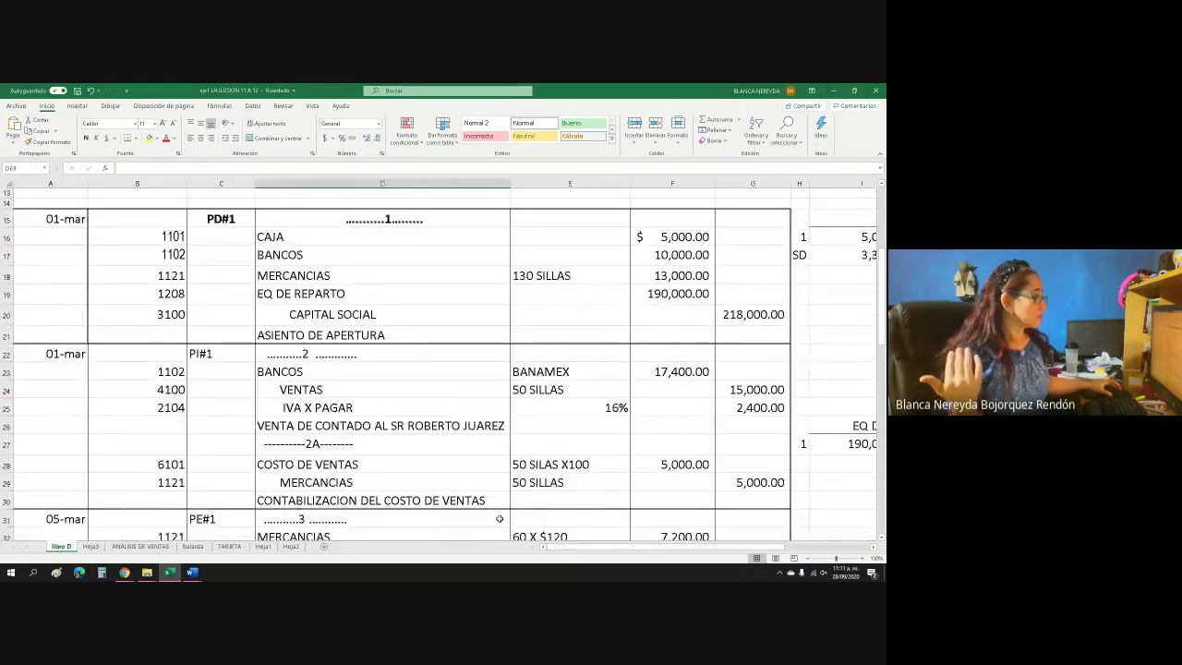
scroll(234, 482, up, 4)
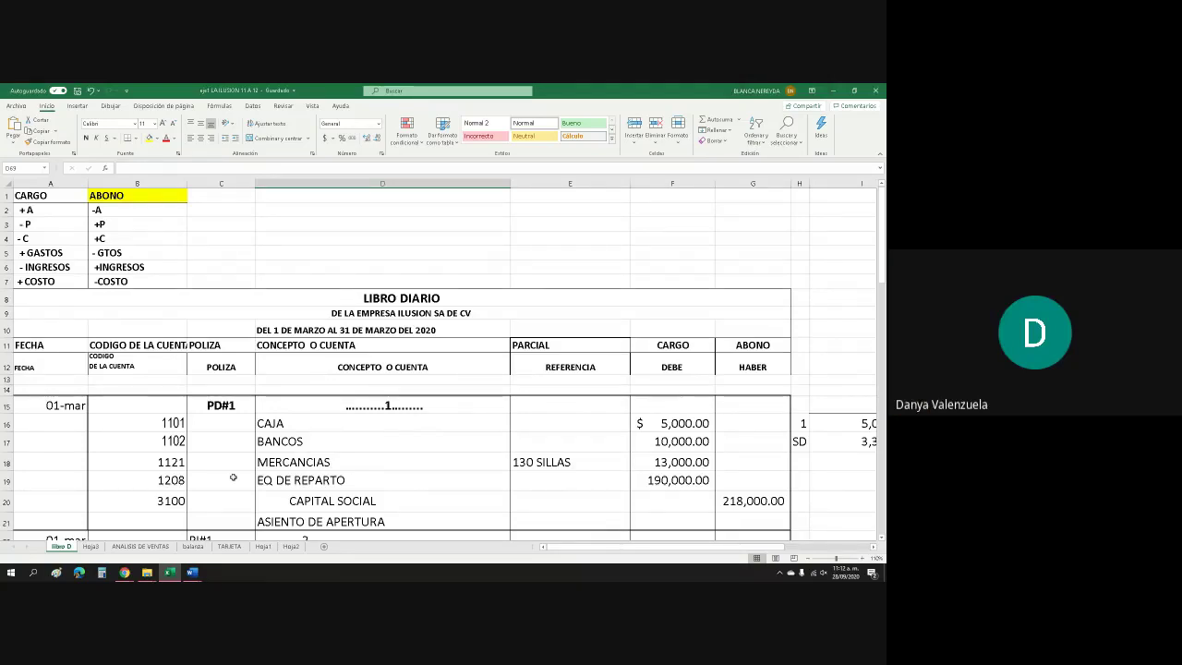
scroll(75, 300, down, 13)
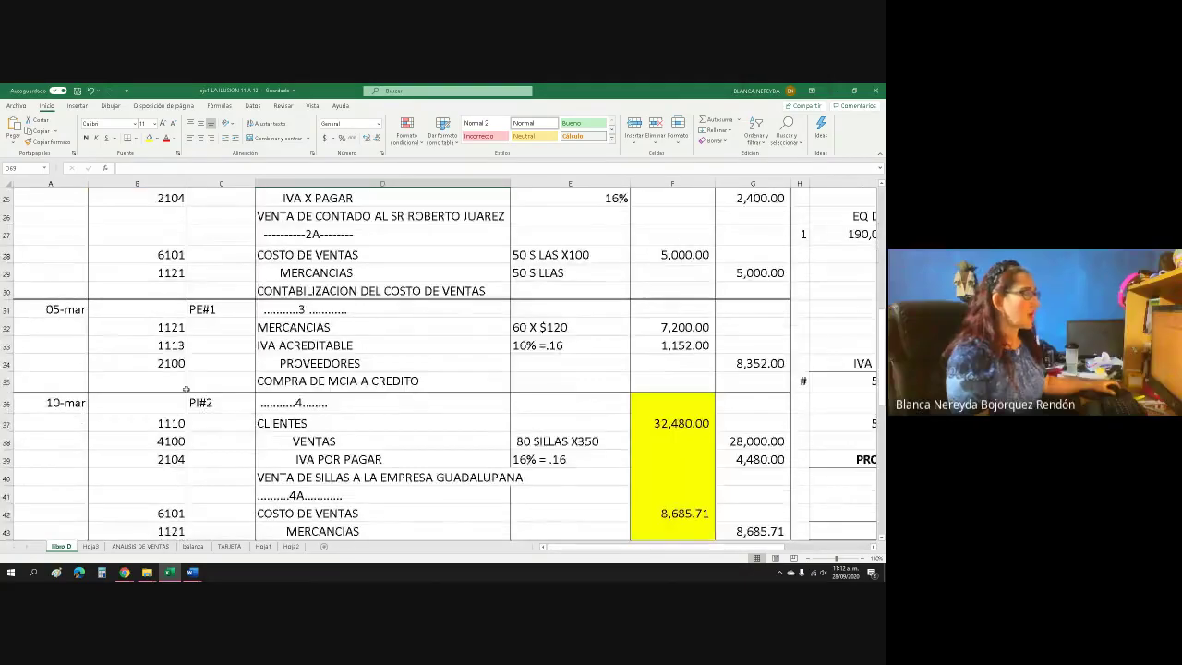
scroll(183, 382, down, 4)
scroll(183, 382, up, 4)
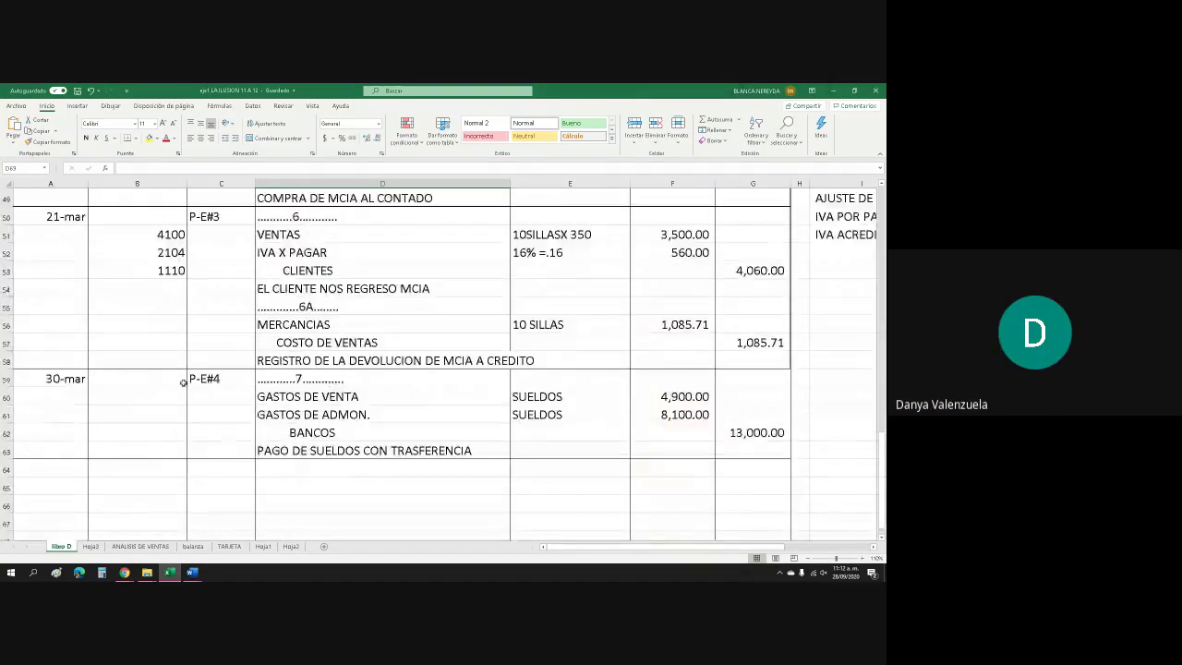
scroll(183, 382, up, 13)
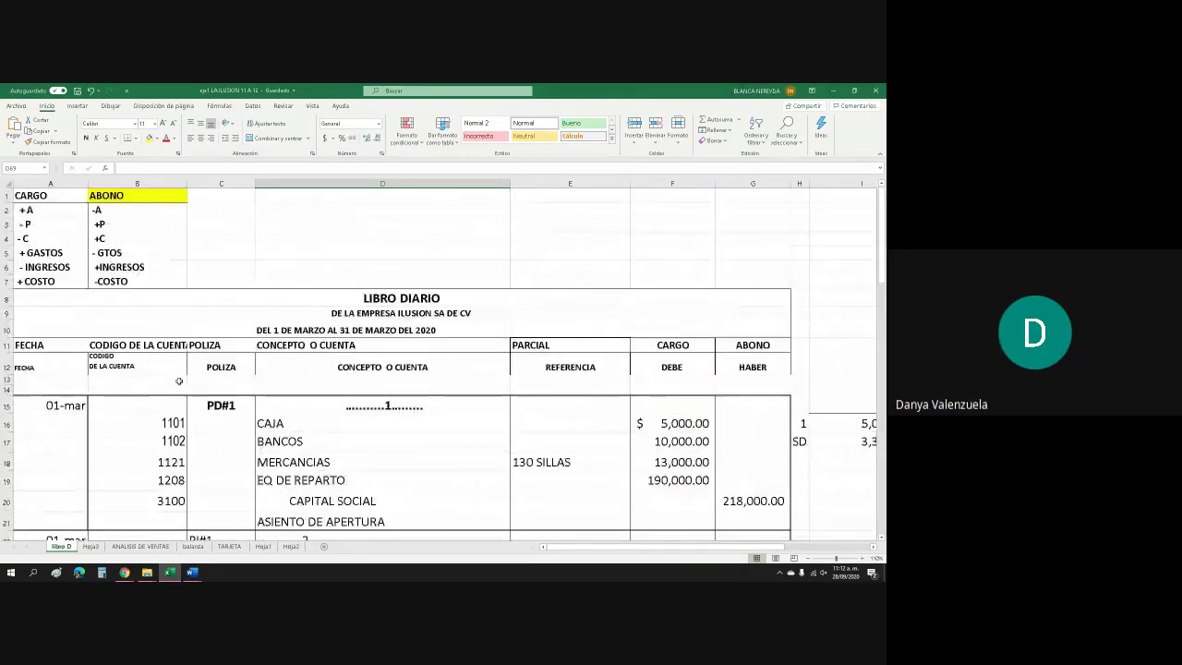
scroll(177, 379, down, 3)
scroll(177, 380, down, 5)
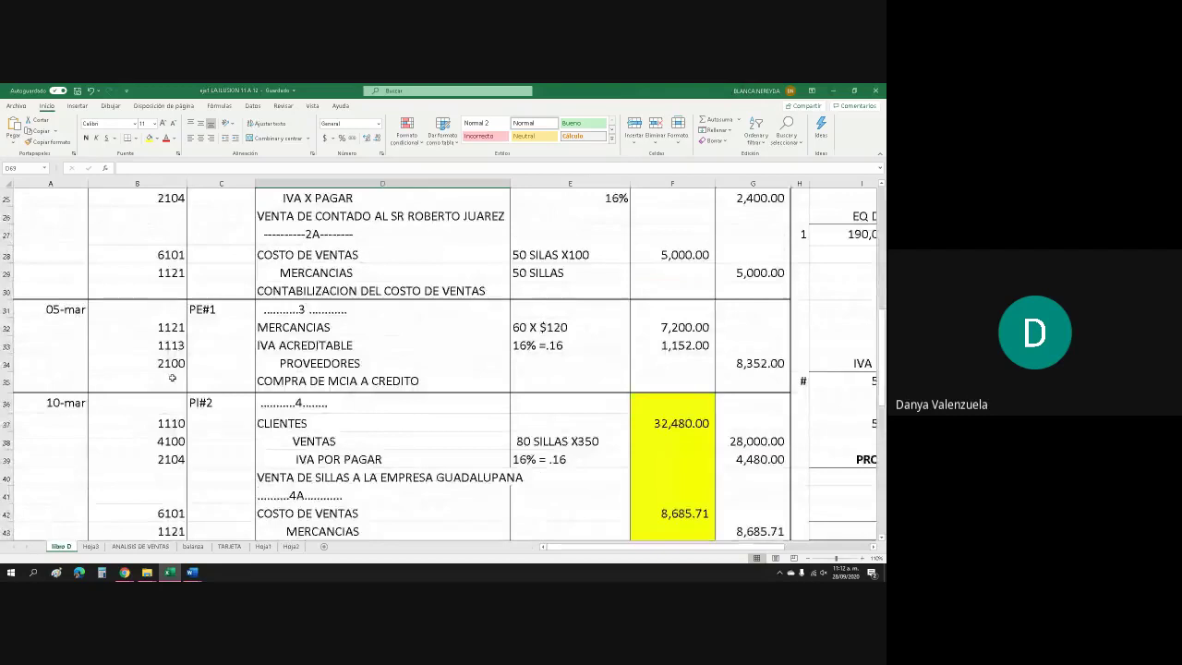
scroll(171, 377, up, 1)
scroll(172, 377, up, 1)
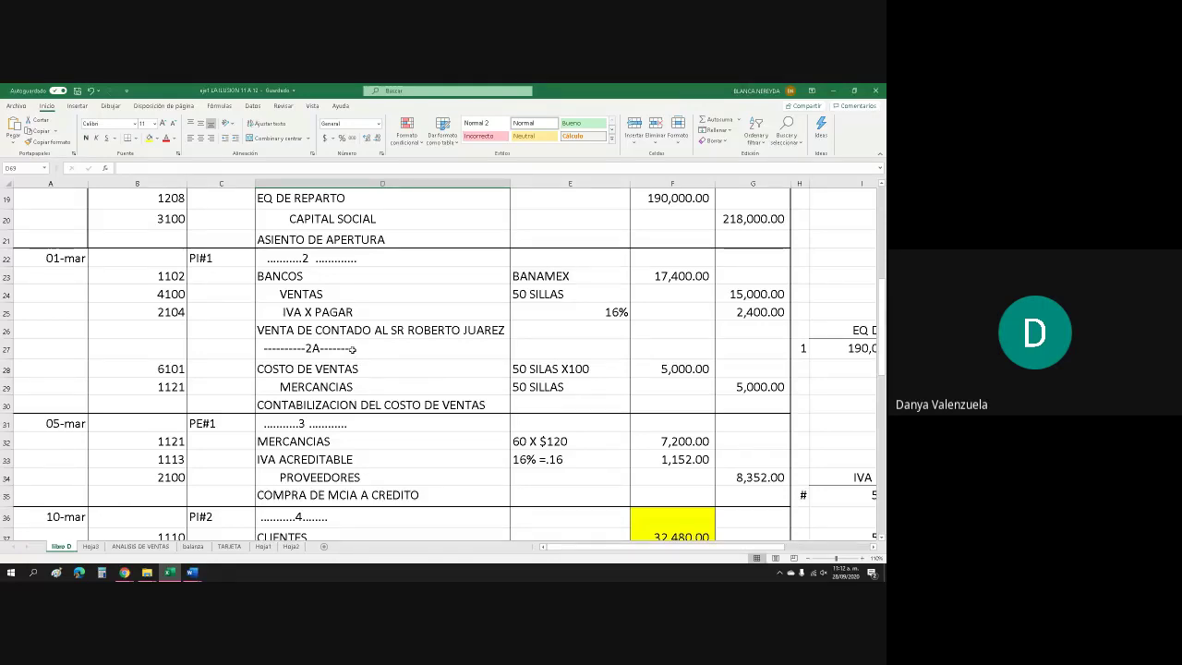
scroll(277, 360, down, 1)
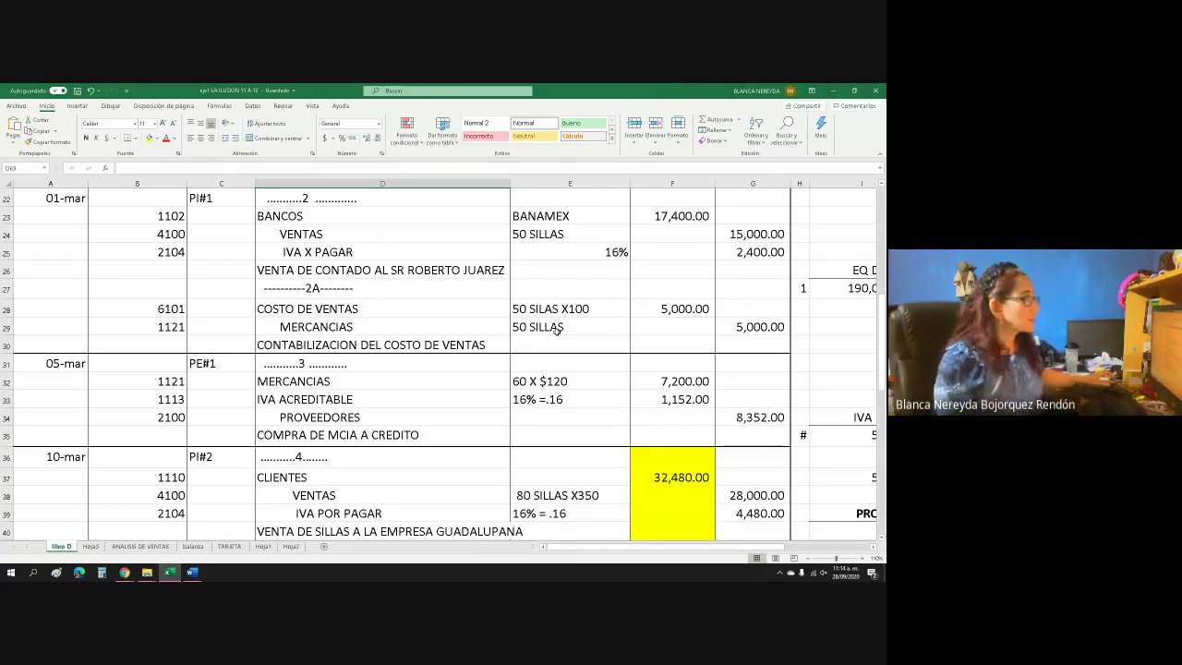
scroll(604, 306, up, 1)
scroll(605, 306, down, 6)
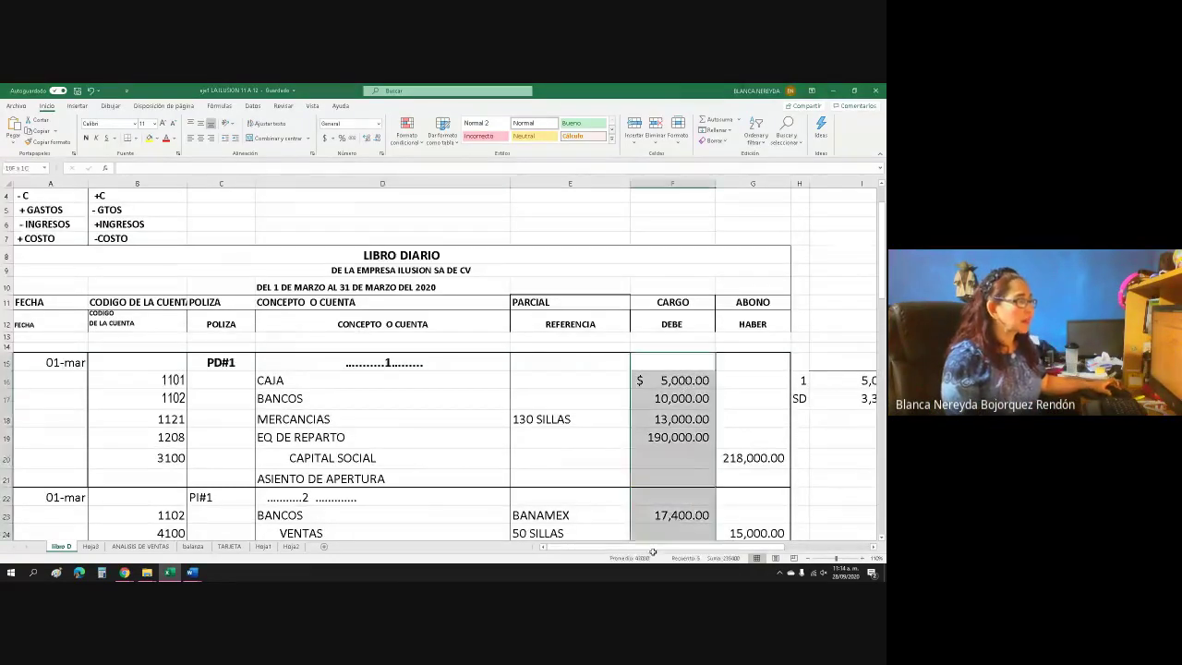
drag(651, 575, 658, 508)
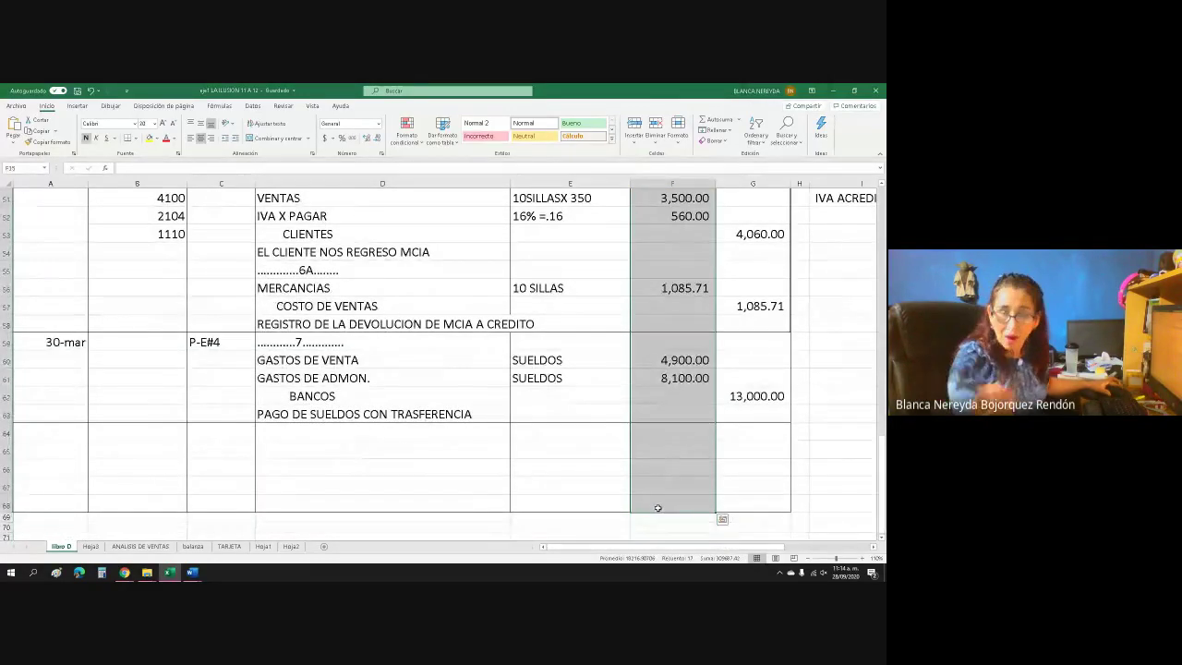
click(734, 478)
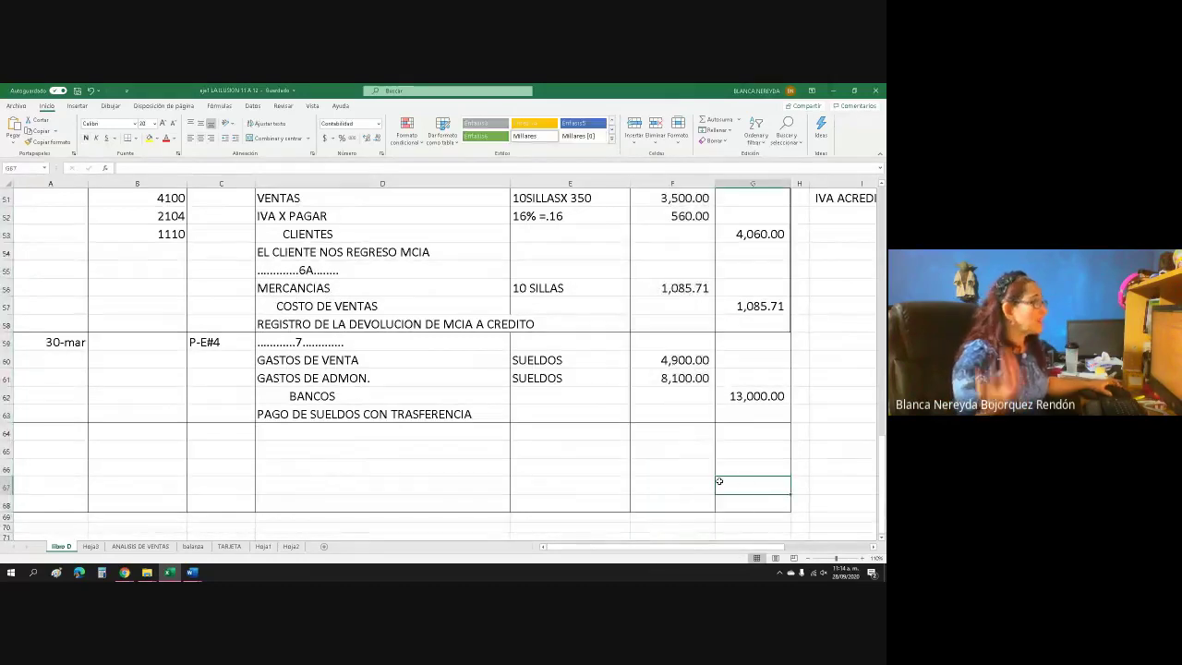
Examine the Libro Mayor and the charge and credit amounts of the CAJA account
scroll(734, 478, up, 4)
drag(637, 546, 708, 554)
scroll(693, 551, right, 1)
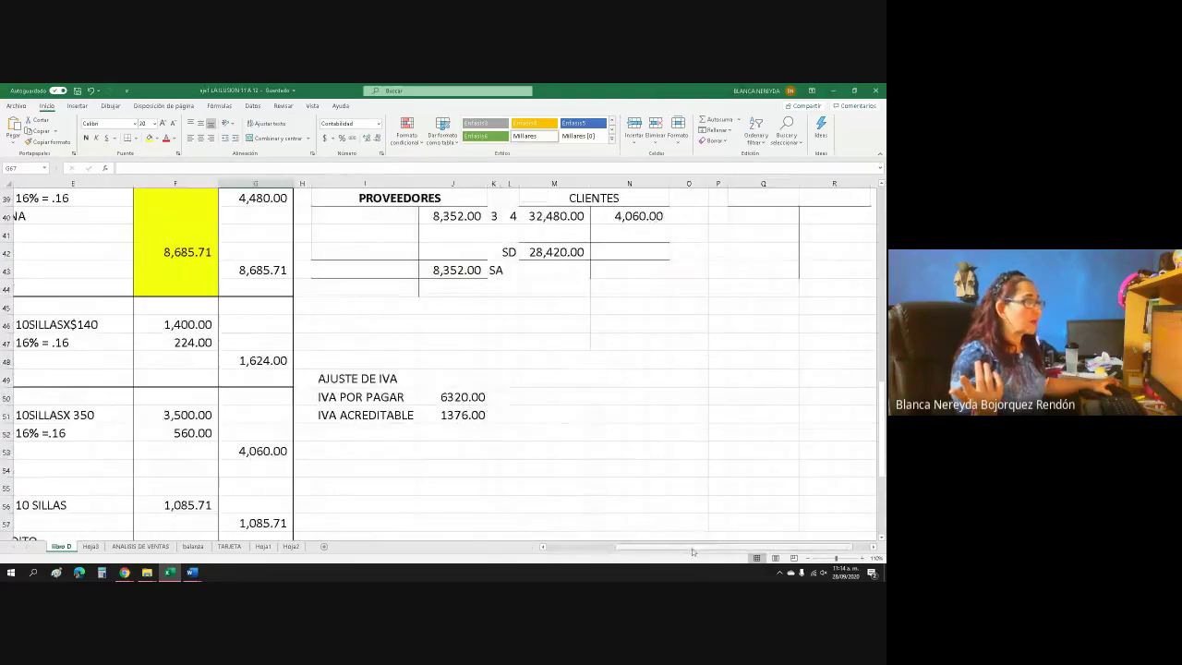
scroll(656, 480, up, 7)
scroll(575, 459, up, 4)
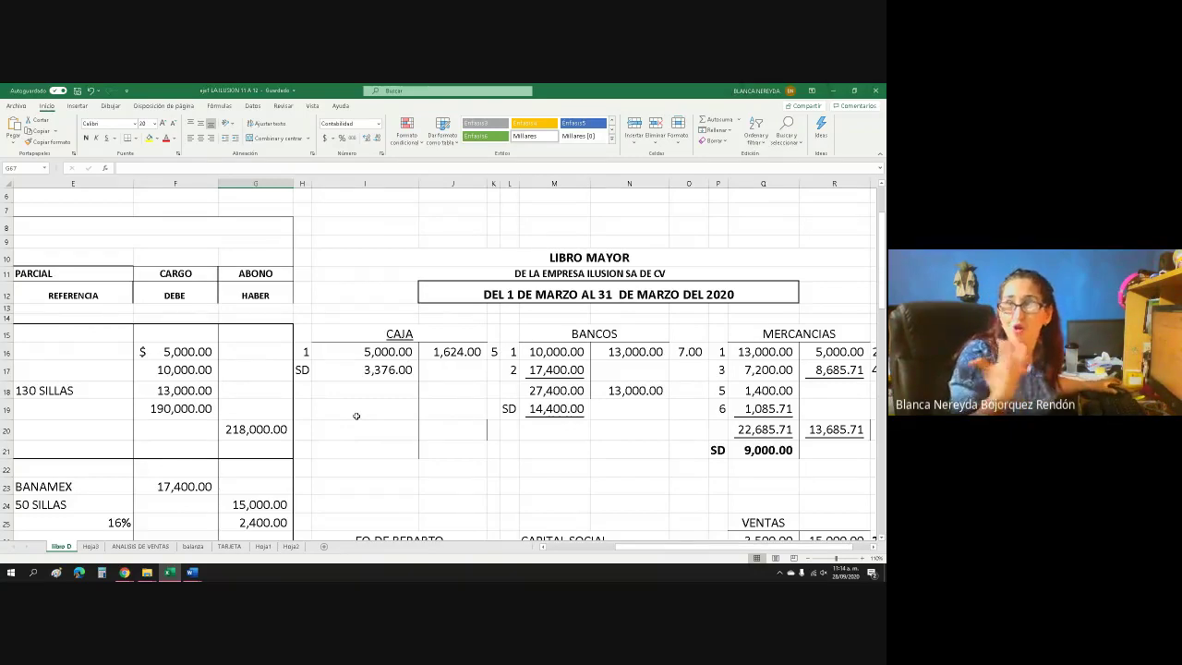
click(369, 352)
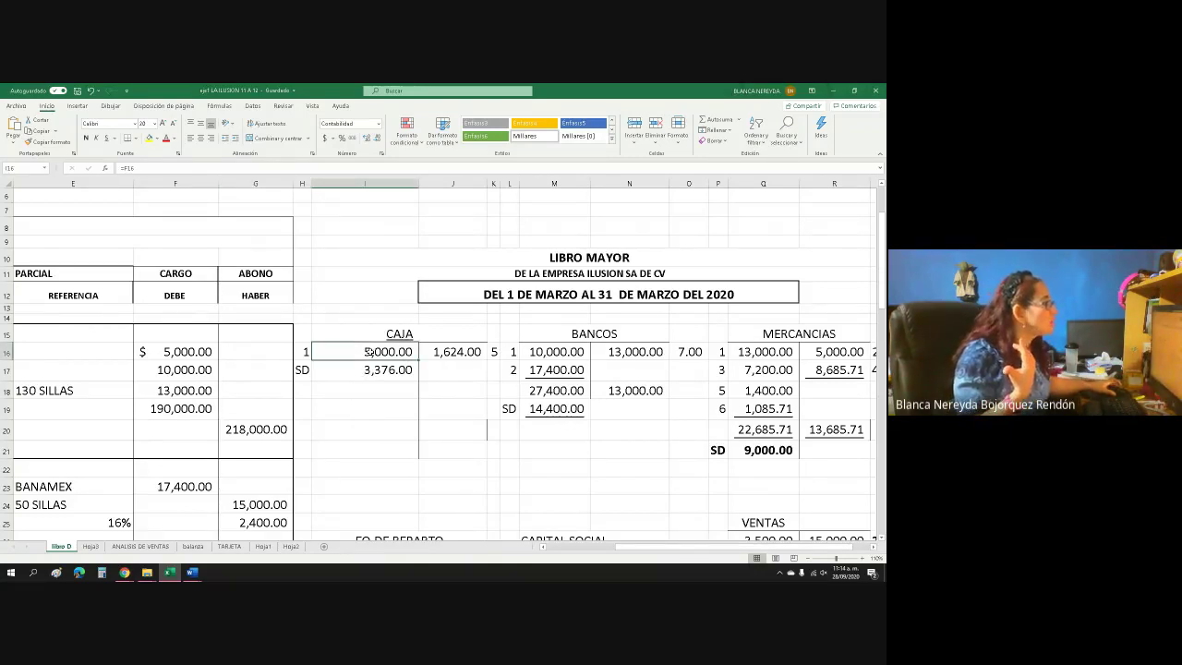
click(451, 351)
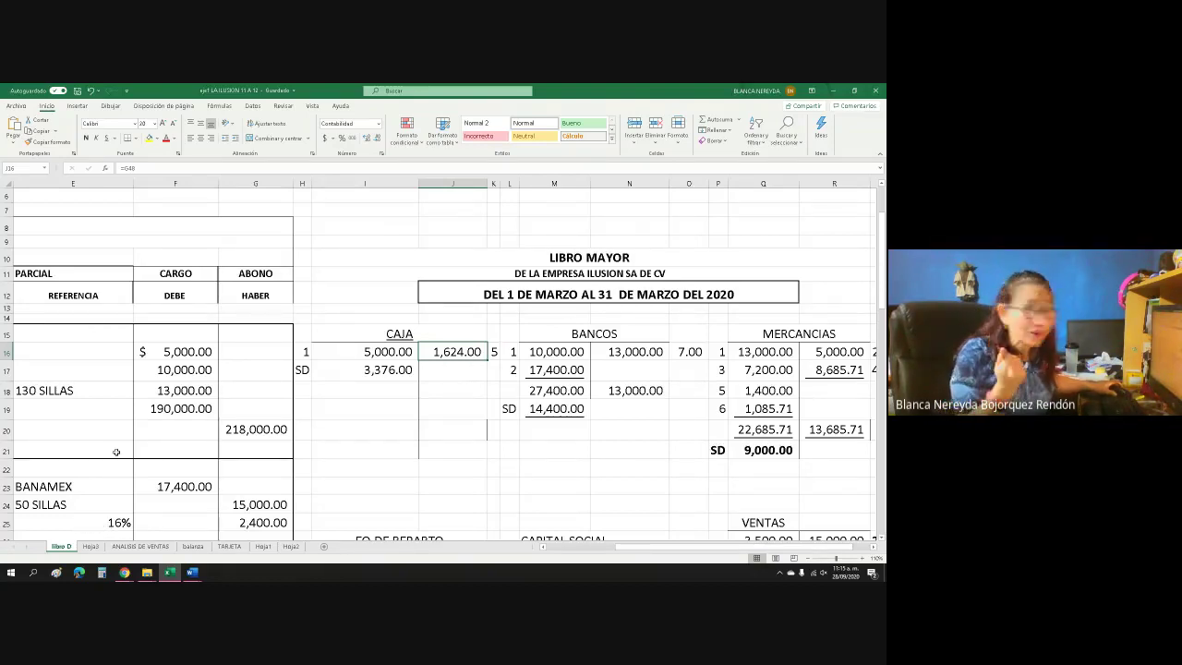
Re-enter the CAJA debit balance in I17 with the formula =I16-J16
click(349, 356)
double_click(351, 370)
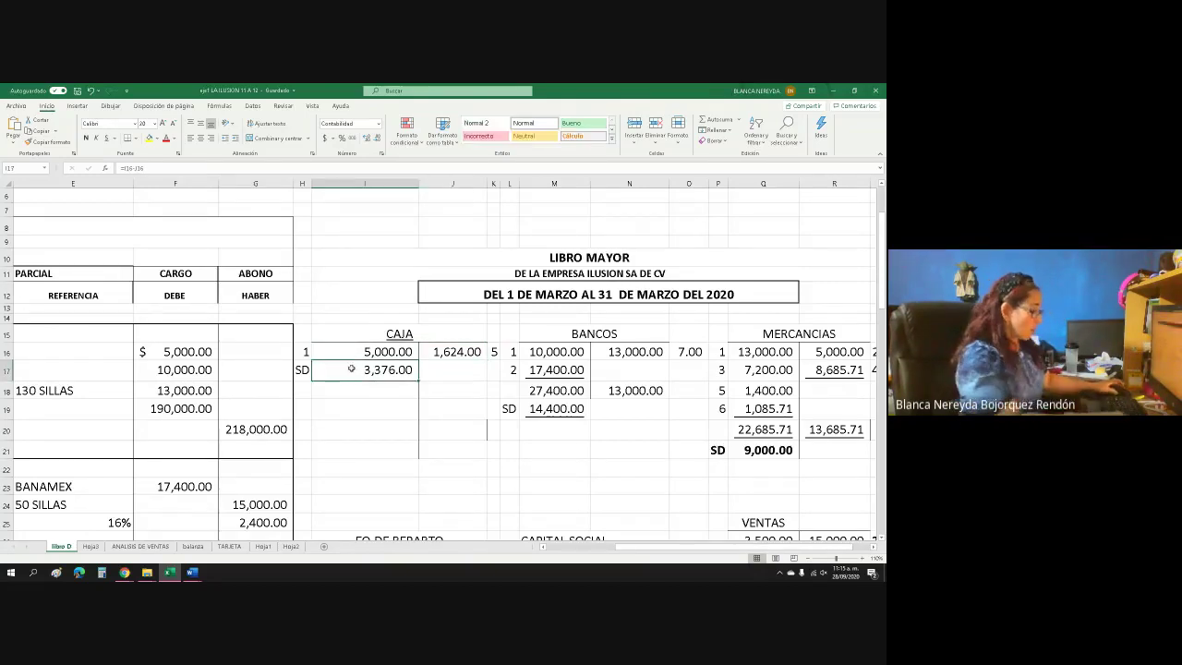
key(Escape)
key(BackSpace)
text(=)
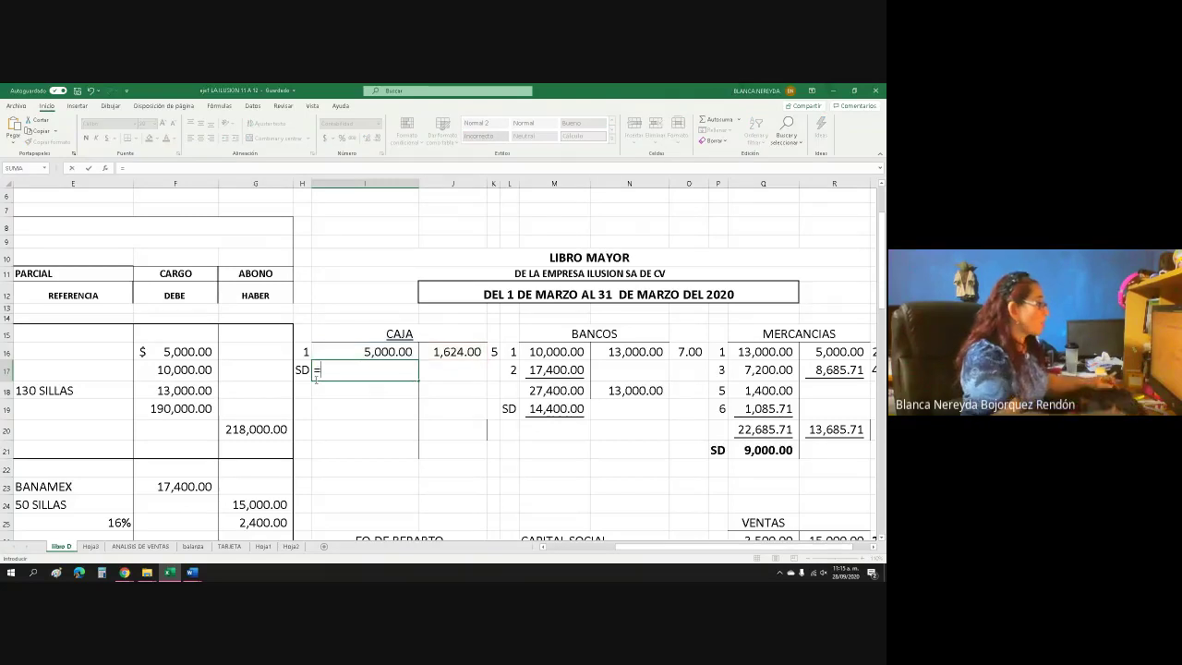
click(356, 350)
text(-)
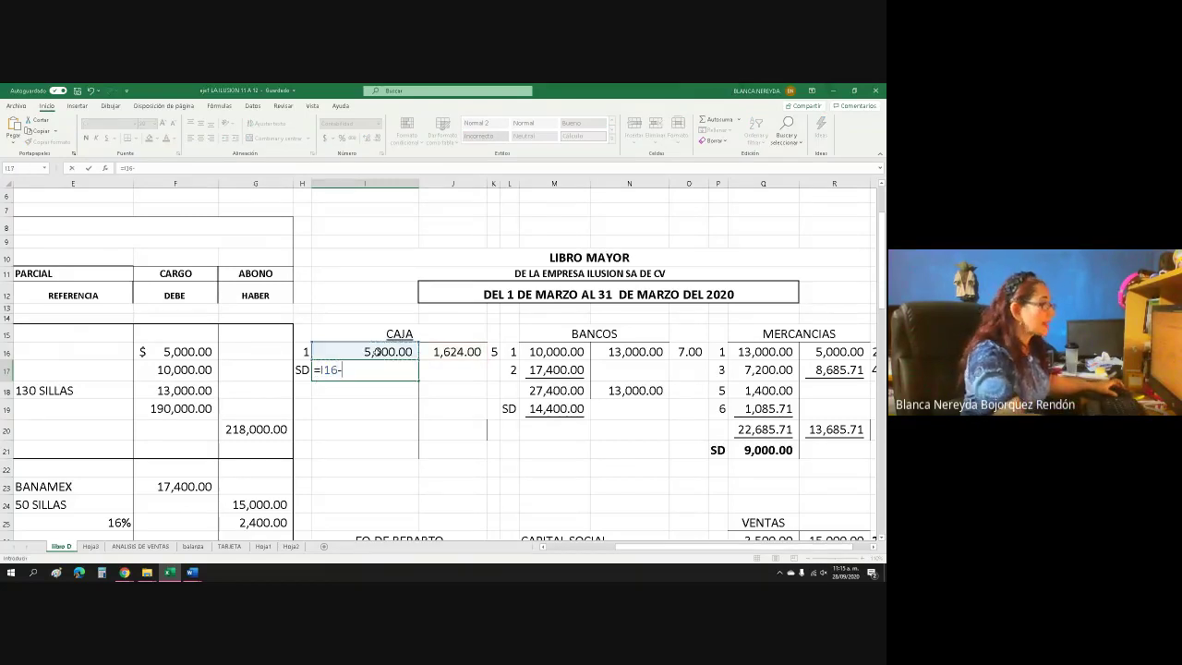
click(450, 351)
key(Return)
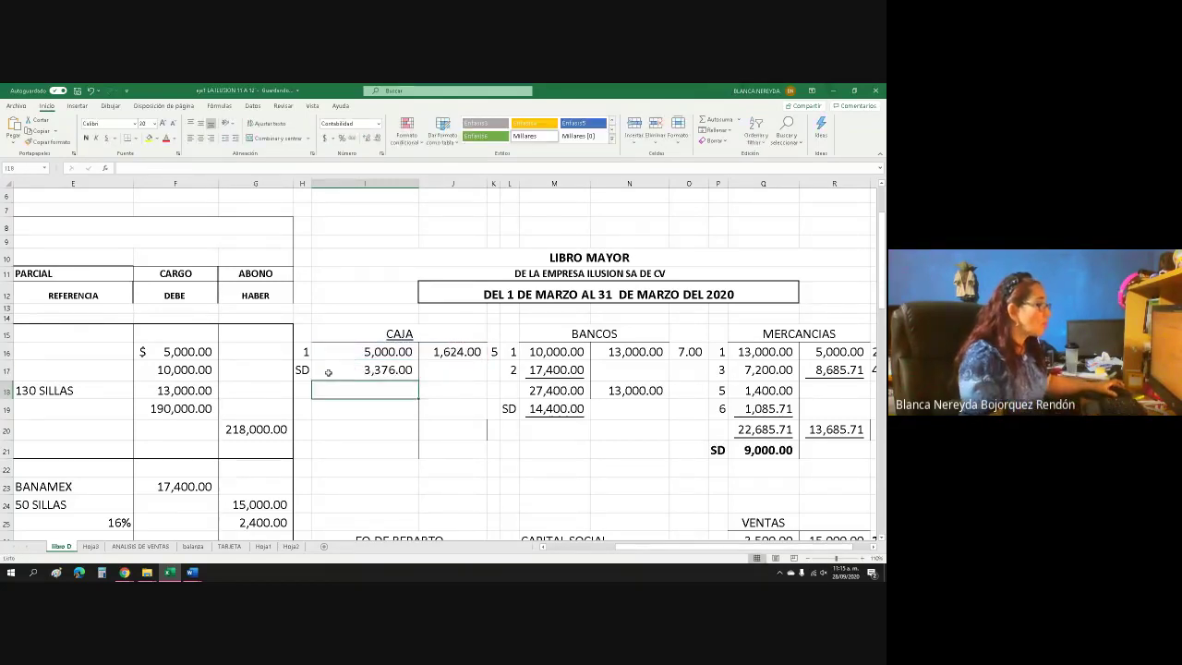
Underline the CAJA charge and credit amounts in I16:J16
drag(360, 353, 449, 352)
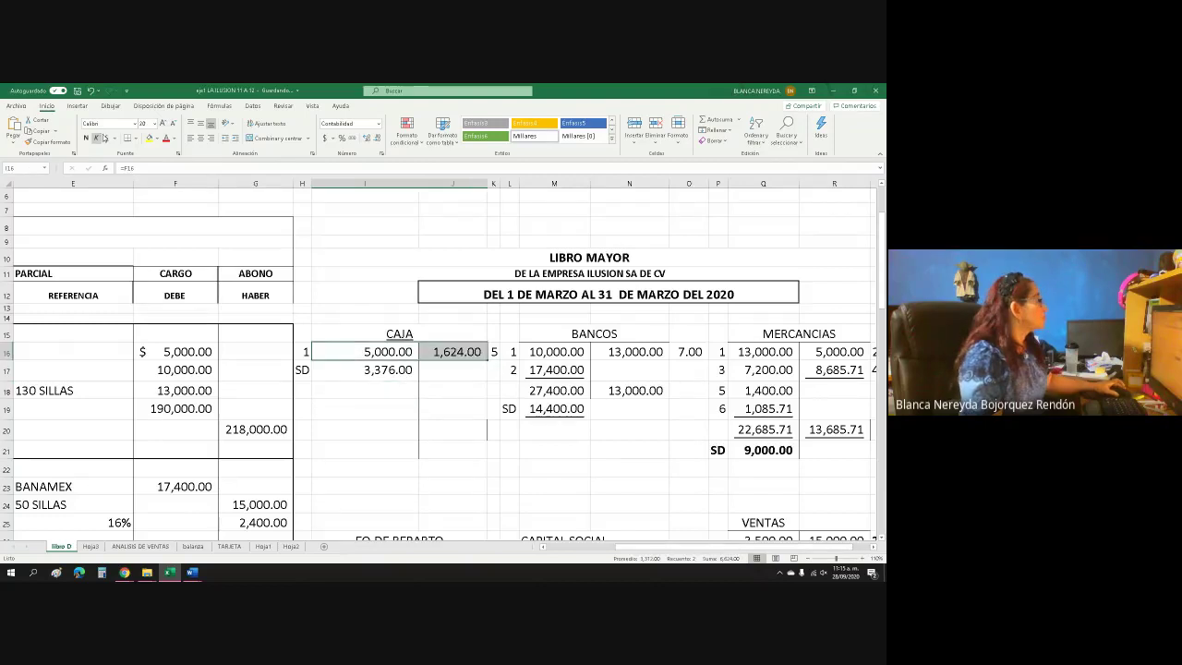
click(106, 138)
click(355, 407)
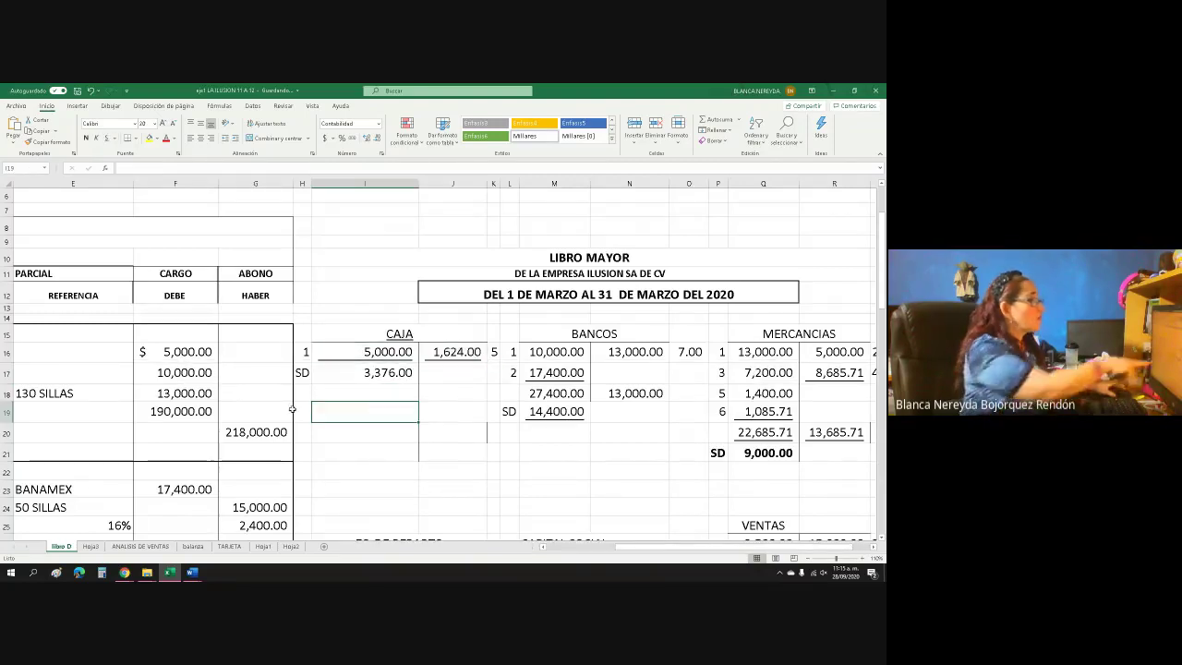
click(352, 372)
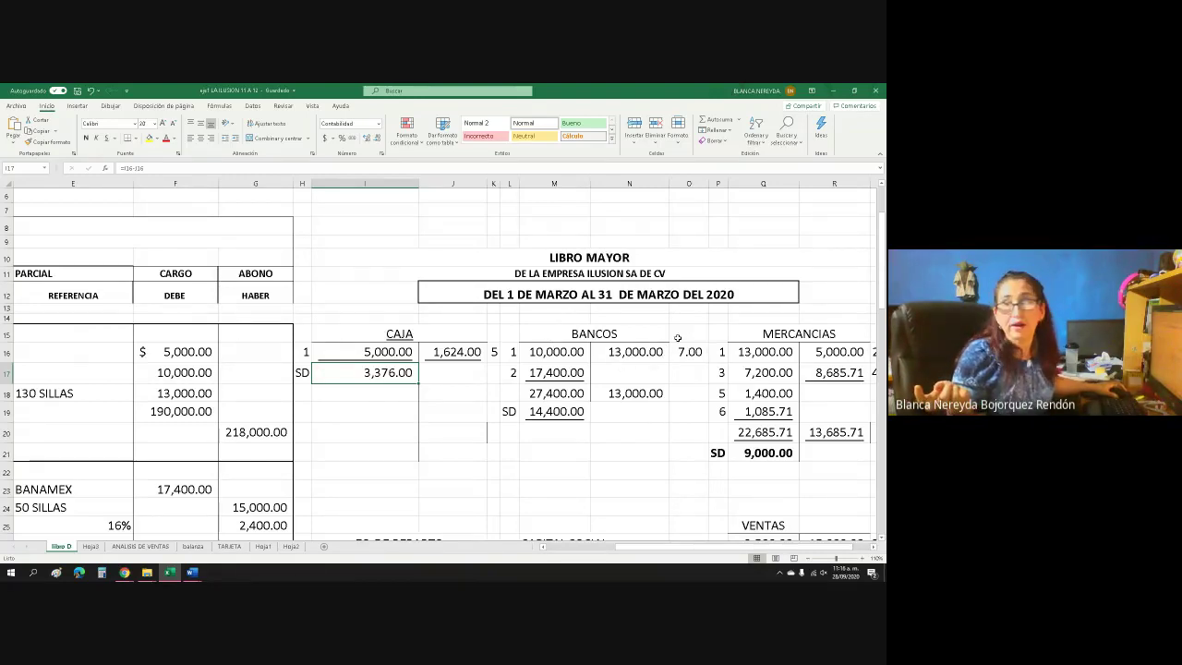
Label the BANCOS totals row with MD in L18 and MA in O18
drag(545, 351, 540, 374)
click(508, 393)
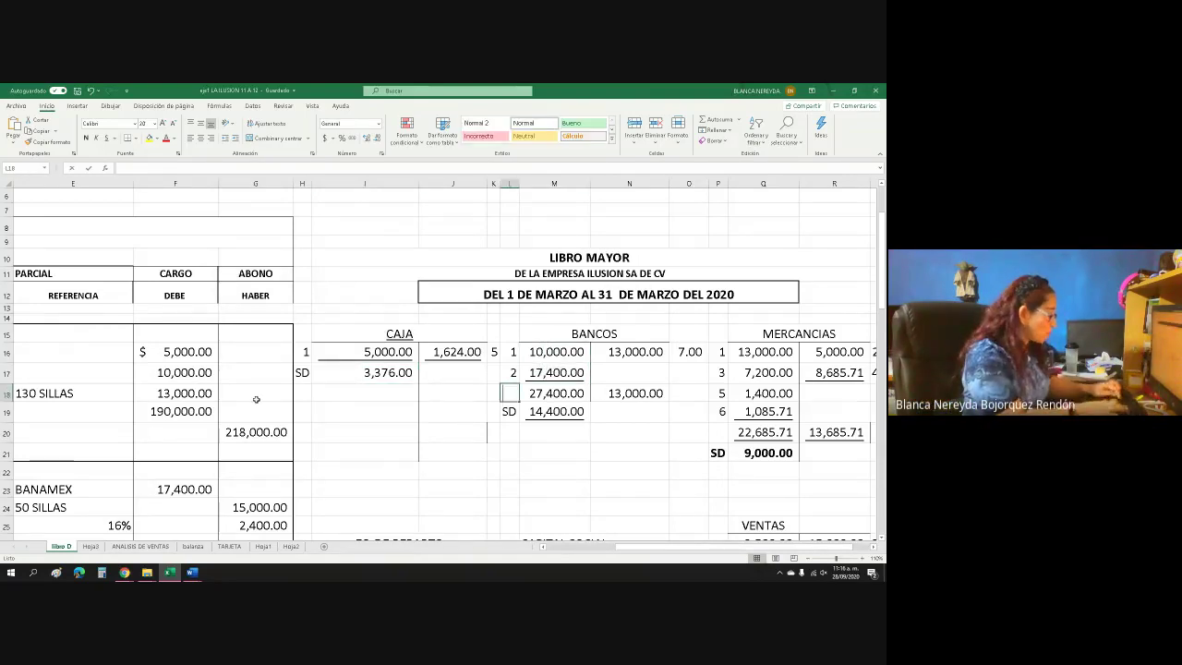
key(BackSpace)
text(MD)
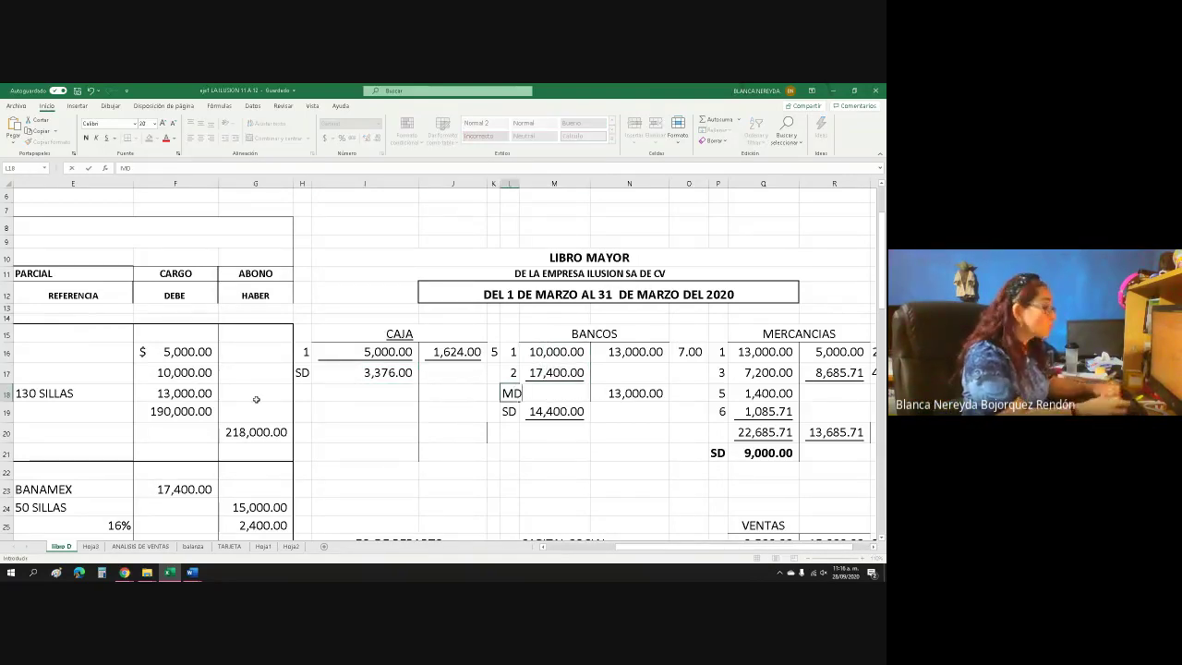
click(680, 387)
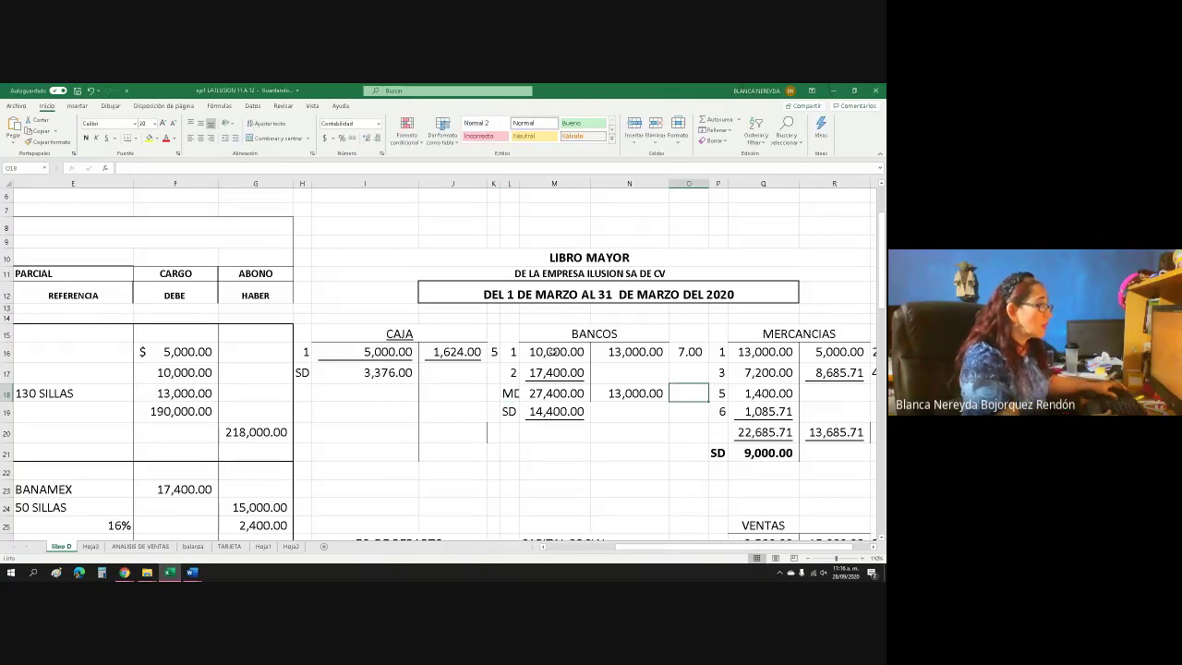
text(MA)
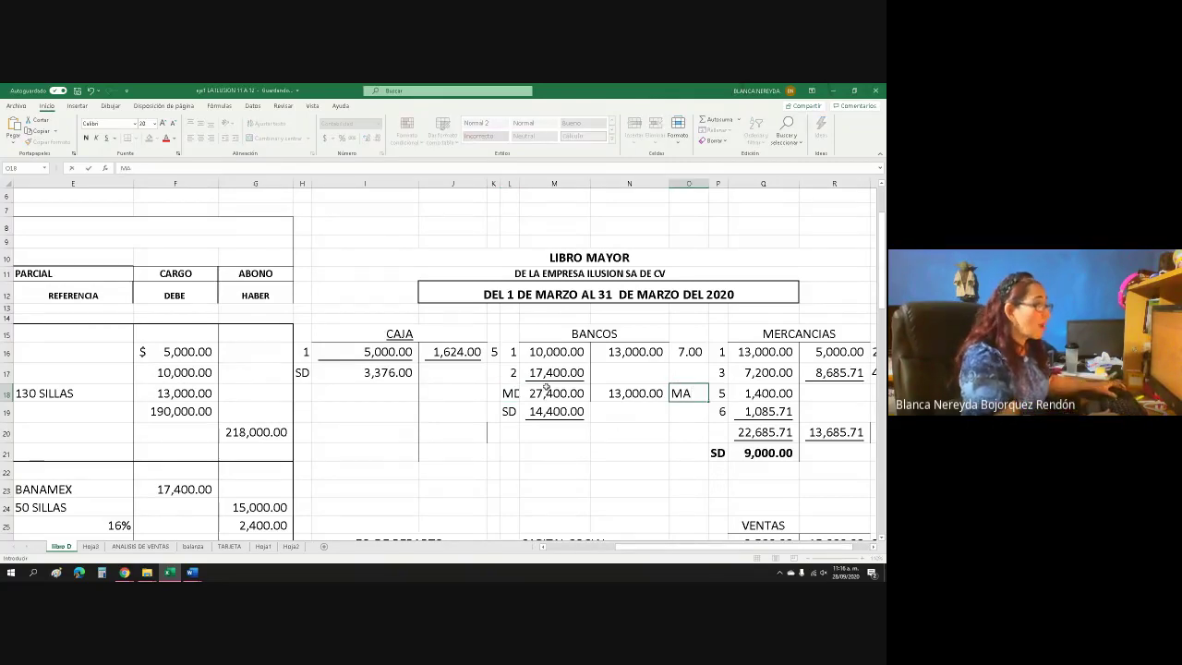
click(617, 412)
Clear the BANCOS balance in M19 and widen column L so the MD label fits
click(547, 416)
key(Delete)
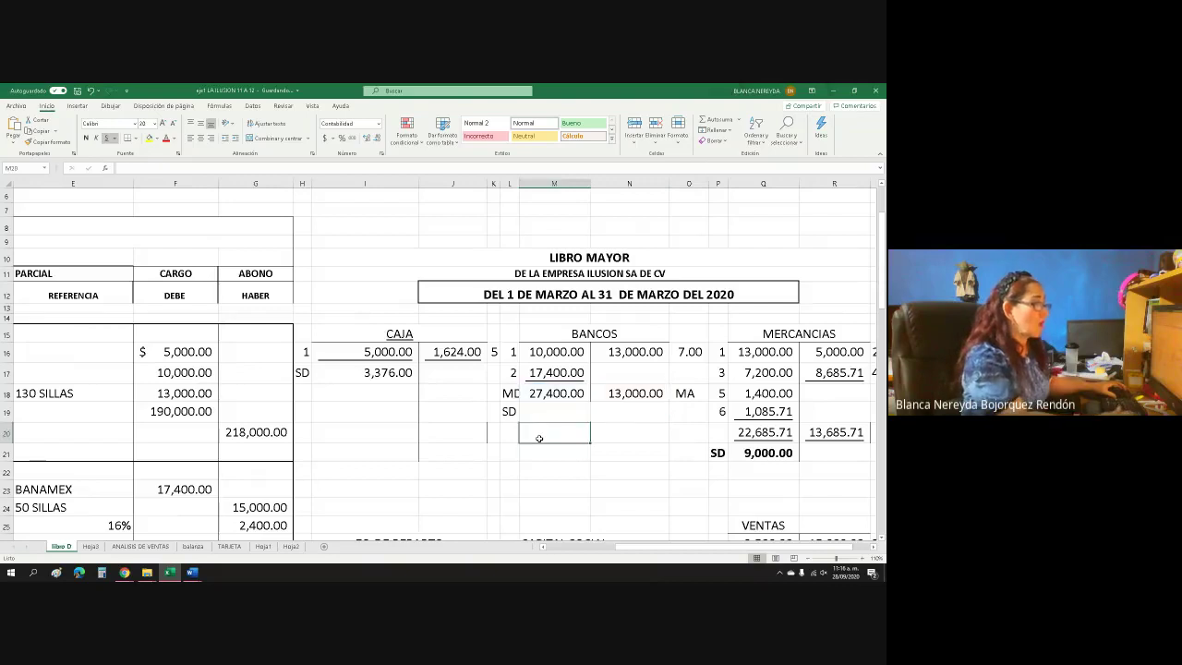
key(Down)
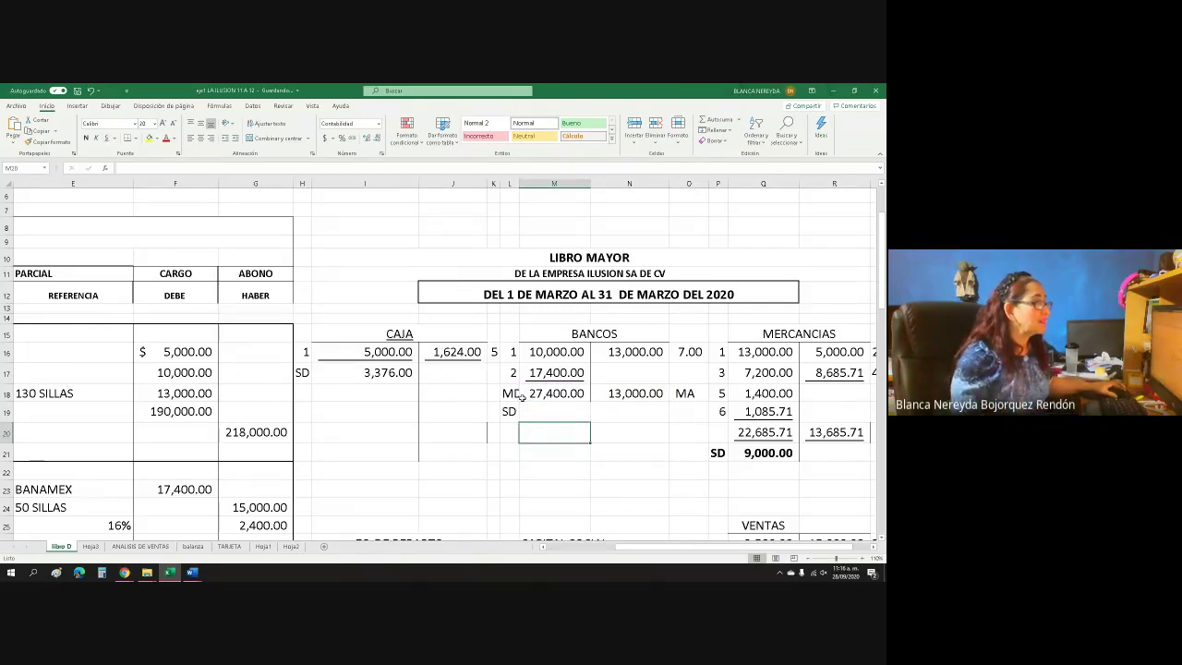
drag(517, 185, 525, 186)
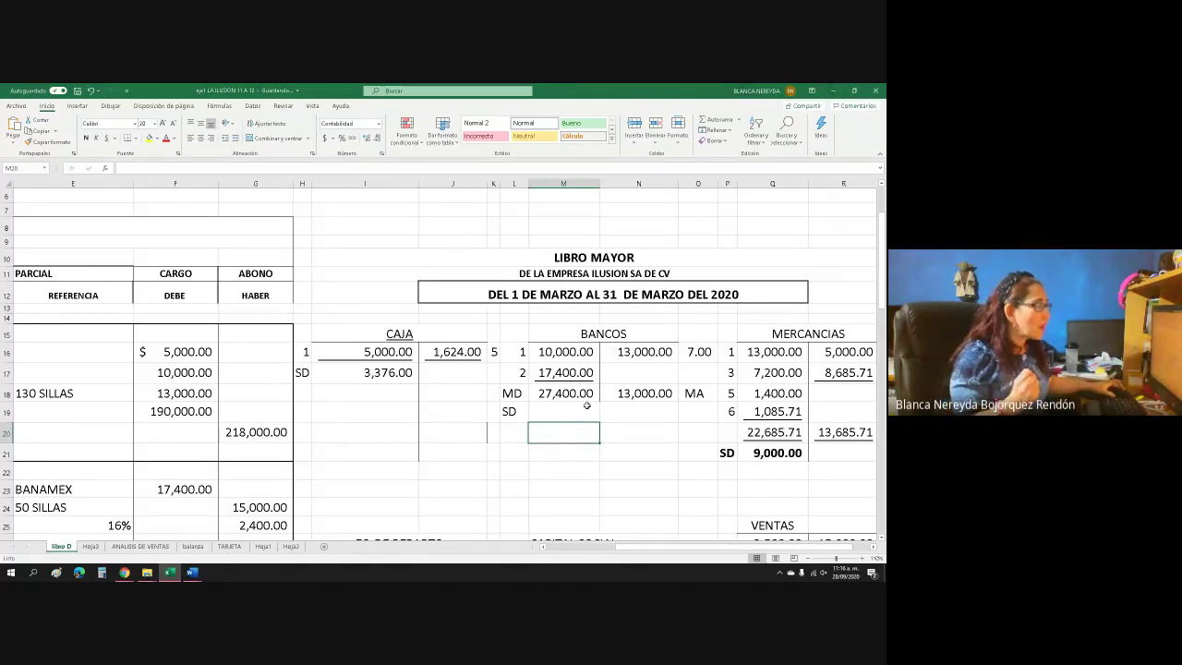
Extend the BANCOS T-account's vertical line by adding a right border to M18:M20
drag(567, 393, 561, 428)
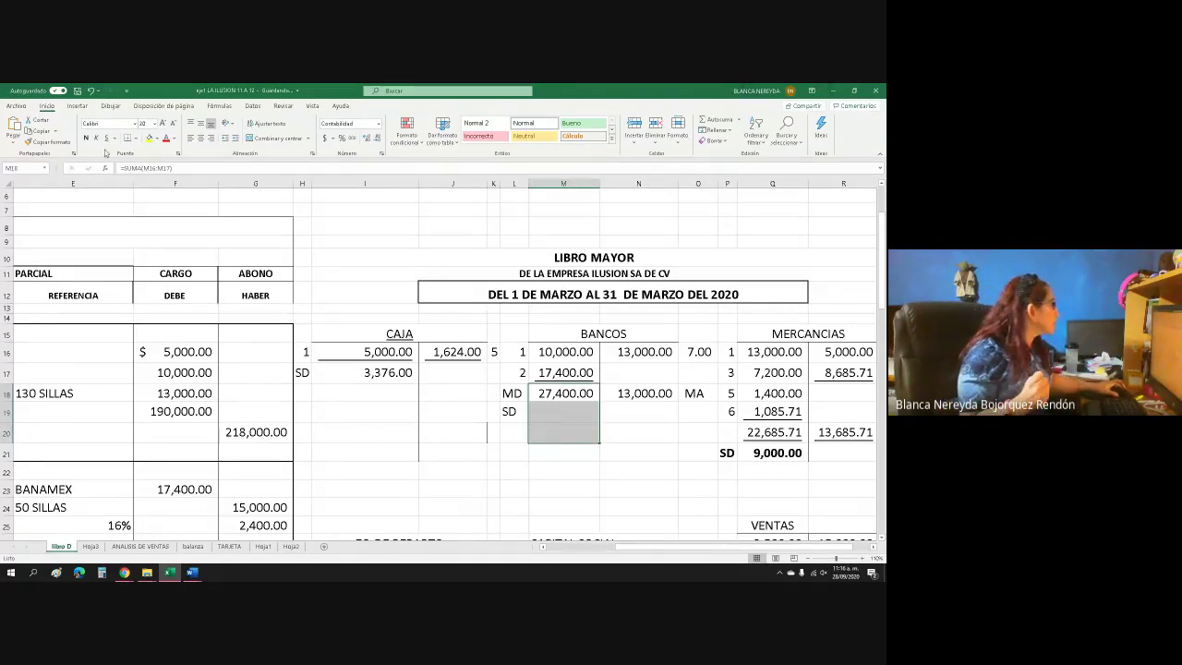
click(136, 138)
click(159, 202)
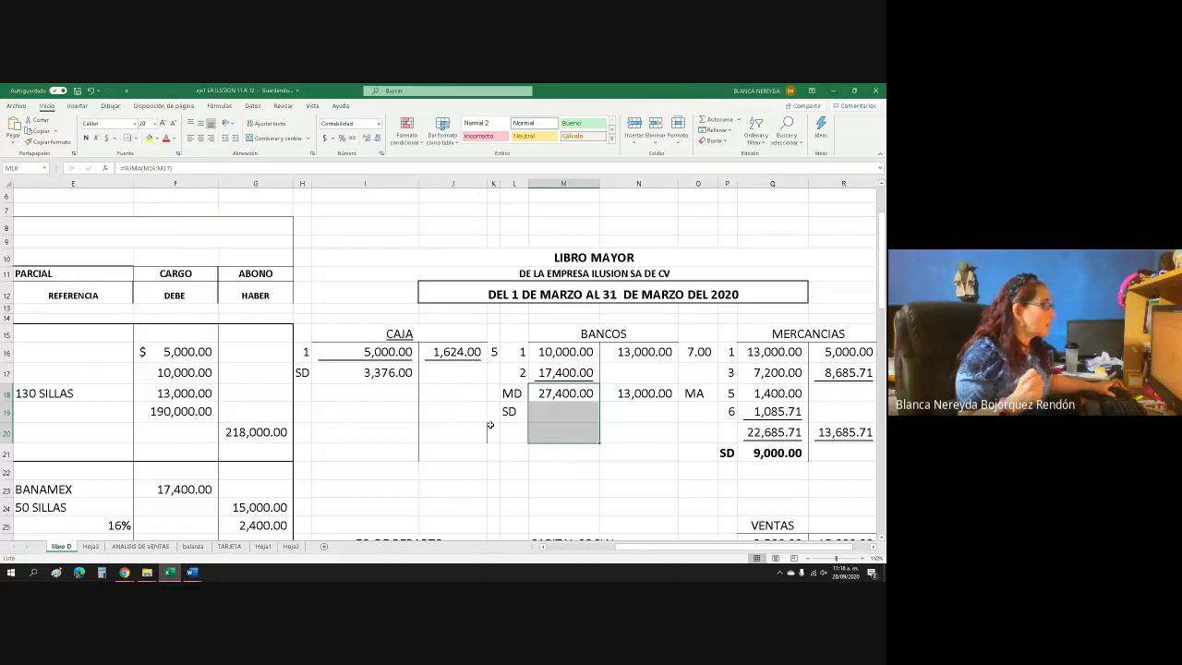
click(552, 451)
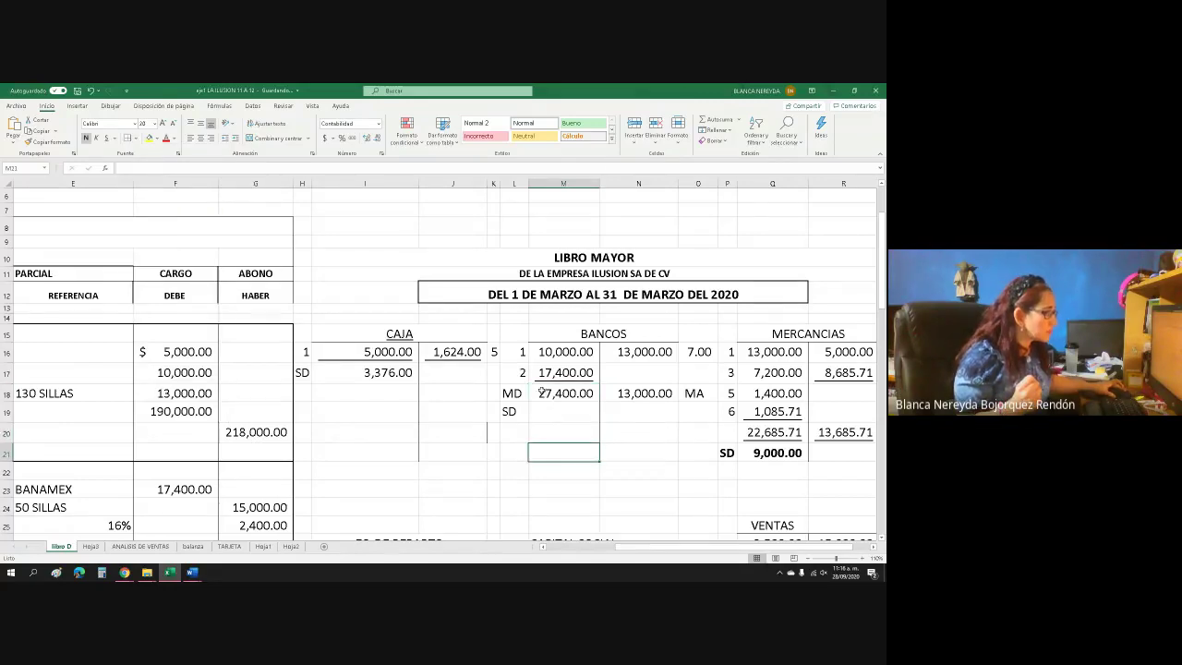
Underline the BANCOS totals in M18:N18 and calculate the balance in M19 with the formula =M18-N18
click(541, 391)
key(shift+Right)
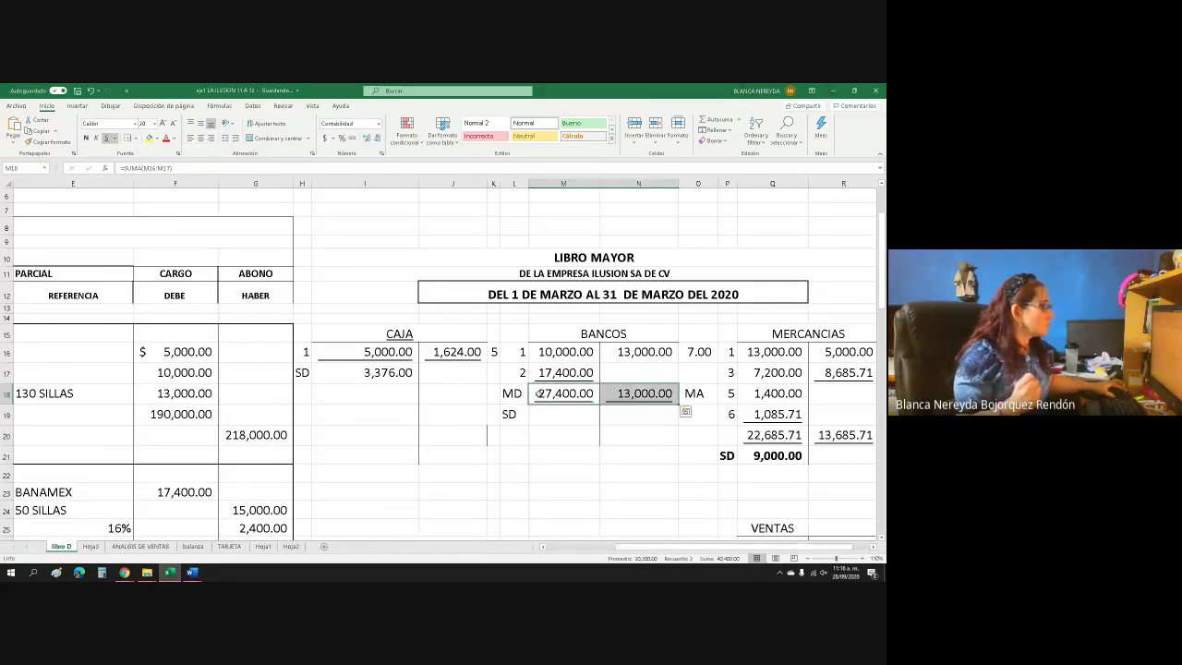
key(Down)
text(=)
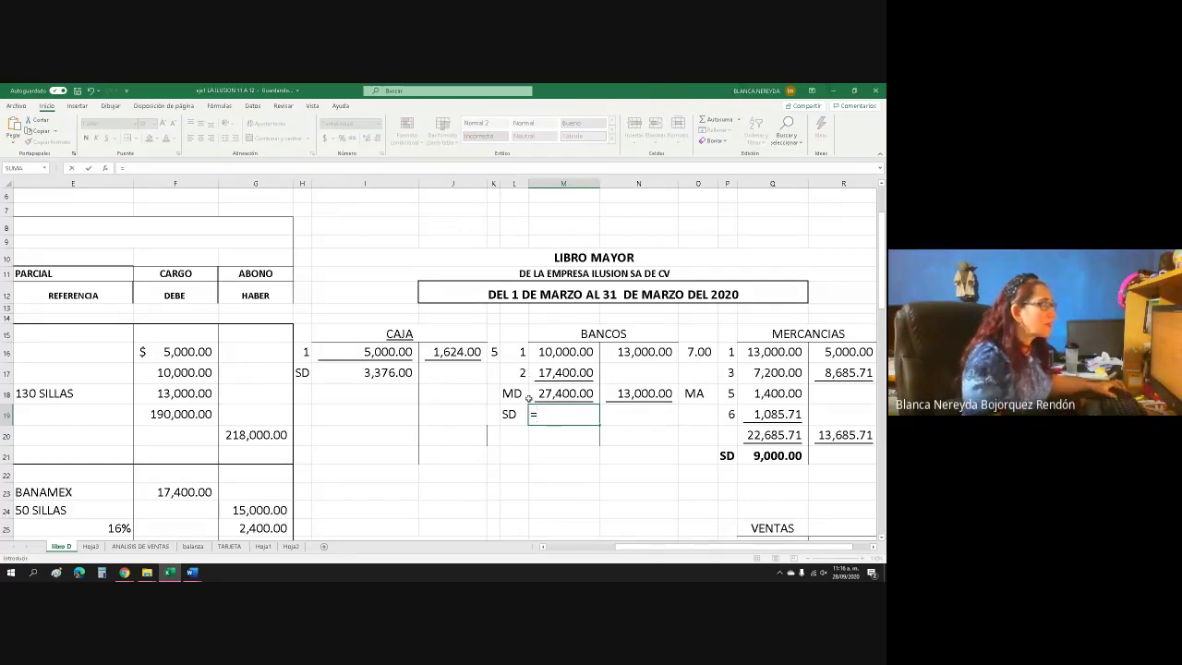
click(543, 393)
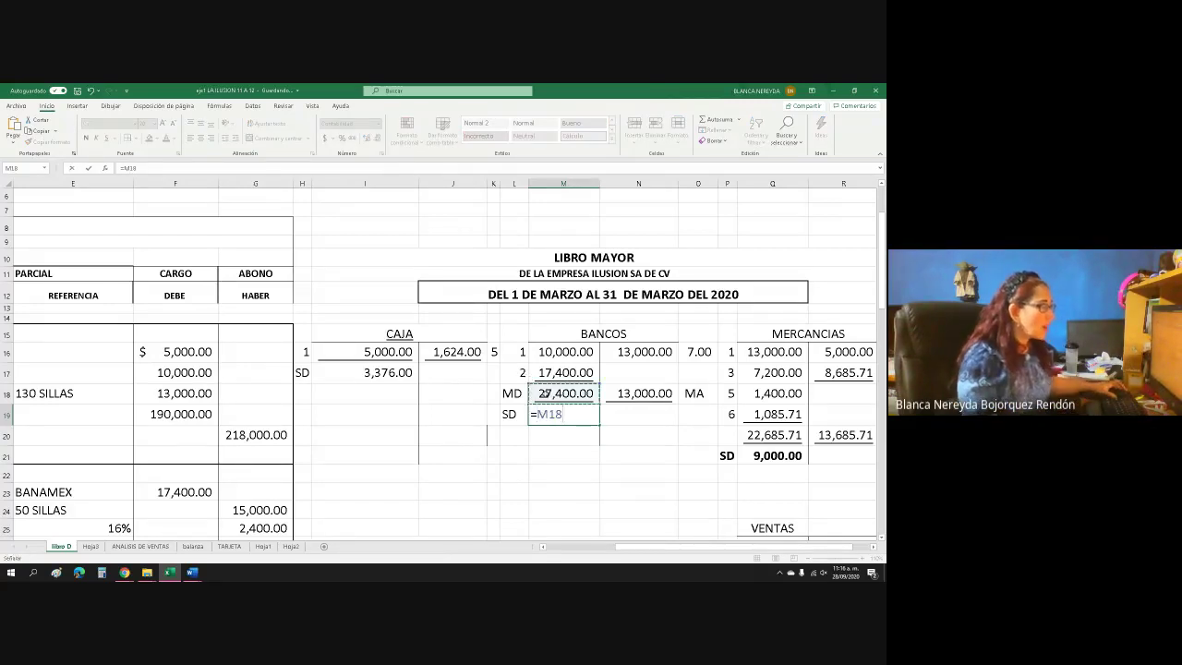
text(-)
click(632, 394)
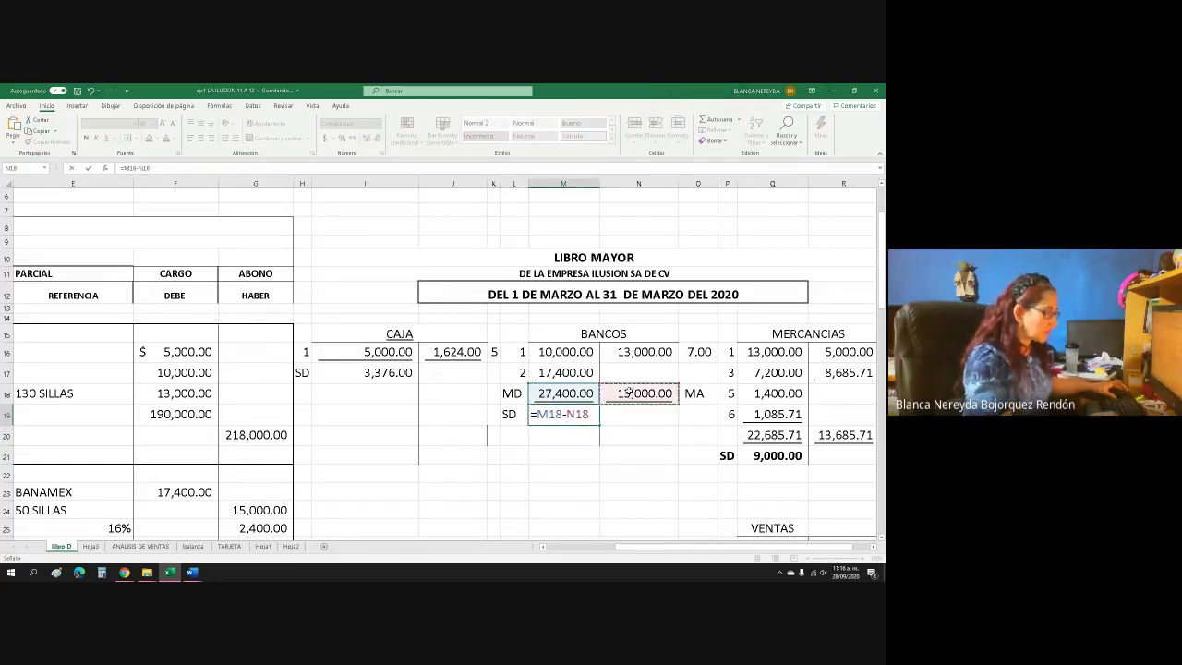
key(Return)
click(543, 418)
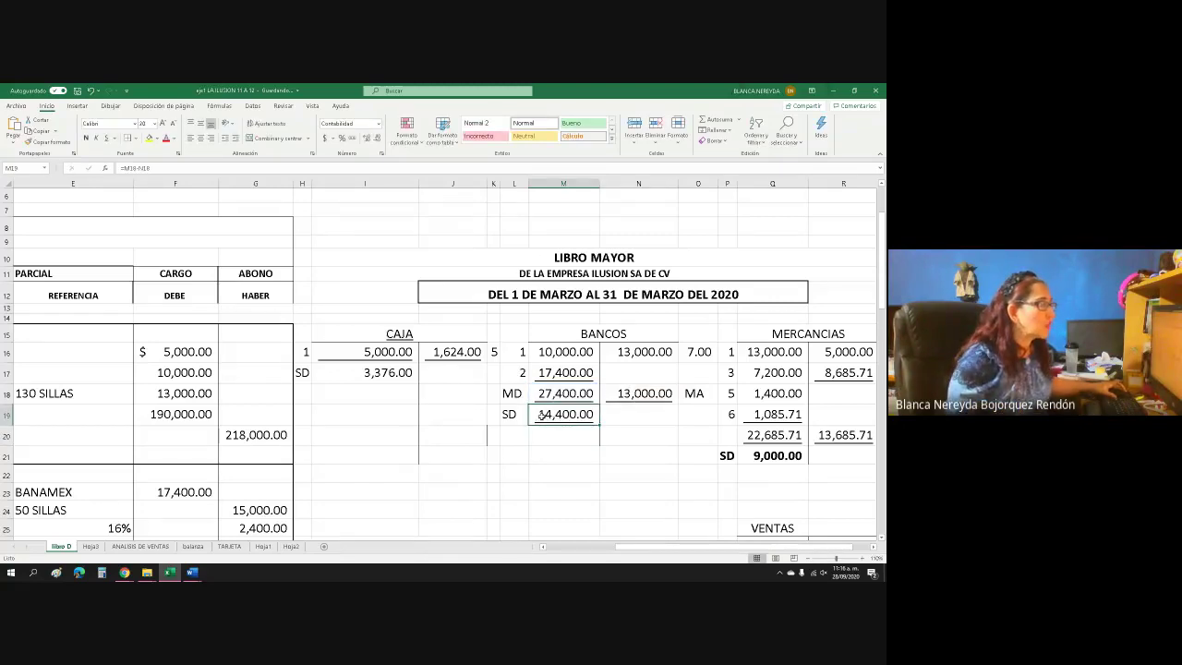
click(507, 415)
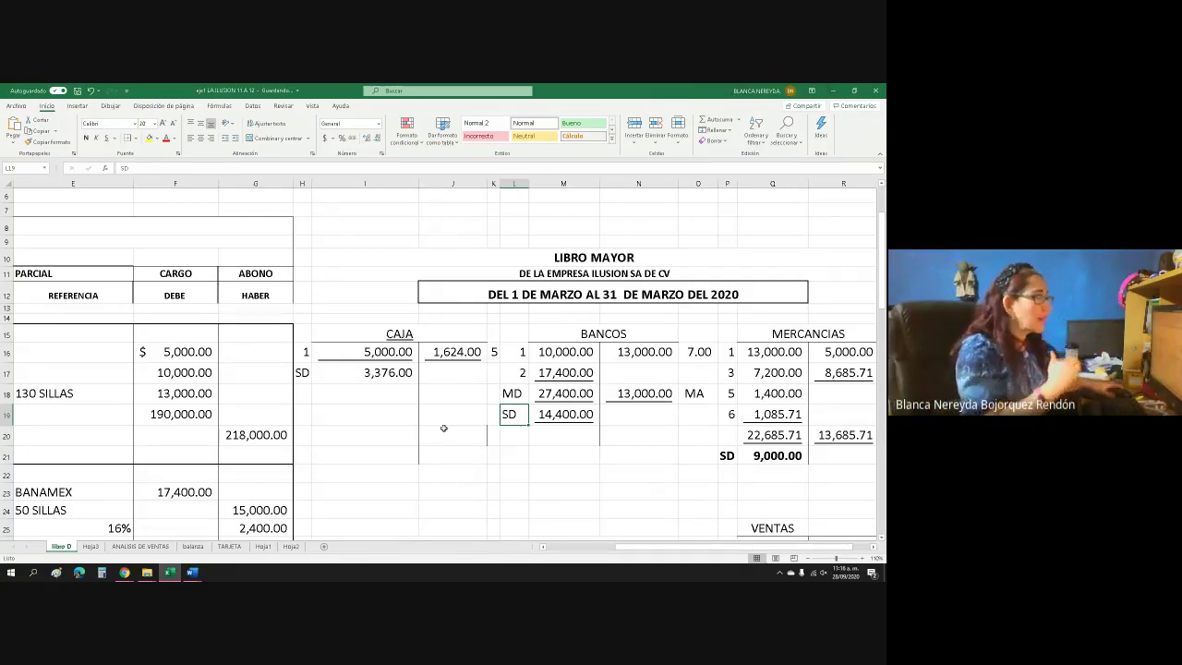
key(Right)
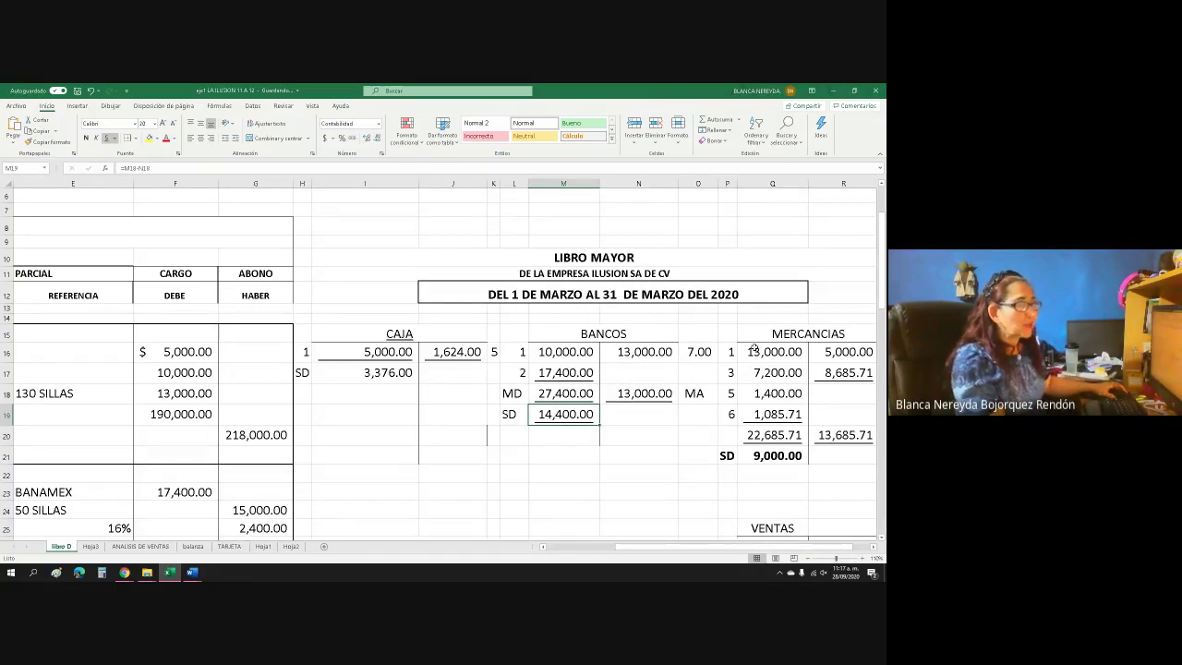
Label the MERCANCIAS charge total with MD in P20
drag(751, 355, 748, 413)
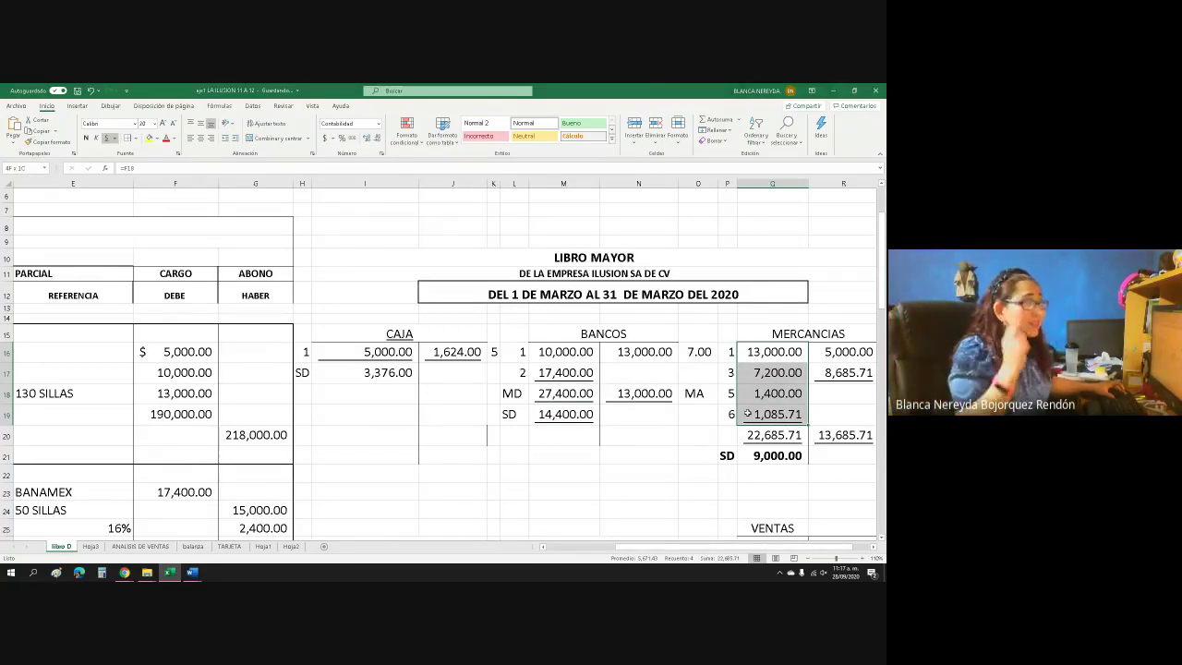
drag(744, 351, 751, 414)
click(730, 437)
text(MD)
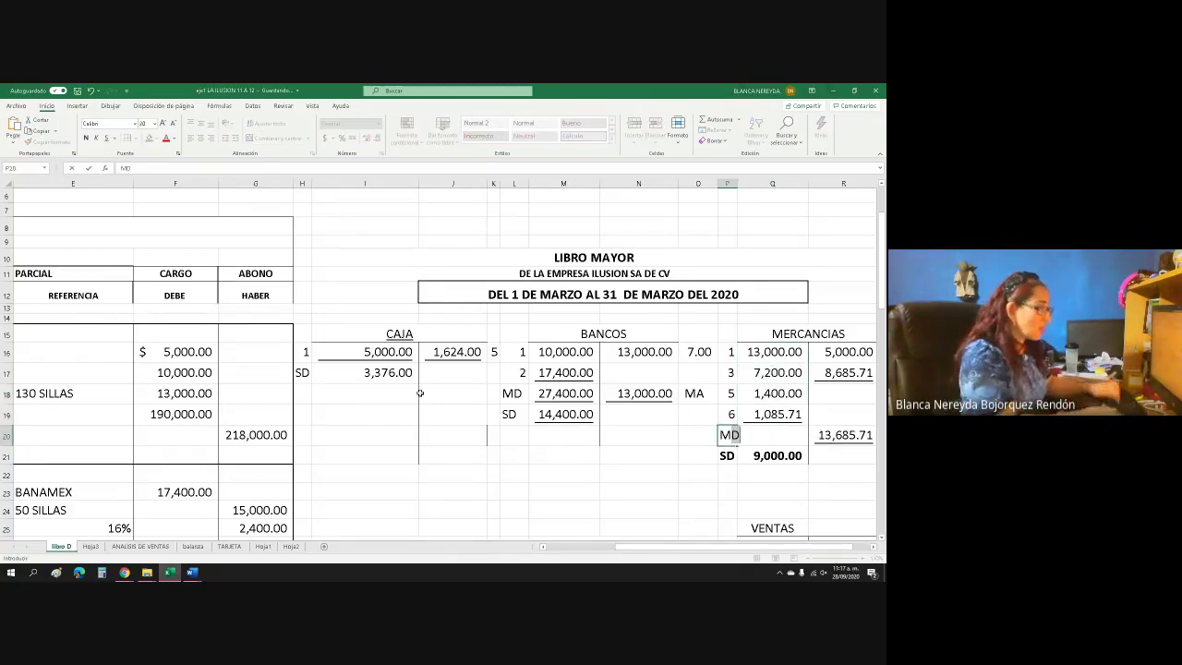
key(Tab)
key(alt+equal)
key(Tab)
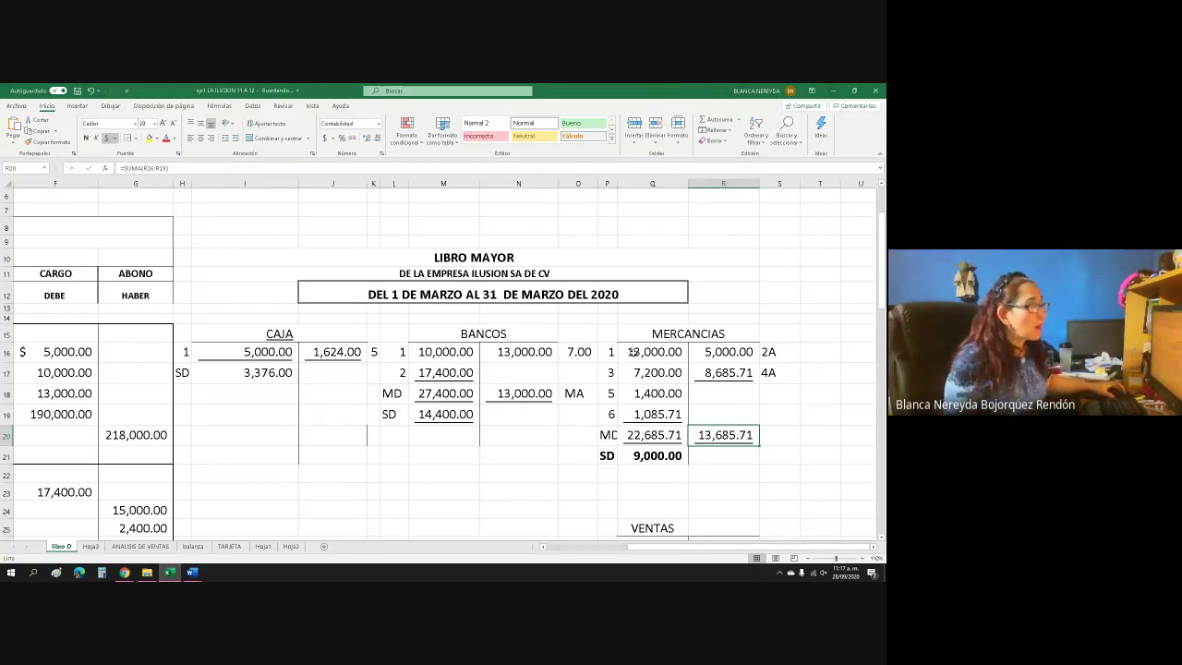
Label the MERCANCIAS credit total with MA in S20 and widen column P so the MD label fits
drag(631, 351, 647, 414)
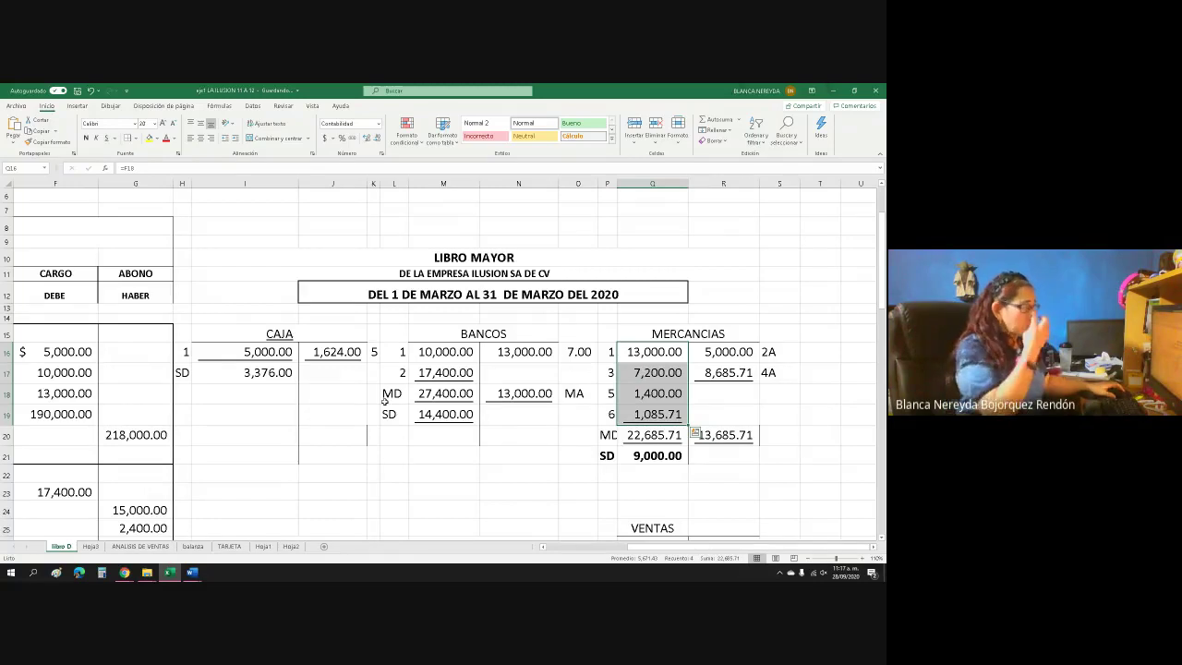
click(637, 456)
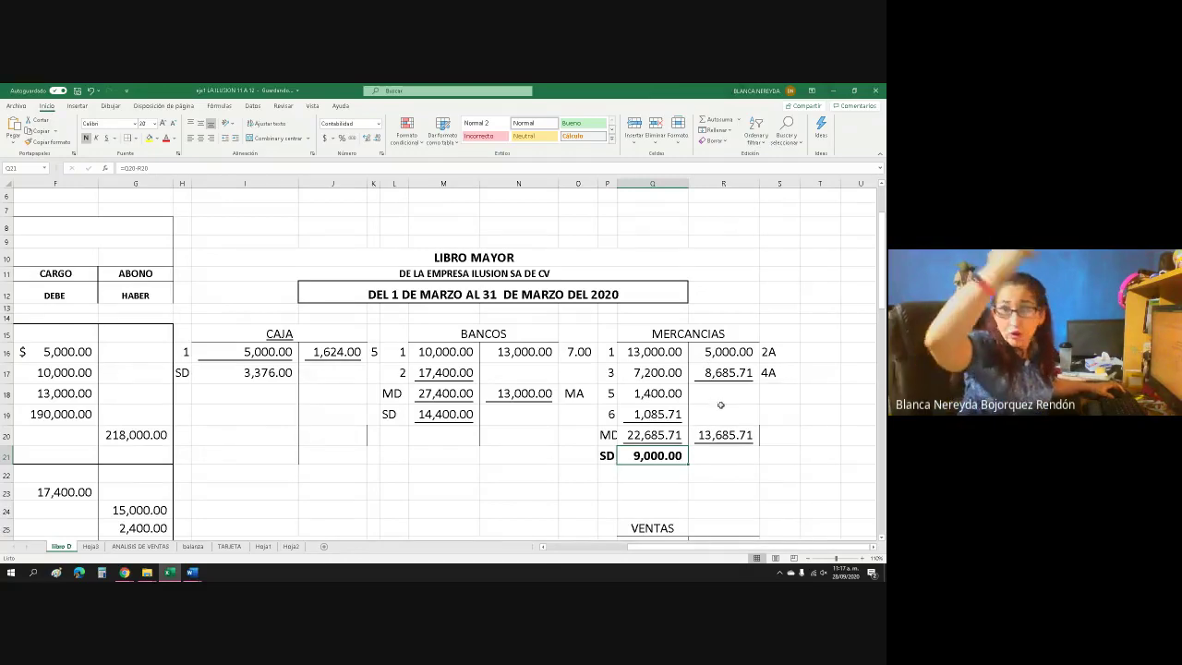
click(774, 435)
text(MA)
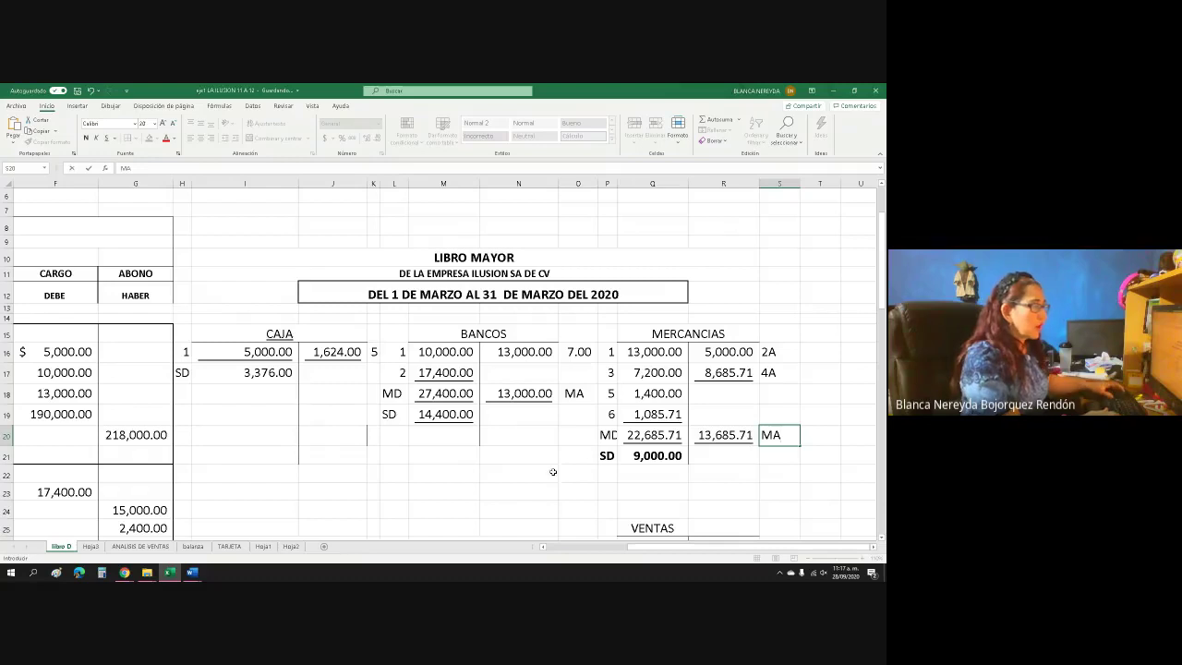
click(639, 439)
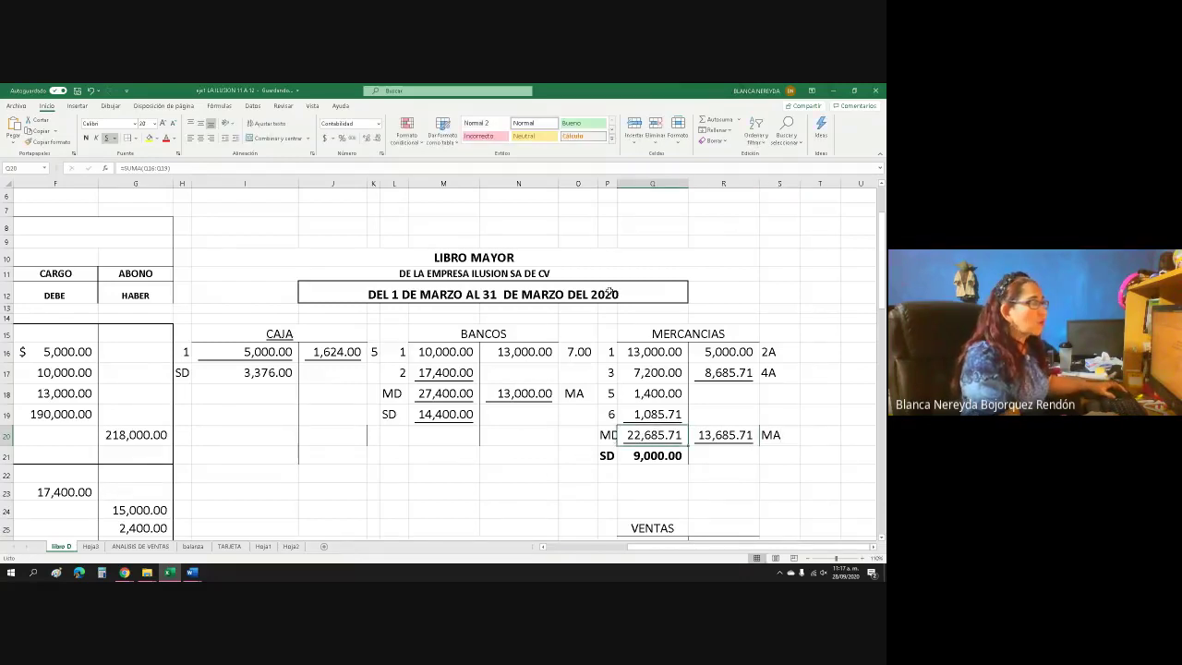
drag(618, 189, 625, 190)
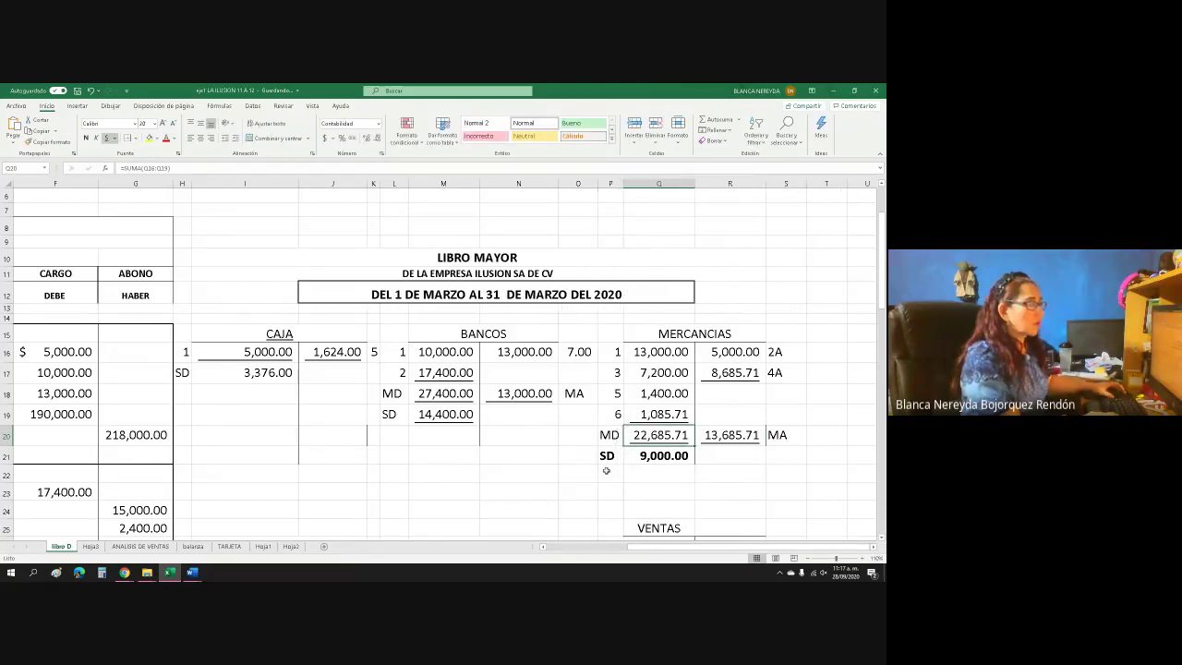
click(650, 455)
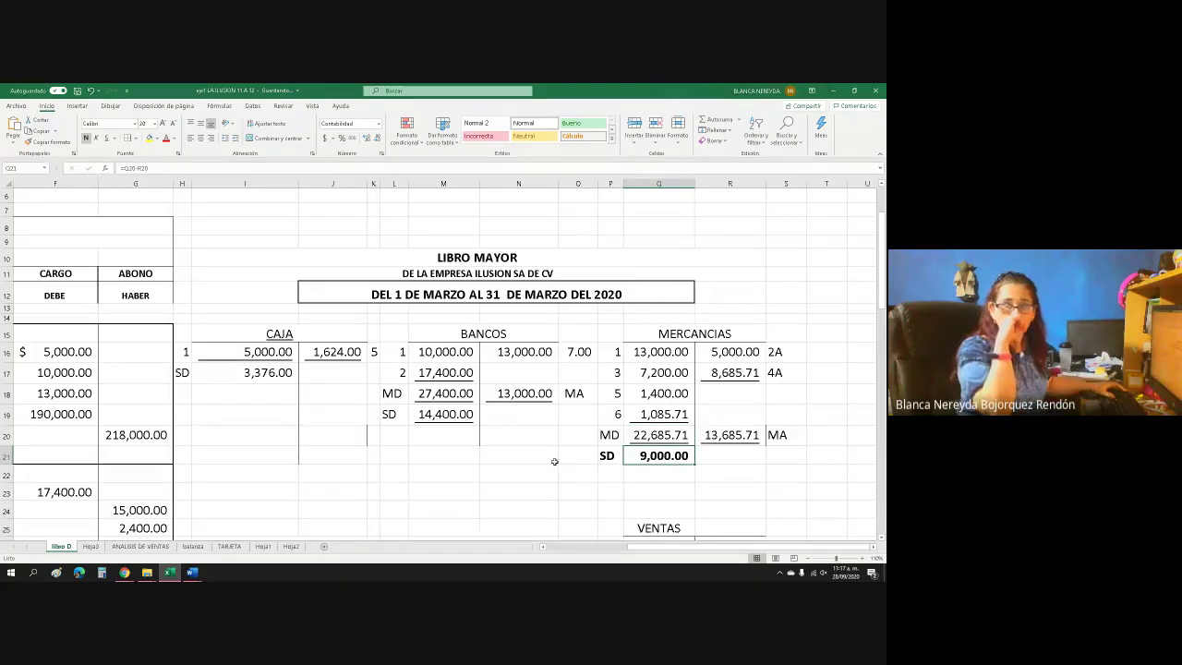
Carry the EQ DE REPARTO charge down to I28 with =I27 and label it SD in H28
scroll(240, 475, down, 3)
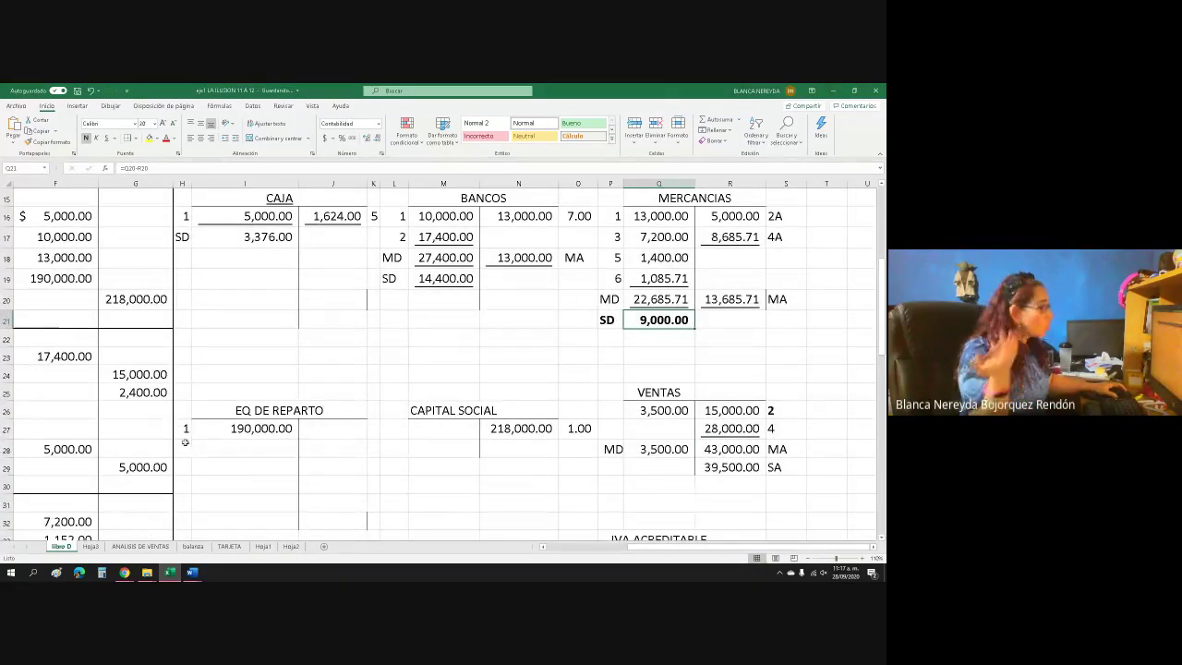
click(215, 435)
click(208, 453)
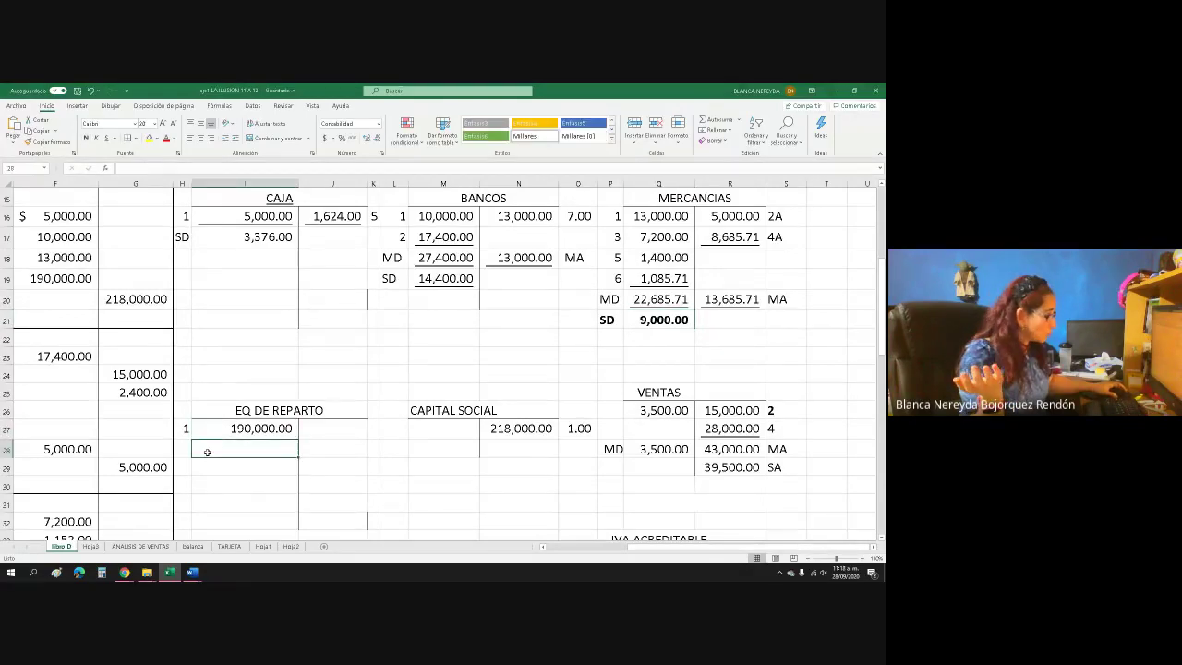
text(=)
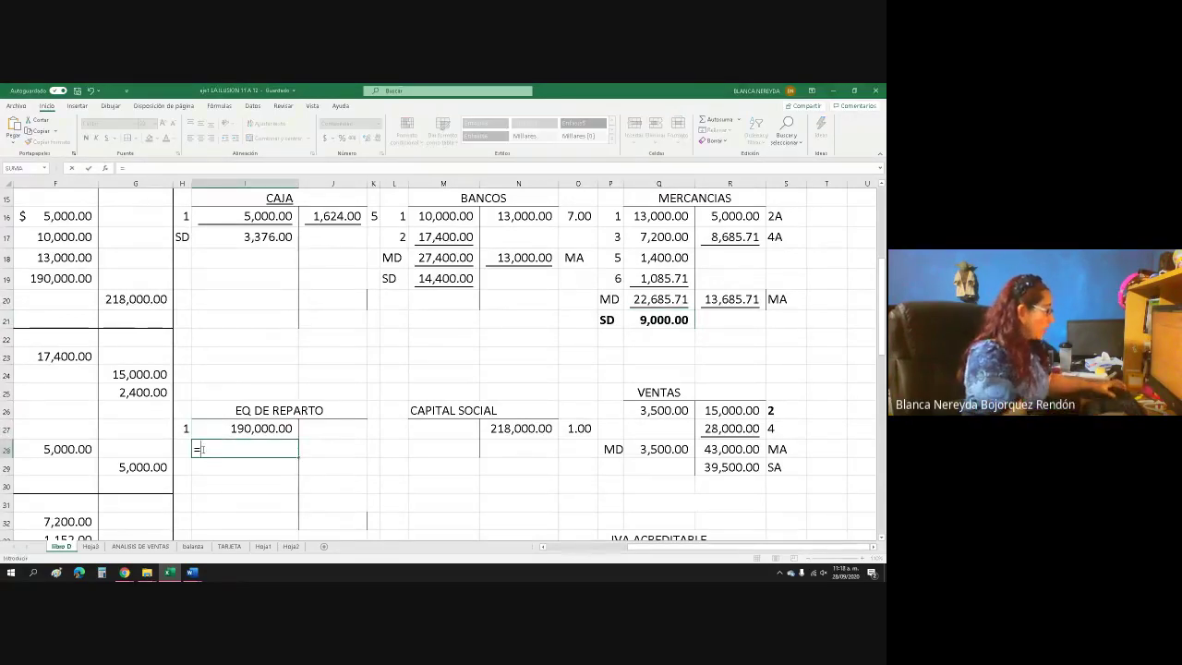
click(205, 426)
key(Return)
drag(189, 447, 245, 449)
key(Delete)
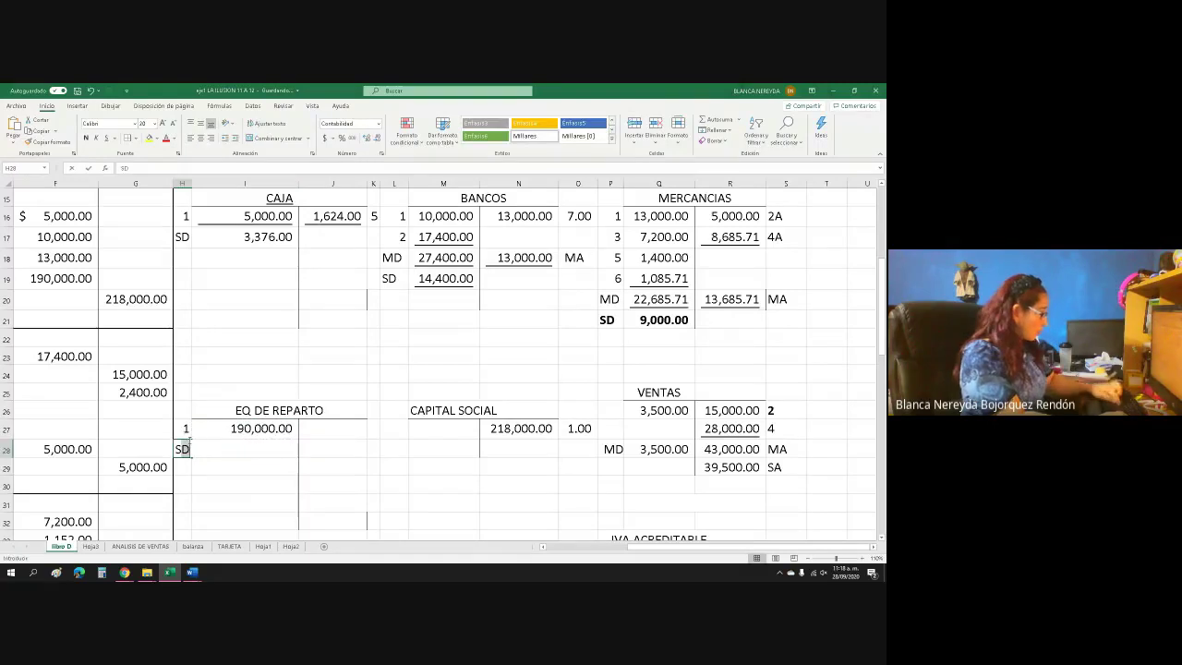
text(SD)
Carry the CAPITAL SOCIAL credit down to N28 with =N27 and label it MA in O28
click(487, 435)
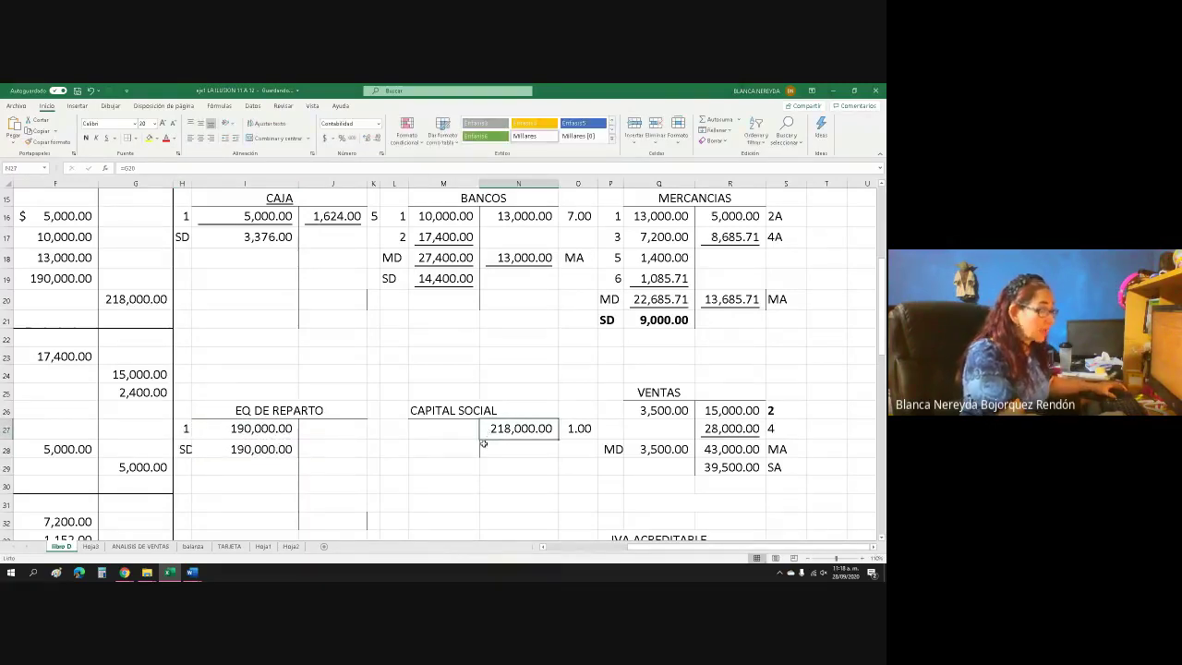
click(486, 449)
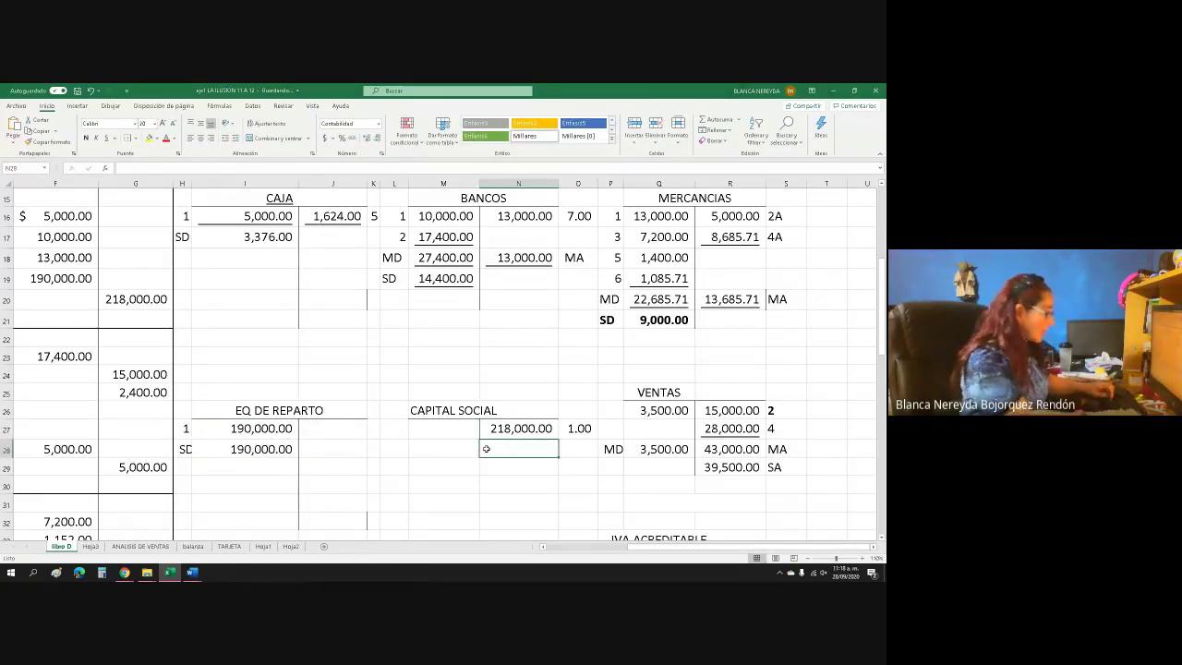
text(=)
click(511, 432)
key(Return)
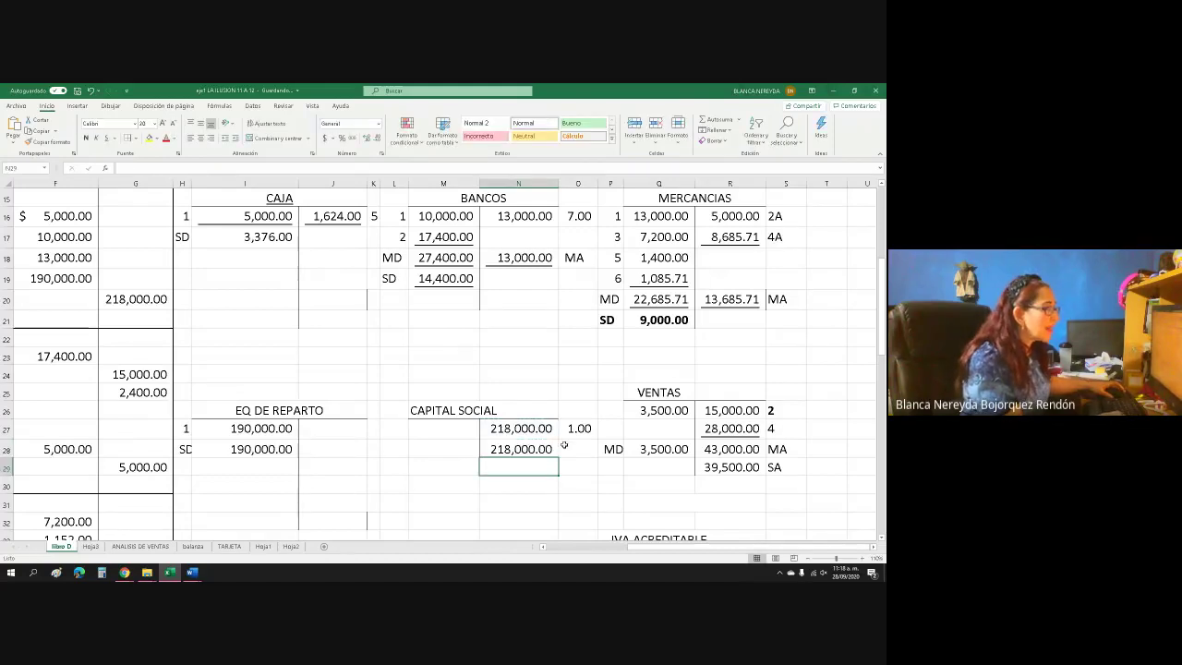
click(563, 445)
text(MA)
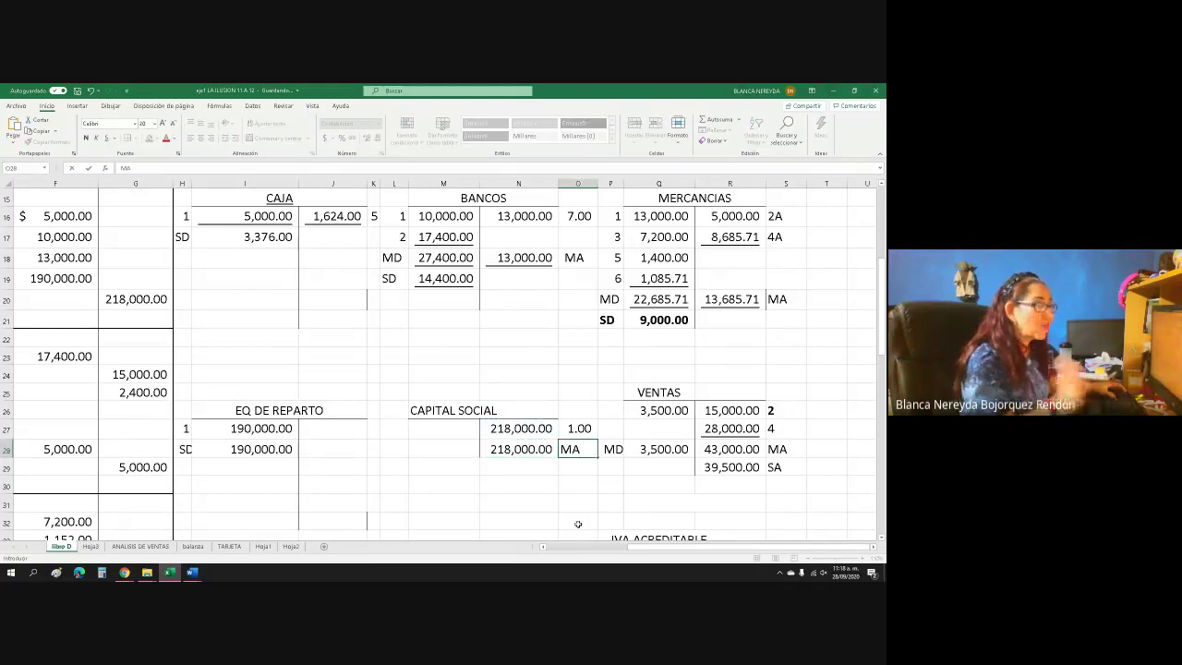
Remove the centring from the VENTAS heading and rewrite it in Q25 with spaced letters as V E N T A S
click(638, 478)
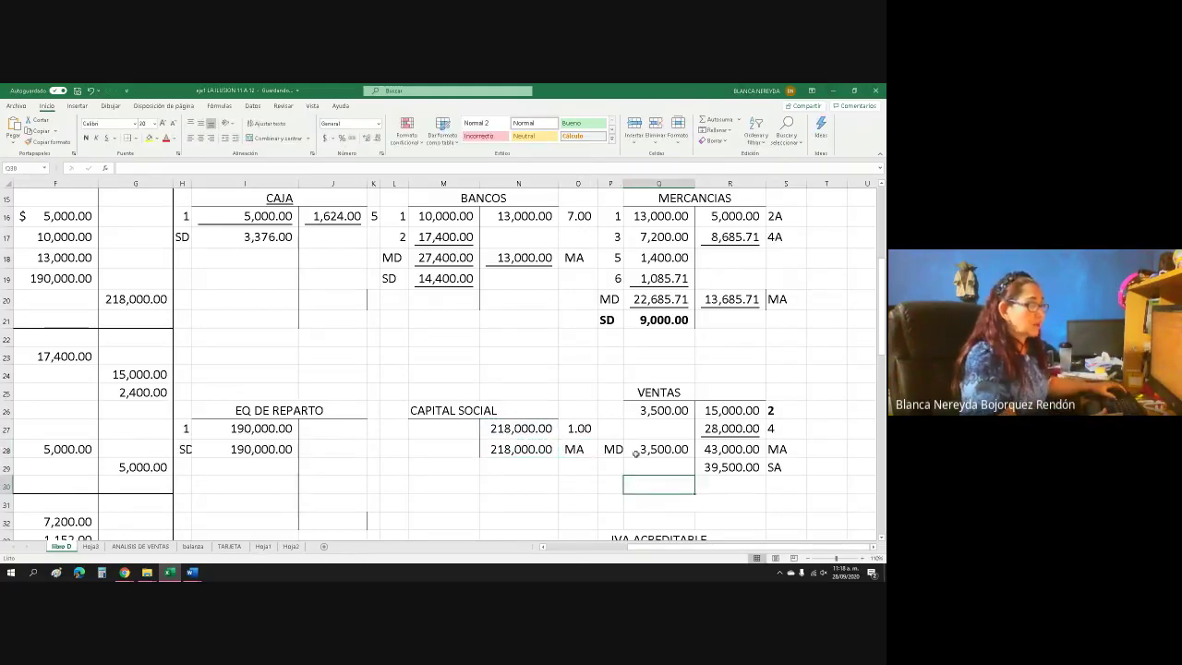
drag(643, 392, 713, 389)
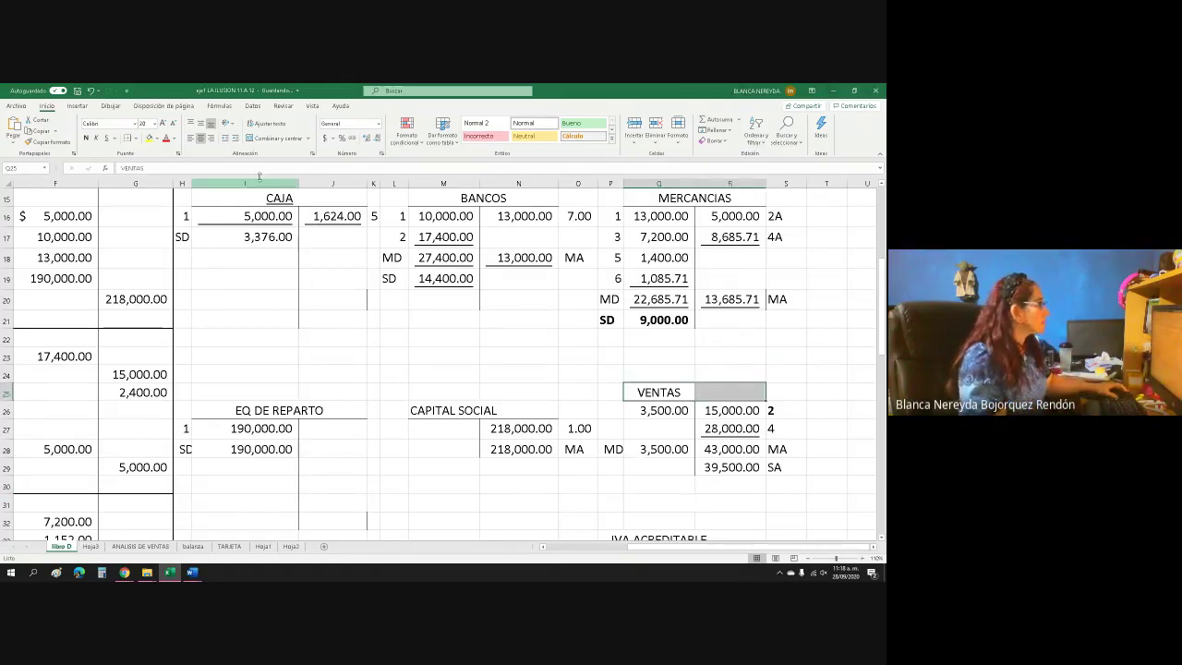
click(202, 138)
click(666, 399)
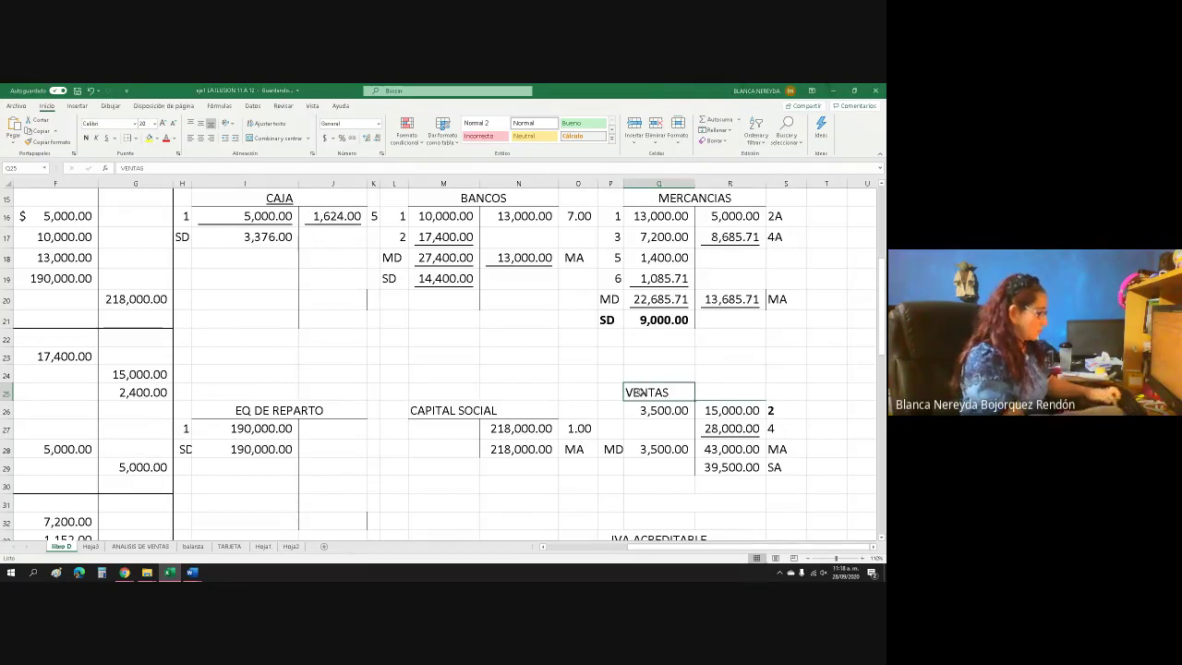
text(V E N)
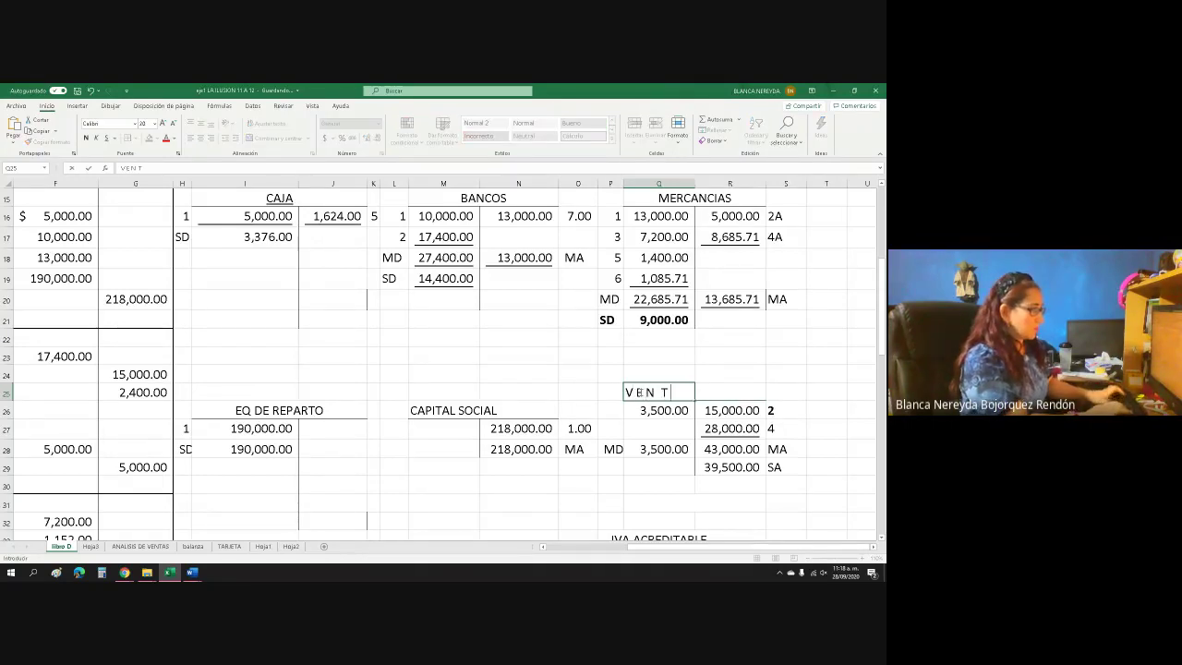
text( T A S)
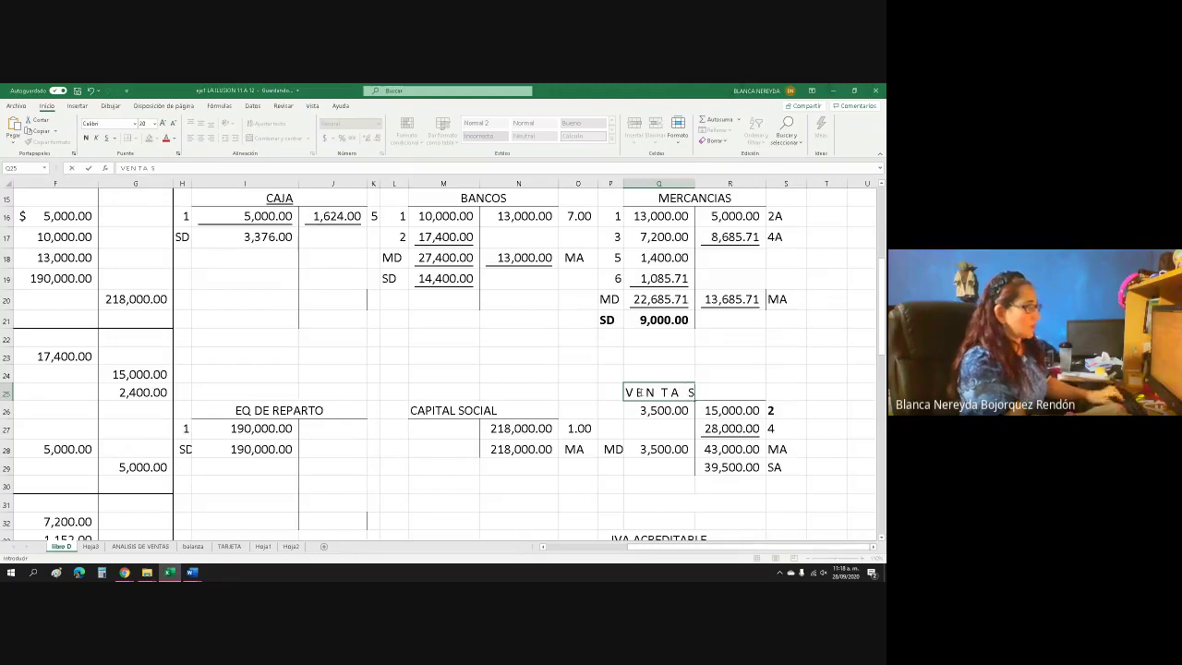
key(Return)
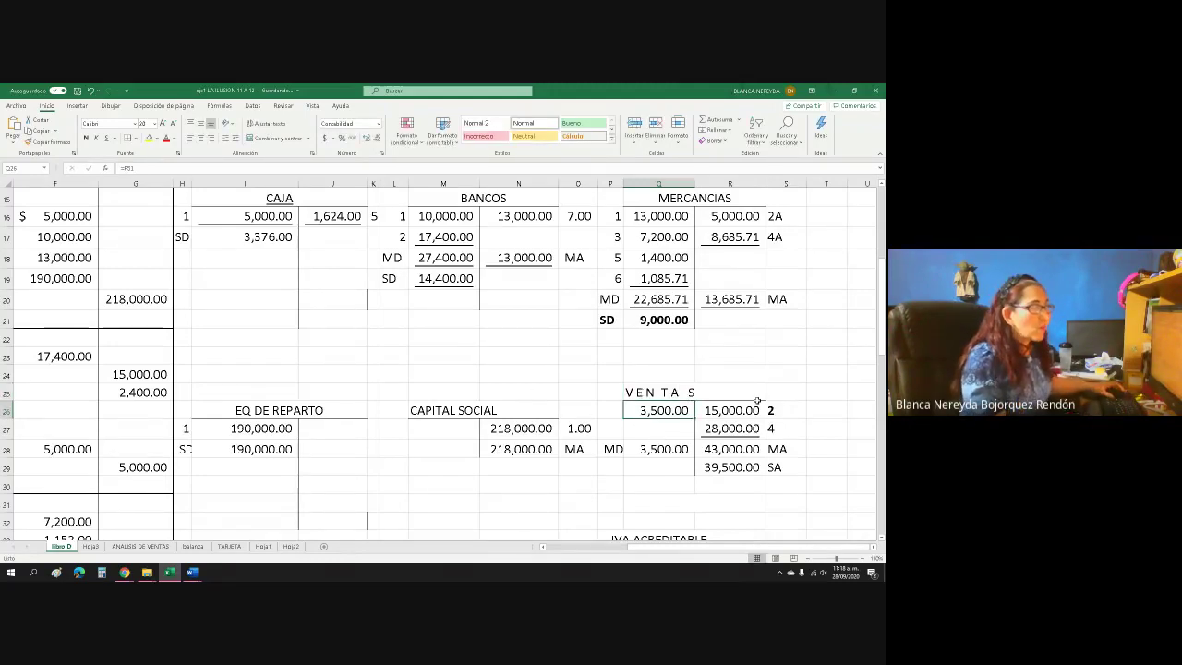
Review the VENTAS credit amounts and underline the account's totals in Q28:R28
click(729, 429)
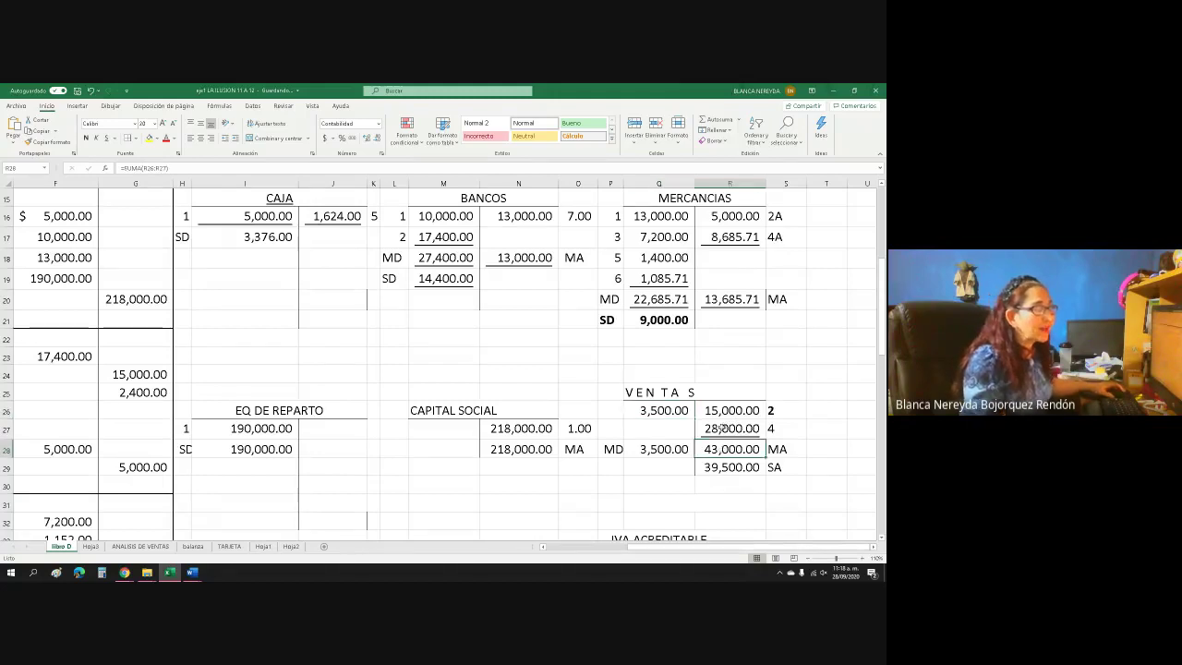
drag(717, 415, 713, 434)
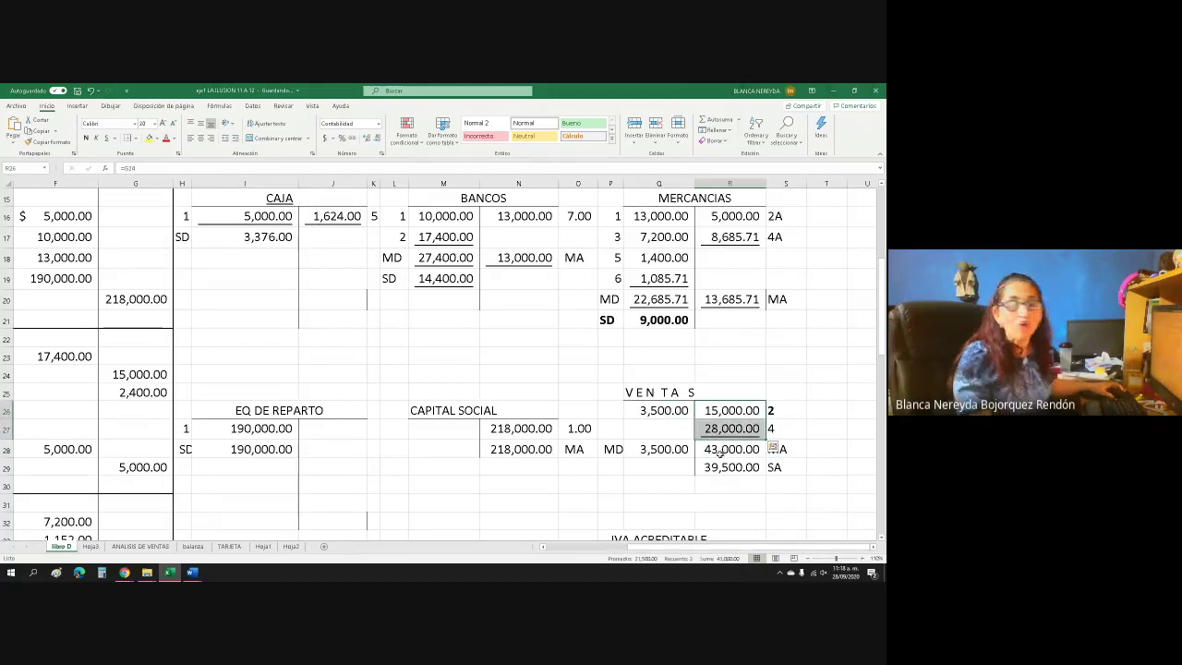
click(725, 490)
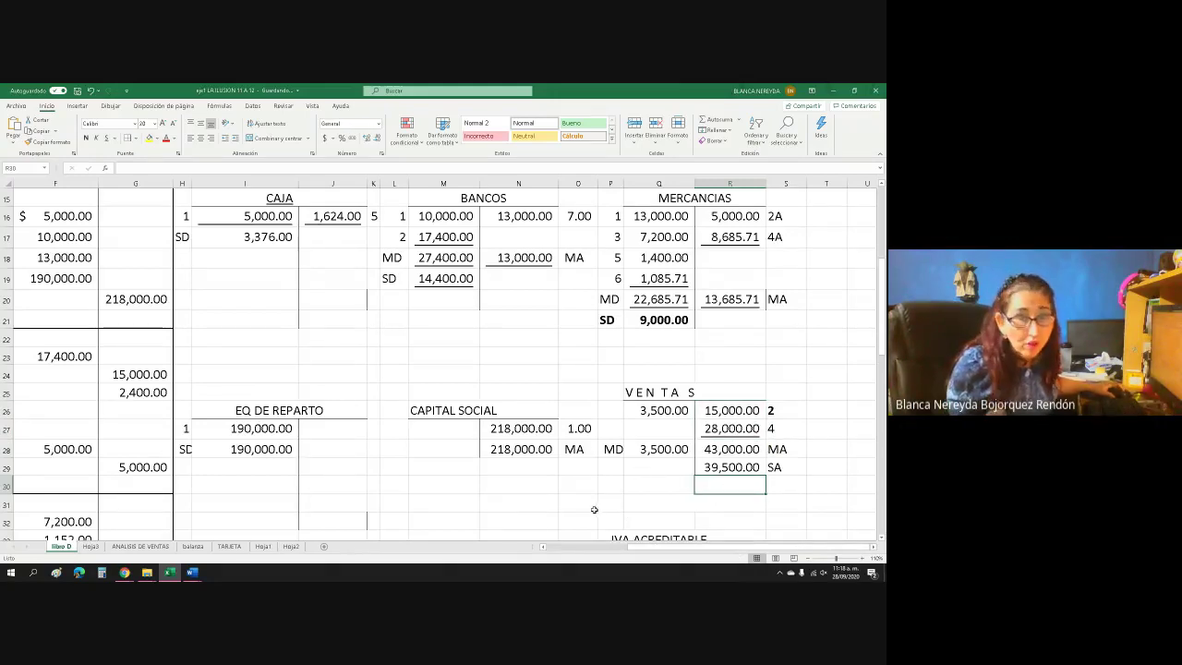
click(720, 450)
drag(660, 449, 725, 449)
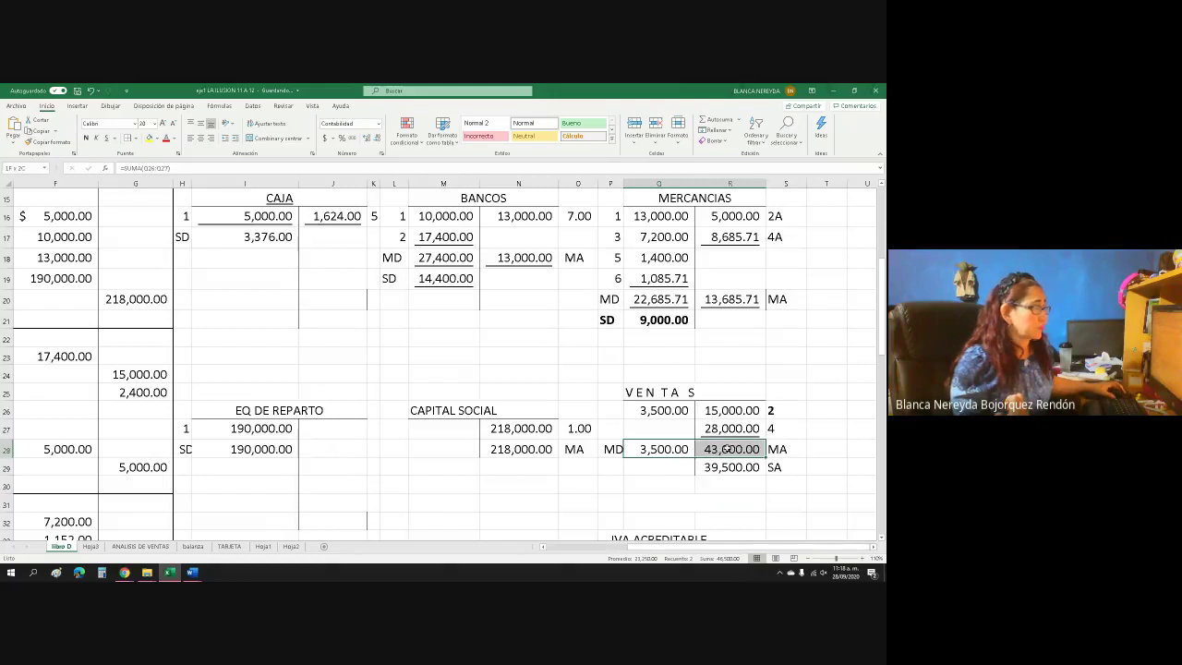
click(108, 139)
click(700, 481)
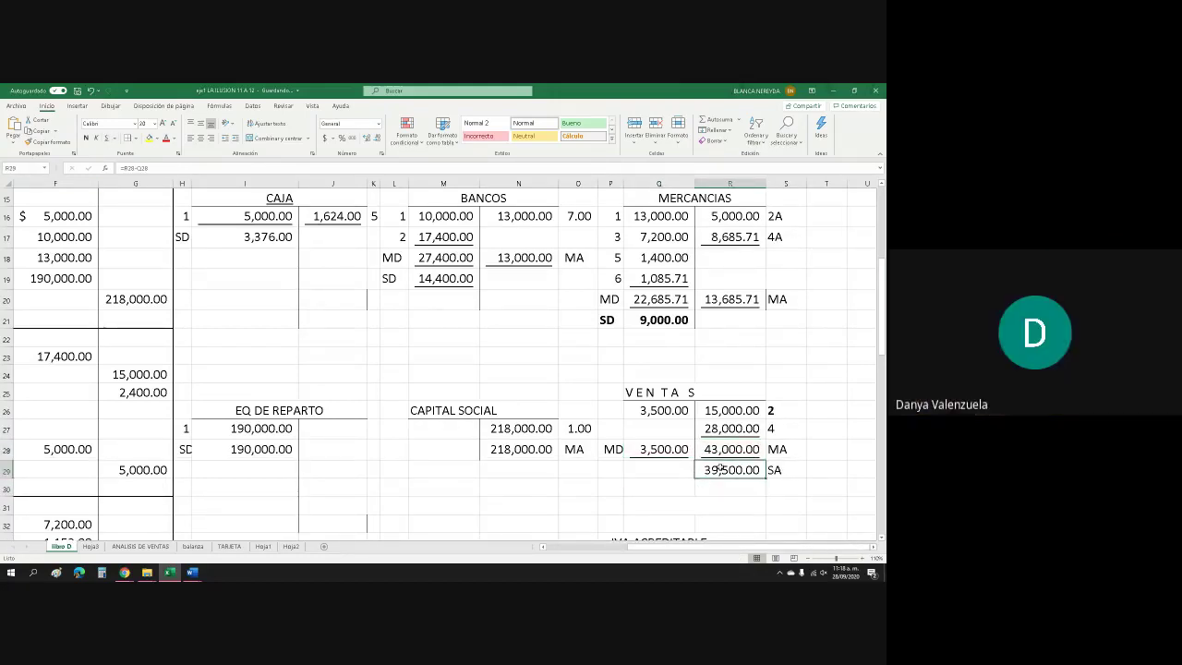
Make the VENTAS balance in R29 and its SA label in S29 bold
drag(719, 469, 783, 470)
click(86, 138)
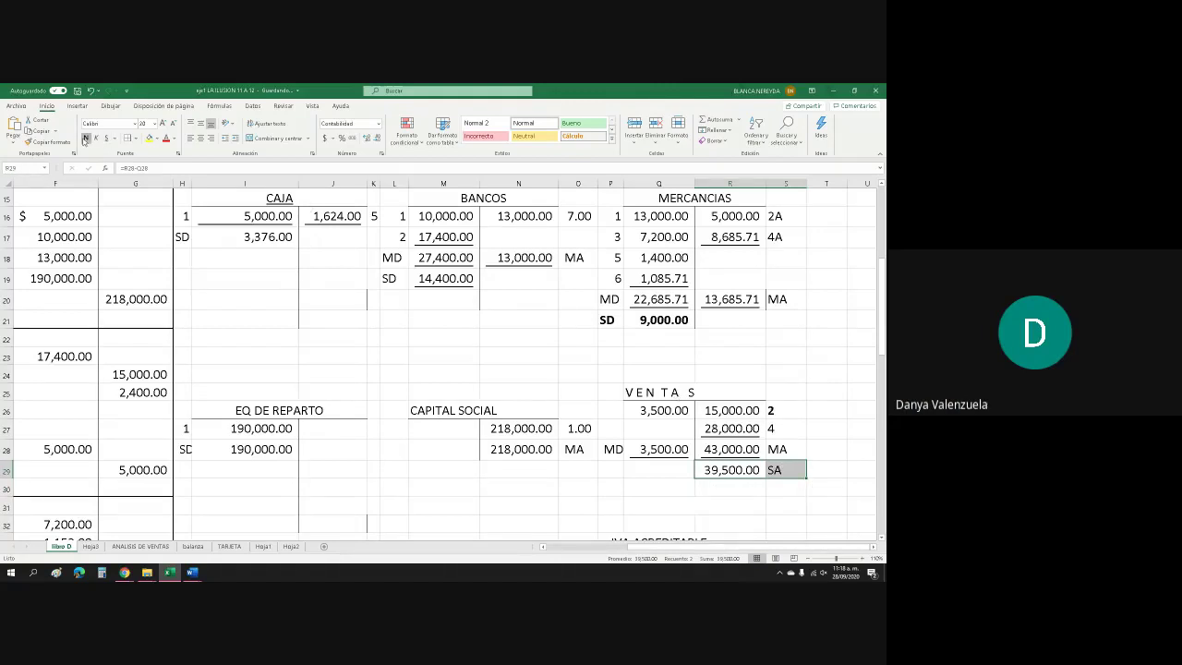
scroll(669, 345, down, 2)
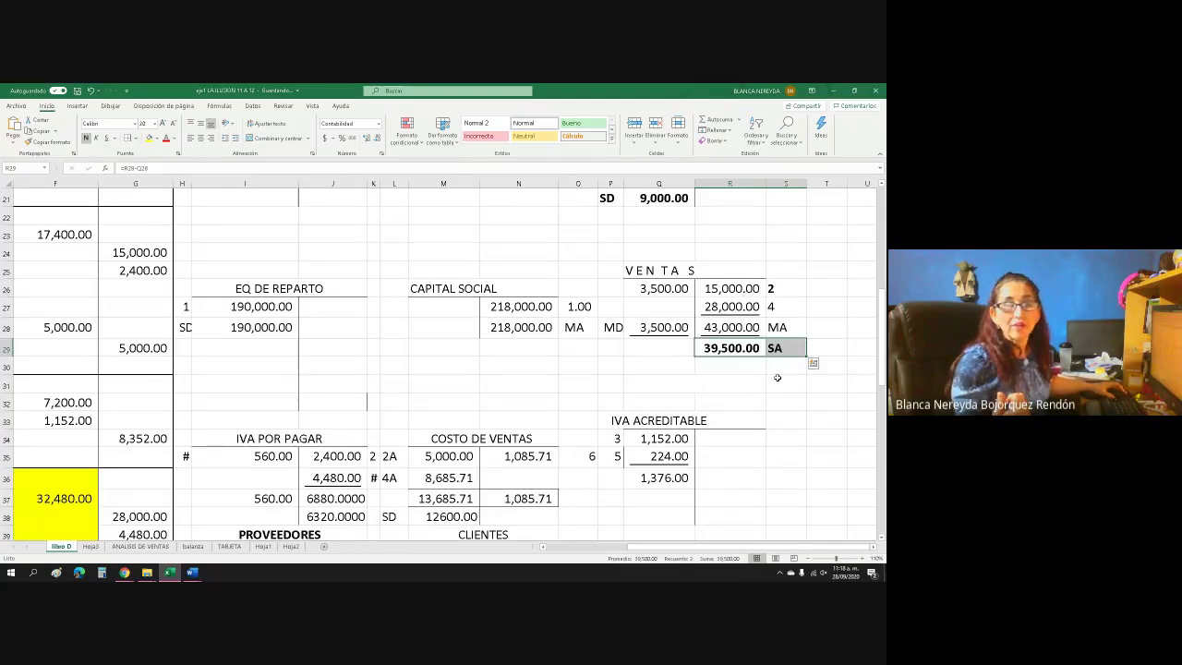
click(719, 348)
click(723, 325)
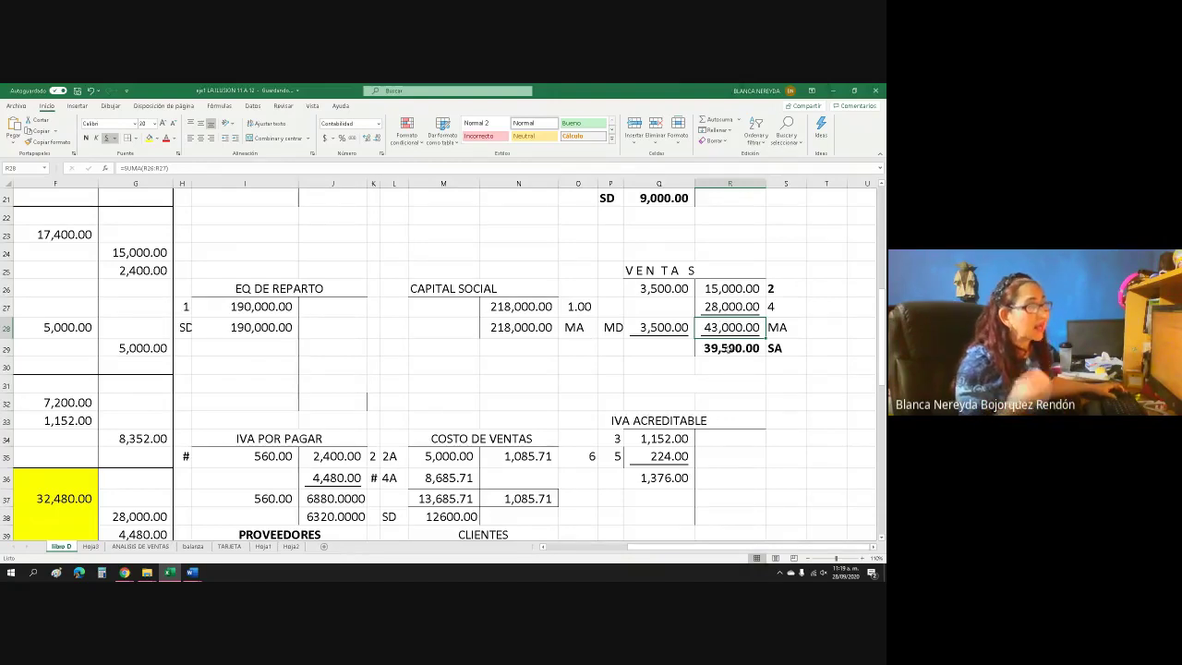
key(Down)
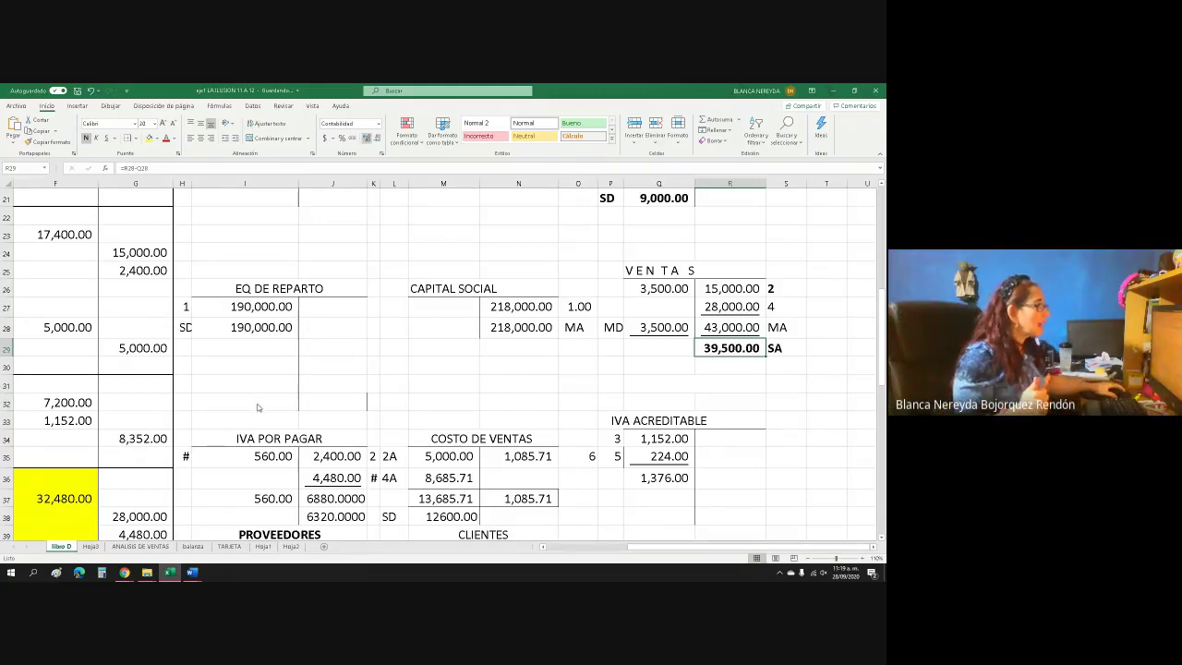
Highlight the IVA POR PAGAR account block I34:K38 with yellow fill
scroll(271, 407, down, 15)
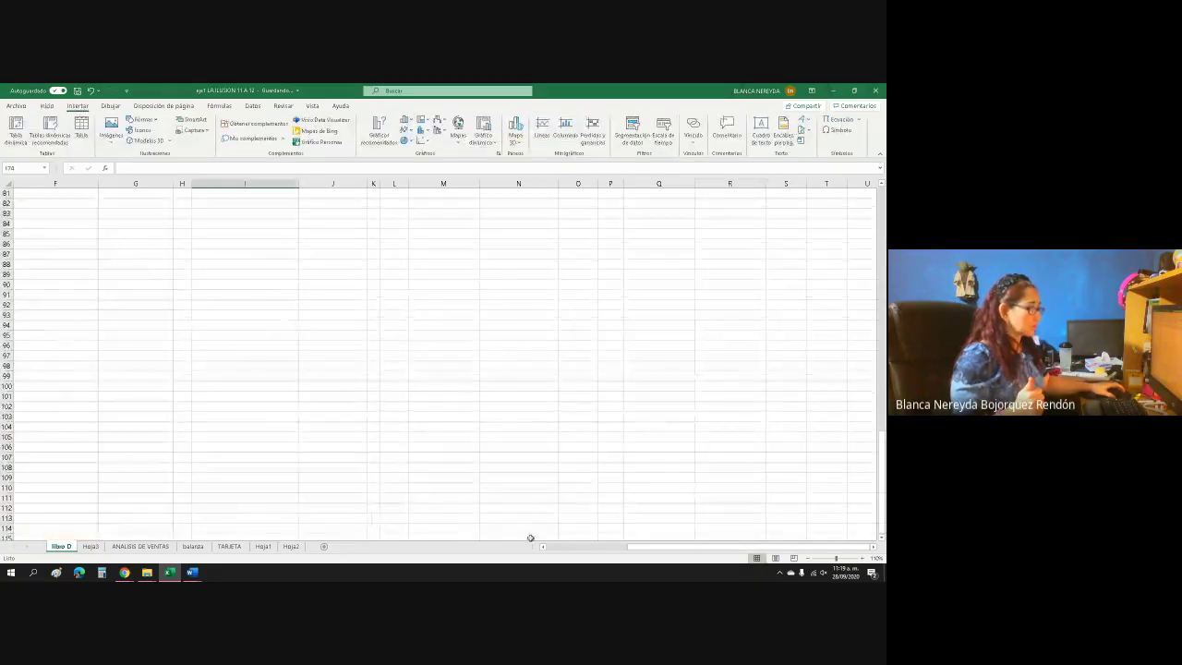
scroll(409, 443, up, 10)
scroll(374, 411, up, 4)
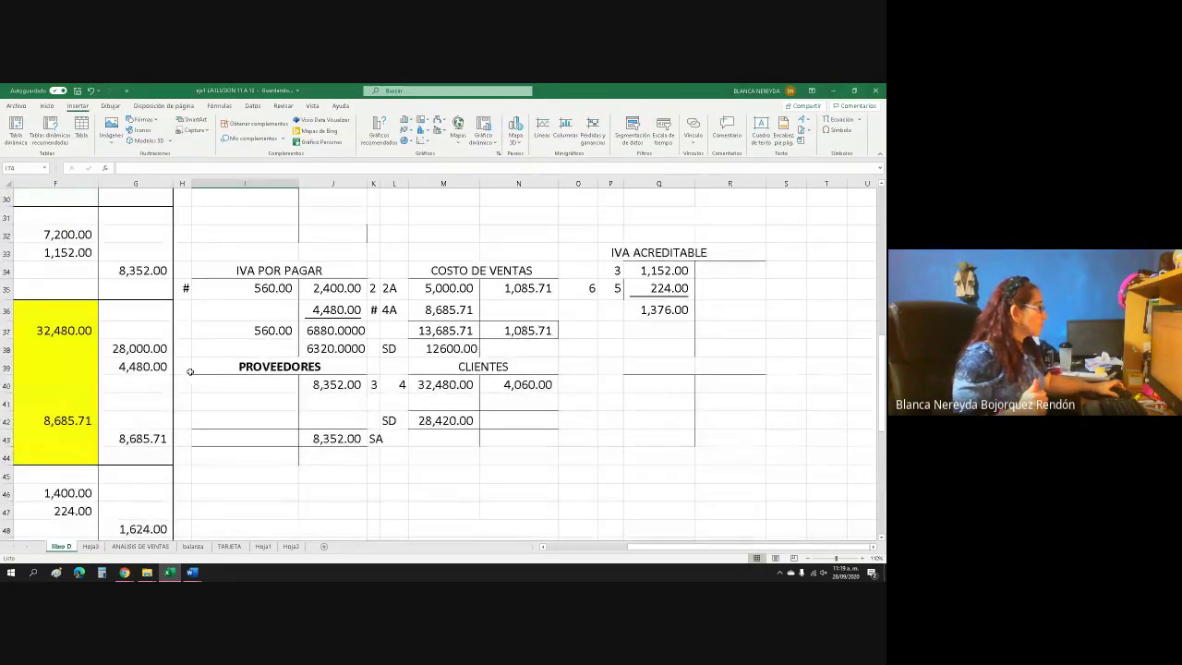
click(228, 272)
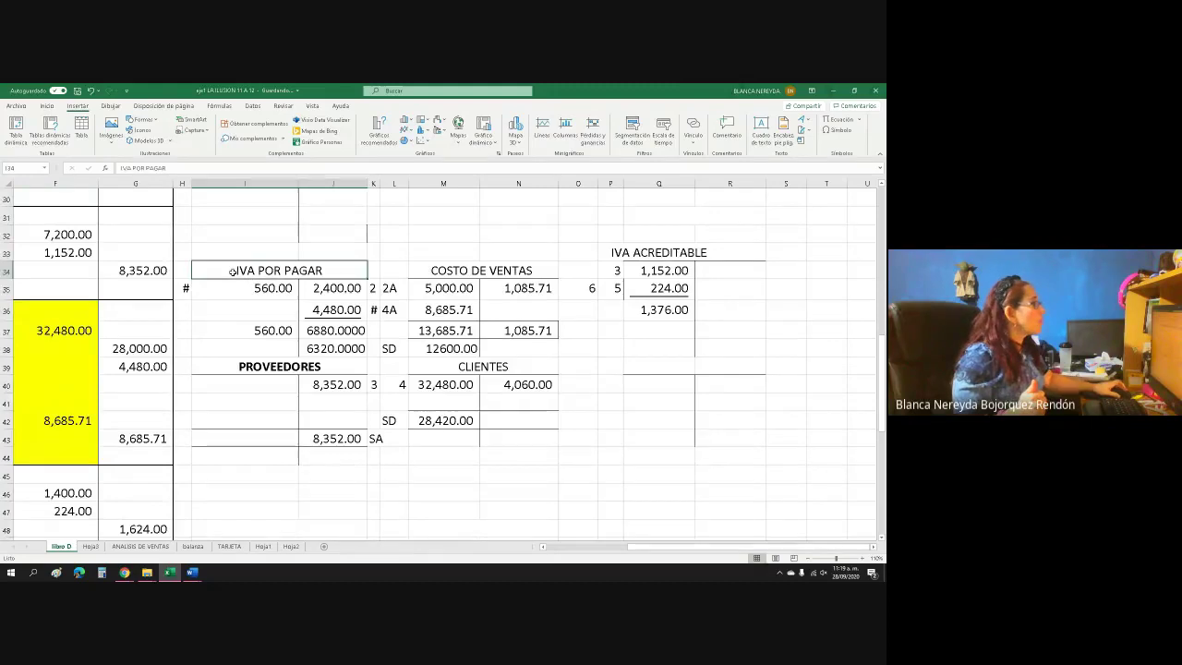
mouse_move(225, 271)
mouse_down()
mouse_move(351, 273)
mouse_move(374, 368)
mouse_move(374, 353)
mouse_up()
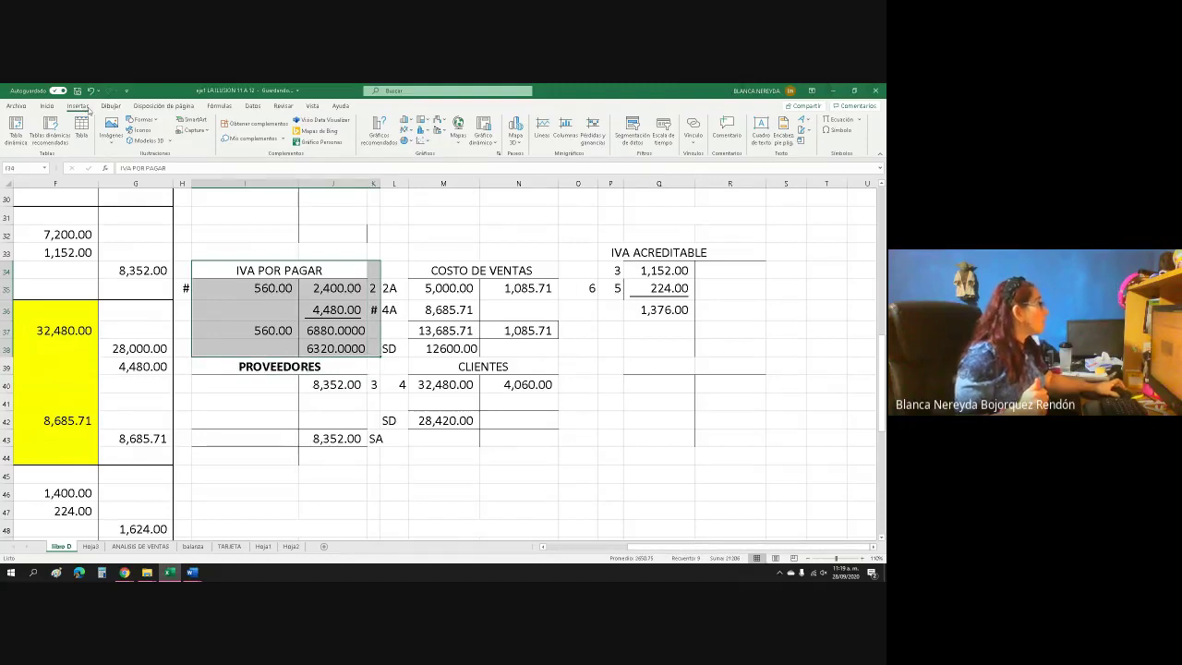
click(47, 105)
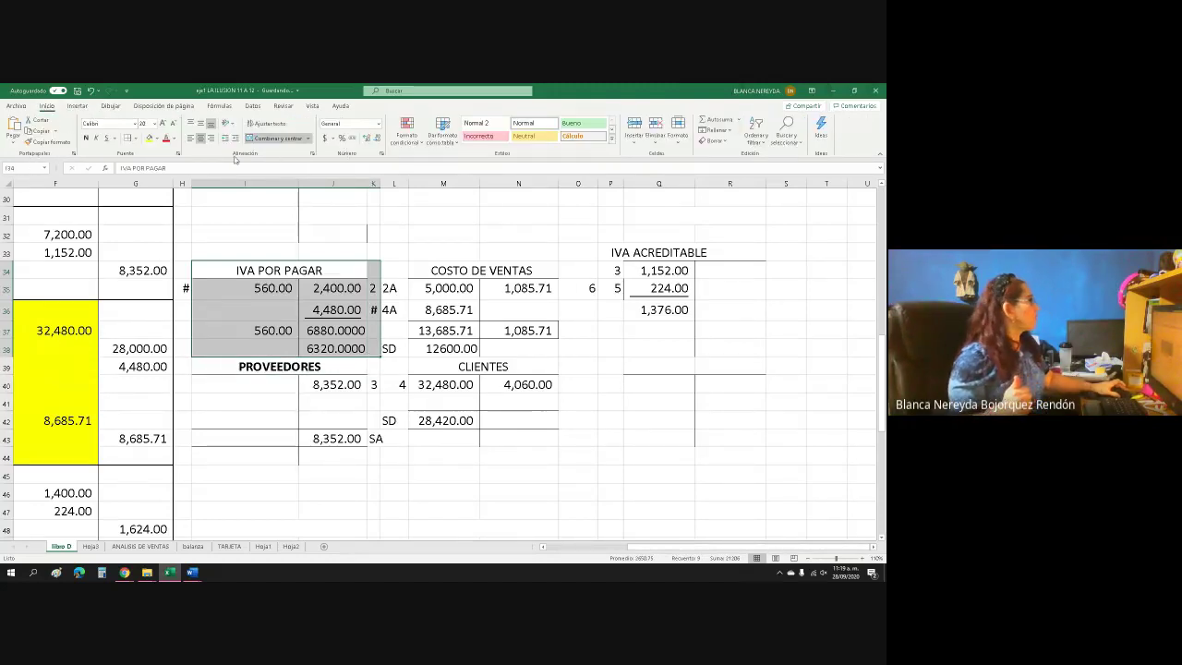
click(150, 138)
click(345, 371)
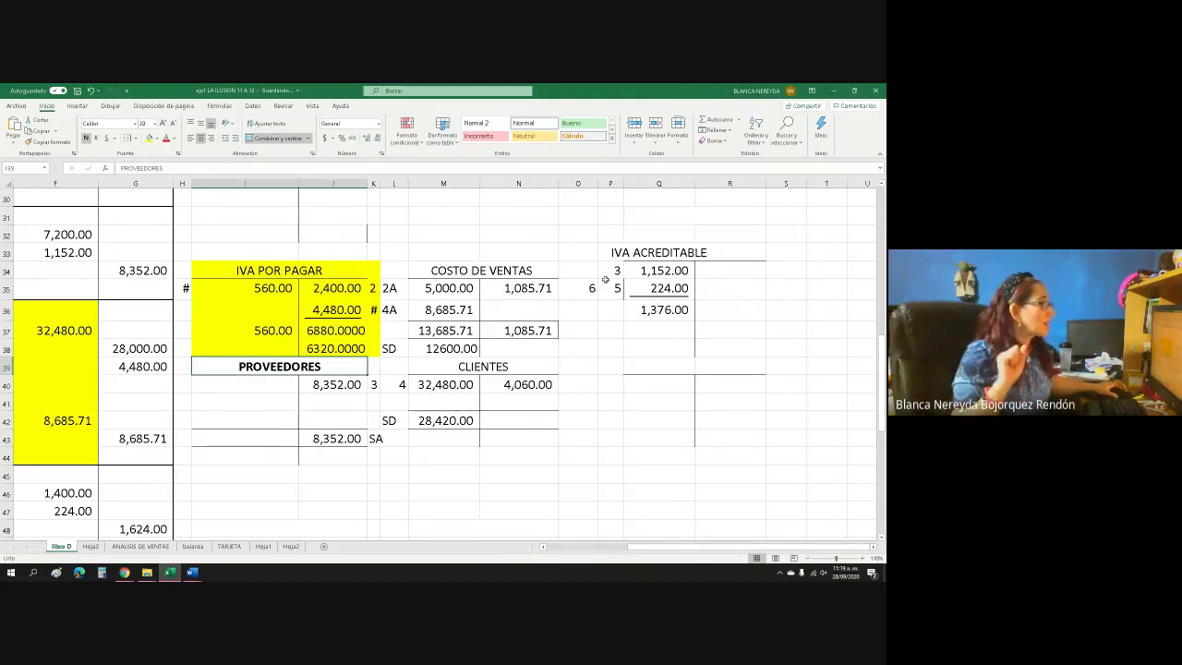
Apply the same yellow fill to the IVA ACREDITABLE account block P33:R36
drag(600, 254, 754, 316)
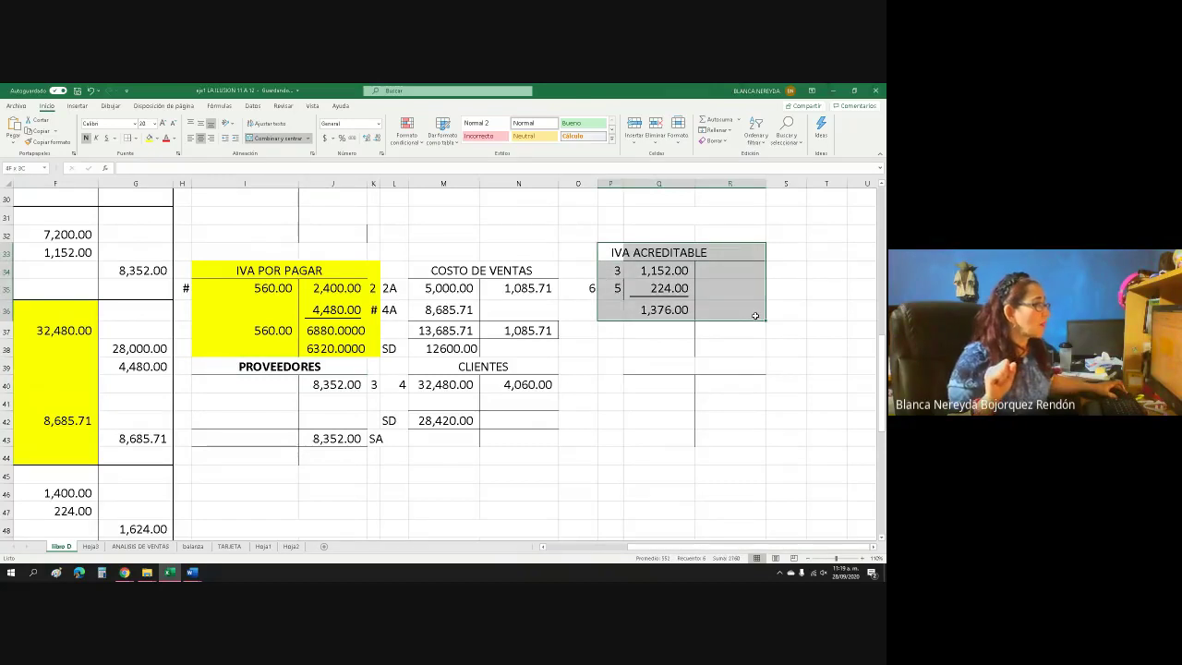
key(F4)
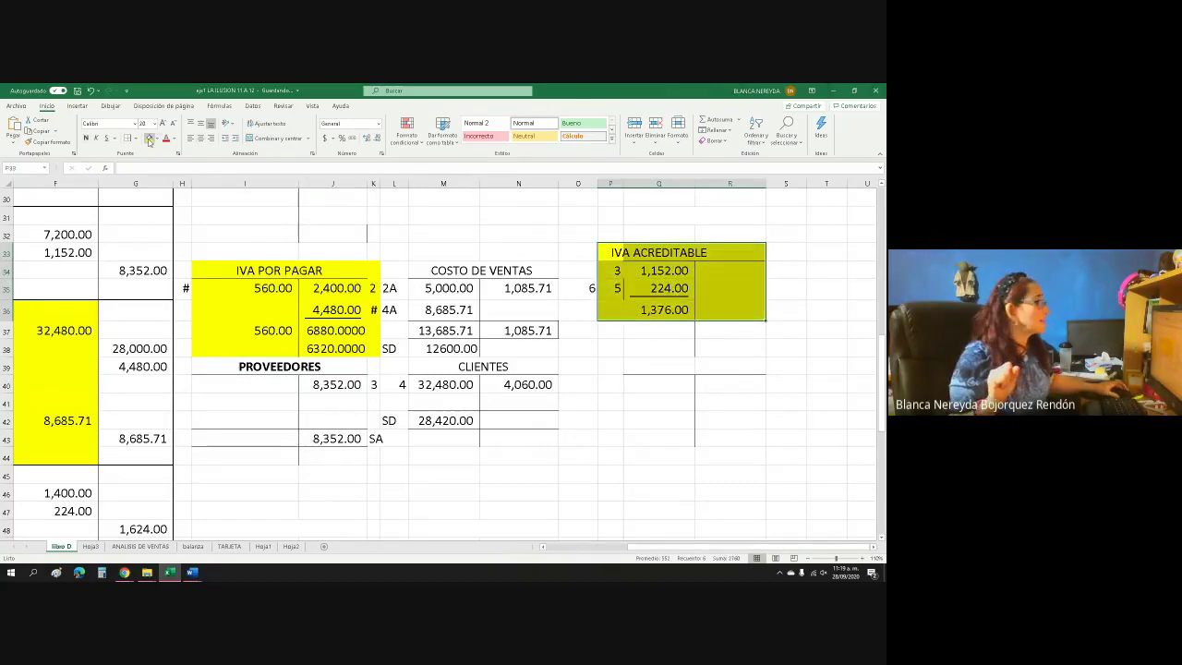
click(674, 373)
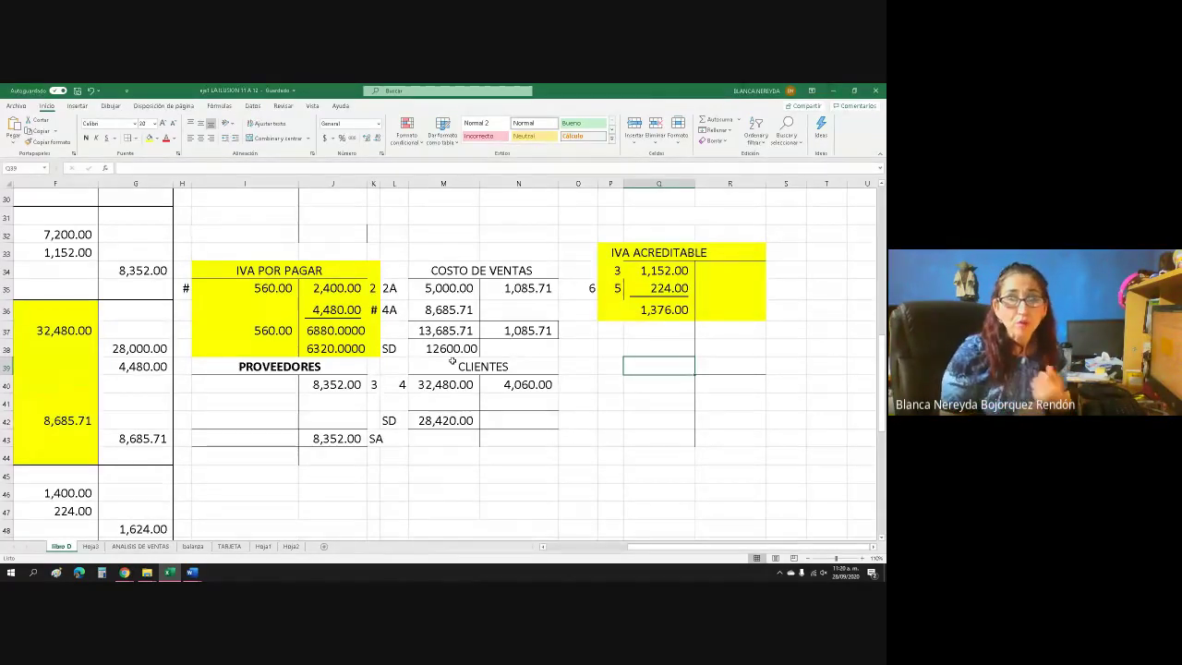
Underline the IVA POR PAGAR totals in I37:J37 and make the account's balance in J38 bold
click(331, 355)
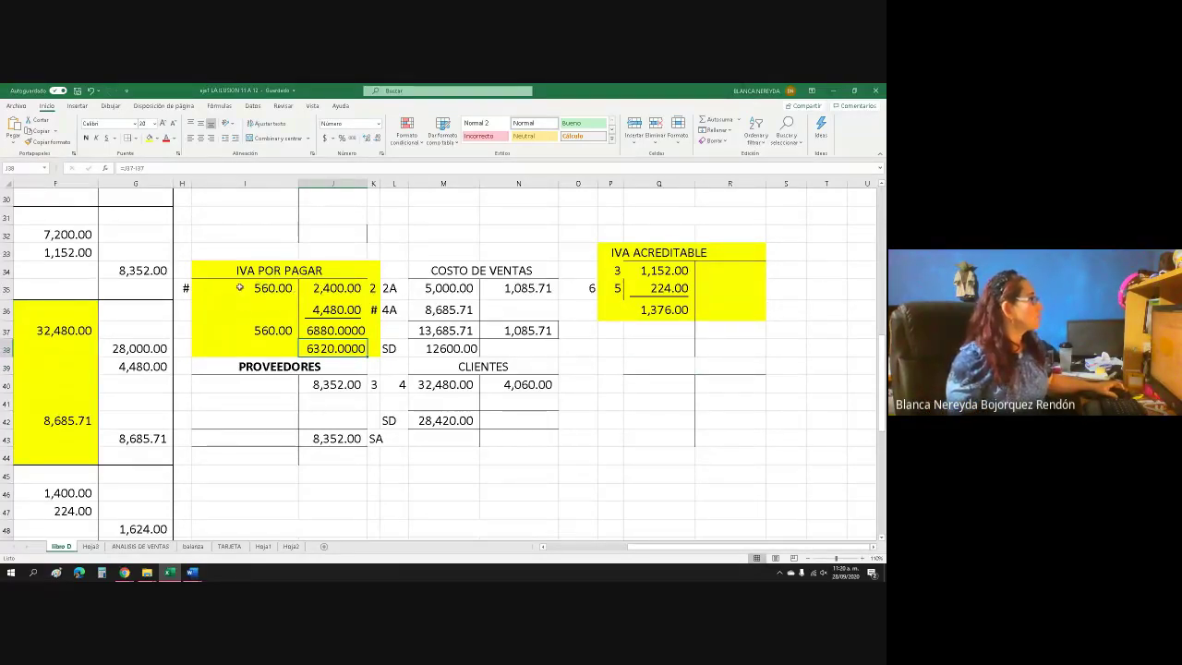
click(248, 330)
click(248, 289)
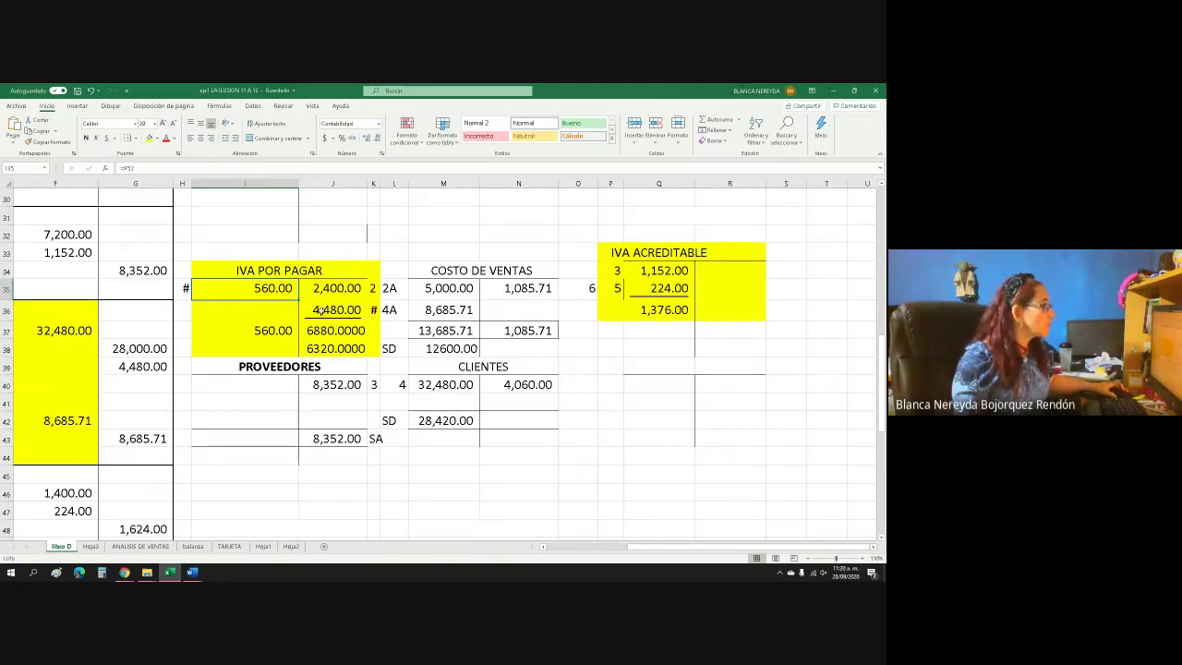
drag(318, 287, 268, 332)
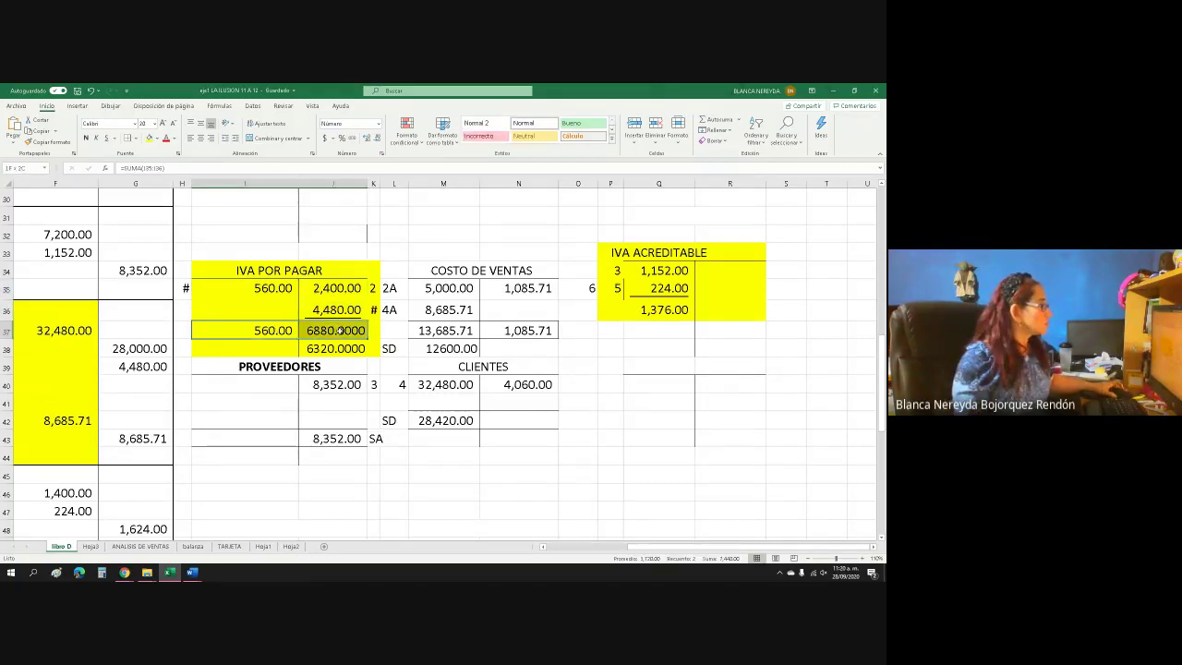
click(106, 138)
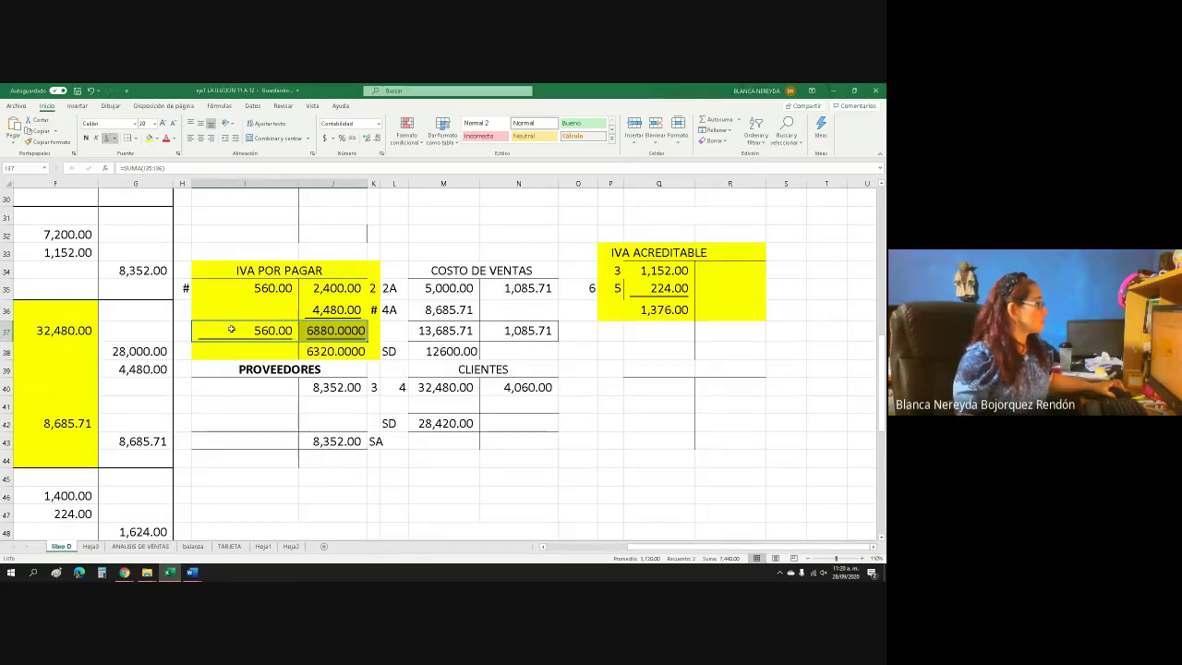
click(233, 329)
click(319, 351)
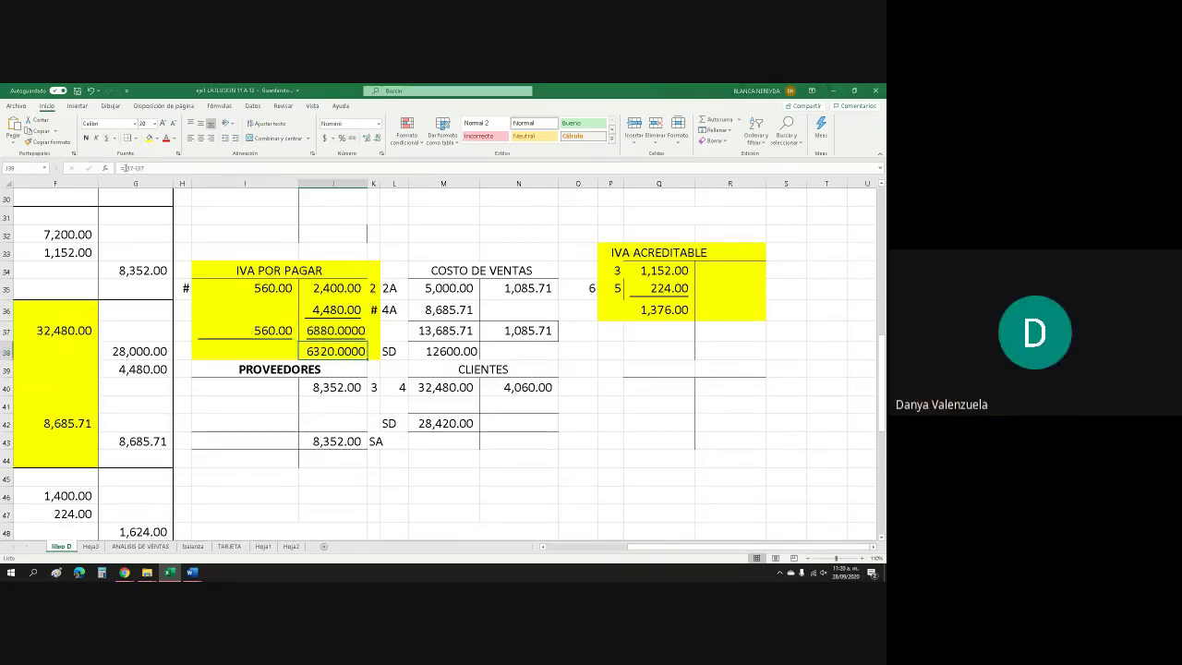
click(86, 137)
Label the IVA POR PAGAR totals with MA in L37 and MD in H37
click(385, 323)
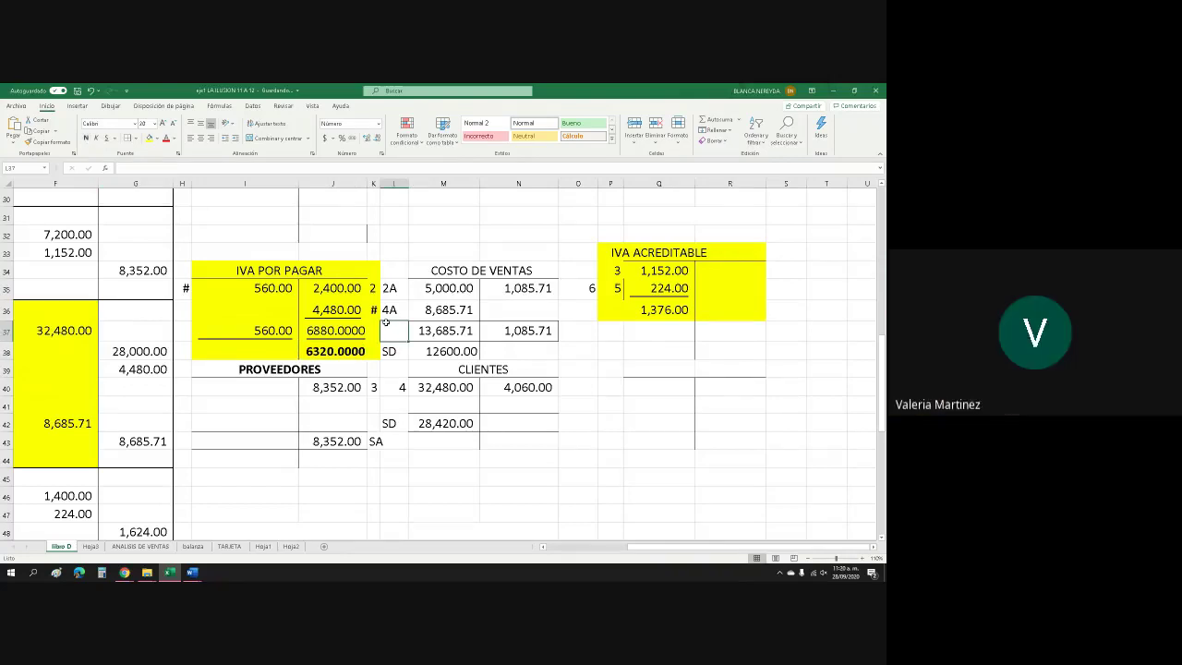
text(MA)
click(171, 331)
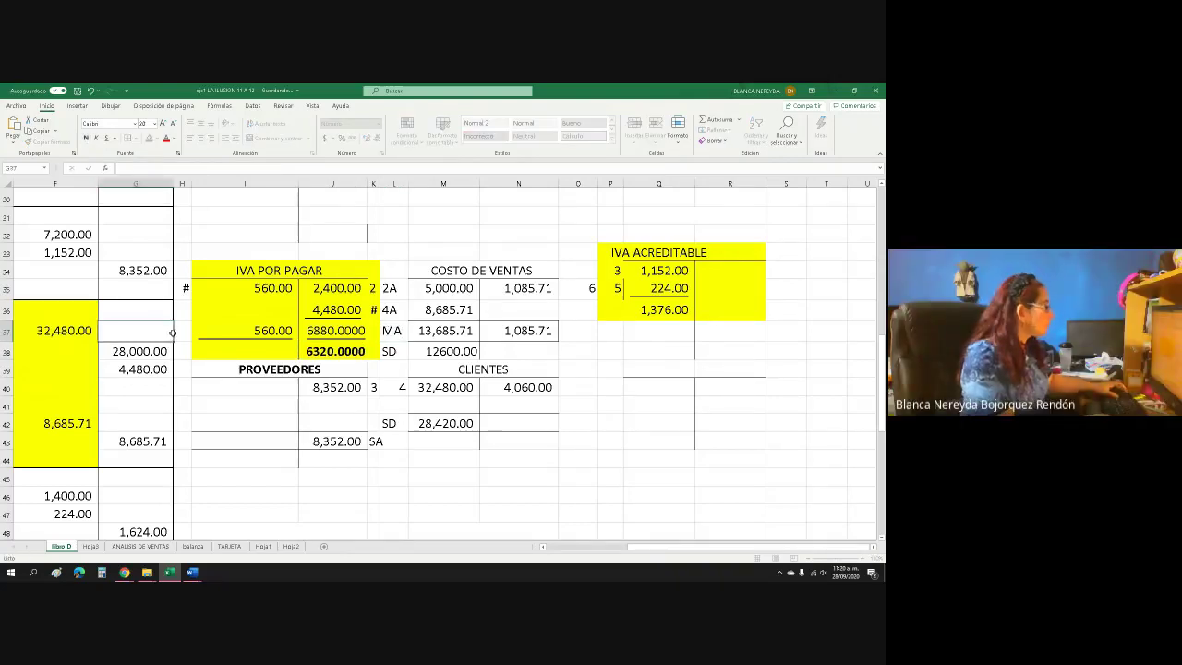
click(178, 329)
text(MD)
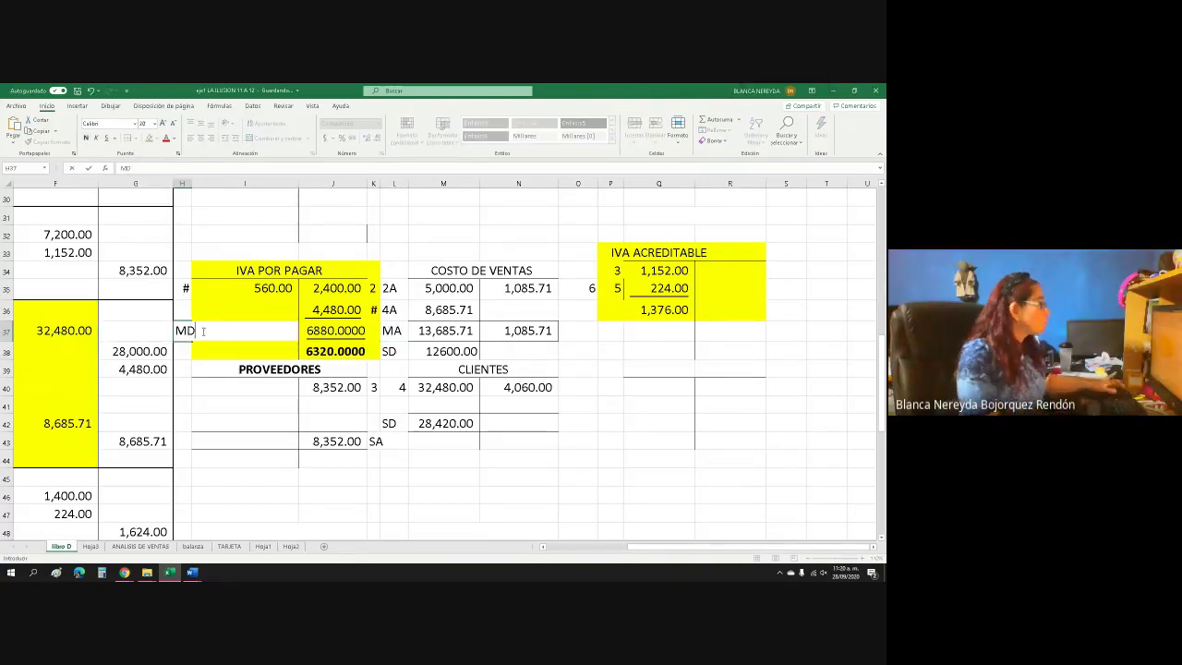
click(389, 330)
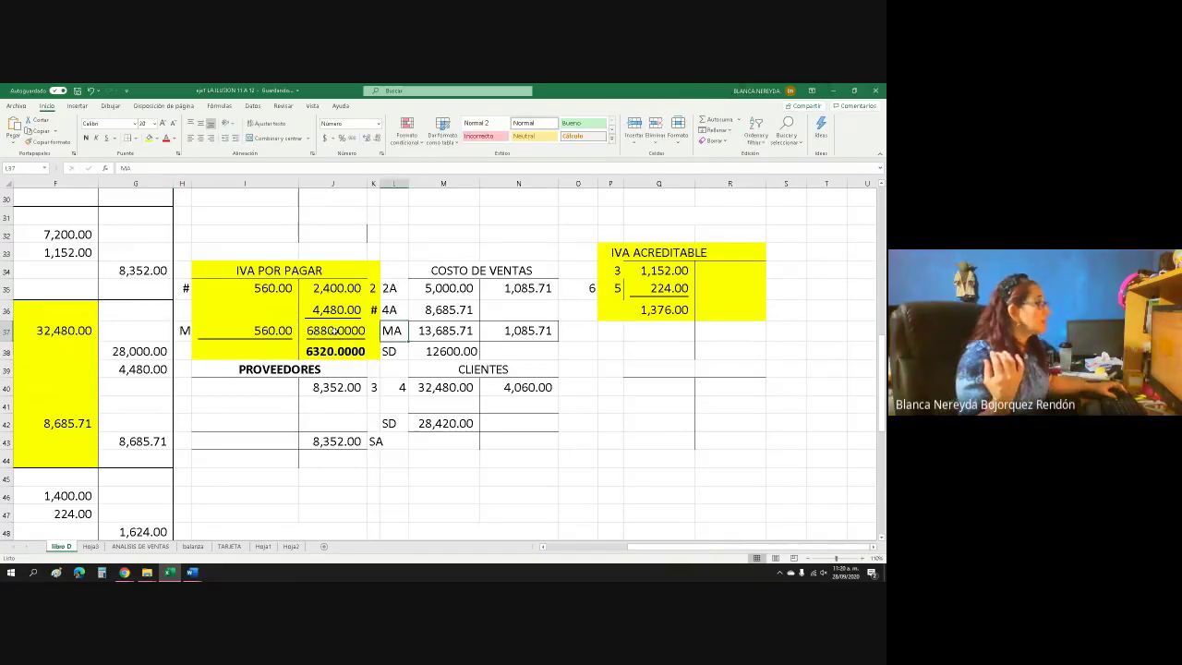
click(334, 331)
click(258, 331)
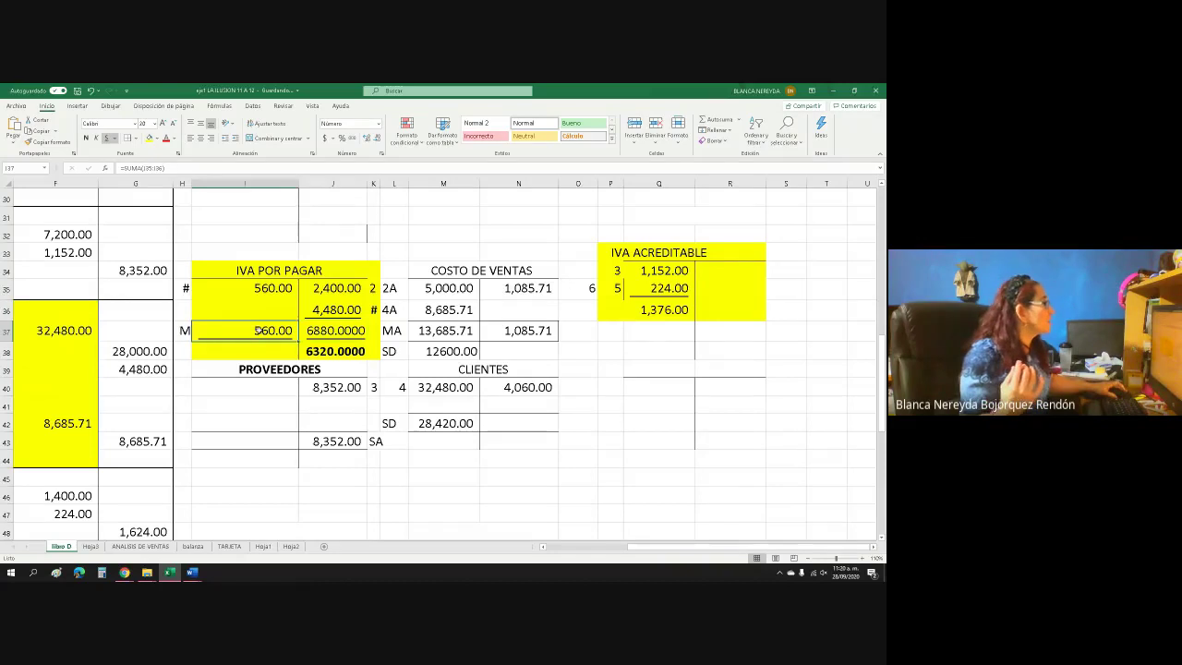
click(338, 351)
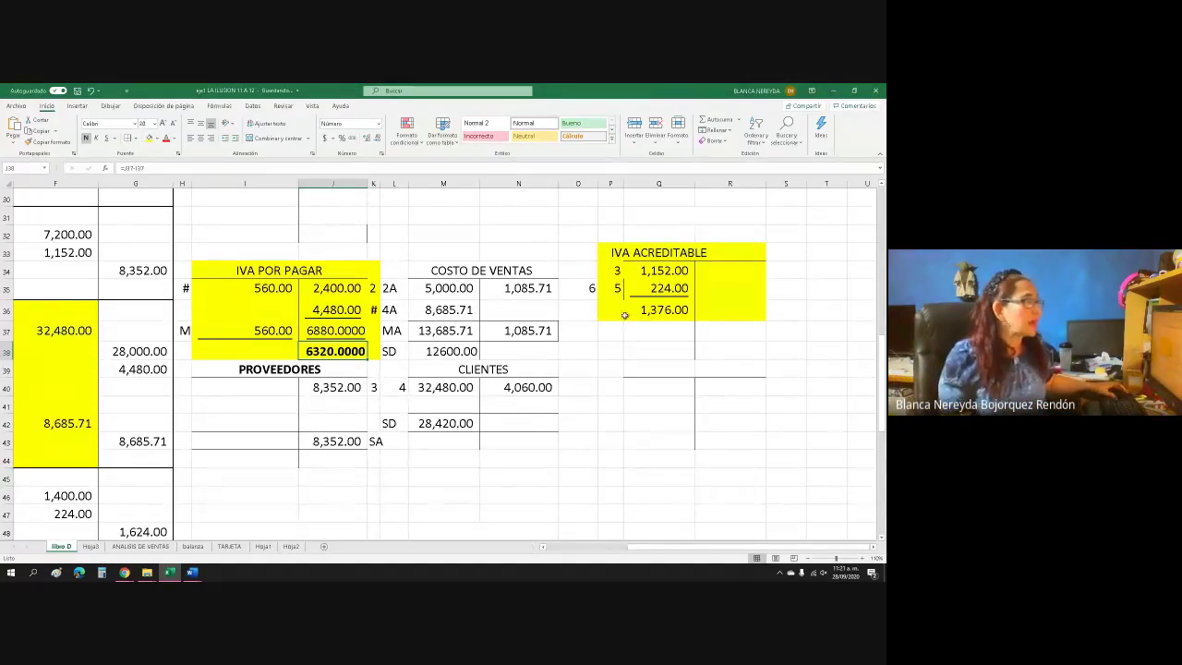
Label the IVA ACREDITABLE debit total MD in P36 and enter 0 as the credit total in R36
click(648, 271)
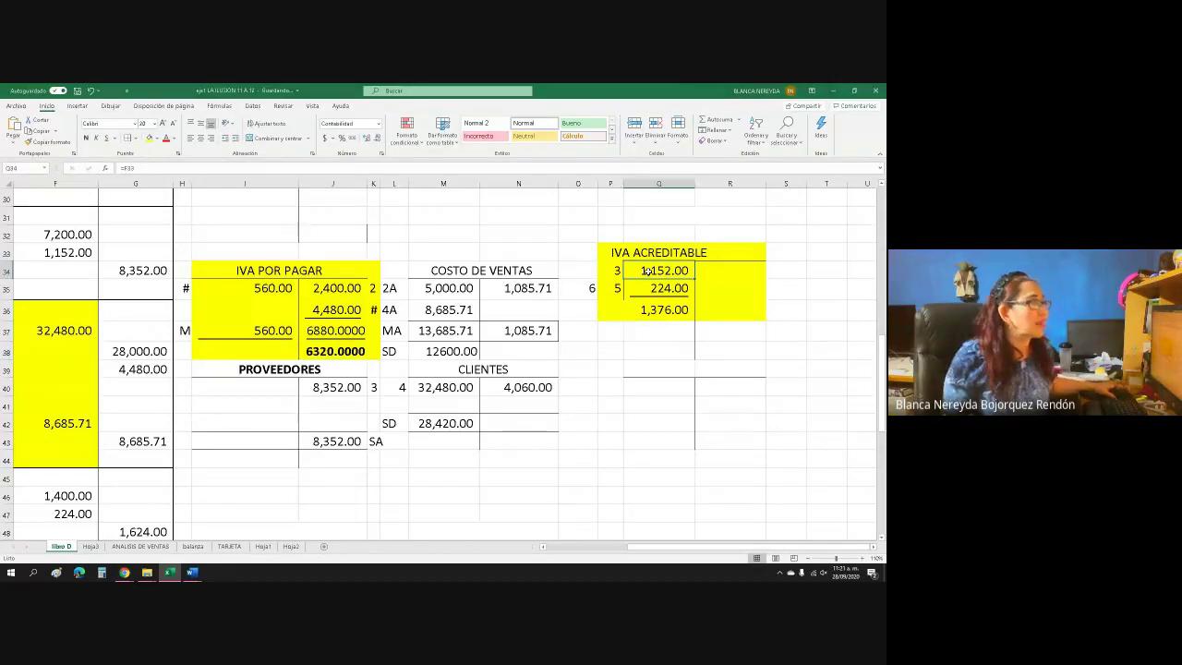
click(647, 292)
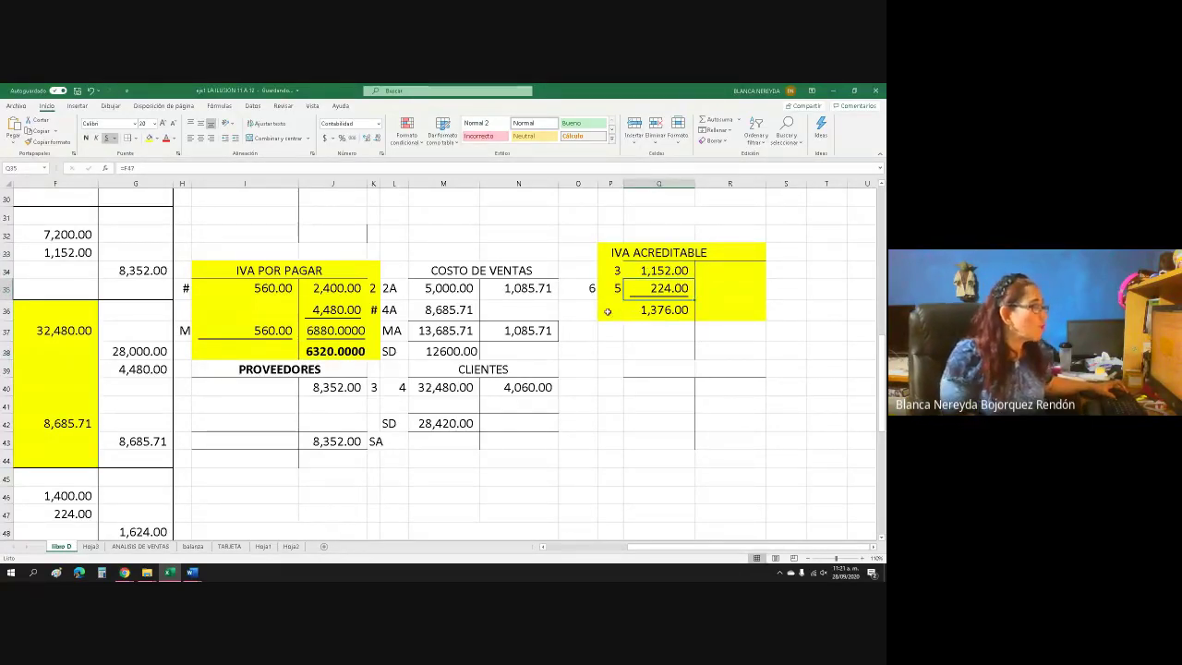
click(616, 312)
text(MD)
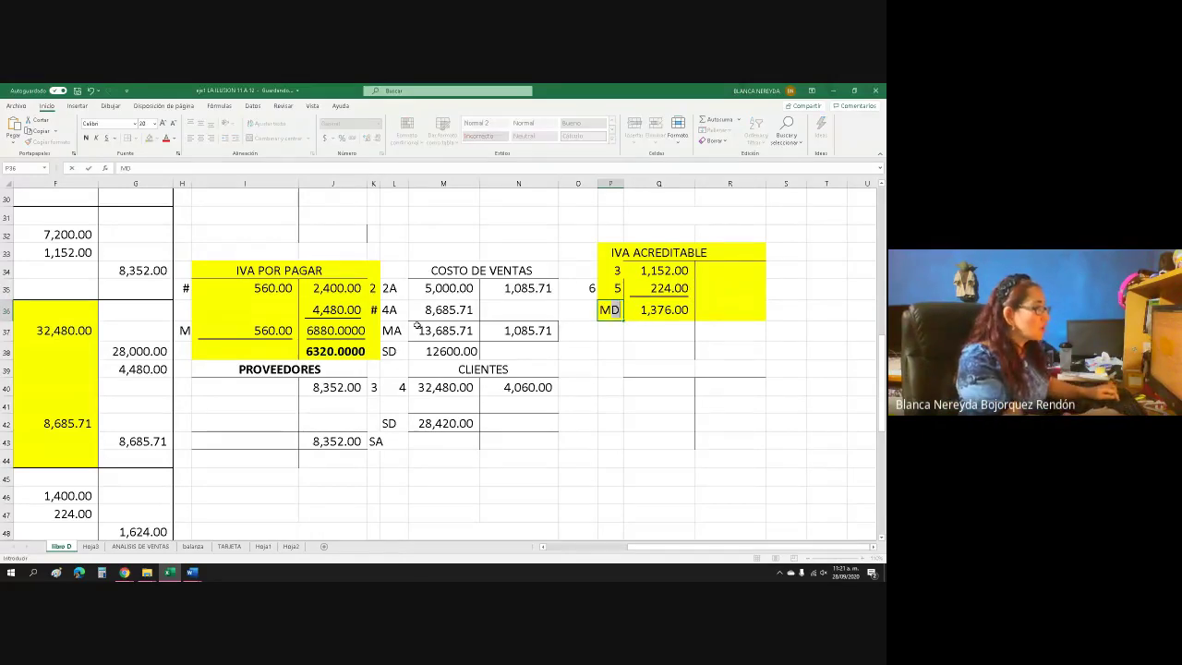
click(660, 334)
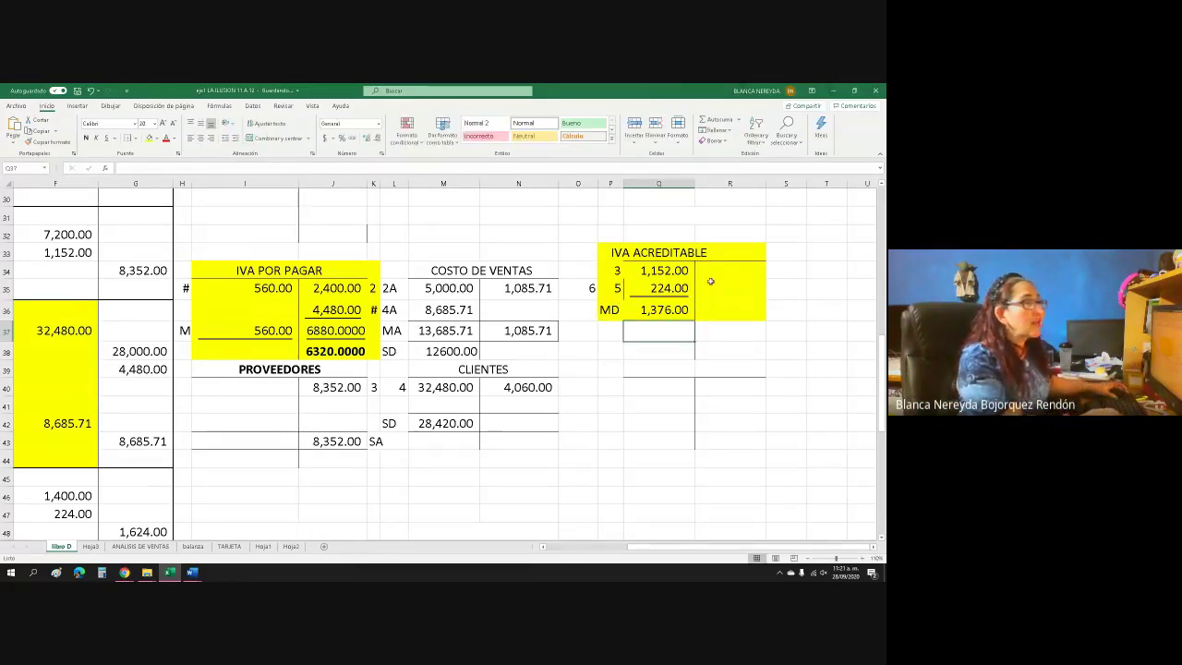
drag(714, 269, 716, 303)
click(719, 309)
text(0)
key(Return)
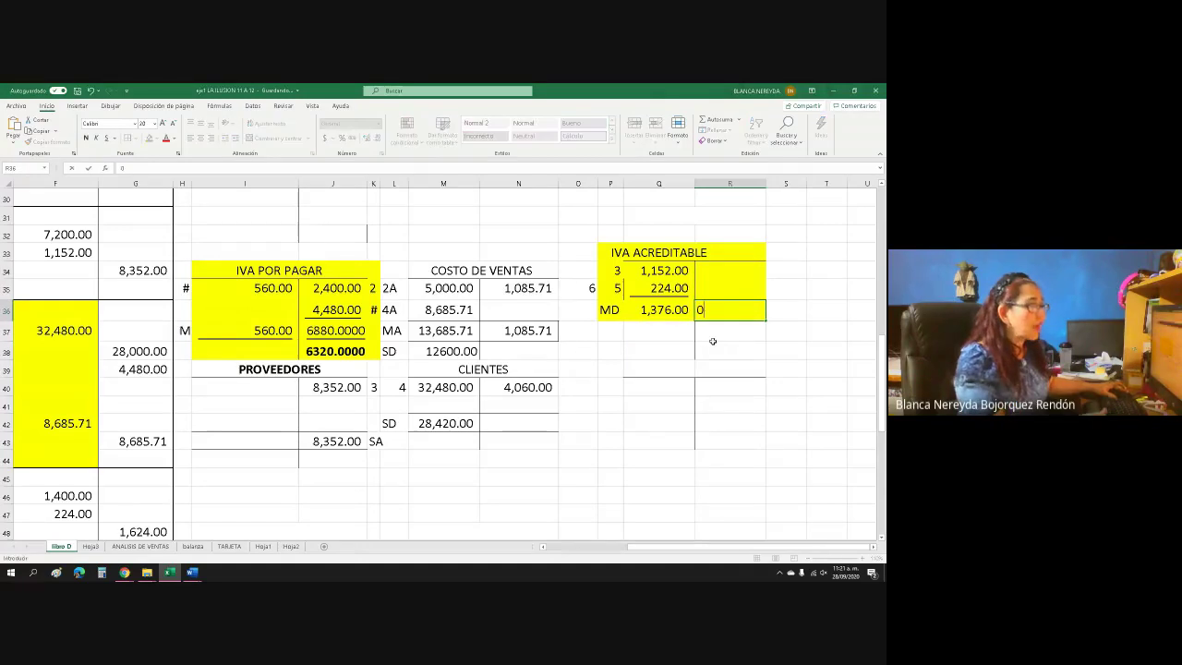
Calculate the IVA ACREDITABLE balance in Q37 with =Q36-R36 and label it SD in P37
click(654, 329)
text(=)
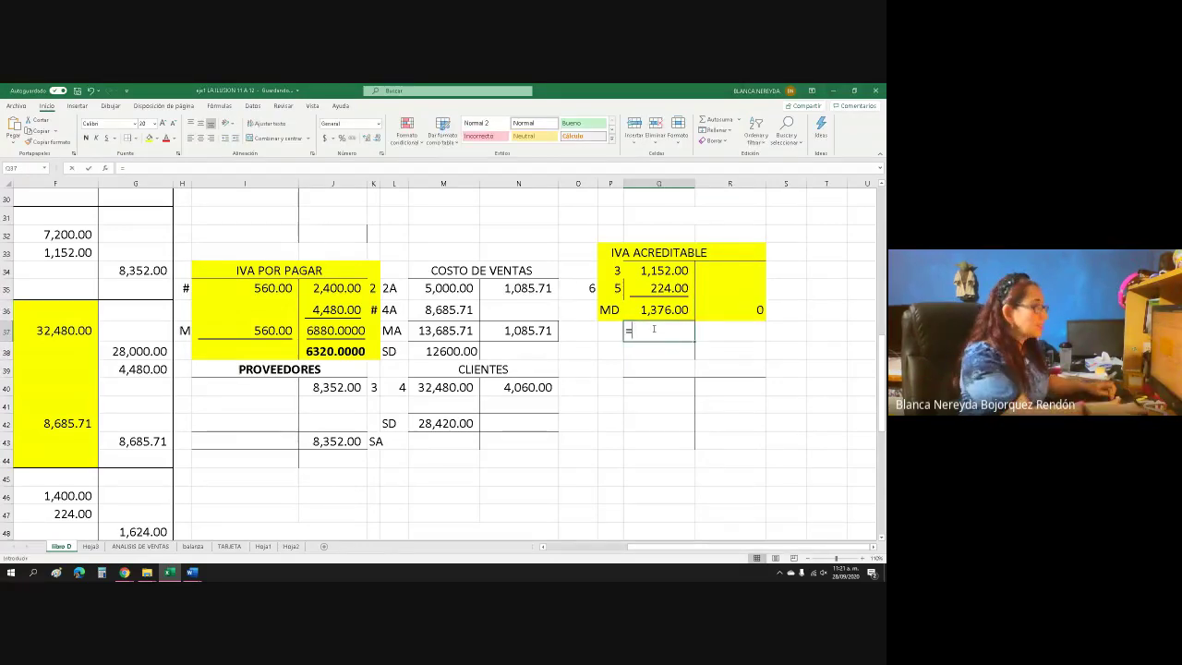
click(644, 313)
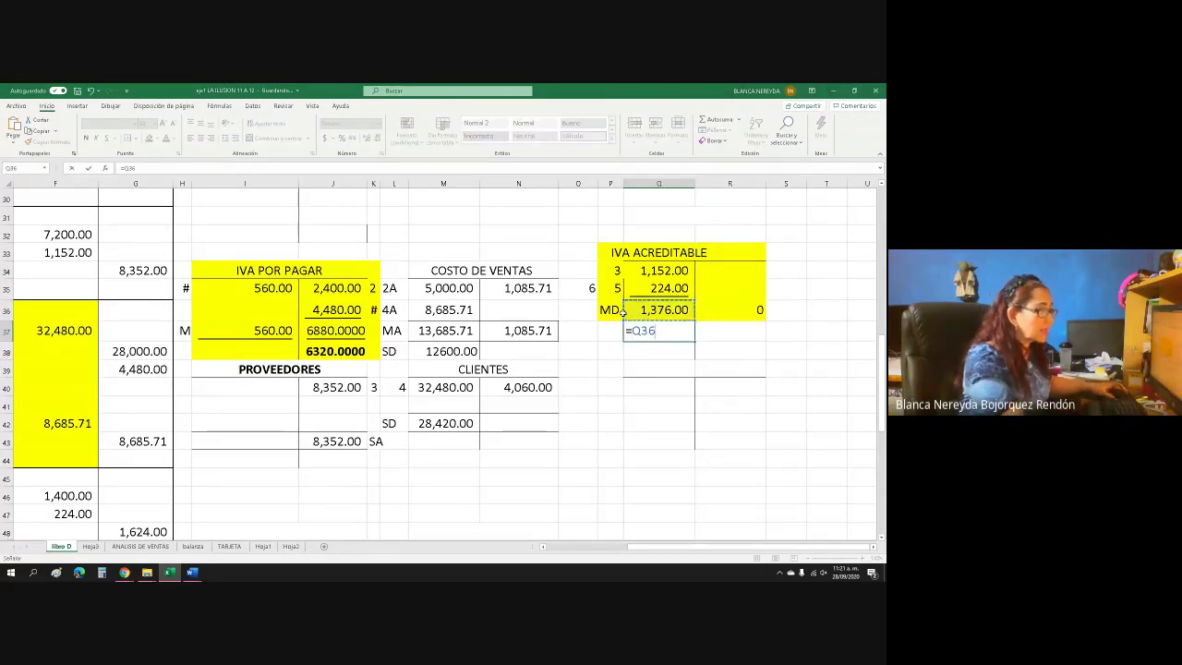
text(-)
click(700, 310)
key(Return)
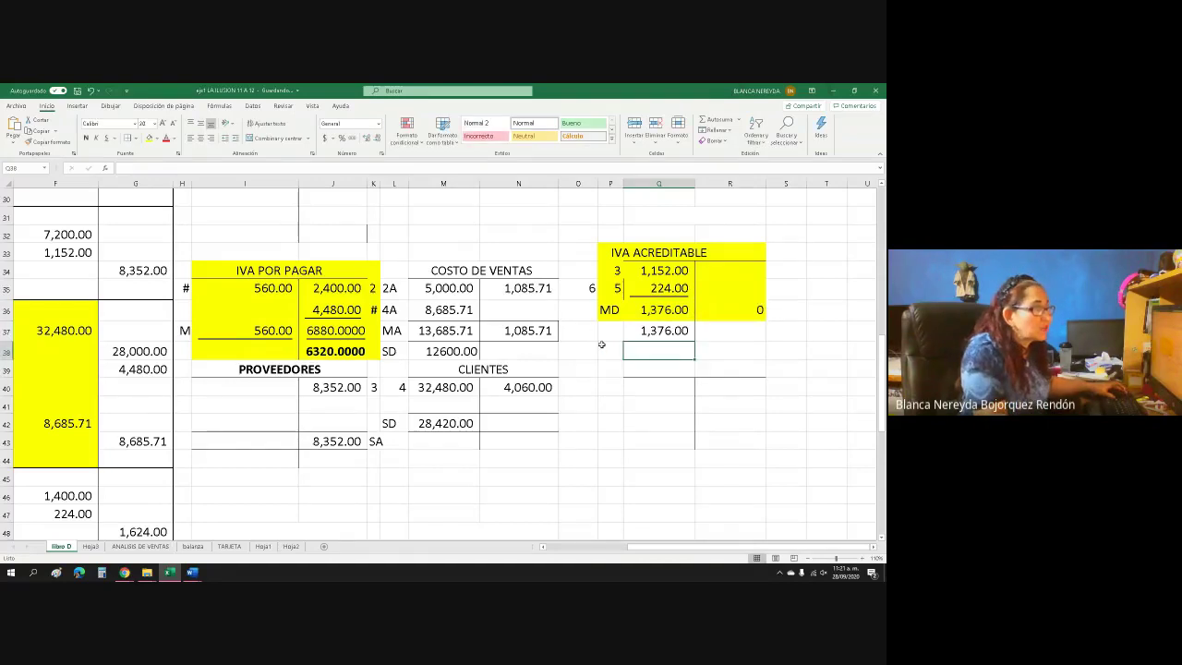
click(607, 330)
text(SD)
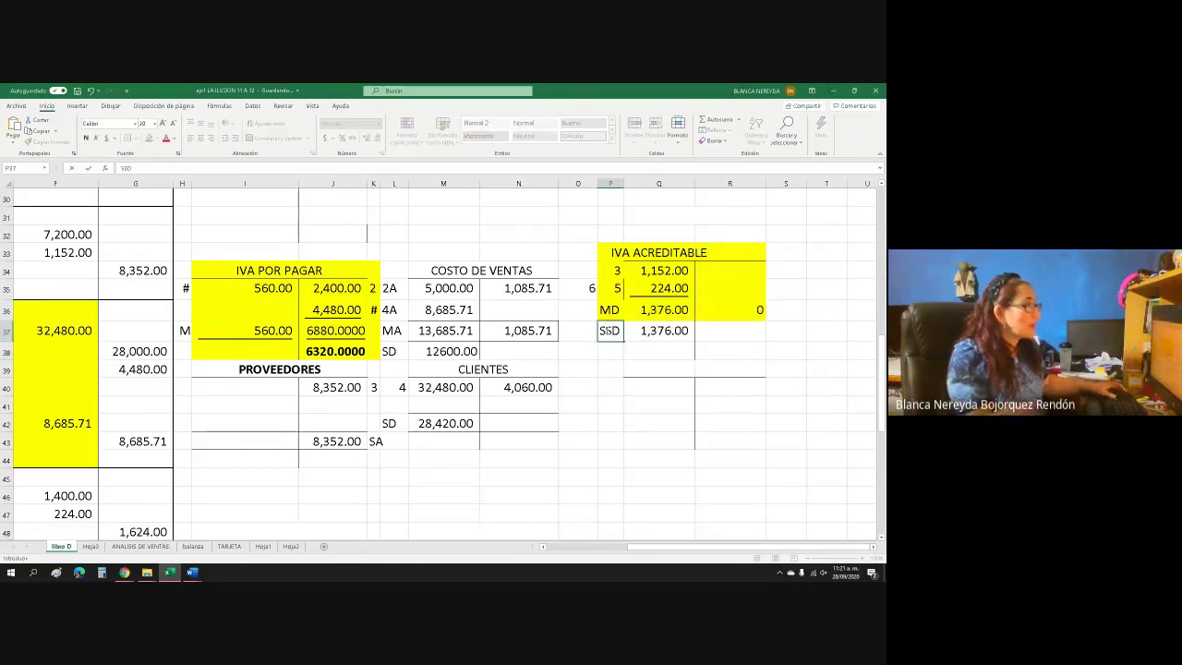
key(BackSpace)
text(D)
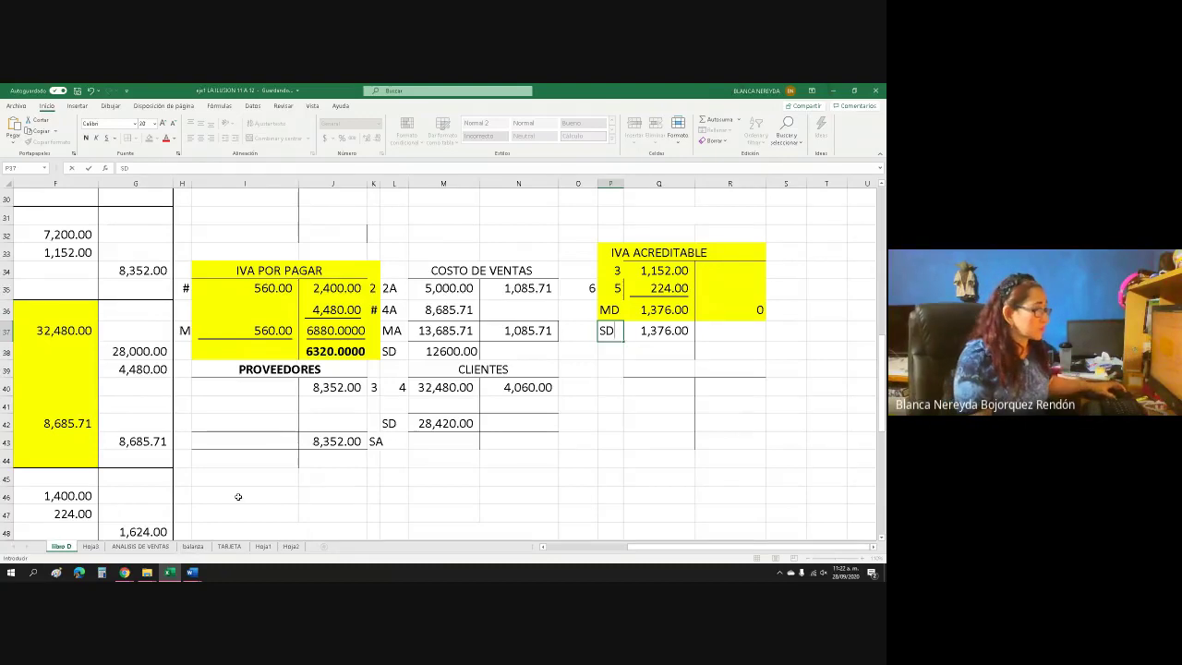
click(687, 347)
Highlight the IVA ACREDITABLE balance row P37:R37 in yellow and make it bold
drag(619, 326, 743, 328)
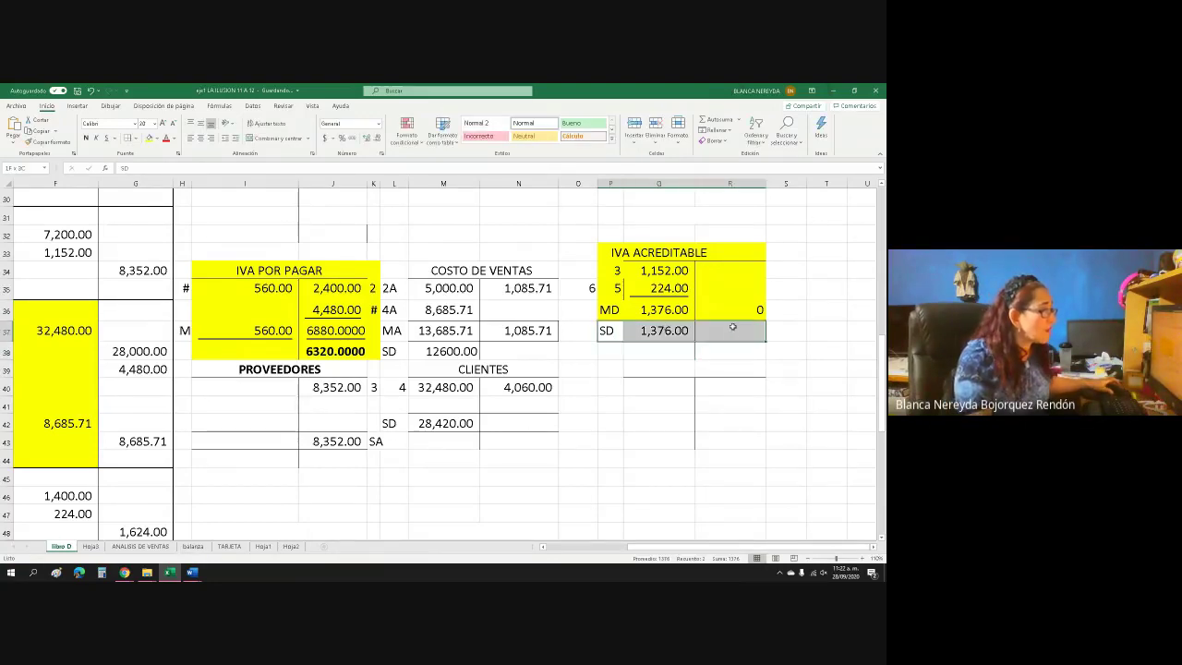
click(148, 138)
click(86, 138)
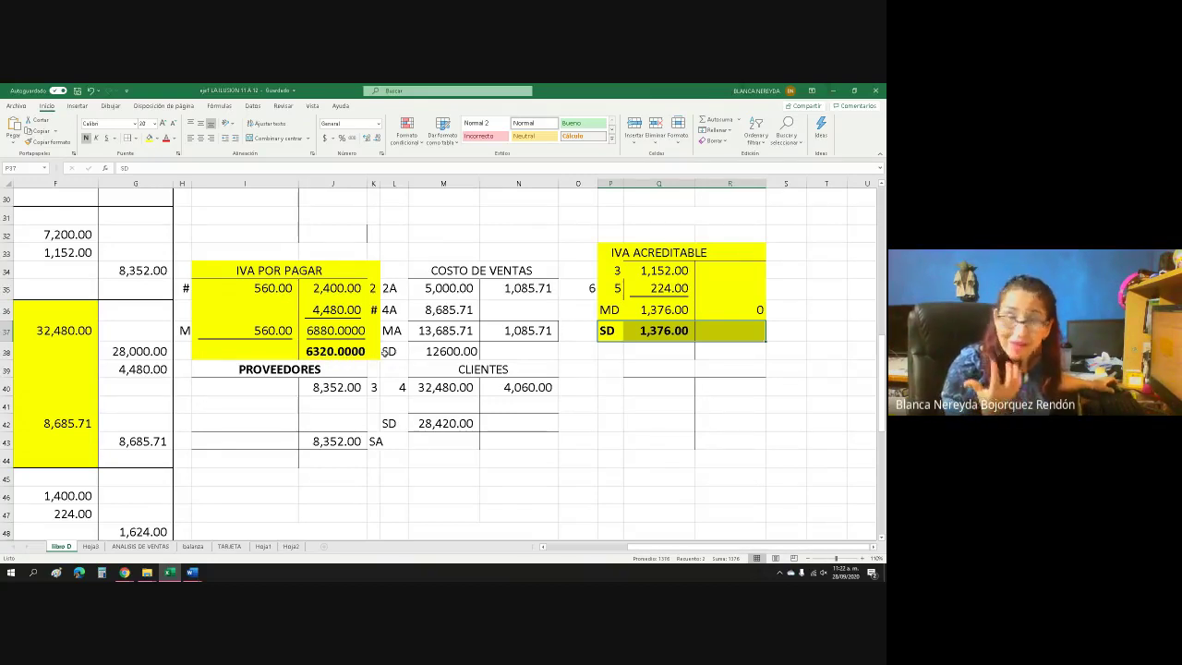
Add the dotted heading for journal entry 8 in D64, below the salary payment entry
click(580, 548)
scroll(374, 461, down, 8)
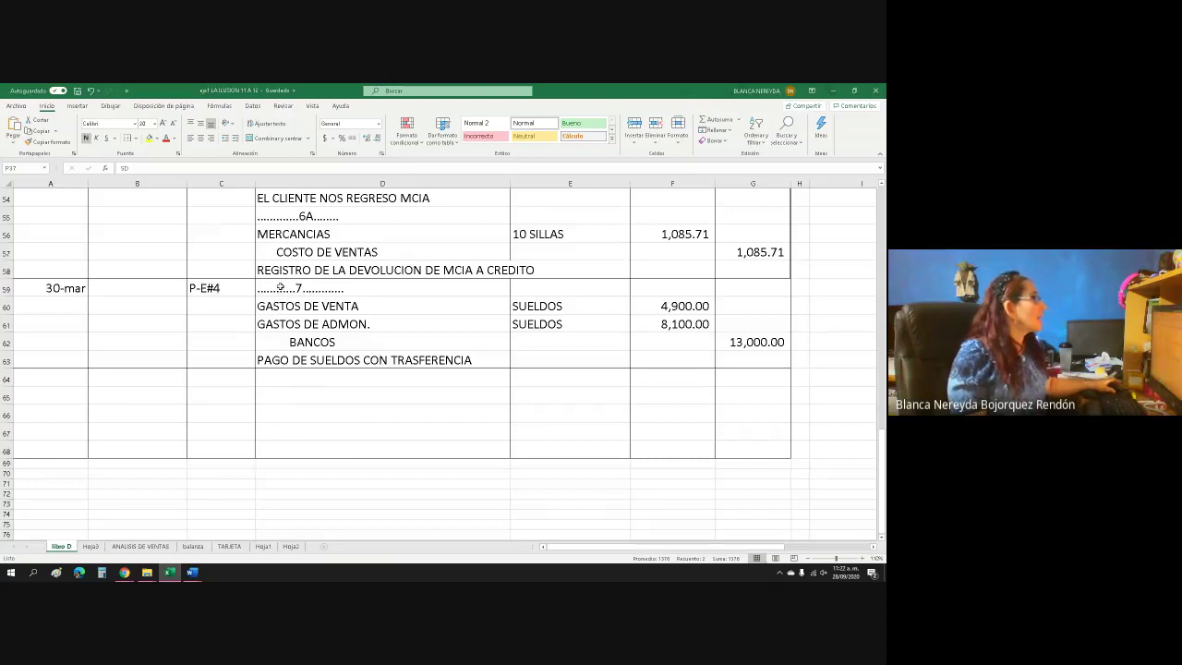
click(269, 379)
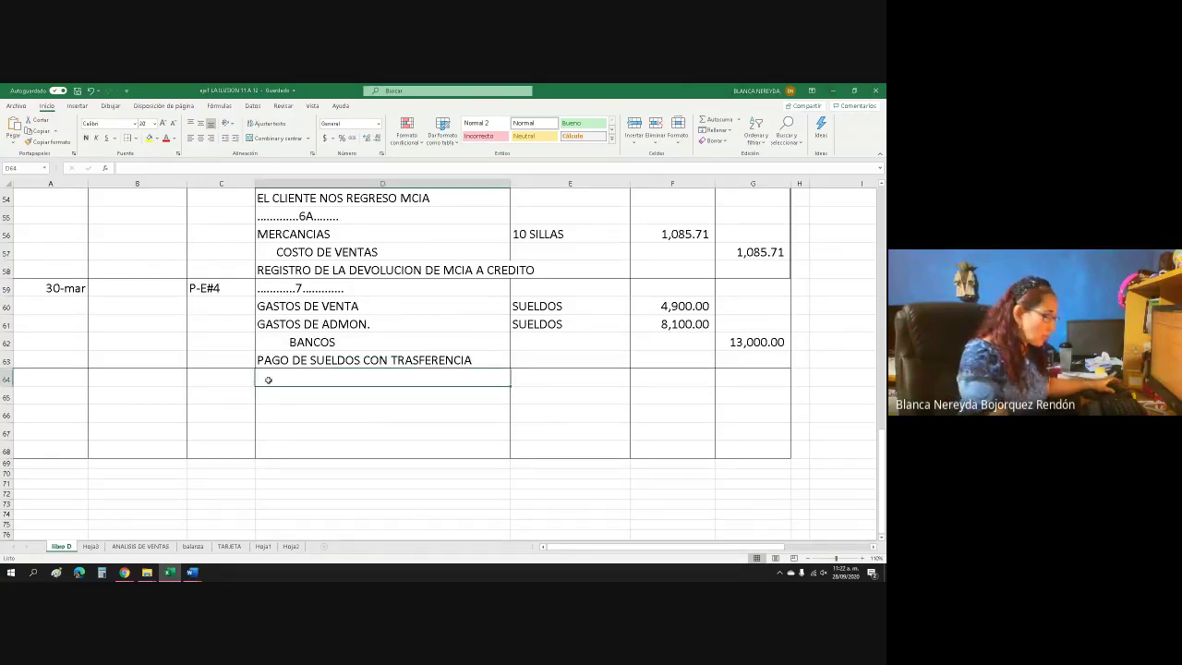
text(.......)
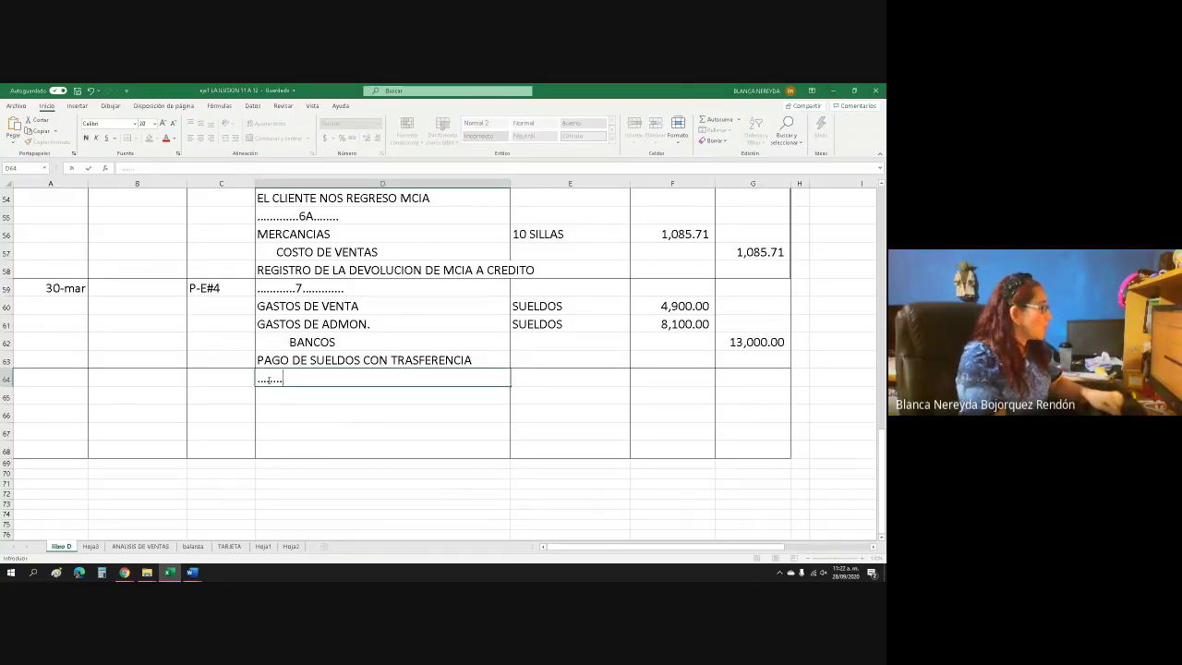
text(.....8.............8.)
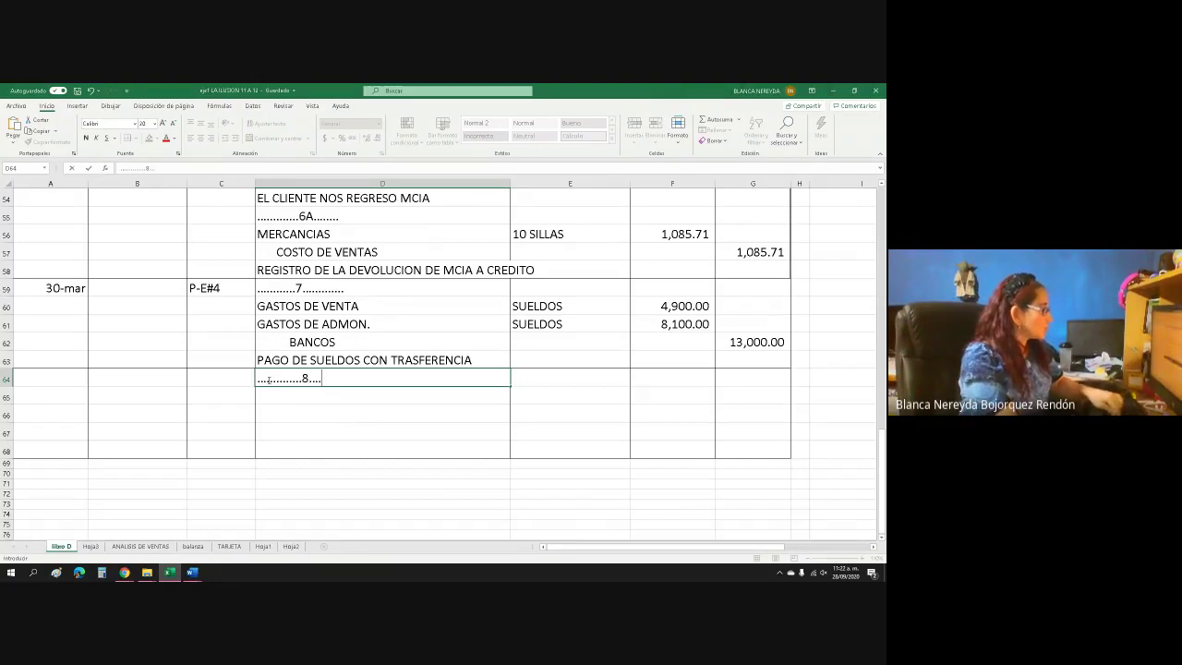
text(...)
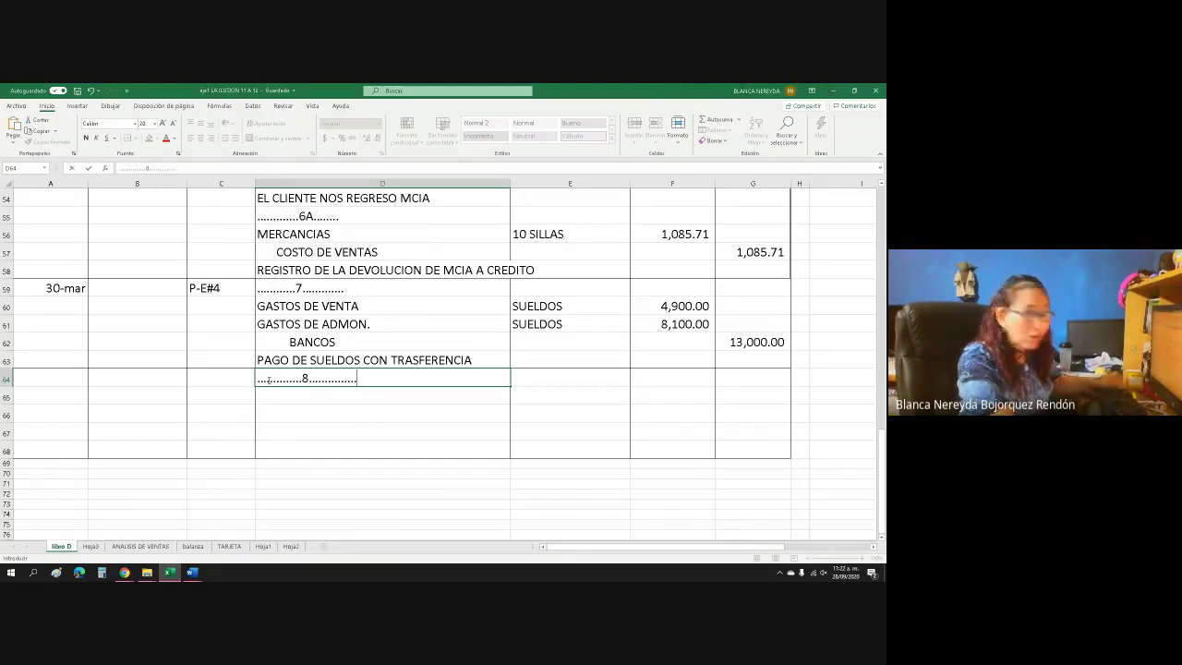
Enter 30-03 as the date of journal entry 8 in A64
click(25, 381)
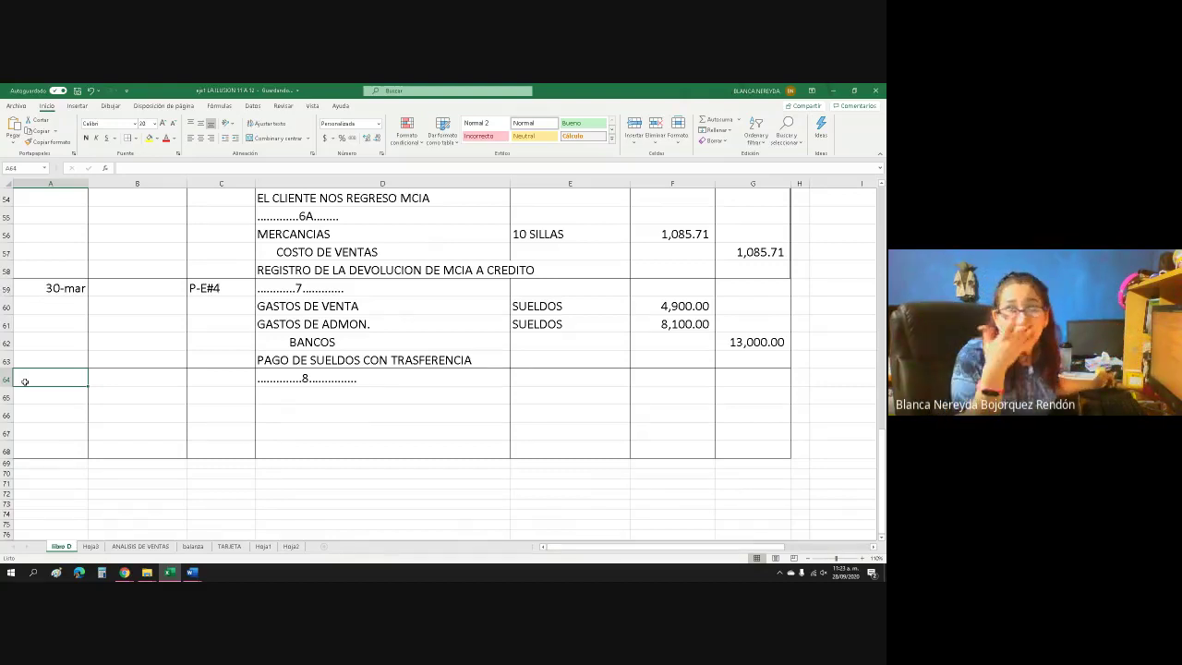
text(30)
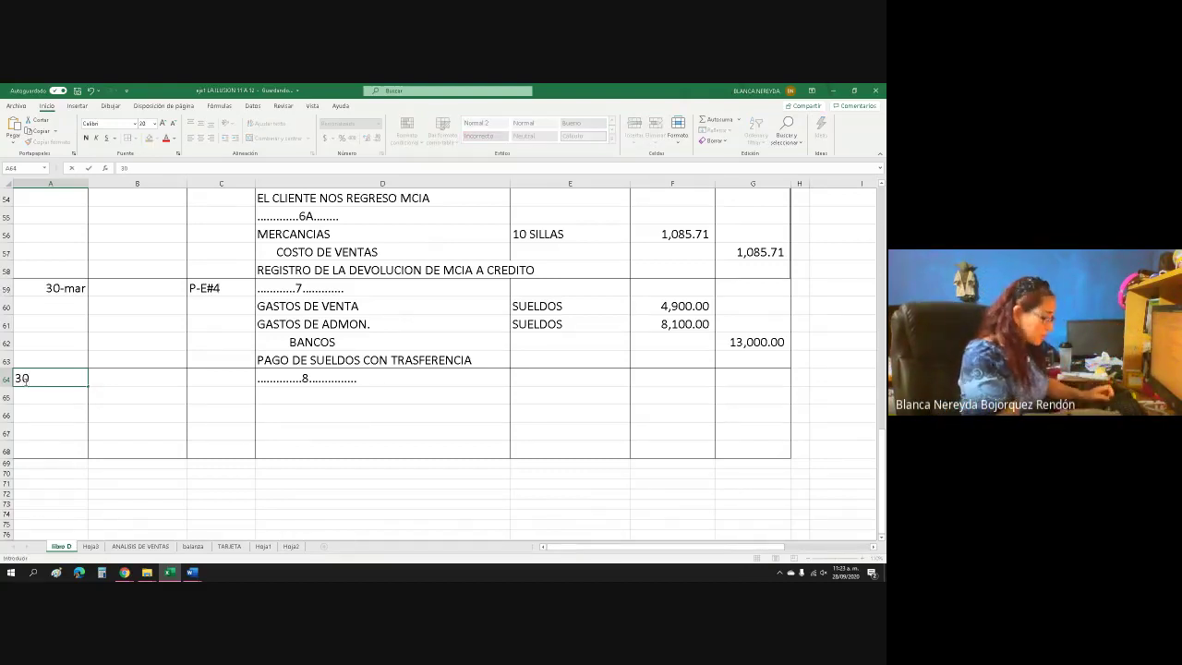
text(-03)
click(158, 372)
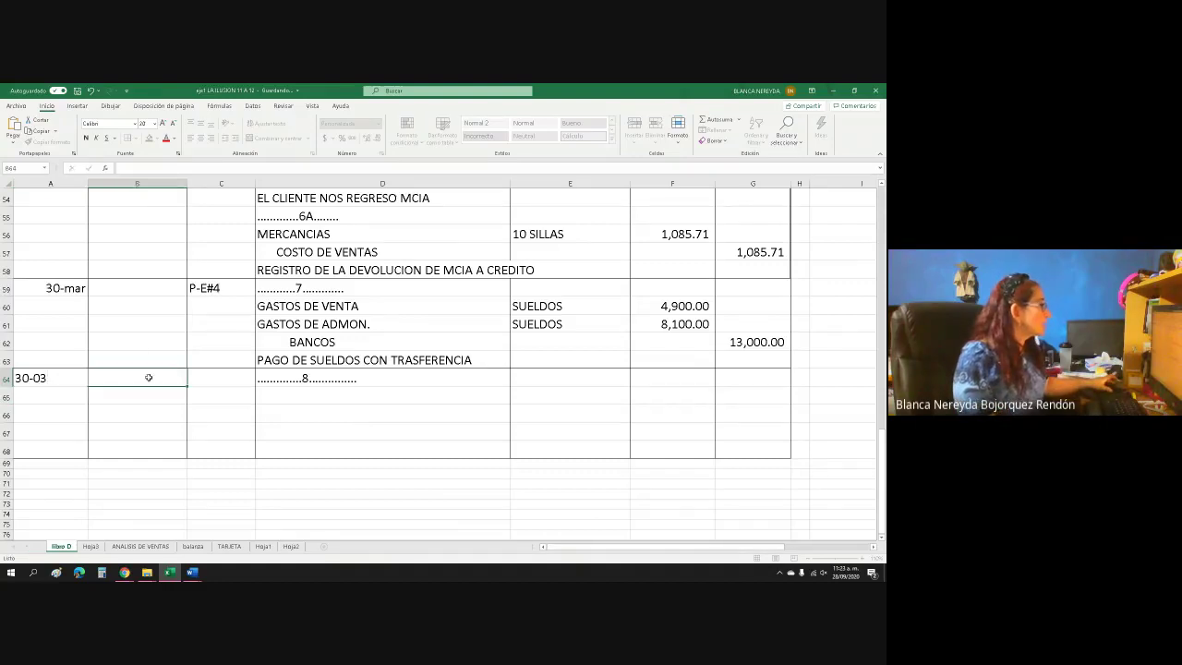
Check the earlier diario policy numbers and enter P-D#2 as the póliza of entry 8 in C64
click(210, 374)
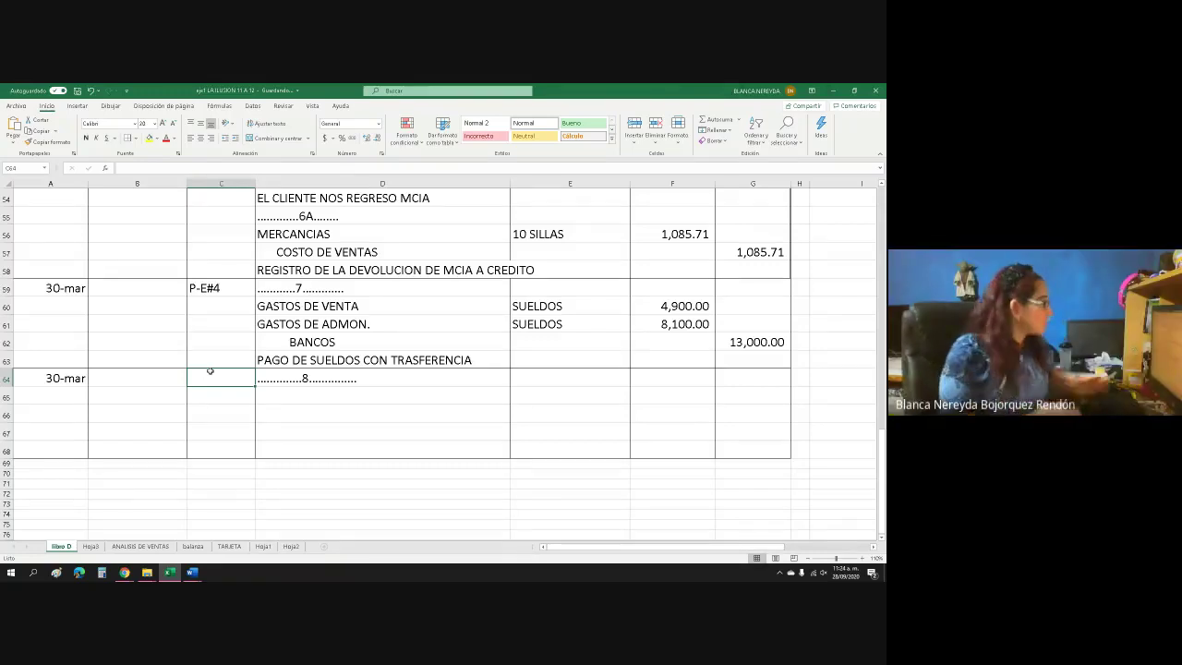
text(P-D#)
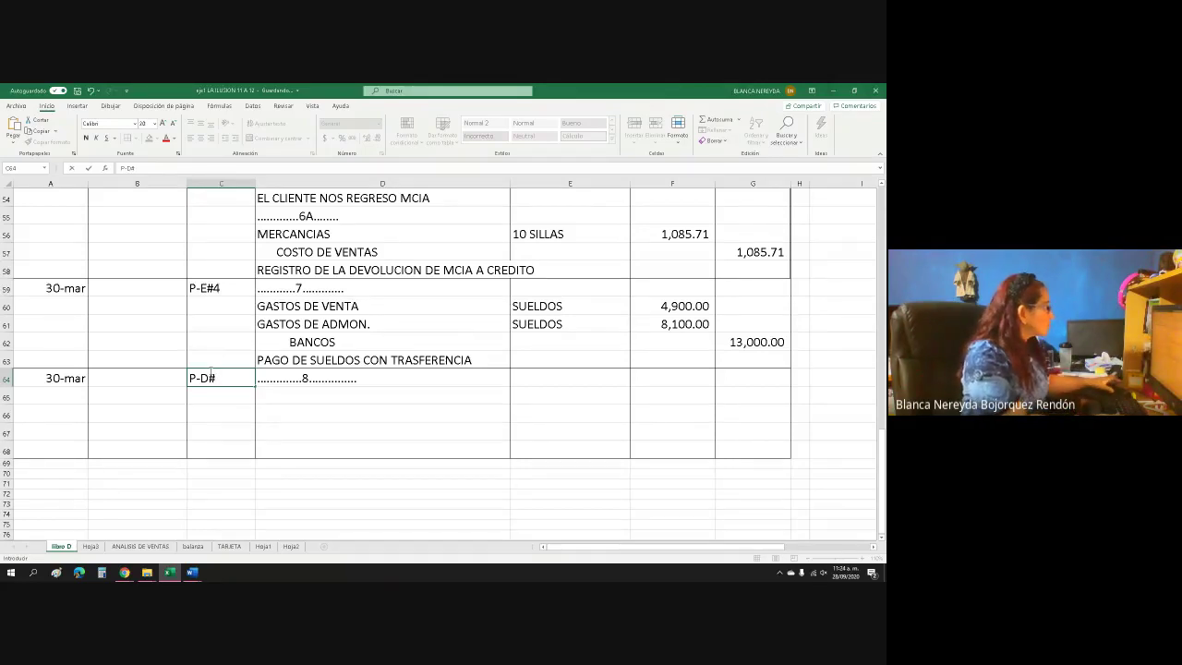
scroll(220, 348, up, 7)
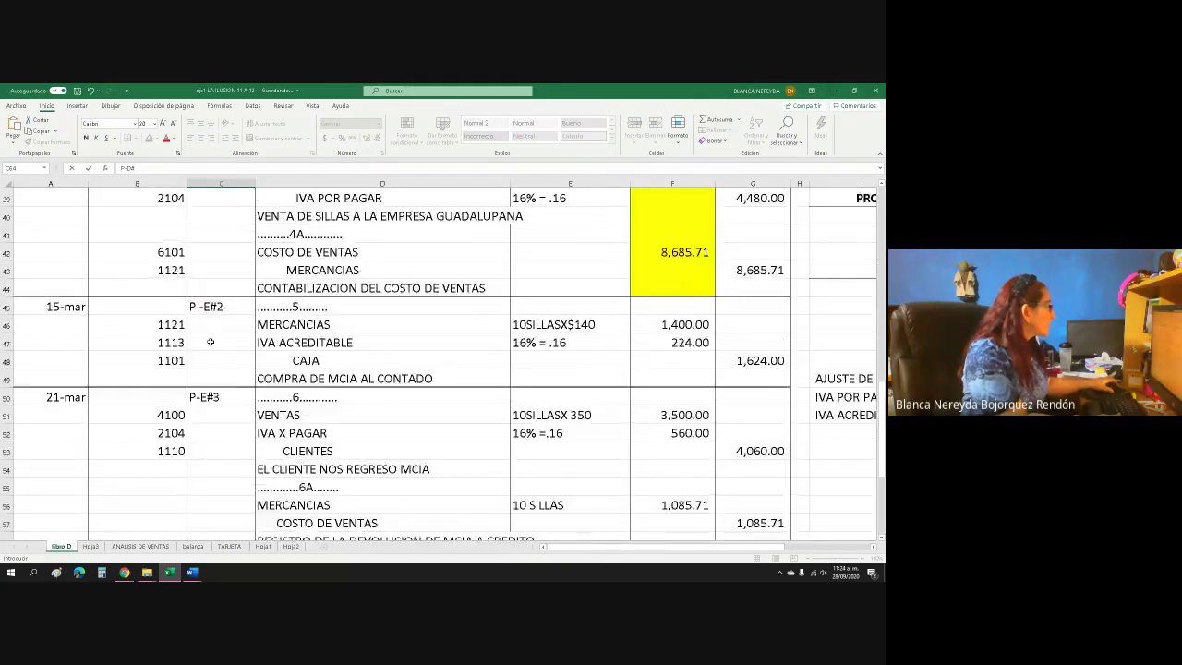
scroll(210, 332, up, 2)
scroll(204, 318, up, 5)
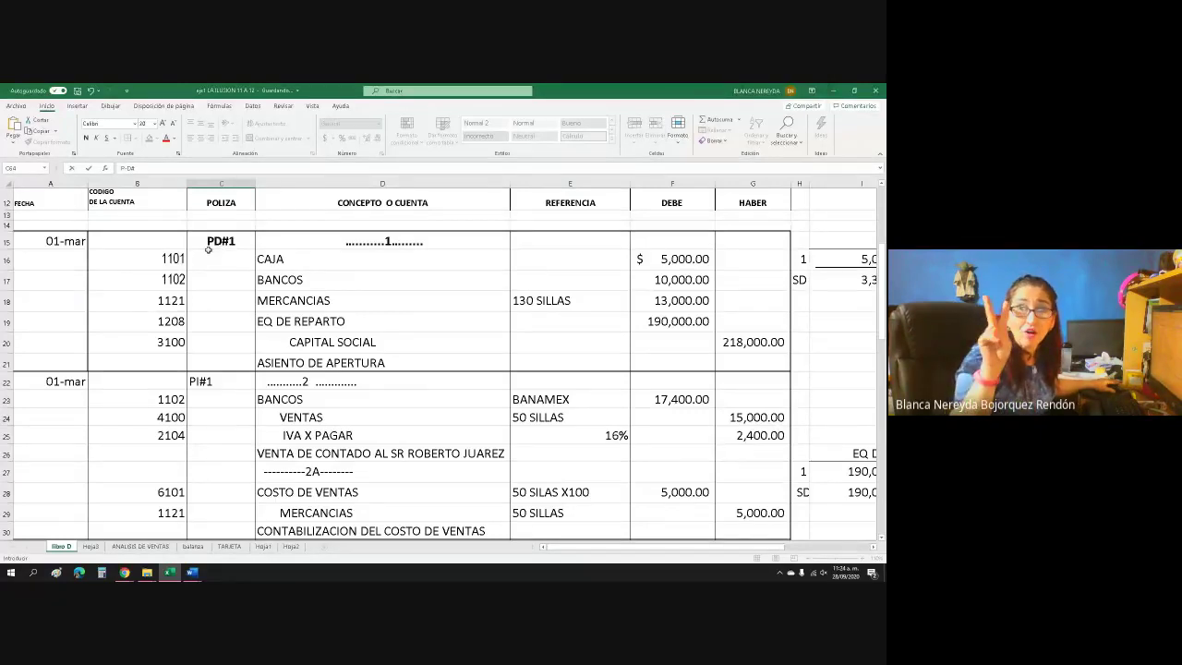
scroll(208, 249, down, 16)
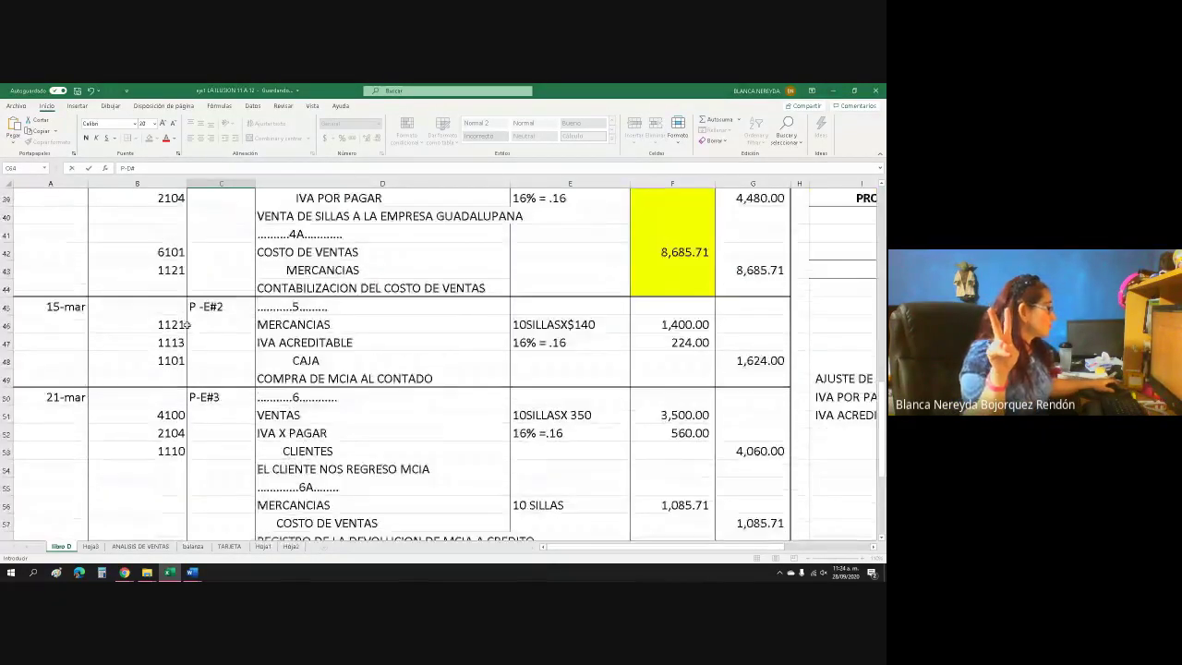
text(2)
click(279, 293)
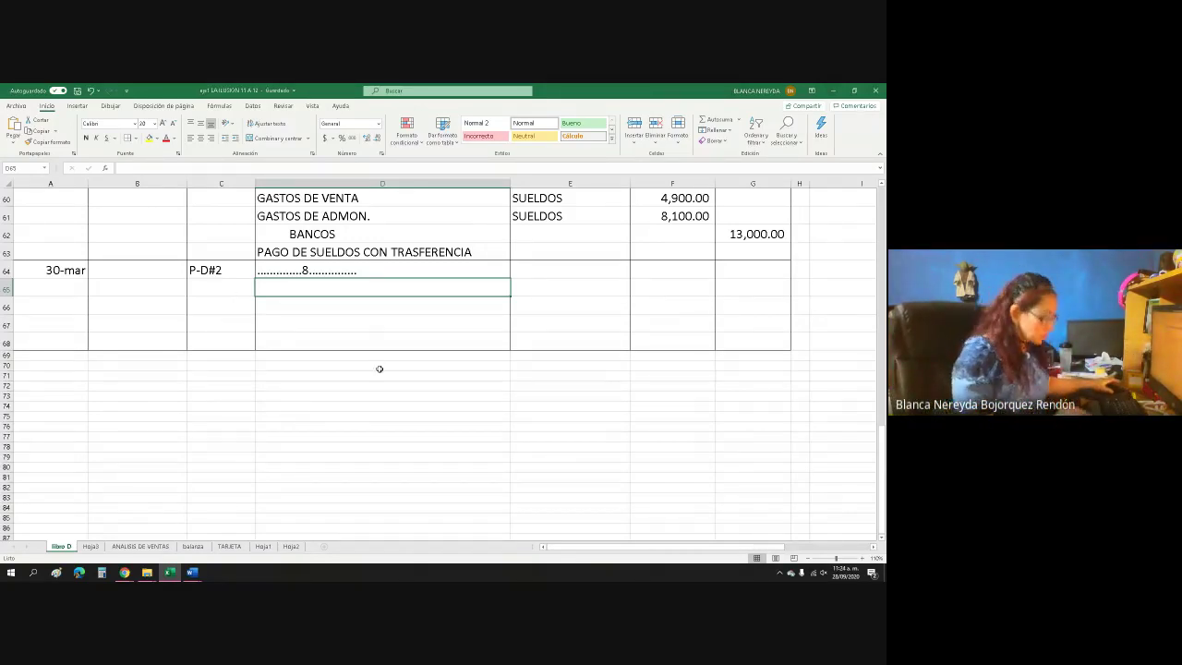
Review the AJUSTE DE IVA figures beside the journal and the balance of the IVA POR PAGAR T-account
scroll(415, 400, up, 8)
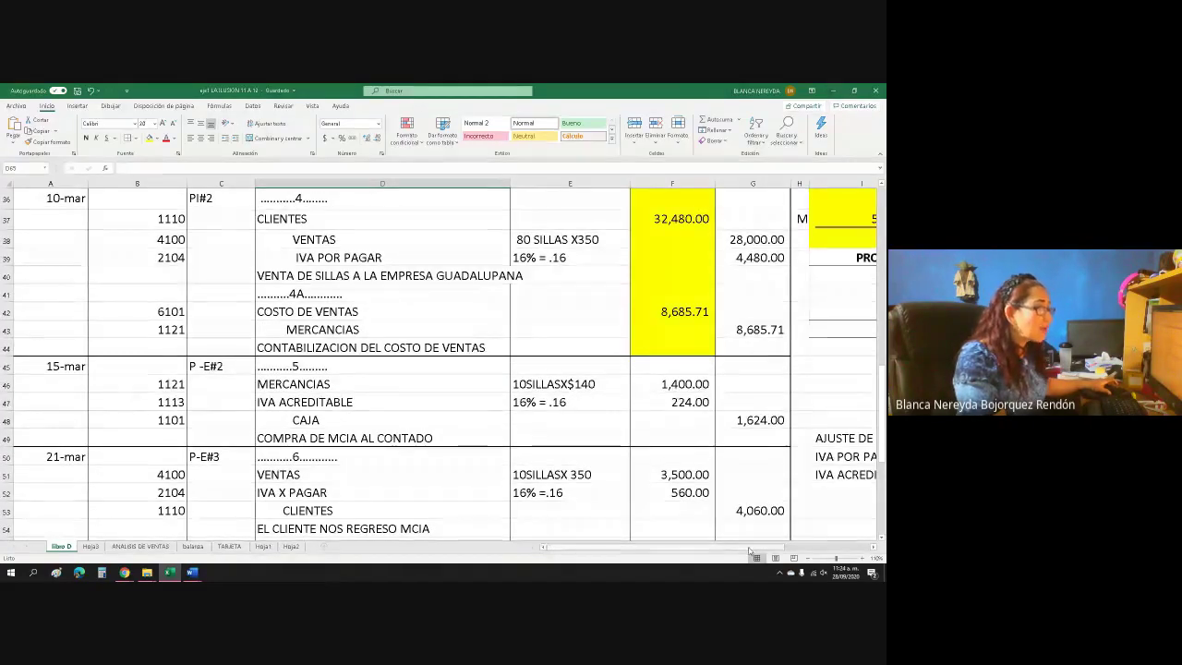
drag(749, 549, 780, 554)
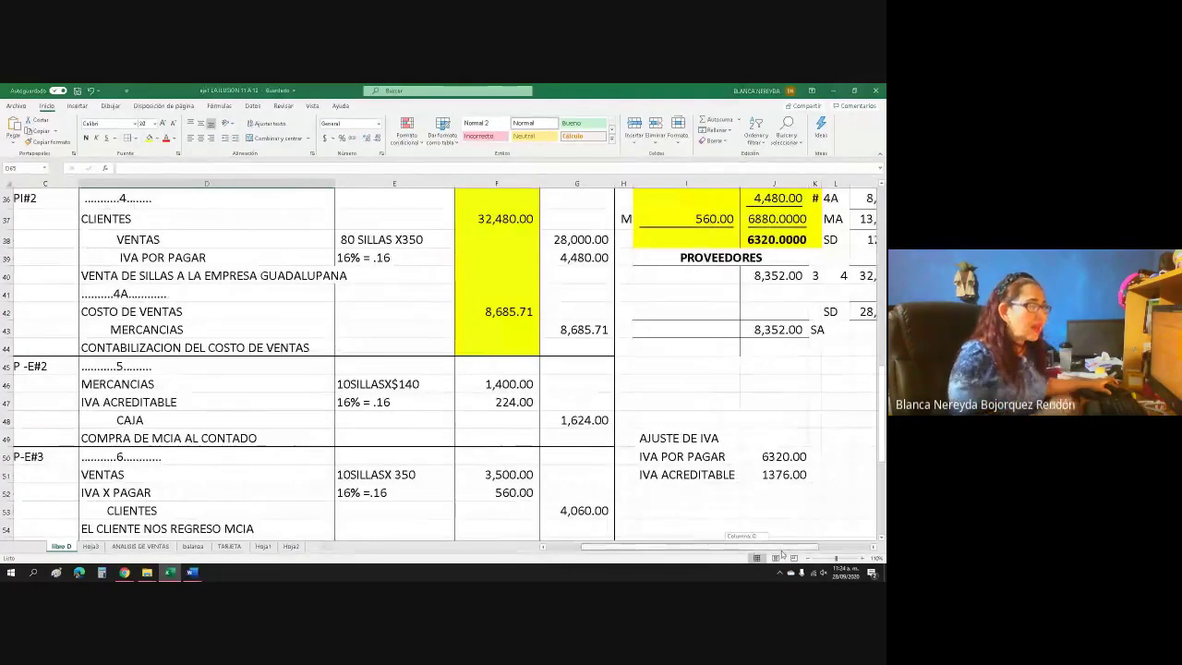
click(694, 456)
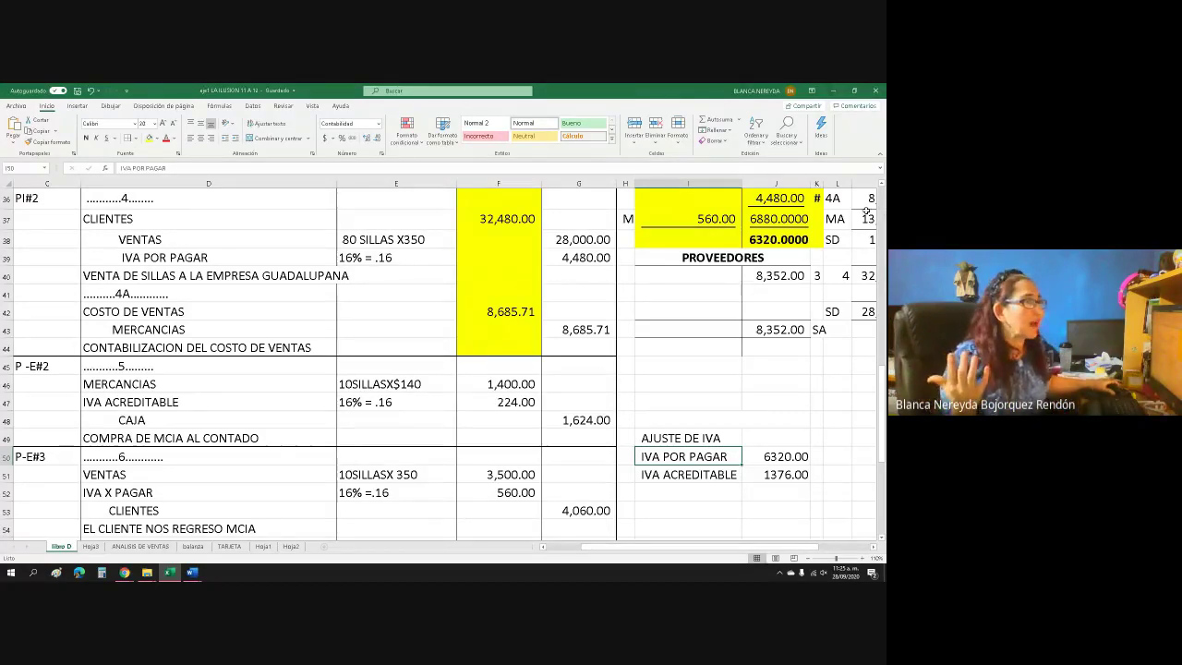
scroll(866, 212, up, 2)
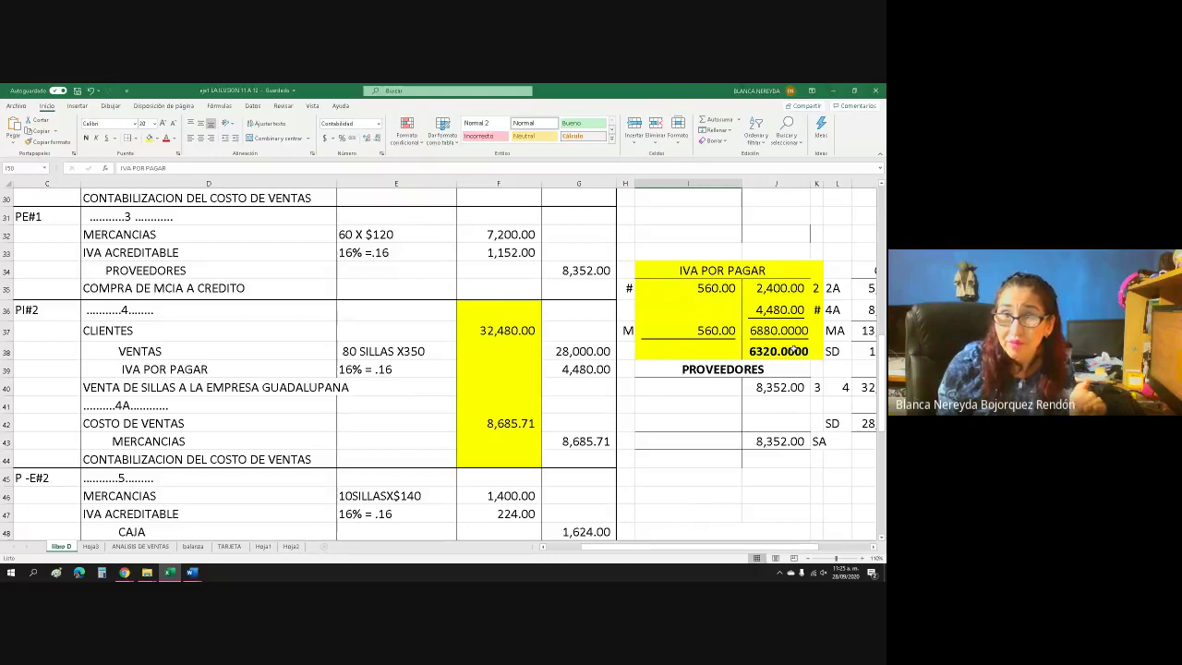
key(Left)
key(Left)
key(Left)
key(Left)
key(Left)
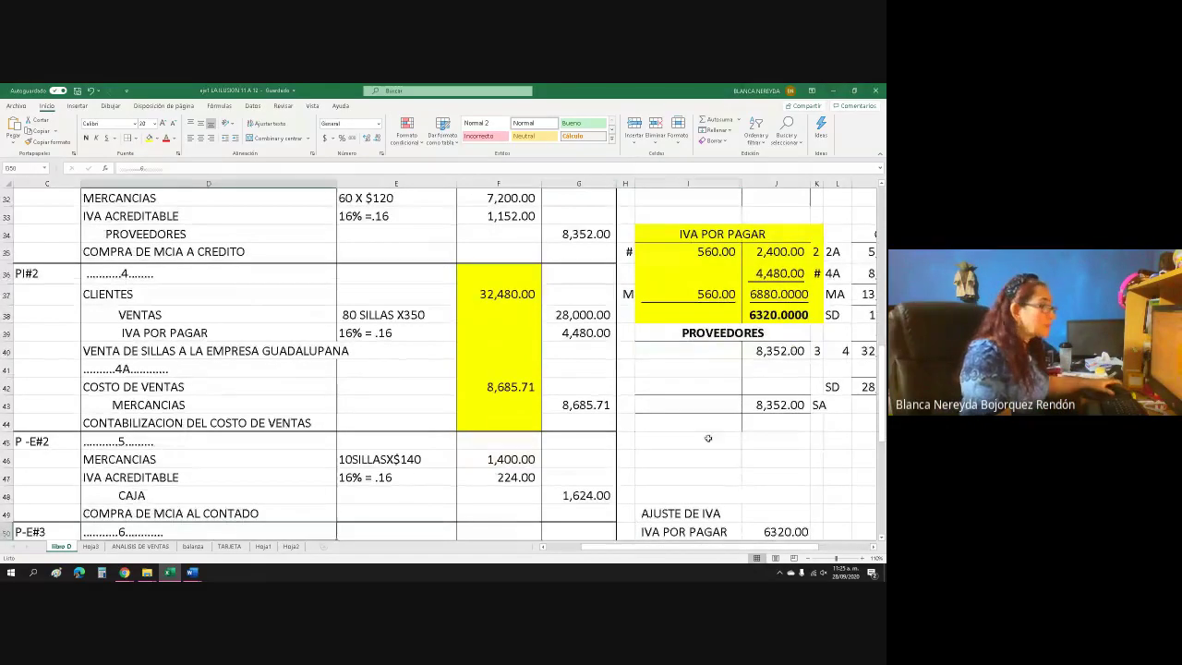
Enter IVA POR PAGAR as the first account of entry 8 in D65, with the reference AJUSTE in E65
scroll(304, 488, down, 8)
click(97, 359)
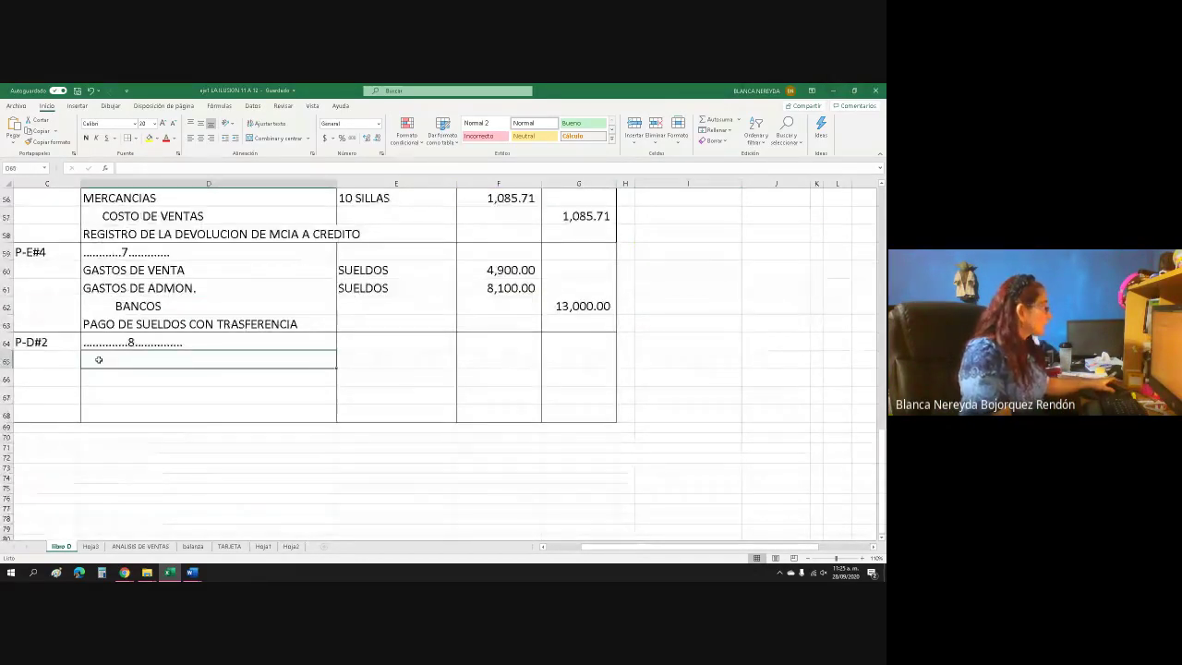
text(iva)
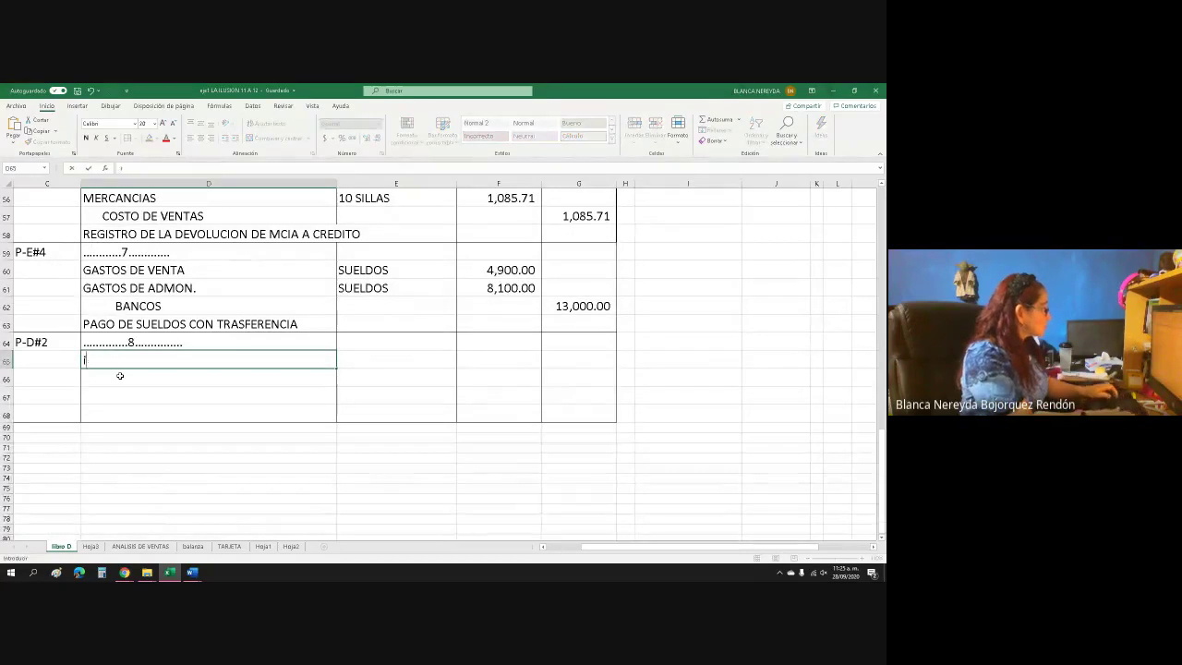
key(BackSpace)
text(IVA POR )
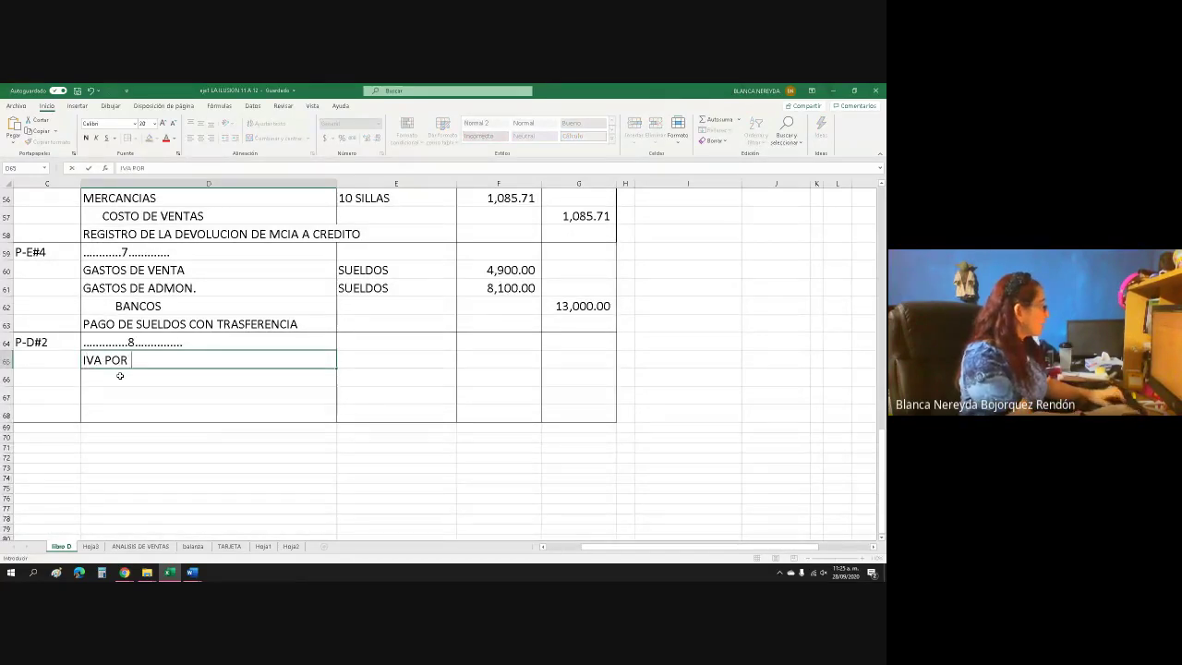
text(PAGAR)
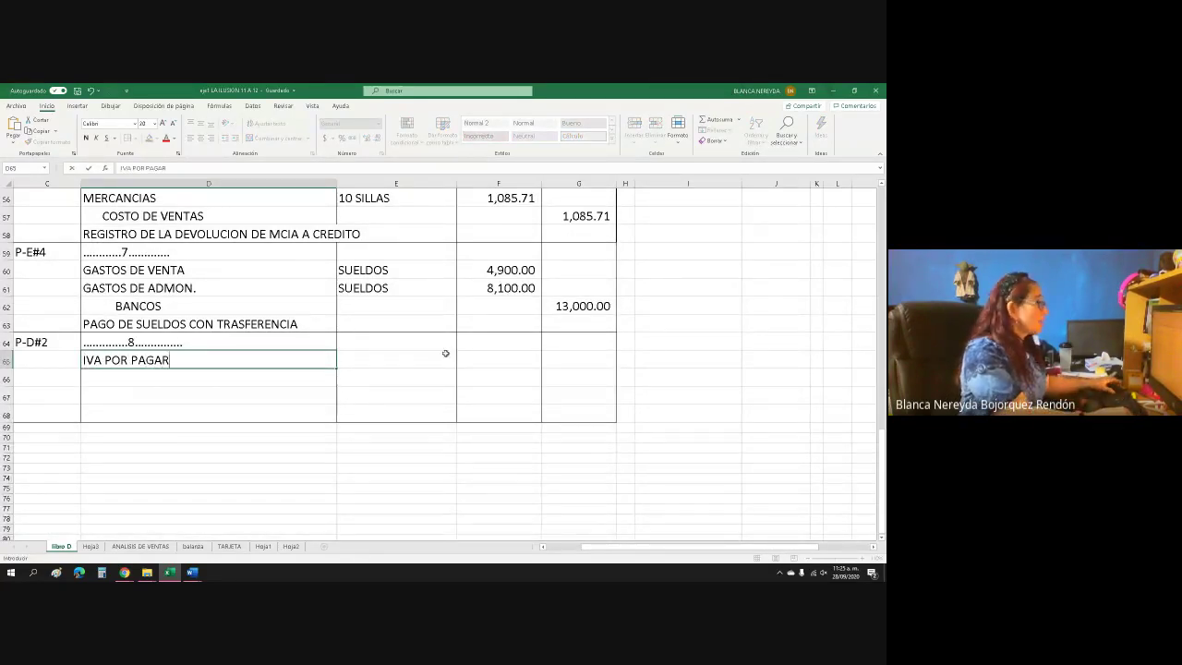
click(479, 362)
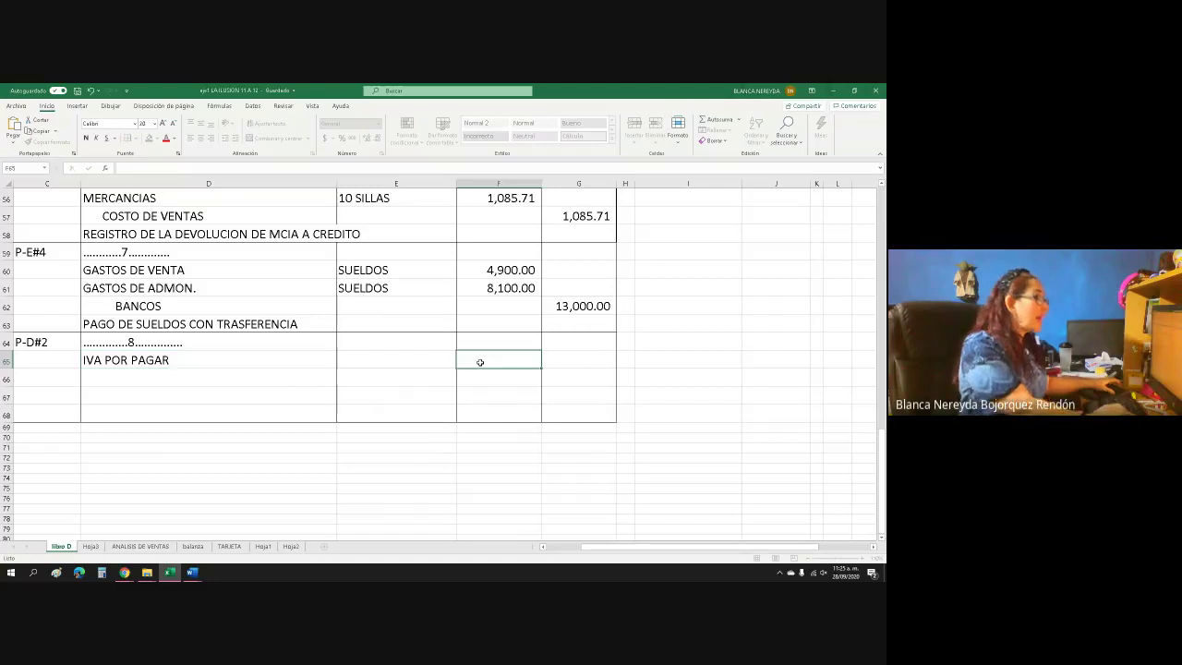
click(359, 357)
text(AJUSTE)
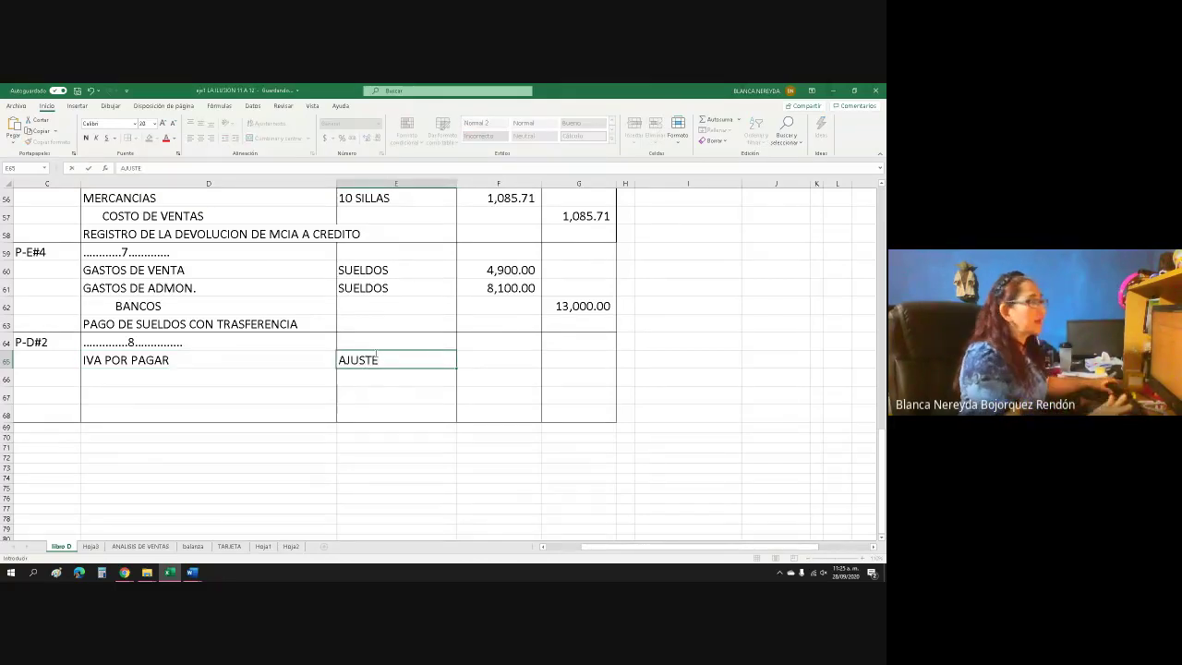
click(495, 359)
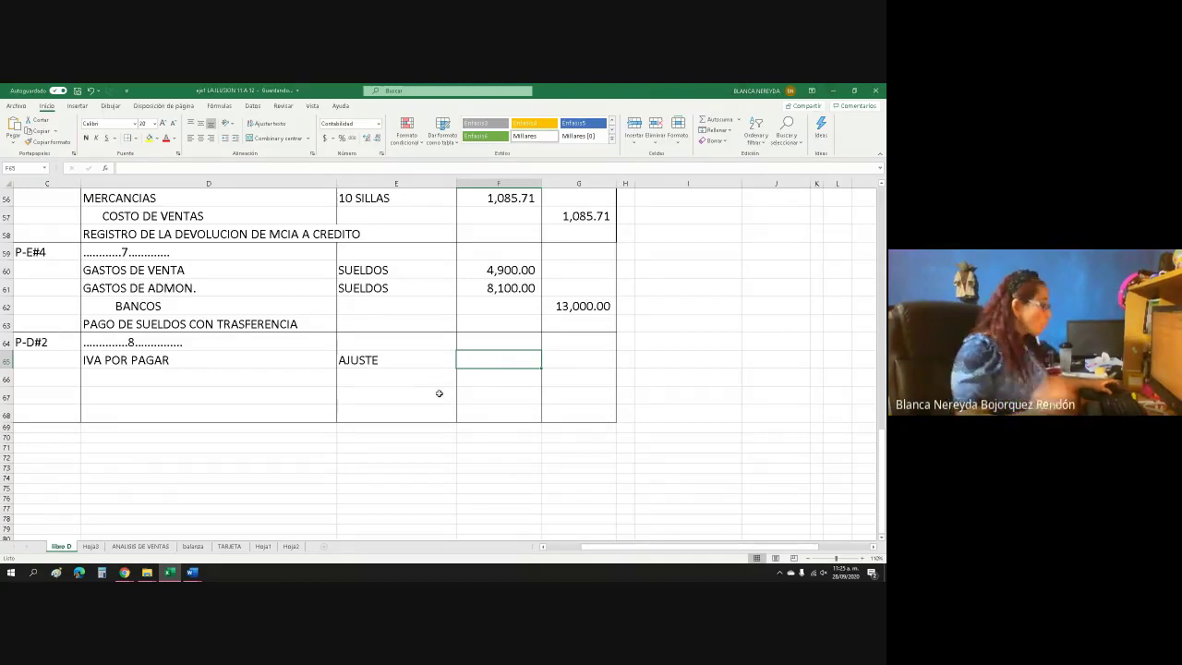
text(=)
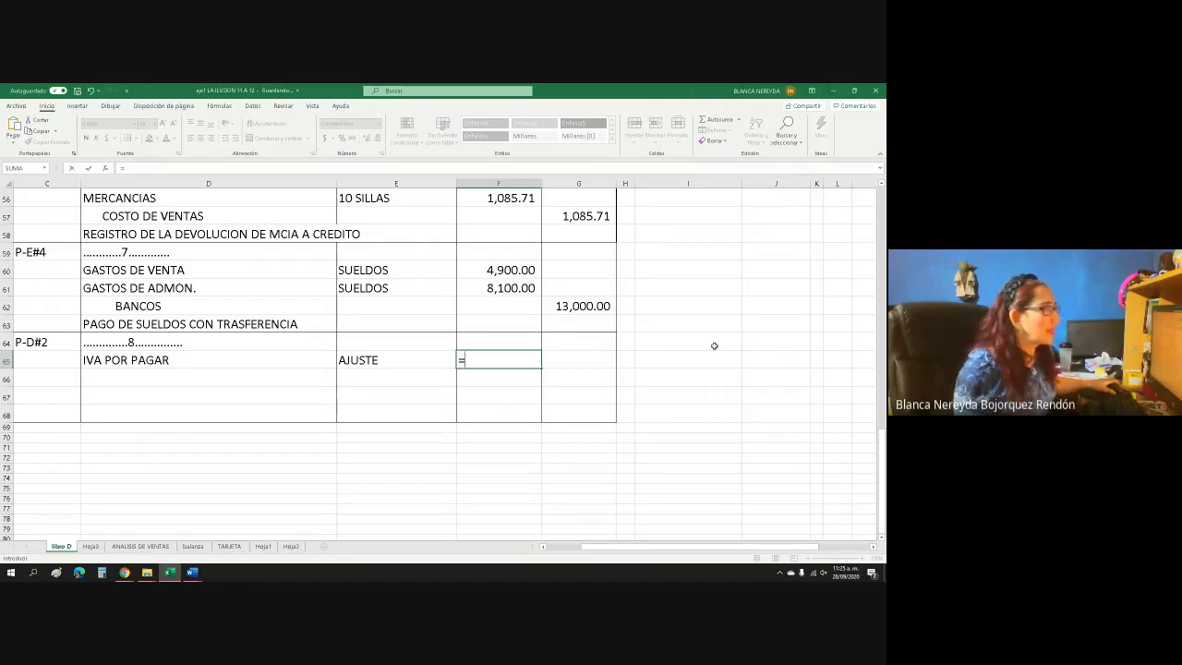
scroll(714, 345, up, 8)
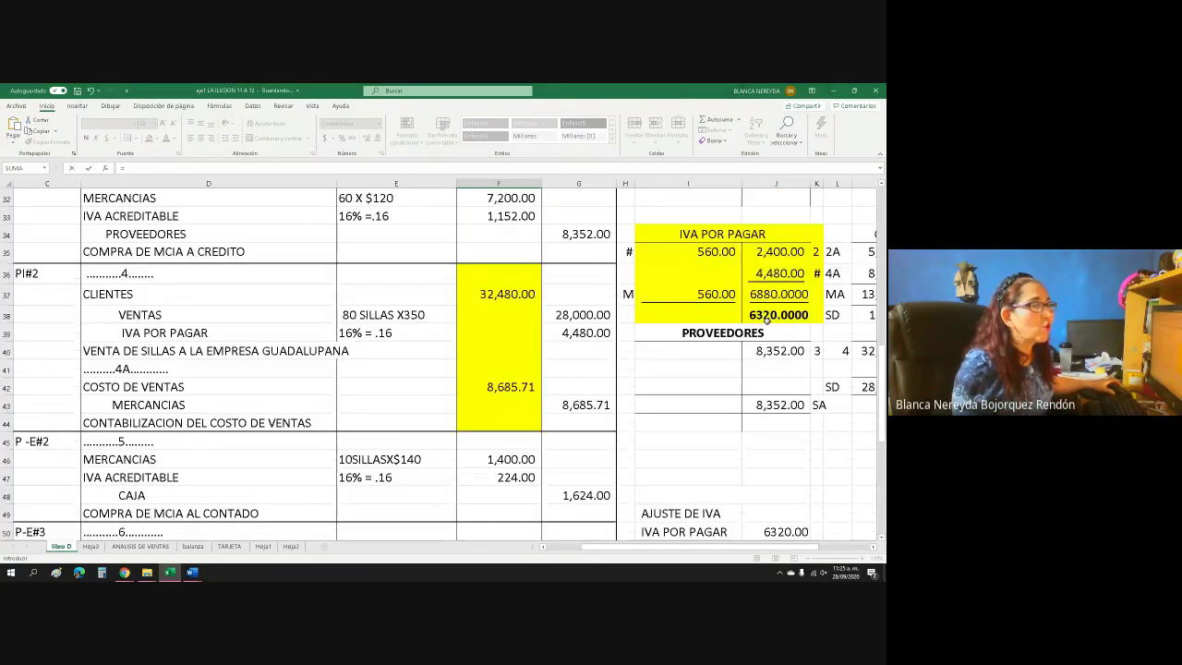
click(832, 318)
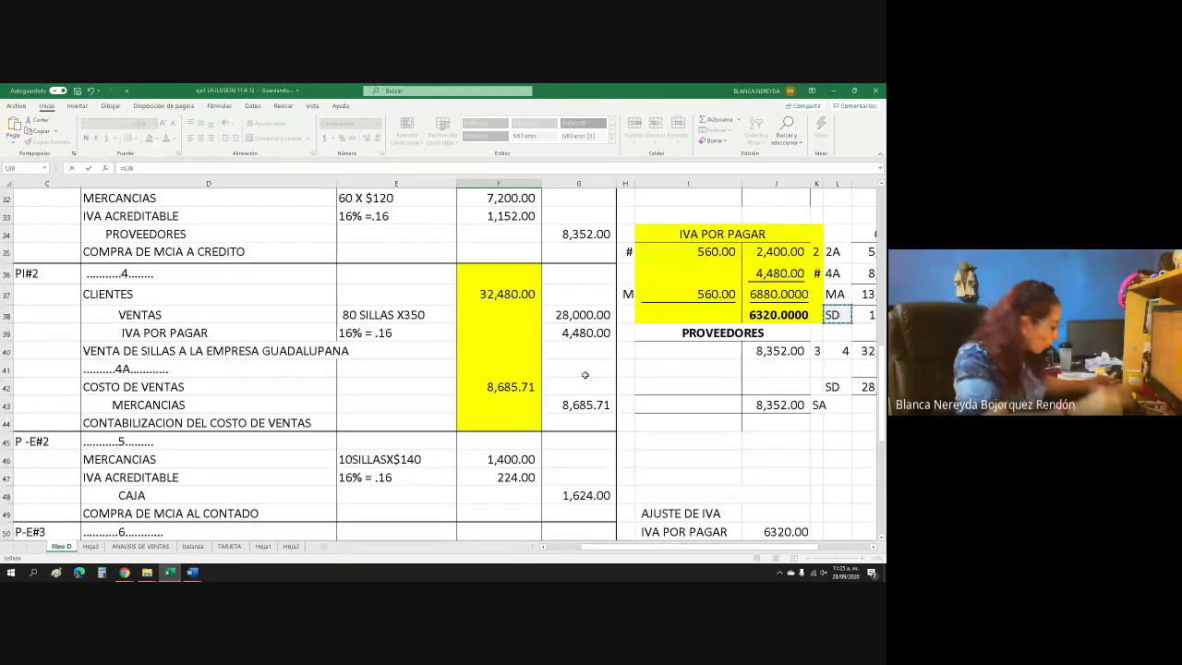
text(-A)
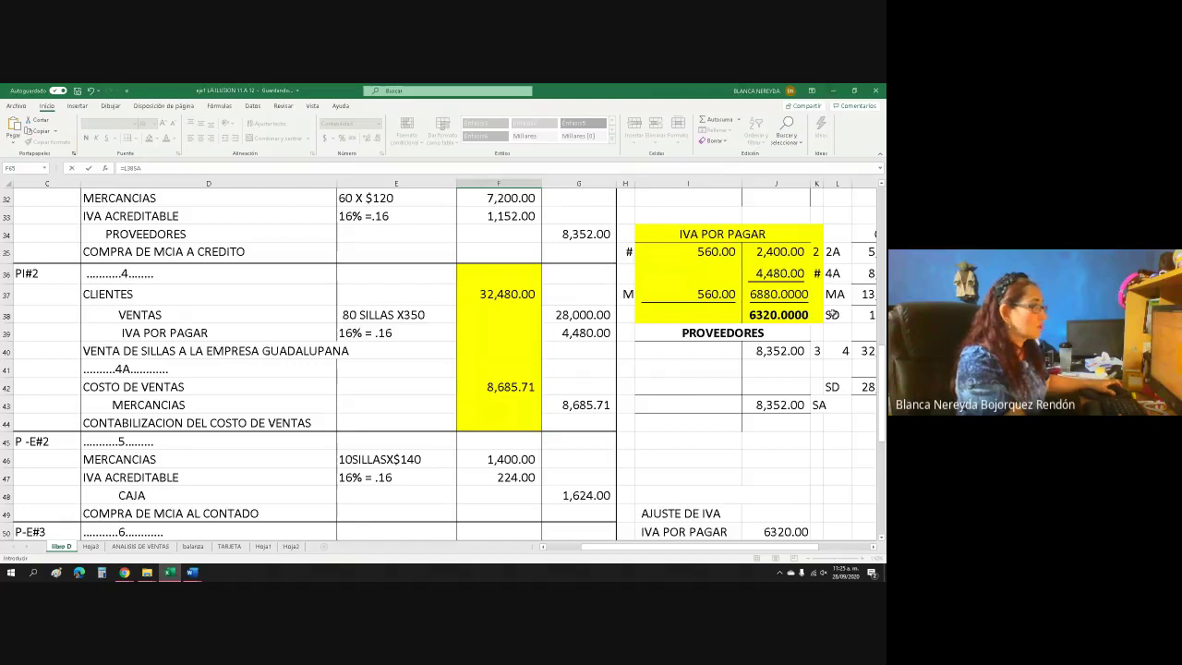
key(Escape)
Change the label in L38 to SA and set the debit in F65 equal to the IVA POR PAGAR balance in J38
click(831, 315)
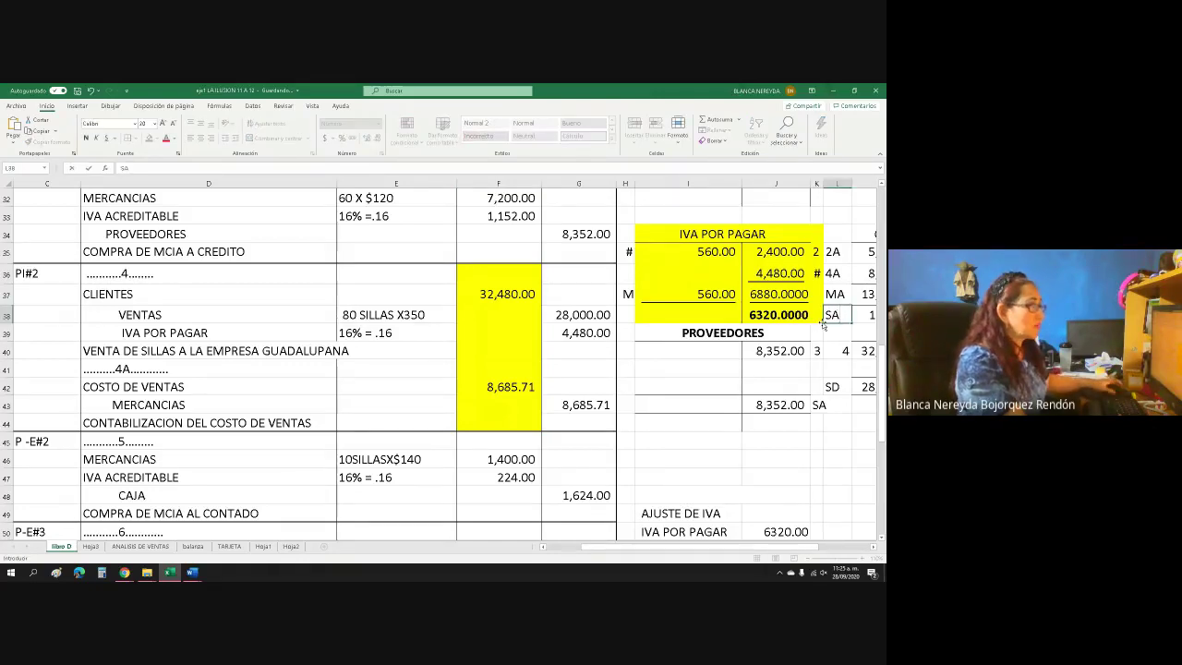
scroll(524, 478, down, 8)
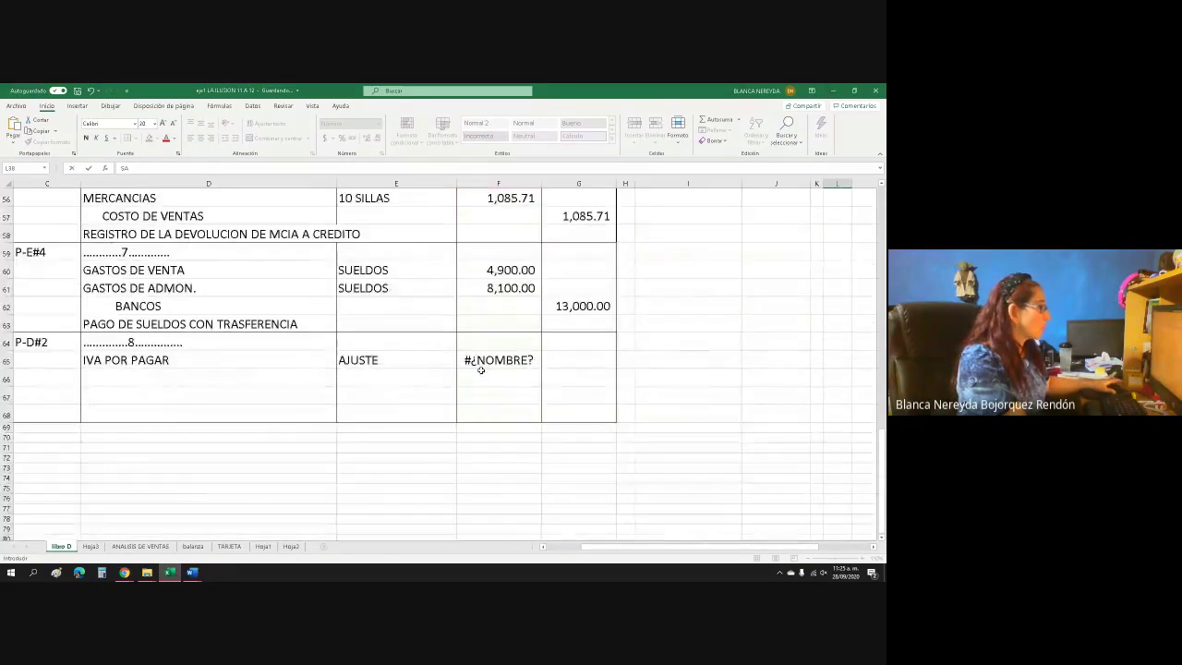
click(481, 370)
text(=)
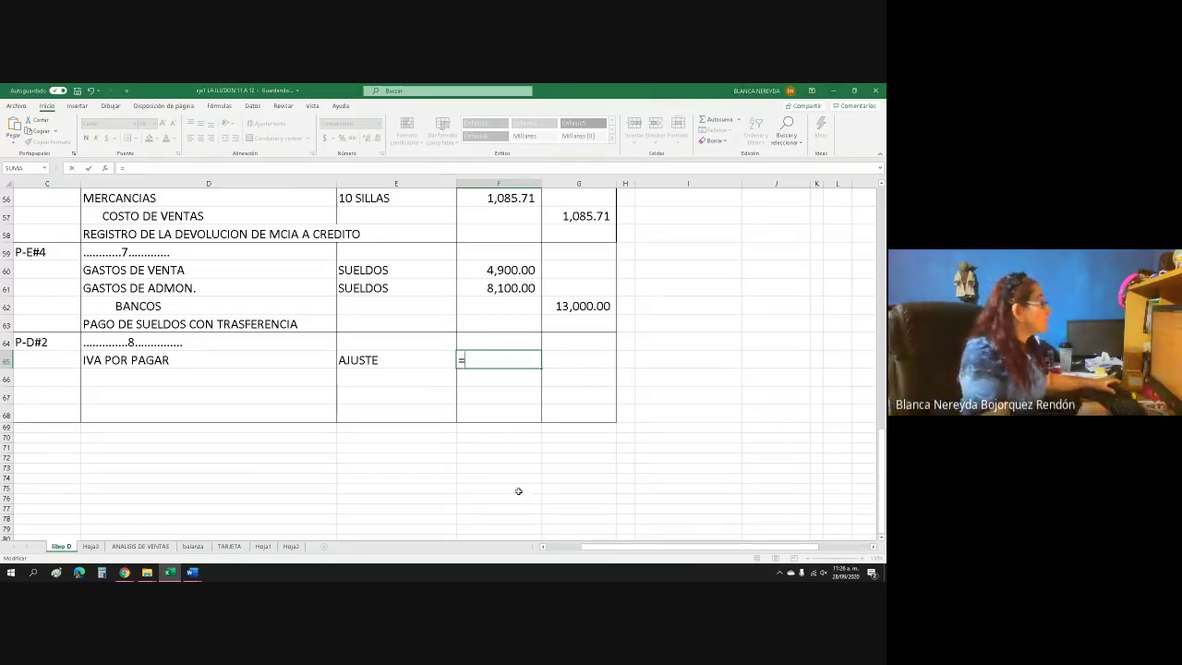
key(ctrl+Return)
scroll(439, 361, up, 7)
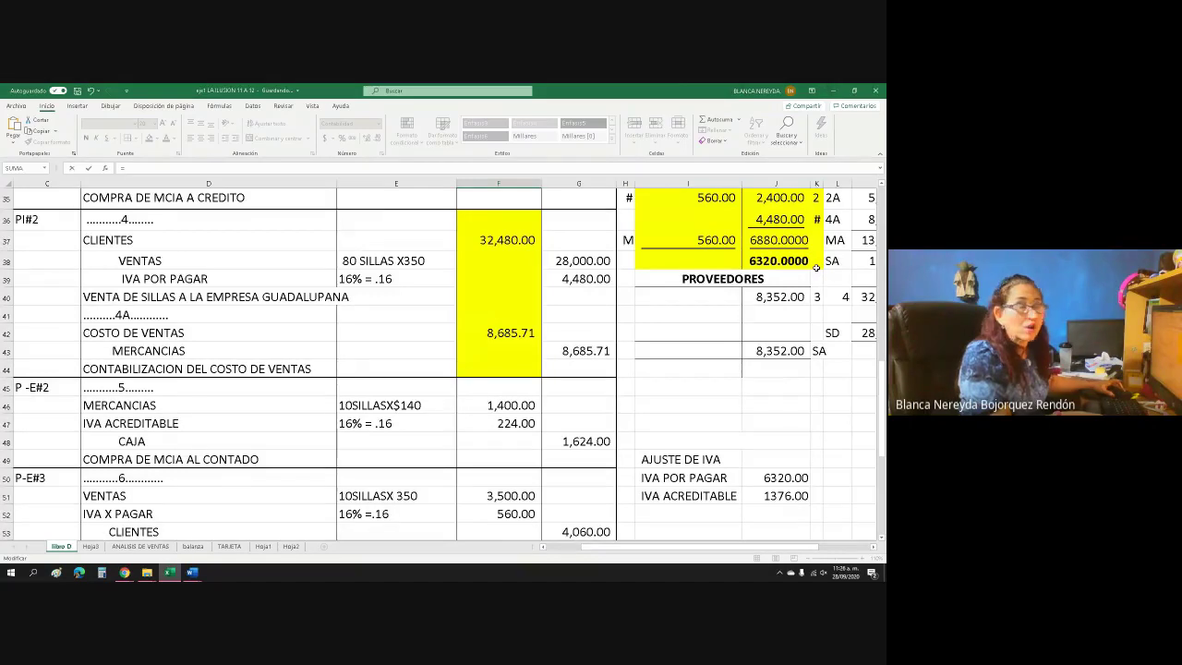
click(752, 260)
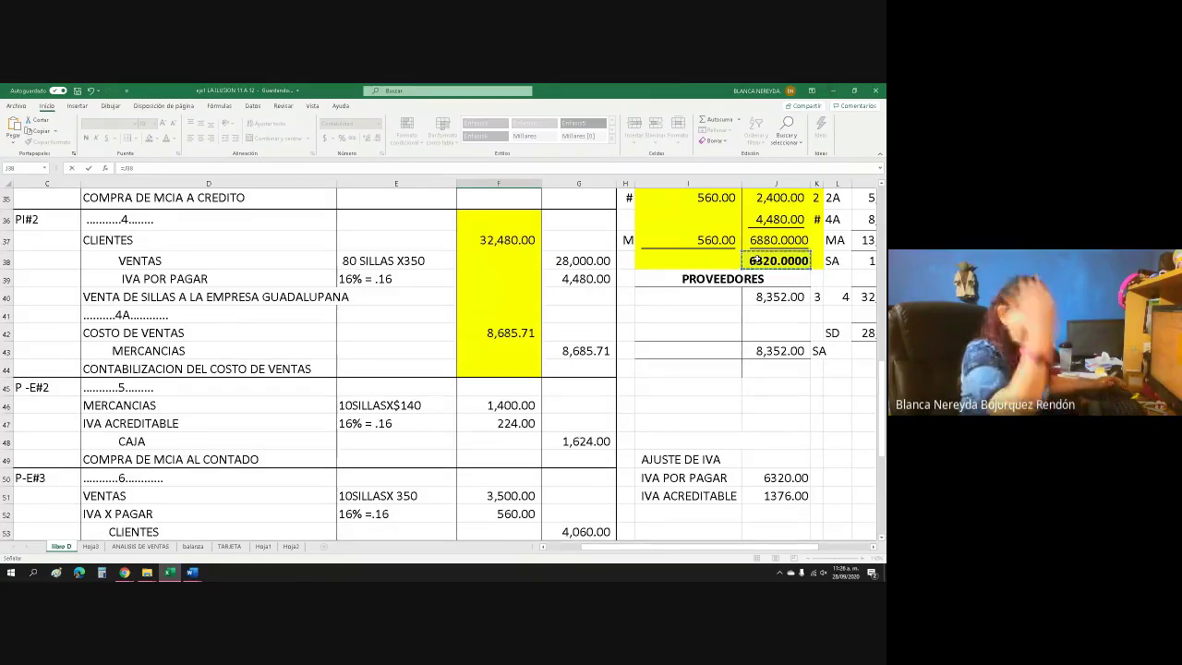
key(Return)
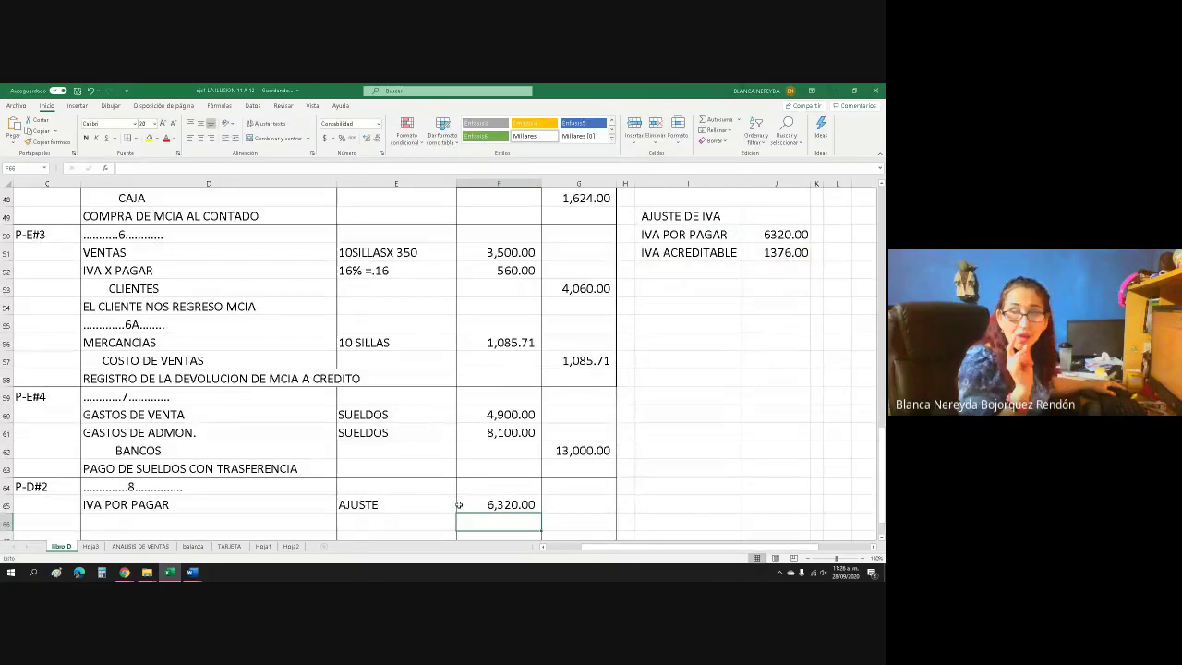
Enter IVA ACREDITABLE, indented as a credit account of entry 8, in D67, leaving row 66 empty
scroll(105, 475, down, 1)
click(105, 469)
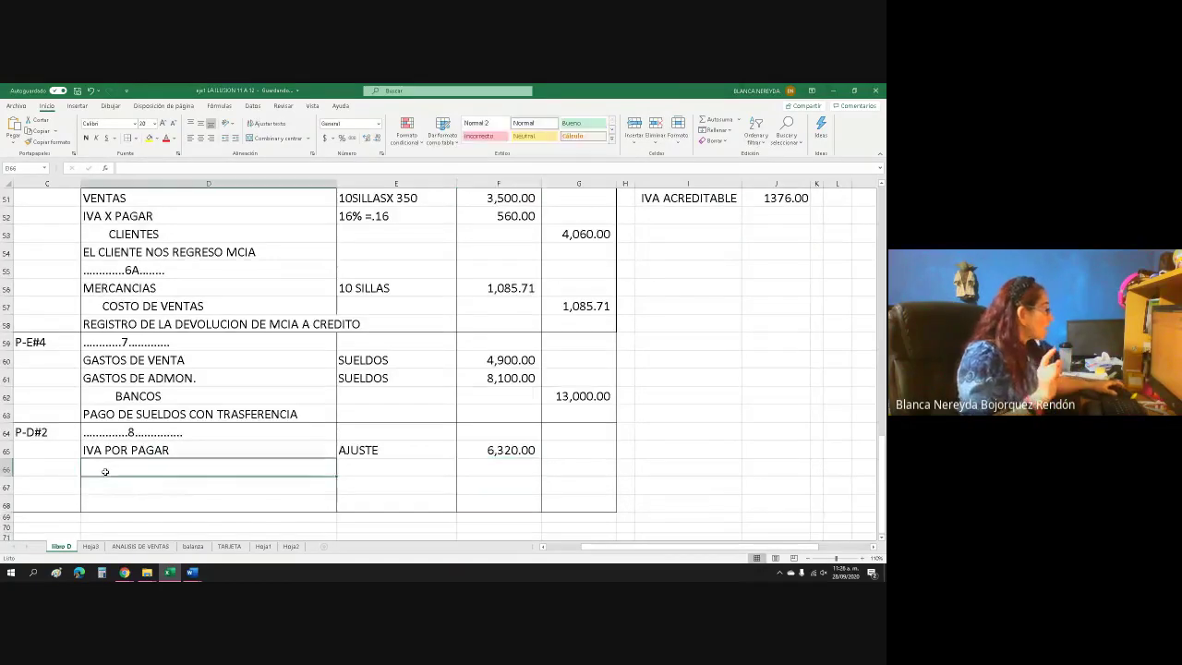
scroll(92, 452, down, 1)
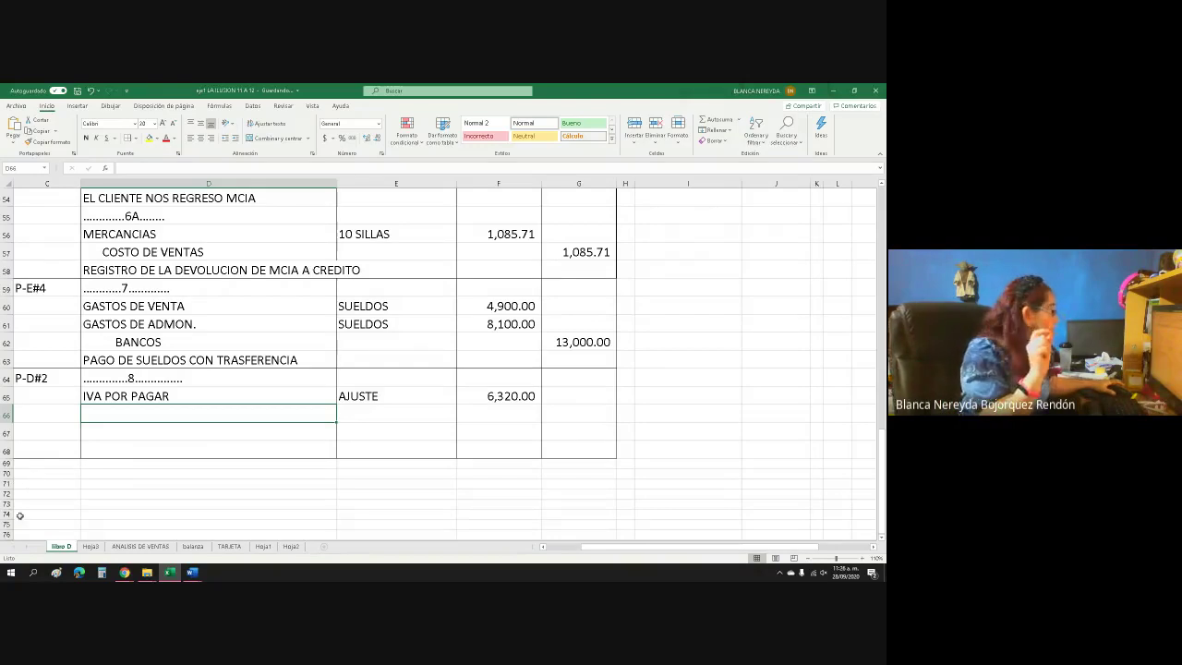
click(98, 436)
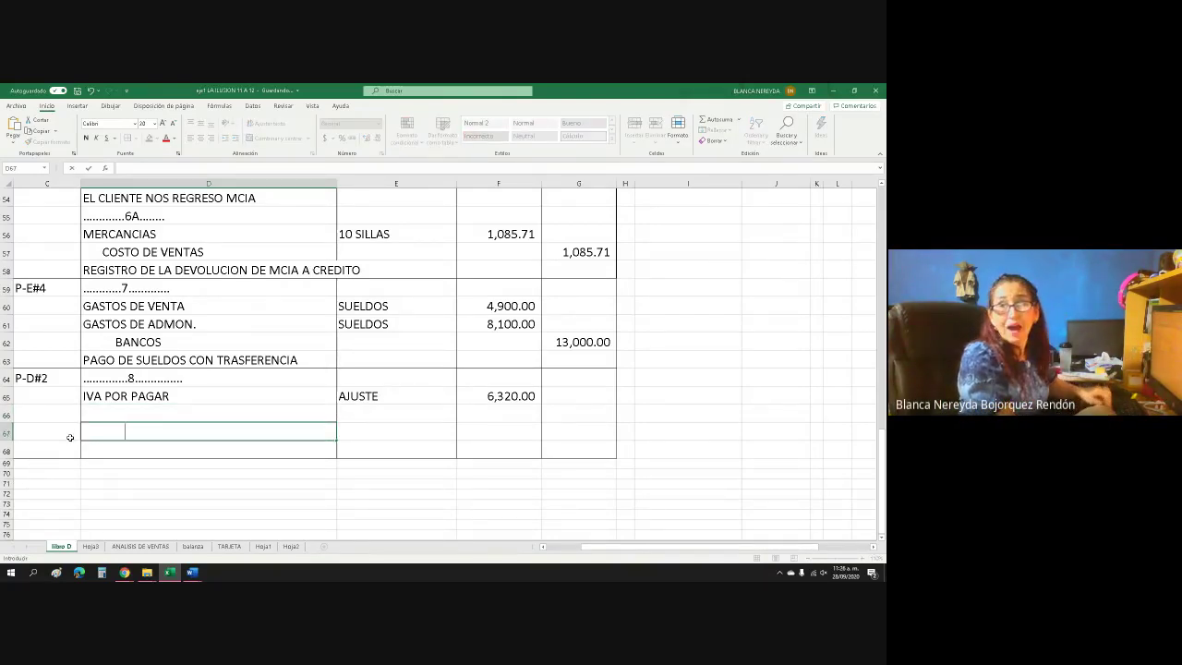
text(IVA)
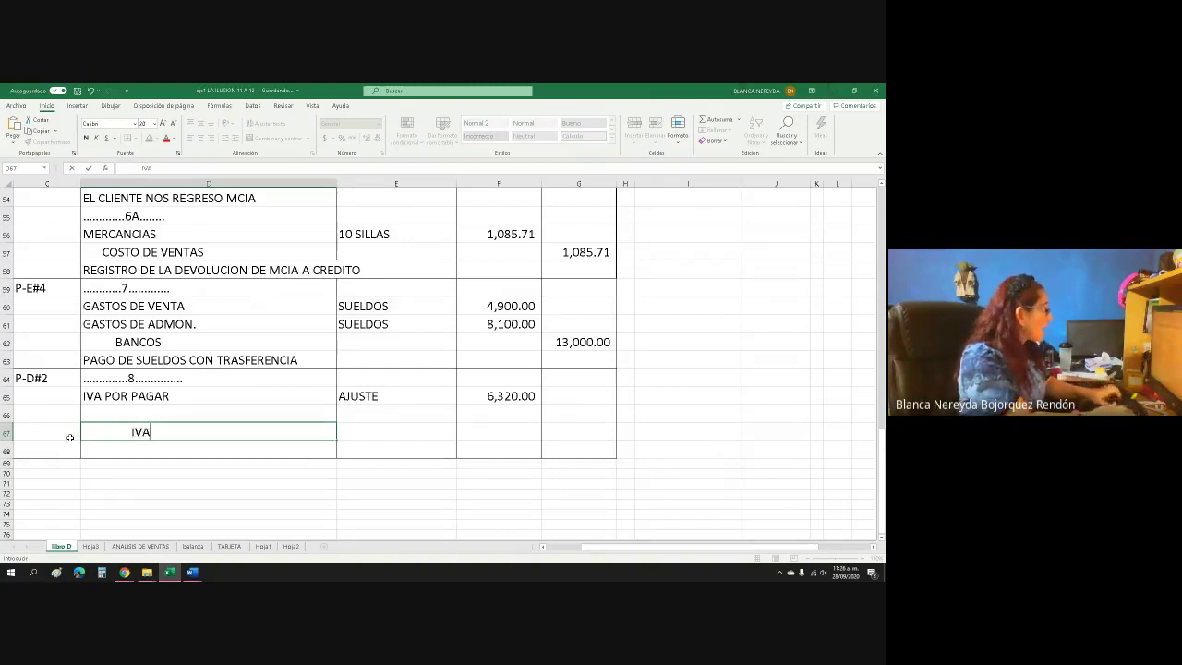
text( ACREDITABLE)
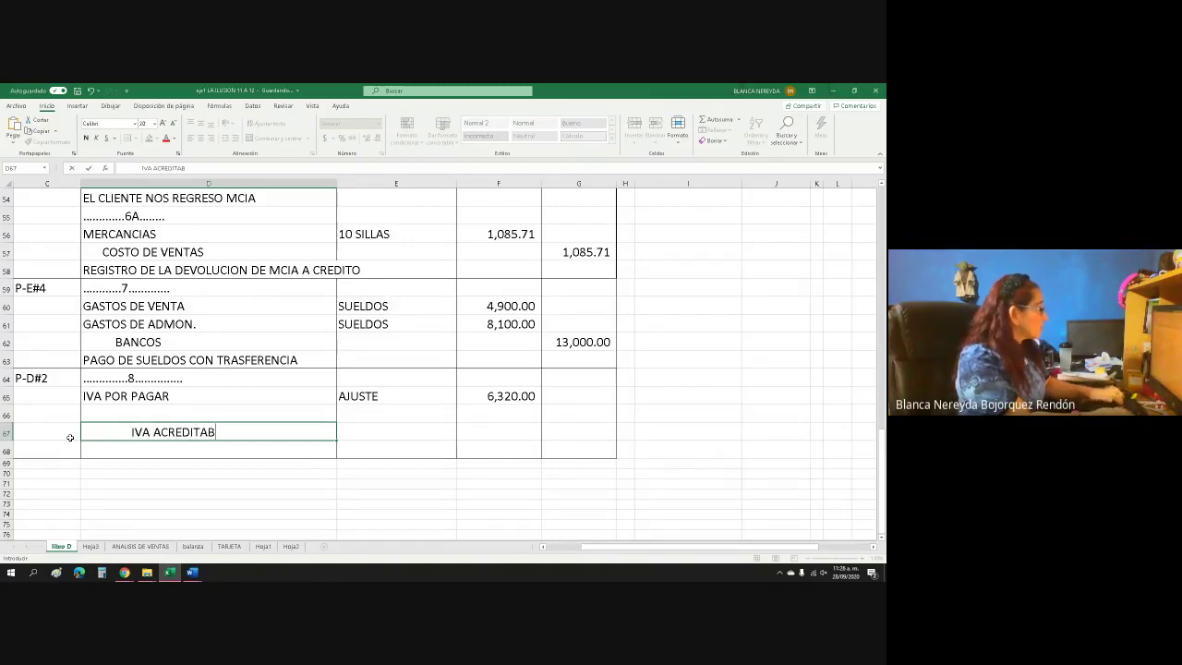
Set the IVA ACREDITABLE credit in G67 equal to the SD balance in Q37 of its T-account
click(556, 432)
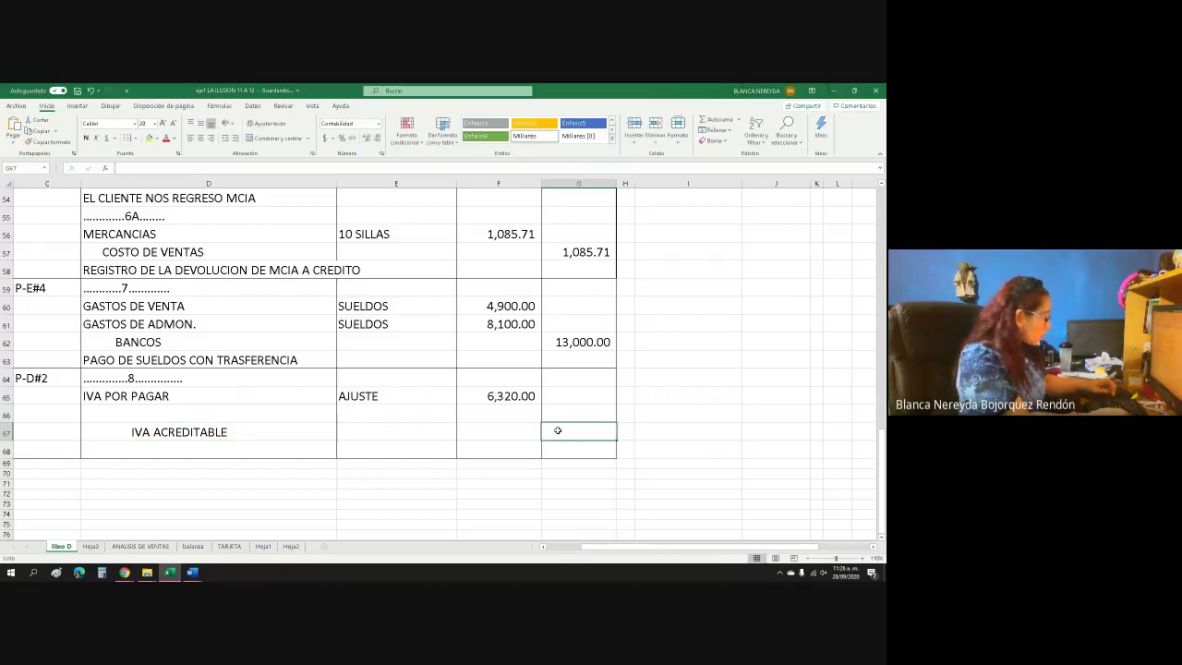
text(=)
scroll(665, 556, up, 6)
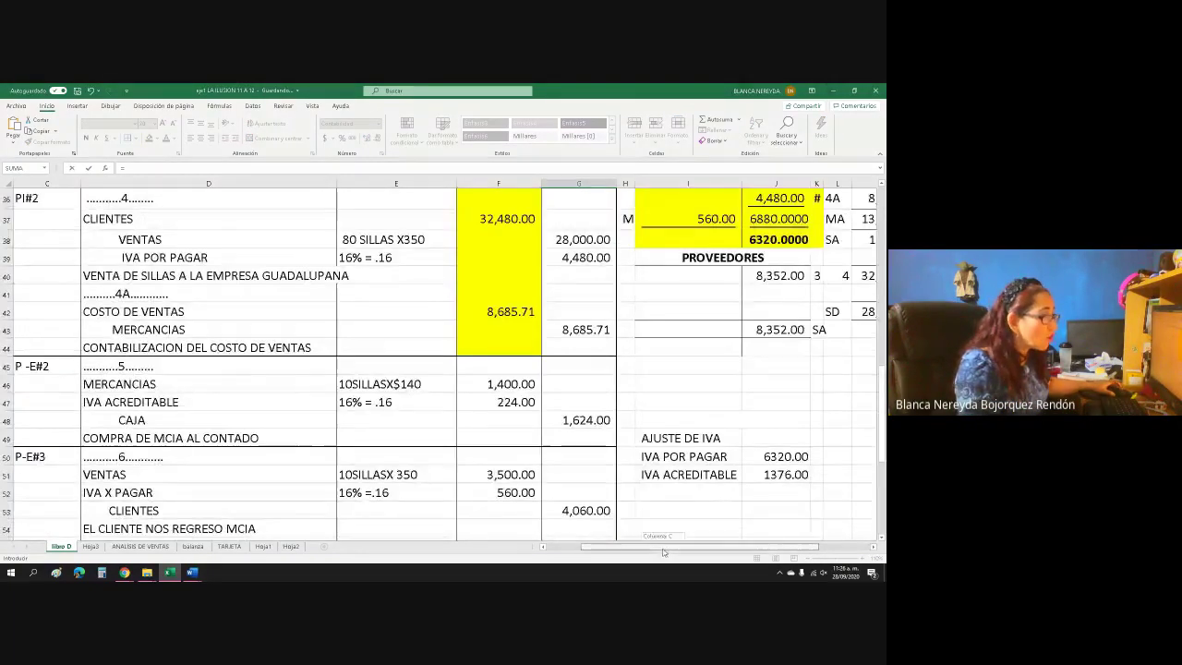
drag(678, 546, 733, 546)
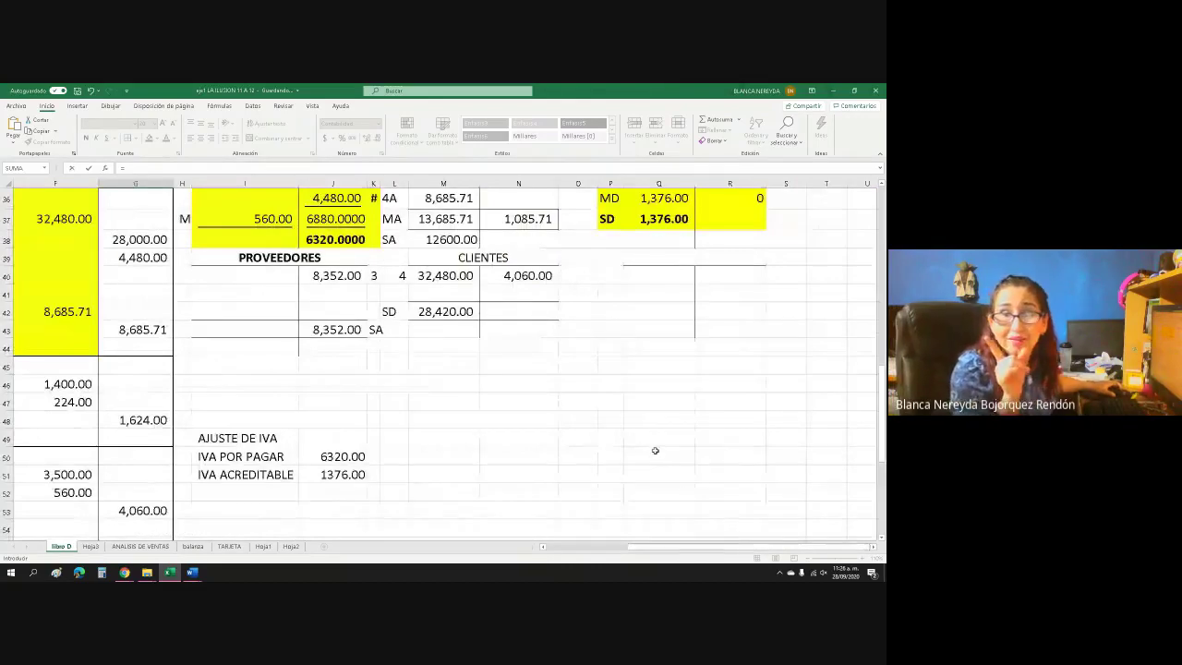
scroll(655, 450, up, 3)
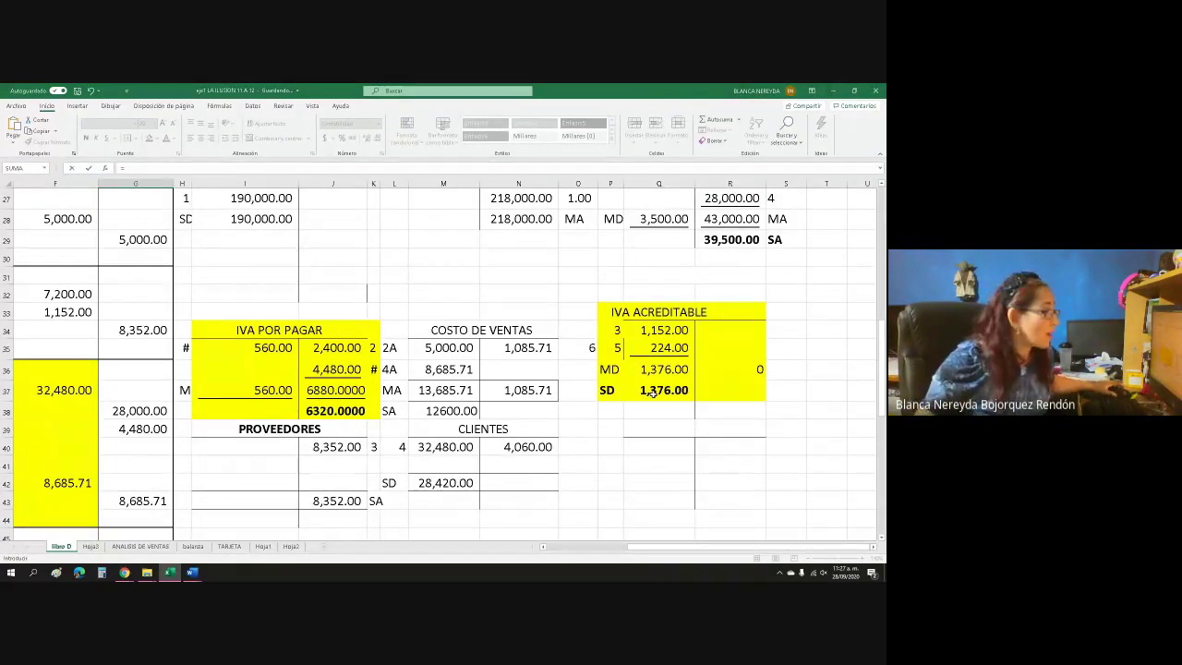
click(652, 389)
key(Return)
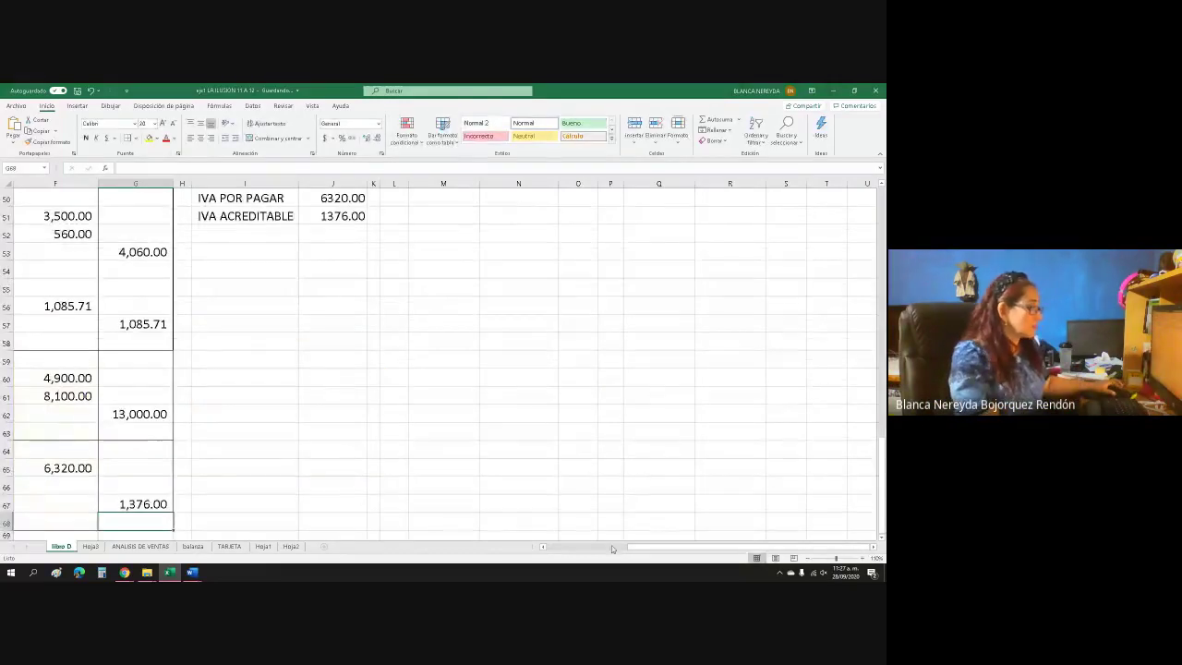
Enlarge the worksheet view to 120% and bring journal entry 8 with its debit and credit columns into view
click(590, 550)
scroll(507, 513, down, 1)
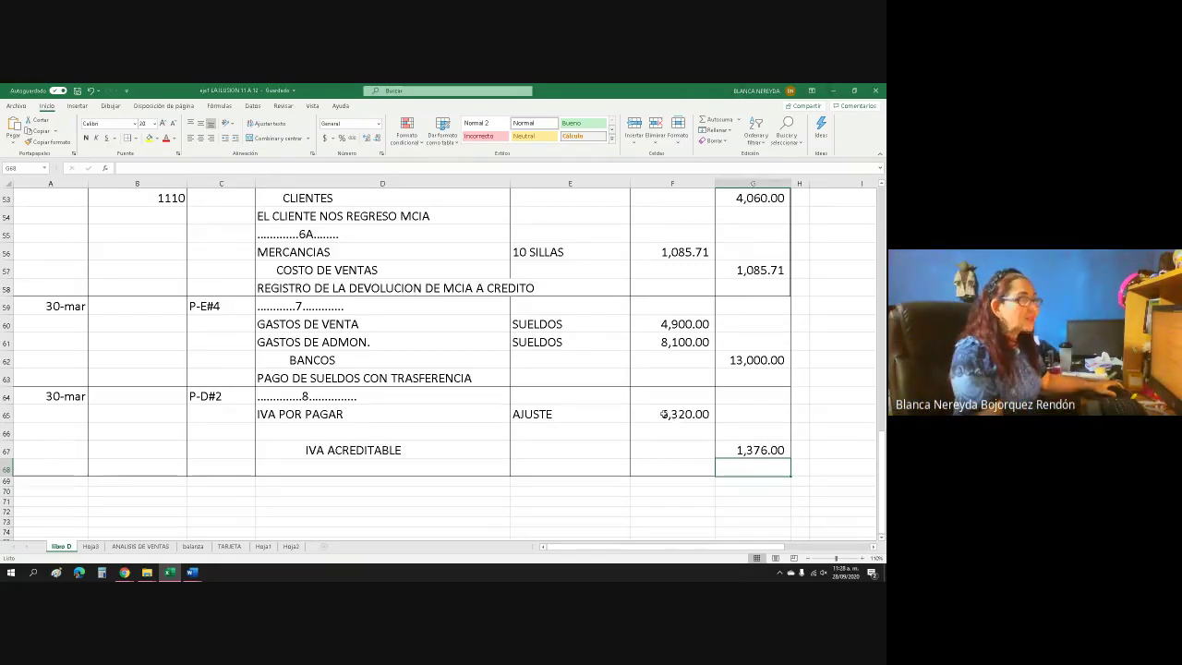
scroll(661, 416, down, 1)
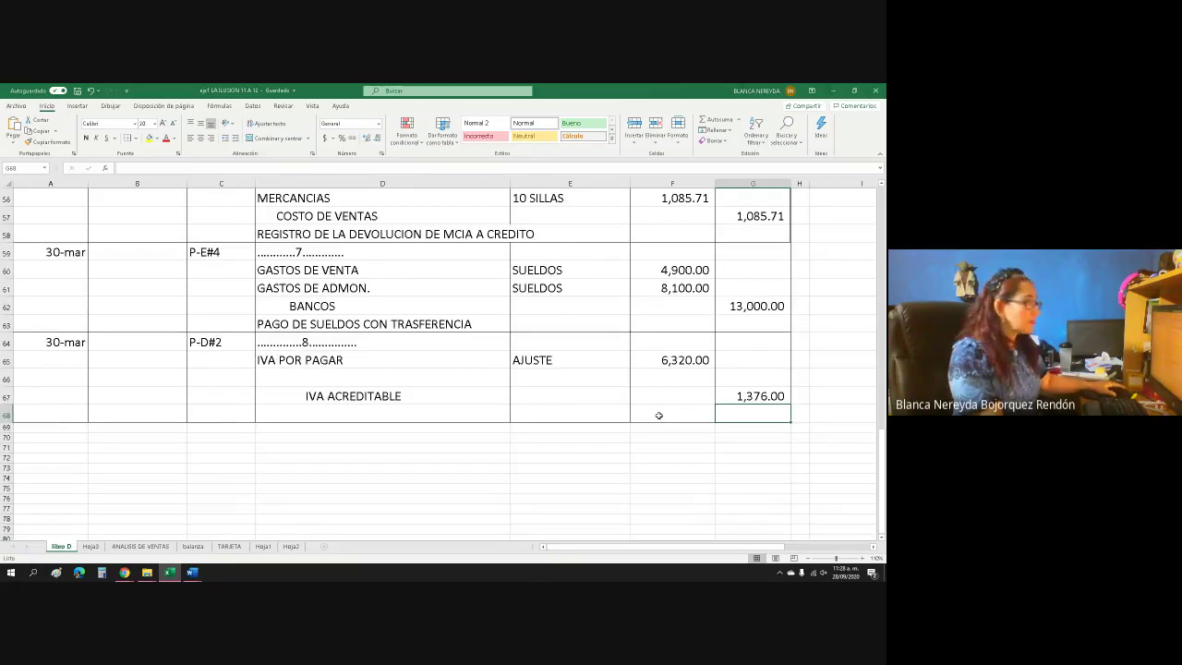
click(870, 559)
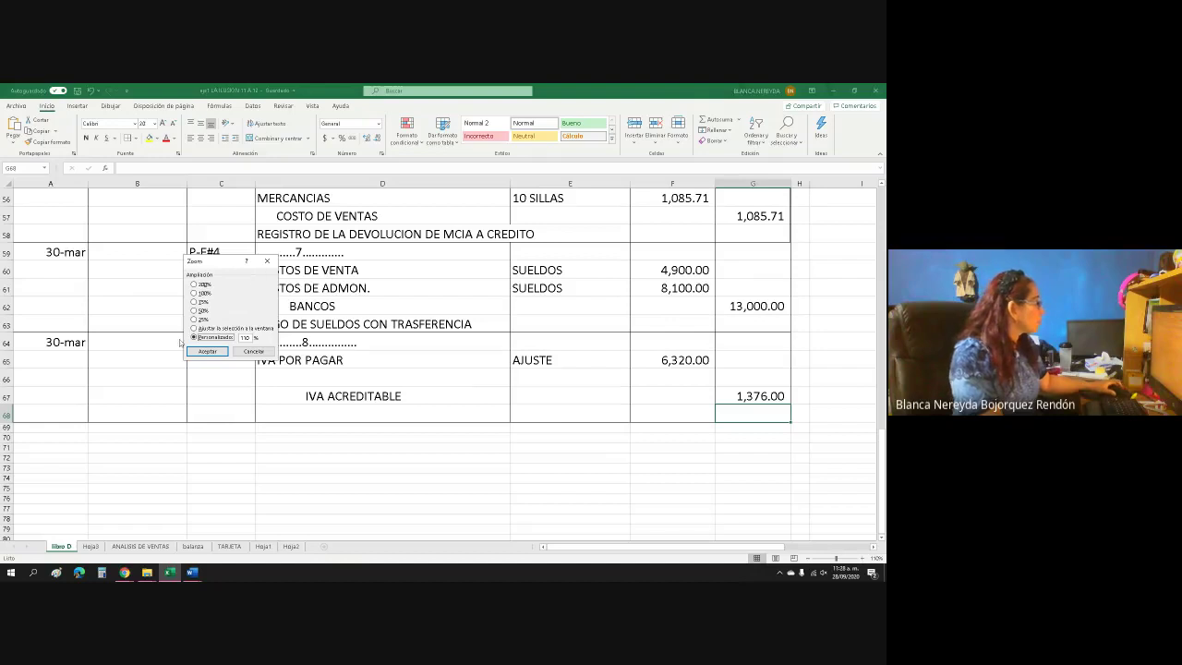
click(267, 260)
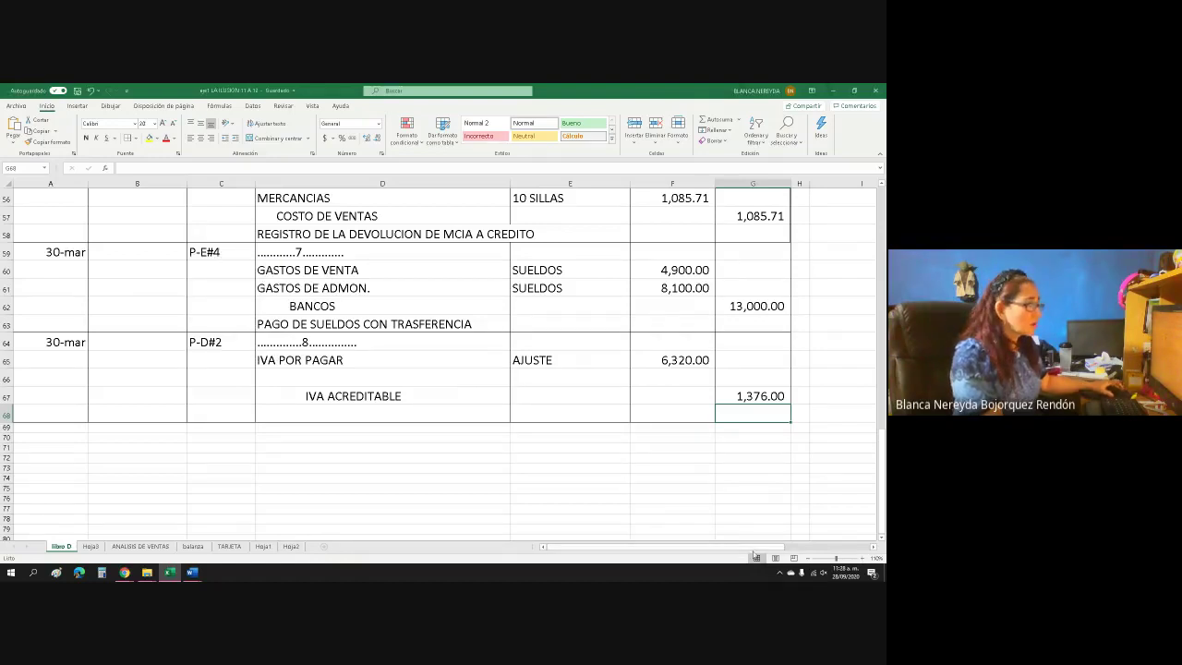
click(863, 558)
scroll(785, 507, down, 3)
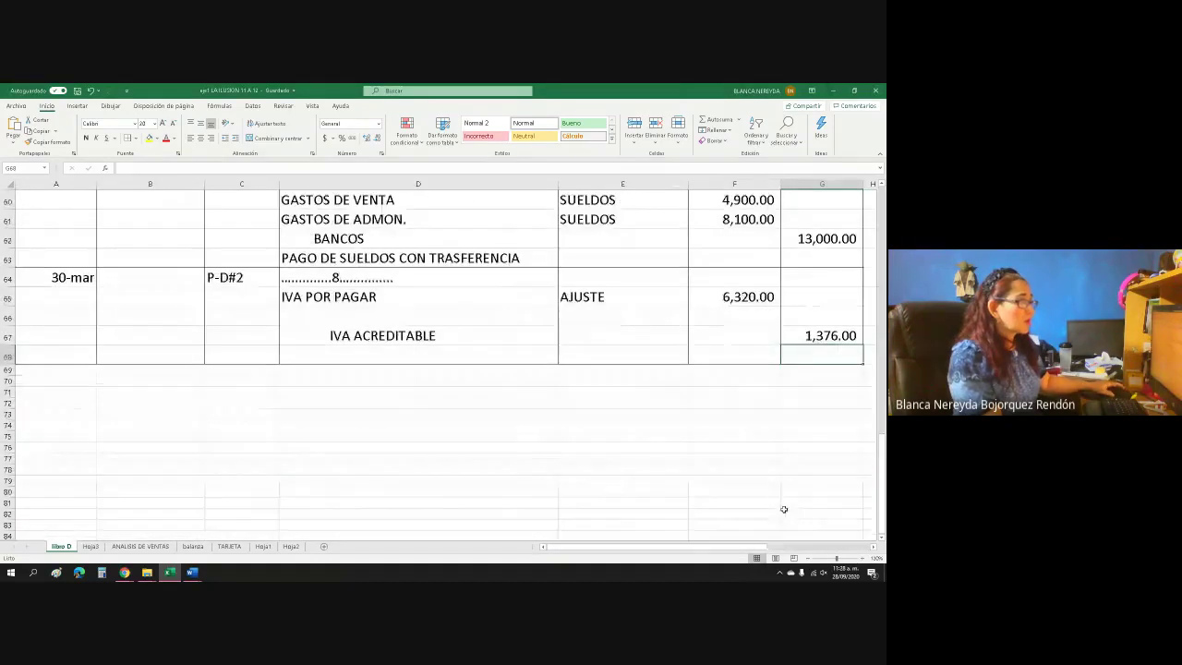
mouse_move(565, 547)
mouse_down()
mouse_move(598, 550)
mouse_move(586, 550)
mouse_up()
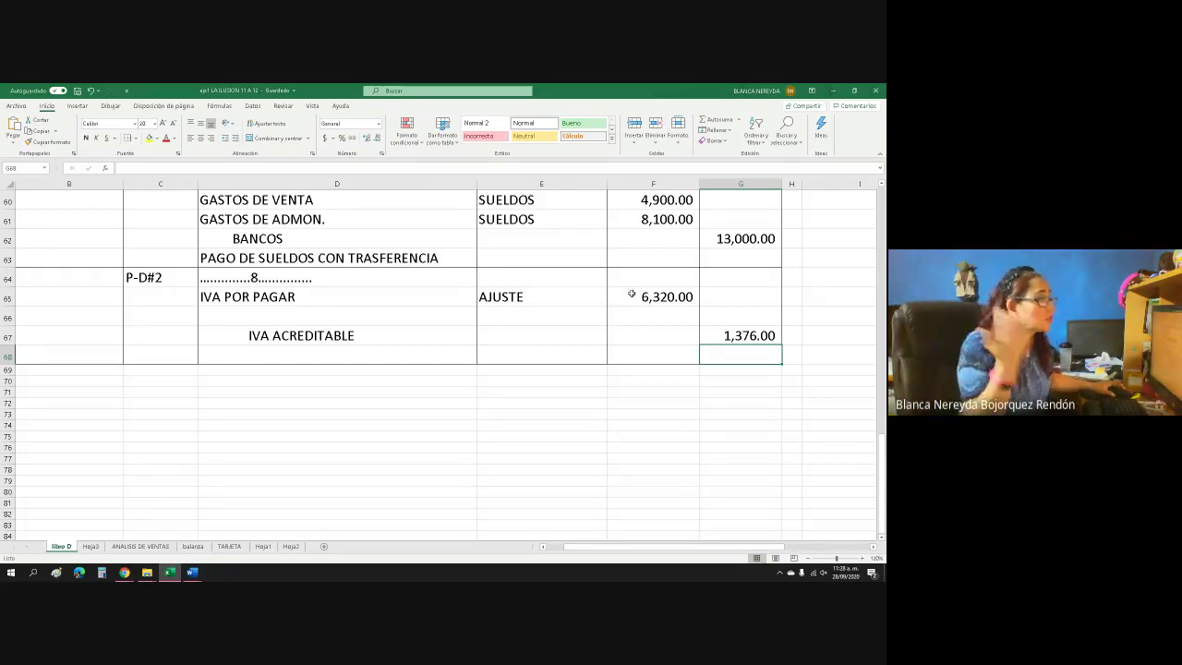
Enter the formula =F65-G67 in G66 as the remaining credit amount of entry 8
click(724, 316)
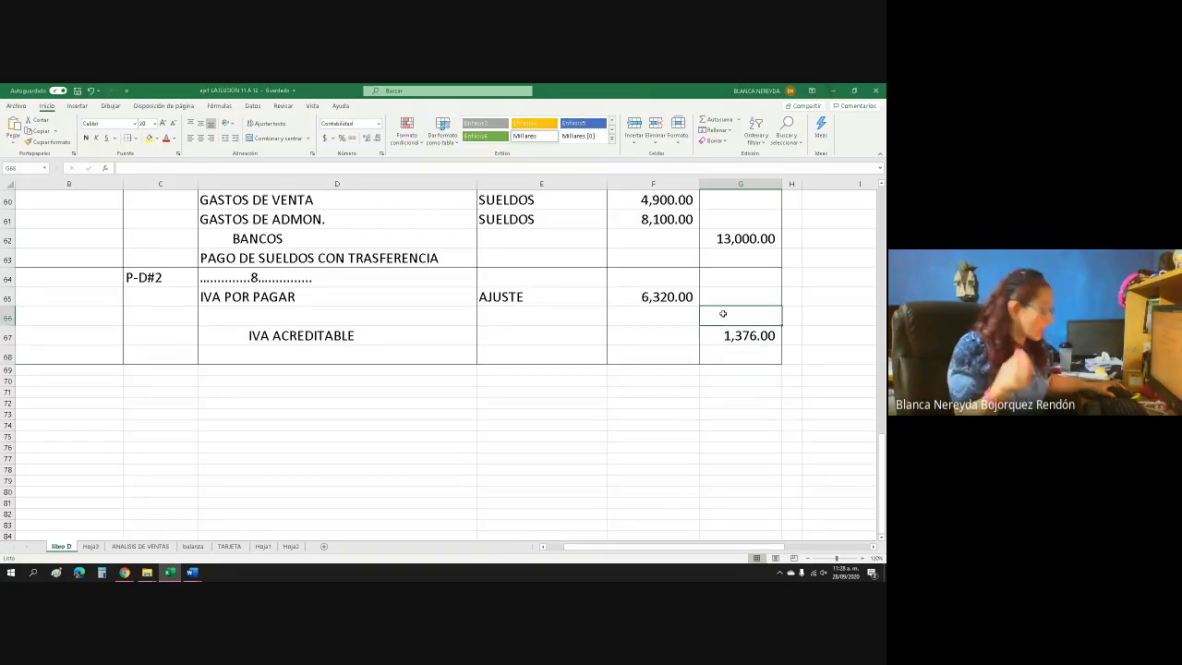
text(=)
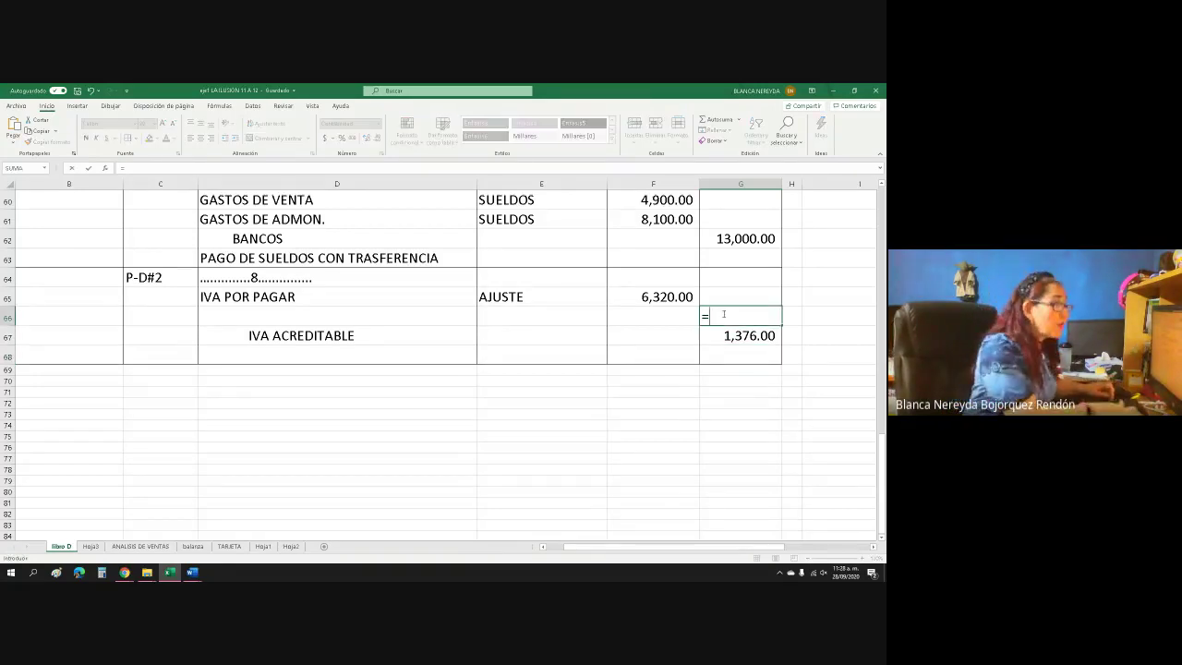
click(633, 296)
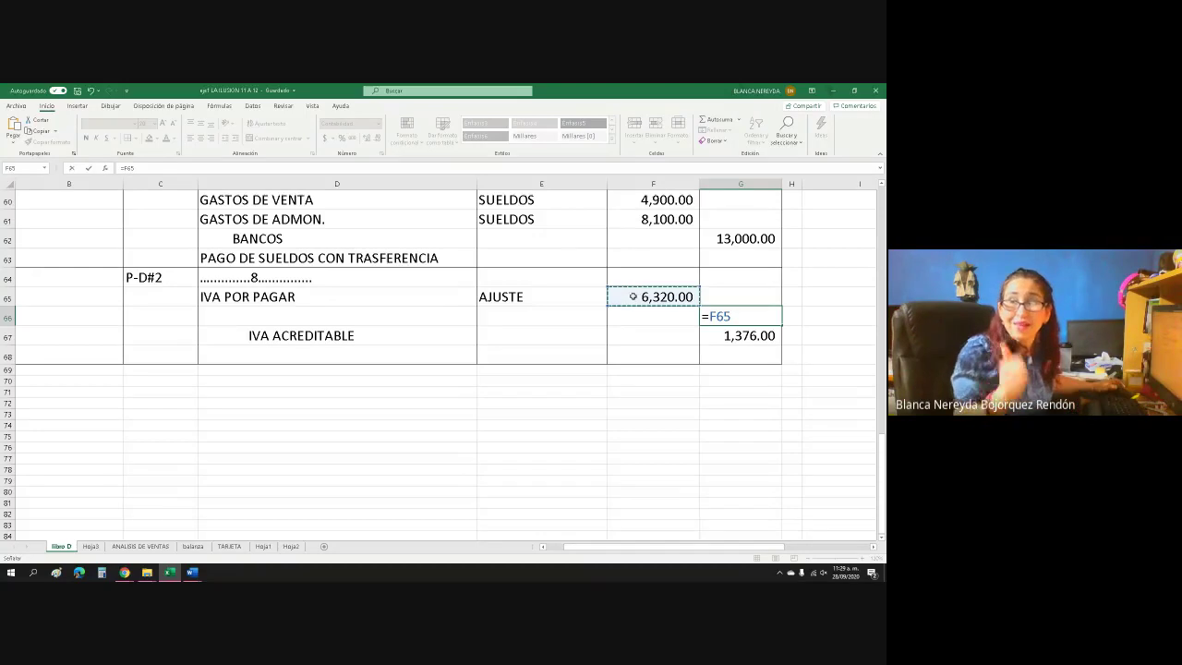
text(-)
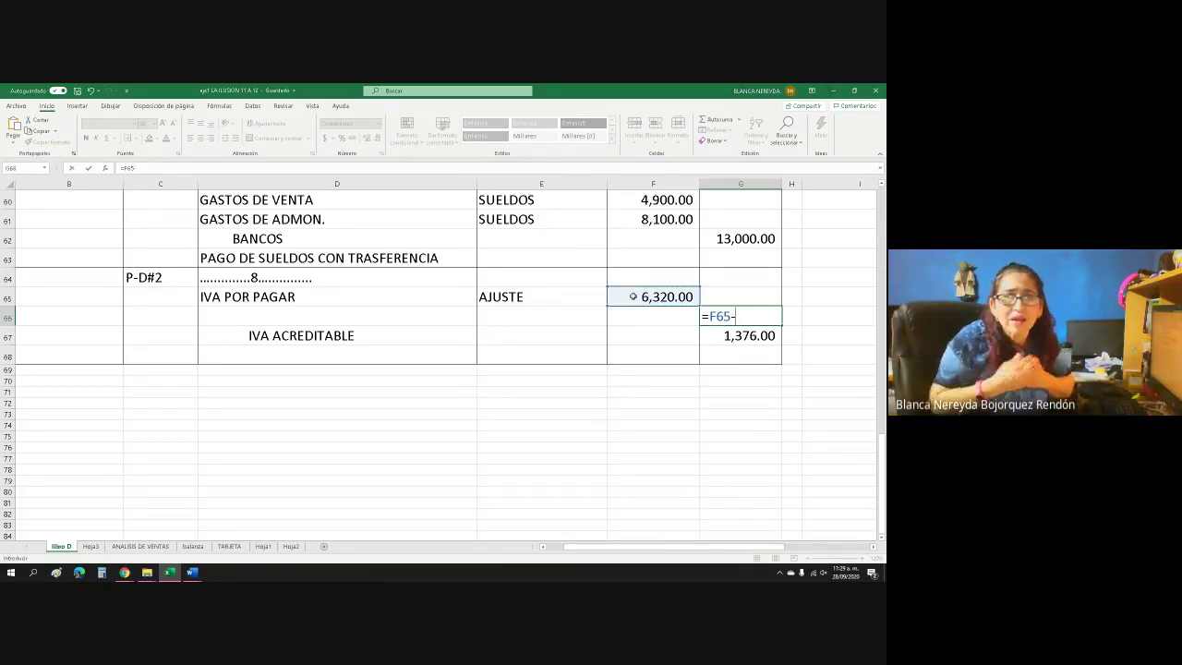
click(725, 338)
key(Return)
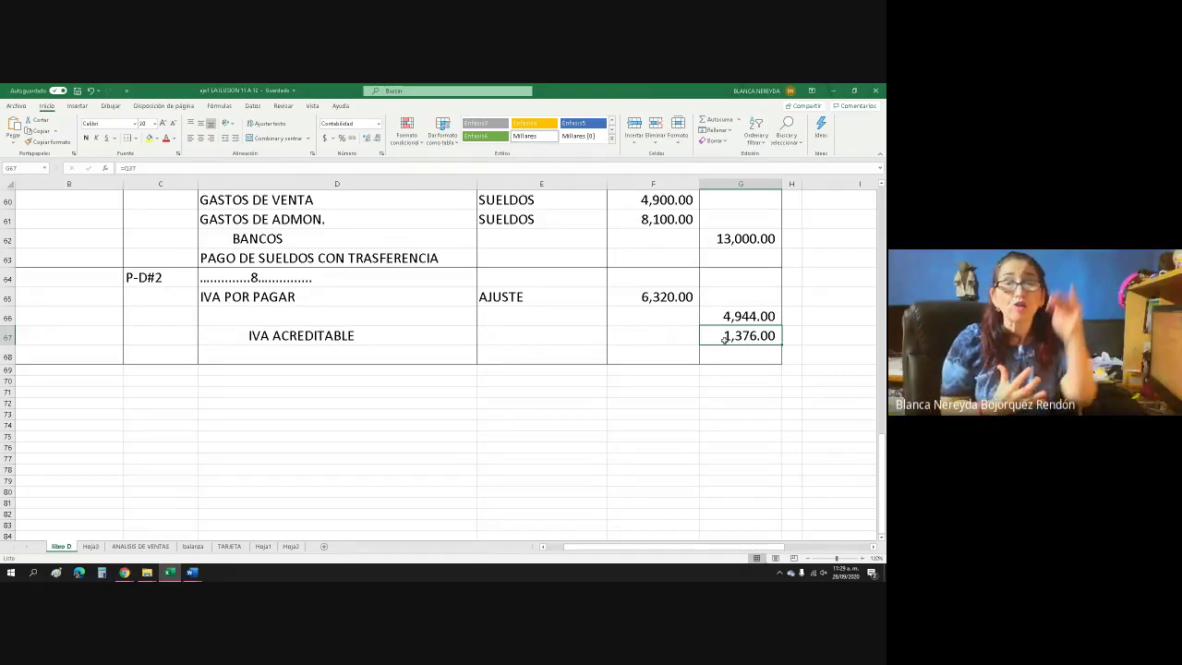
Enter IVA POR PAGAR AL FISCO, indented as a credit account of journal entry 8, in D66
scroll(149, 384, up, 9)
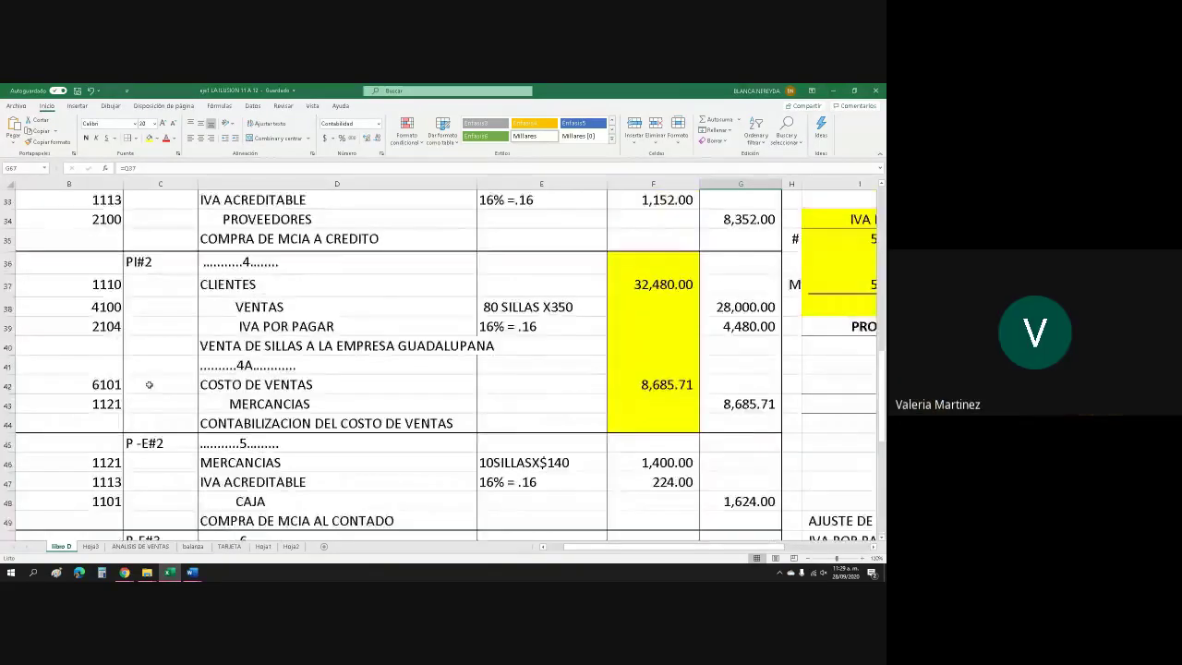
scroll(148, 384, up, 11)
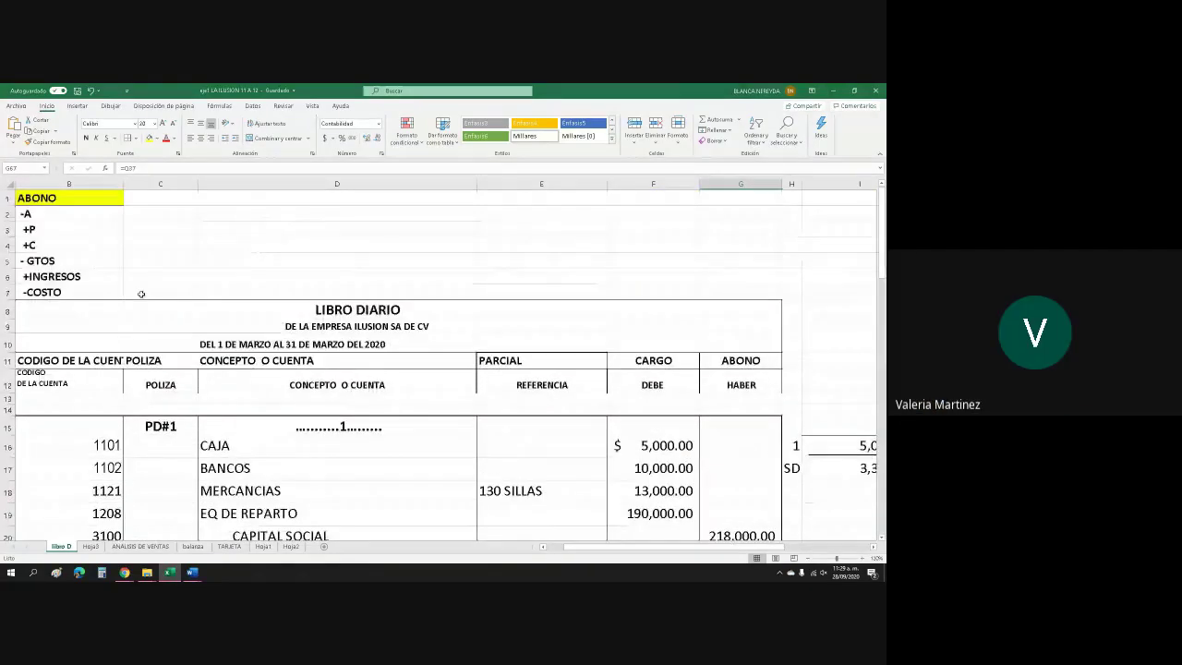
click(545, 547)
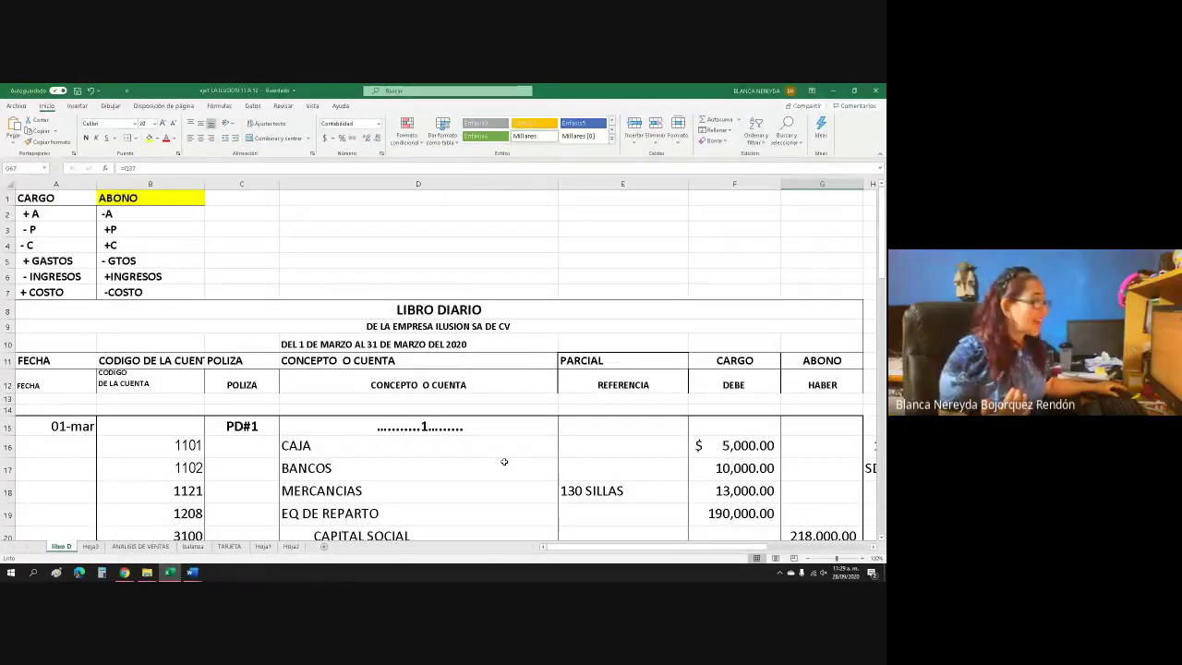
scroll(504, 461, down, 20)
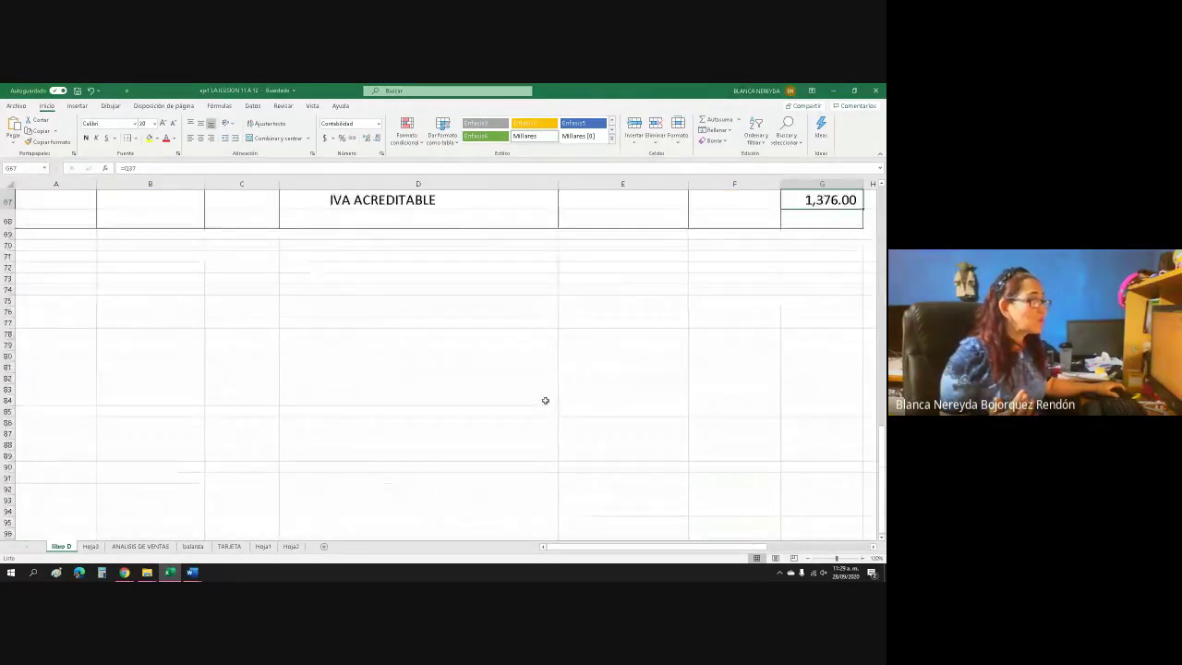
scroll(540, 397, up, 2)
click(322, 294)
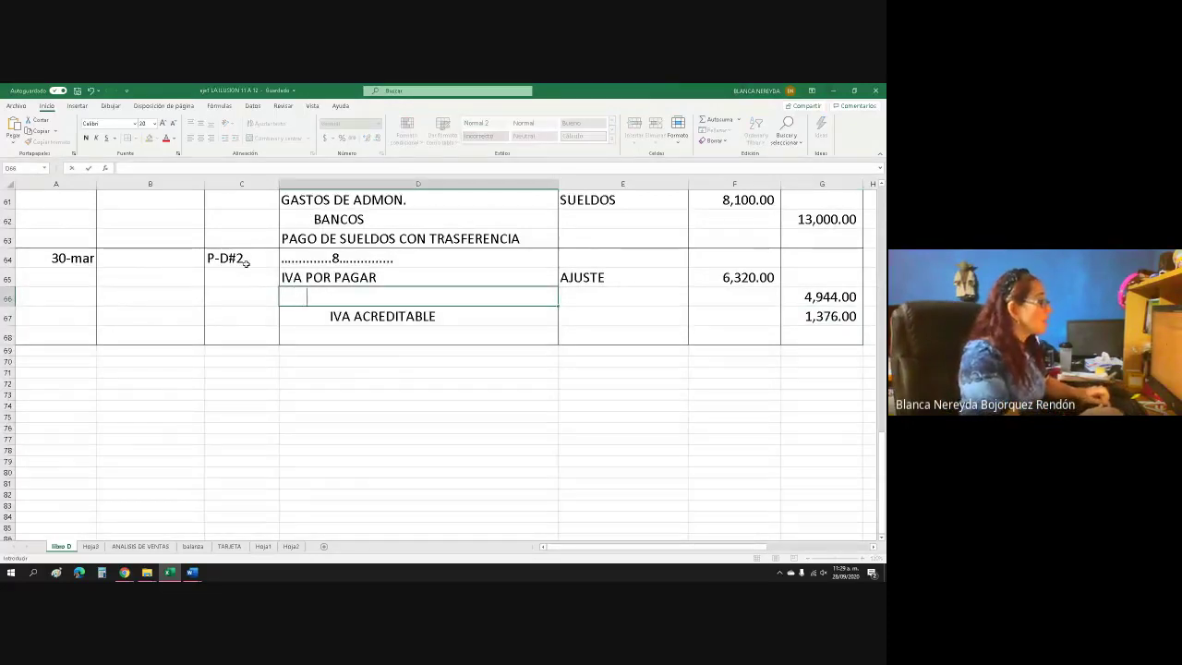
text(U)
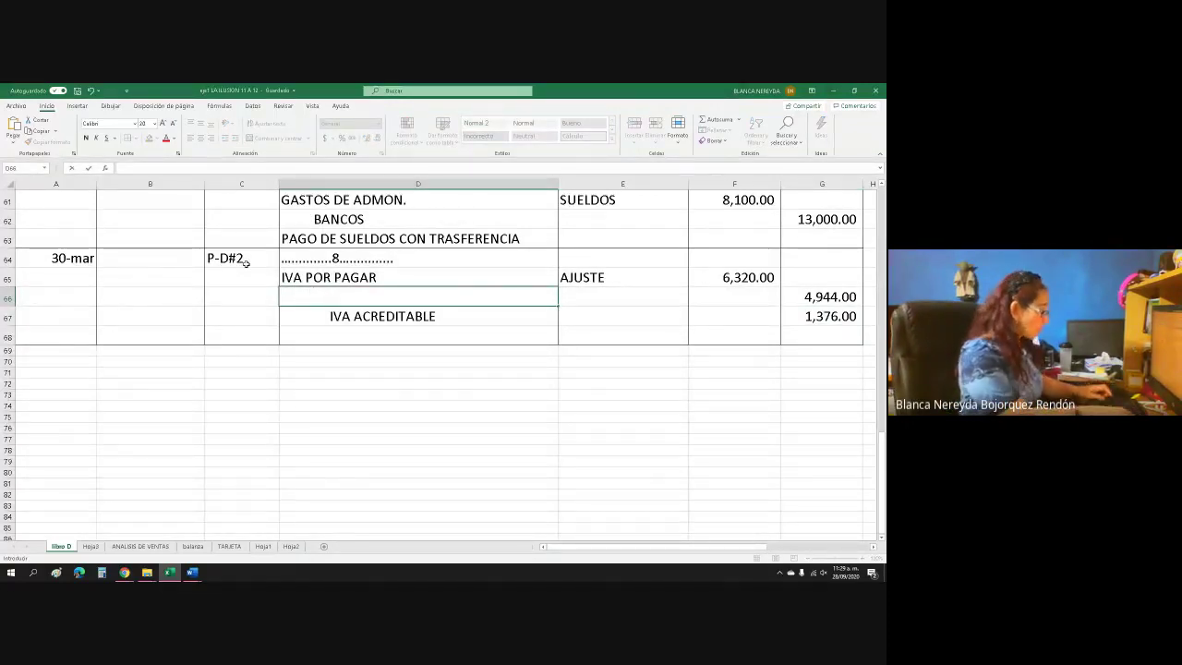
key(BackSpace)
text(IVA P)
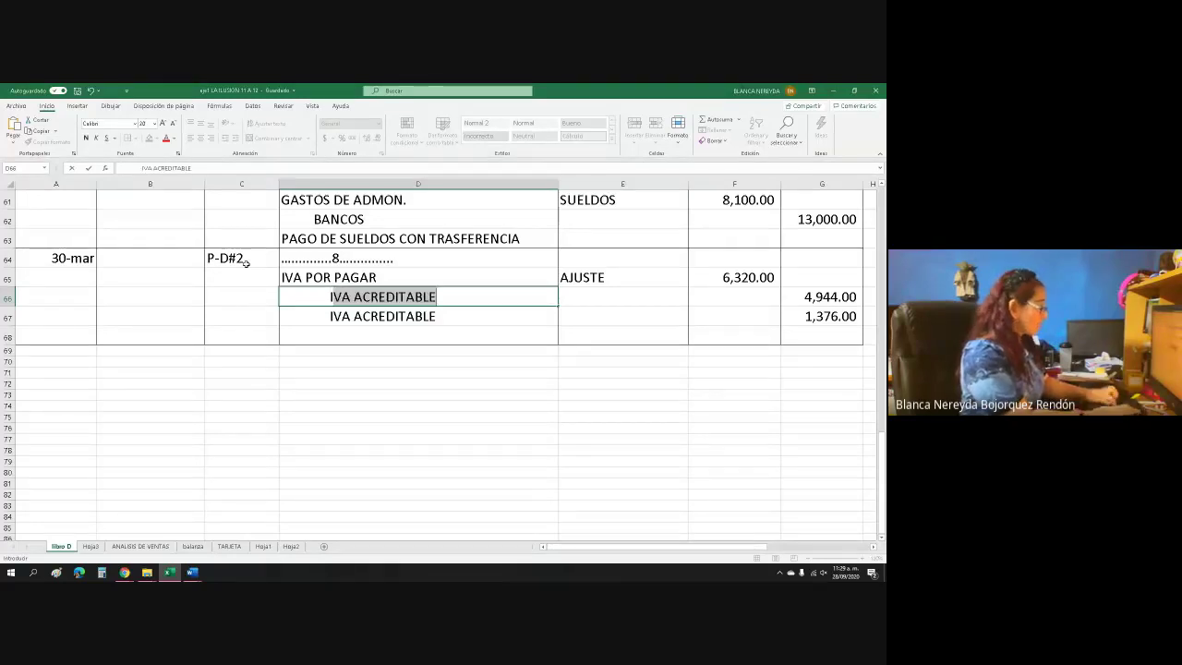
text(OR PAGAR AL)
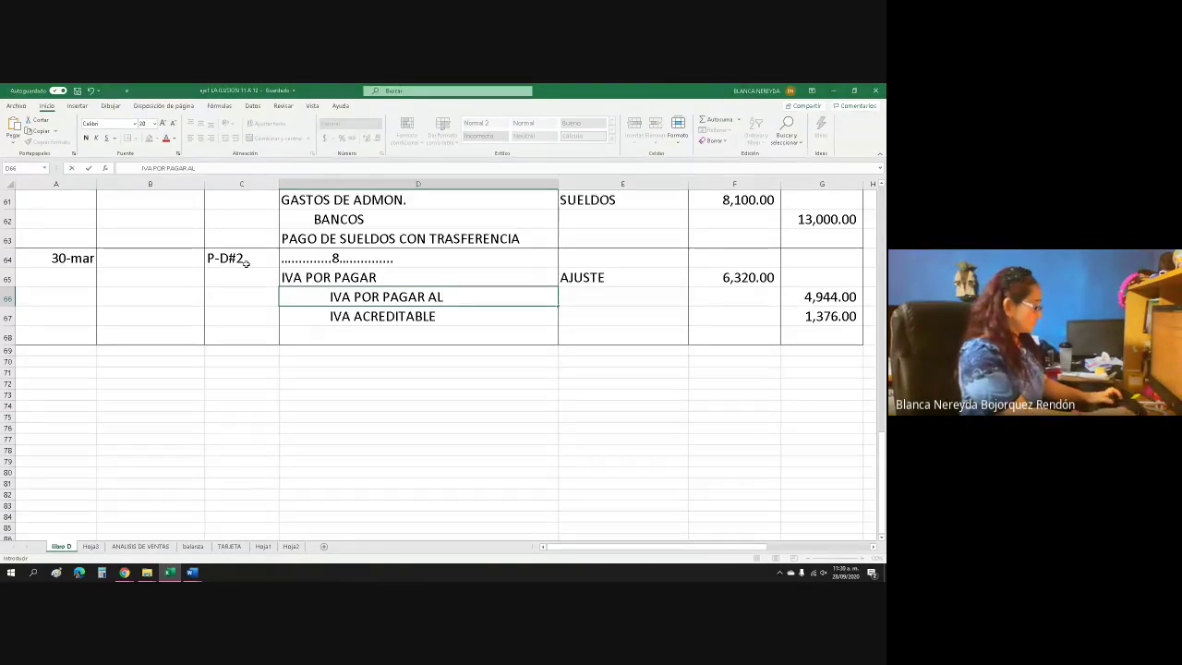
text(FISCO)
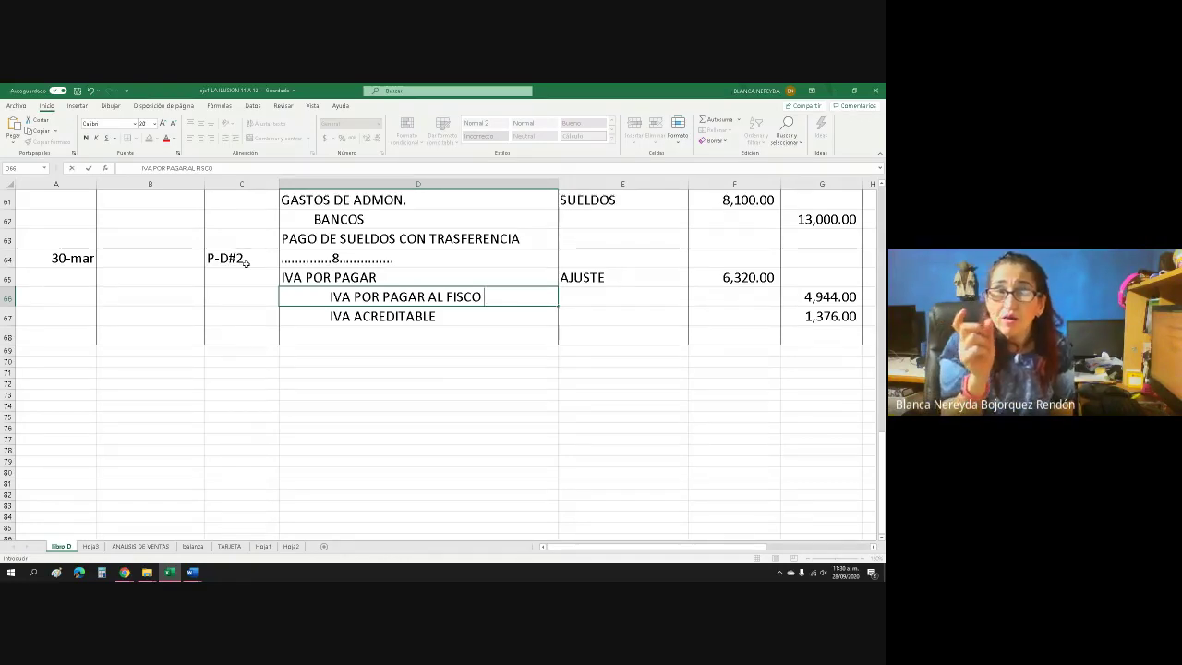
Enter the description AJUSTE MENSUAL DE IVA QUE SALIO A PAGAR for entry 8 in D68
click(324, 341)
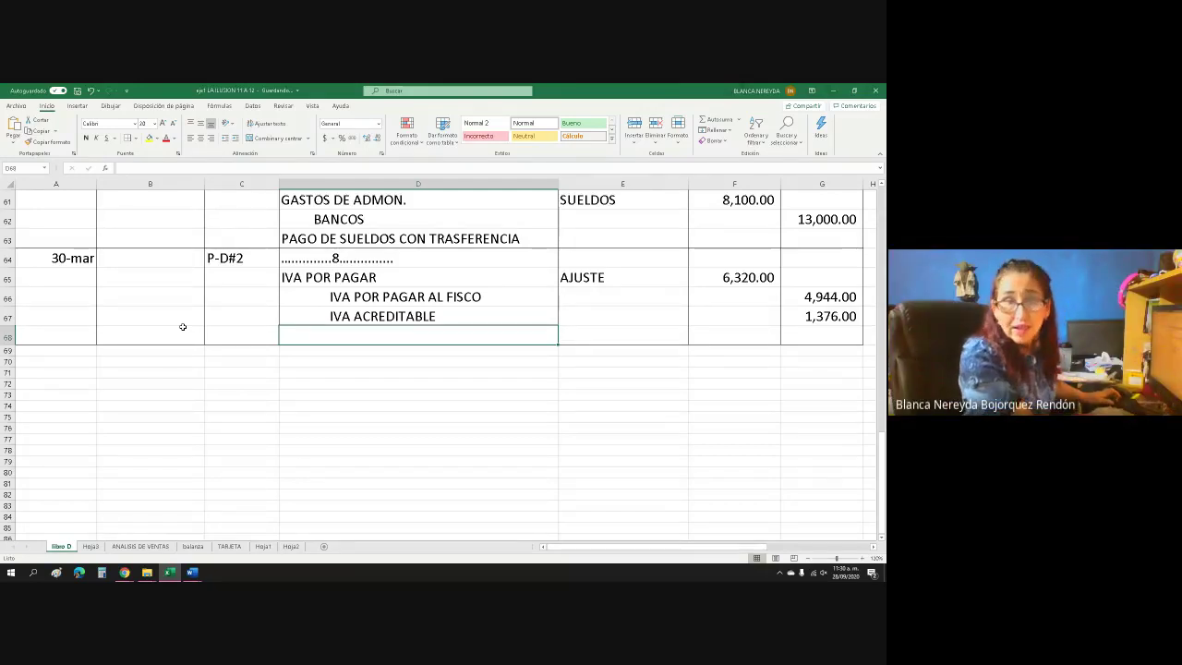
text(AJUSTE)
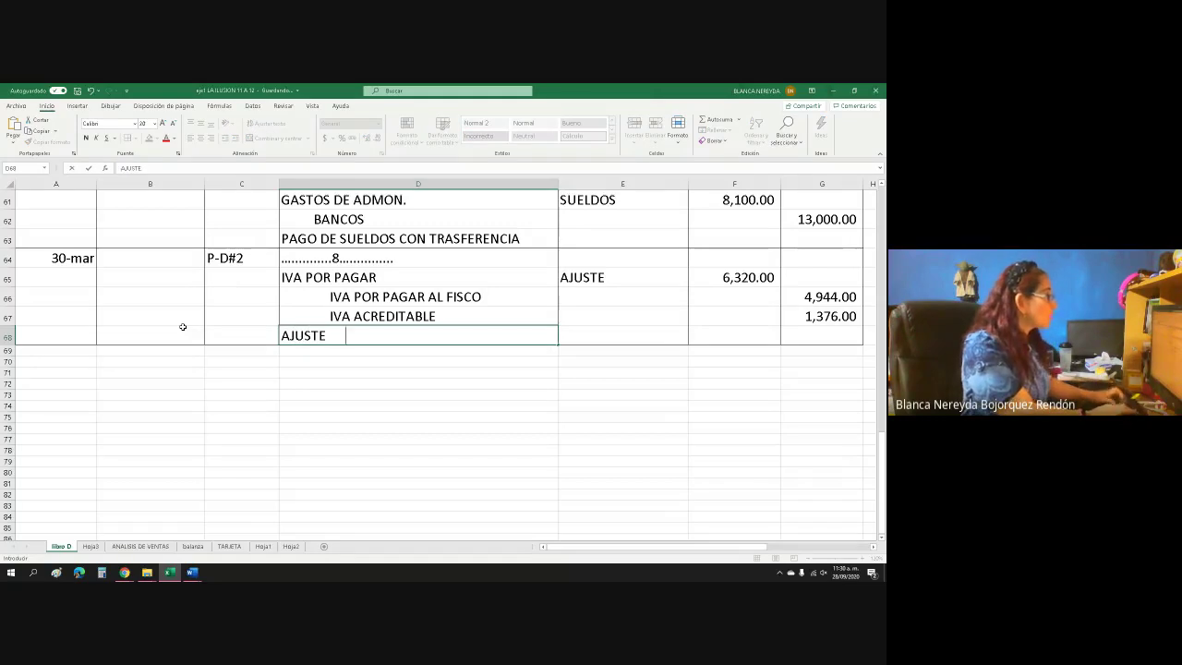
text( MEN)
key(BackSpace)
text(ENSU)
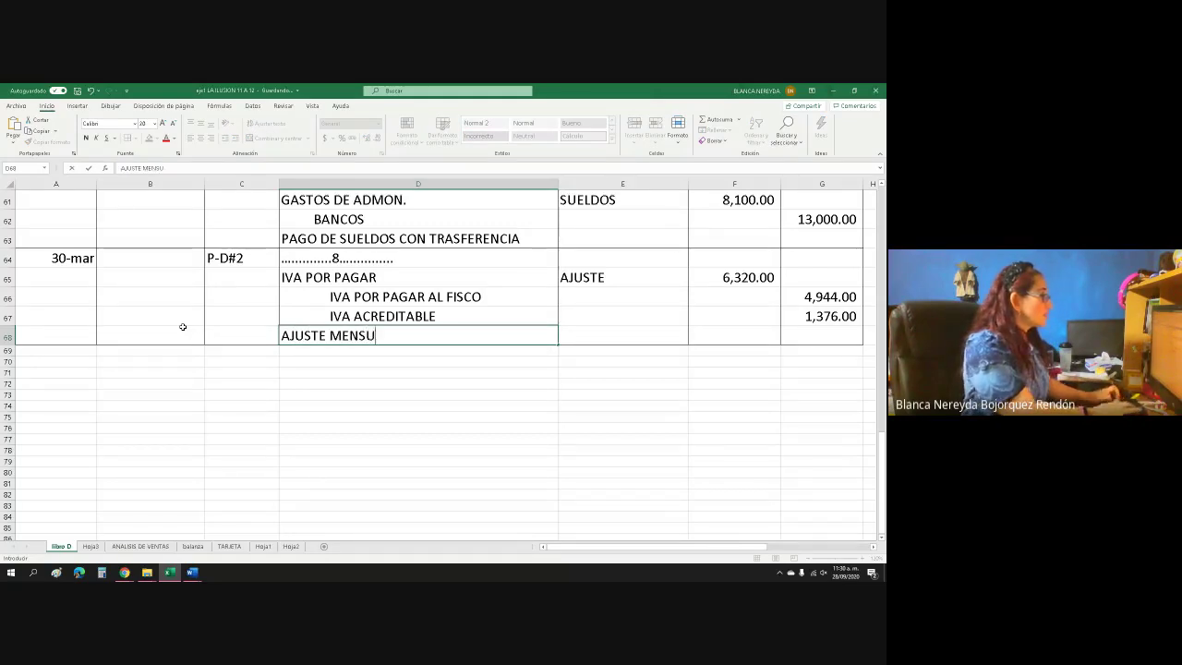
text(AL DE )
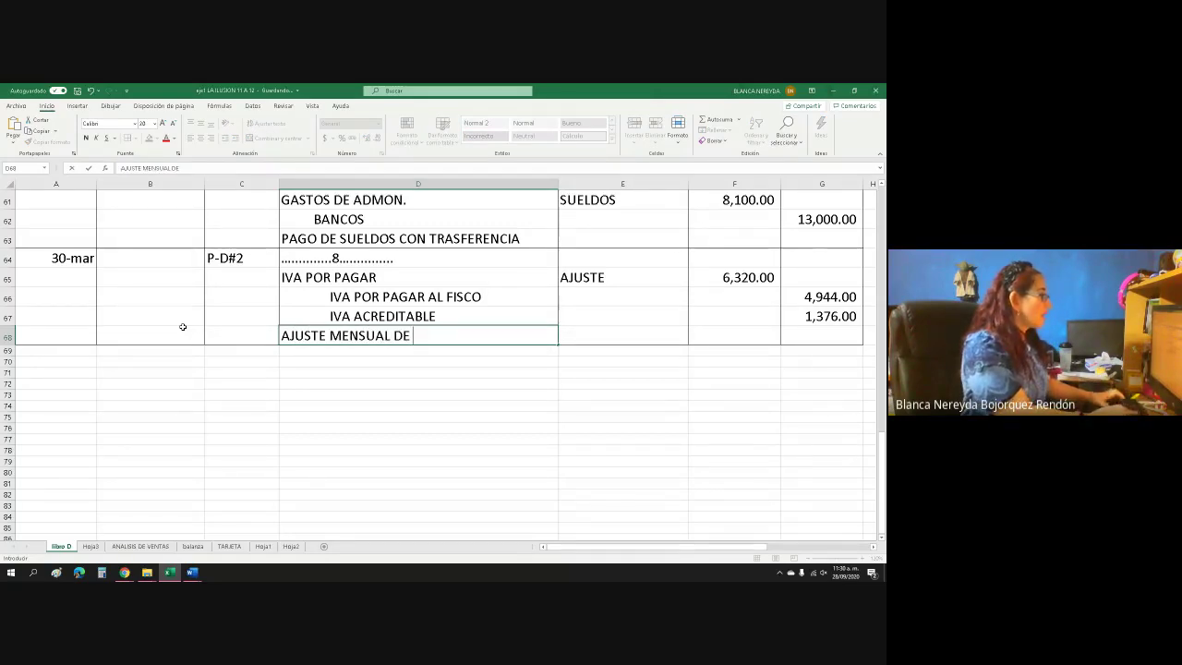
text( IVA QUE )
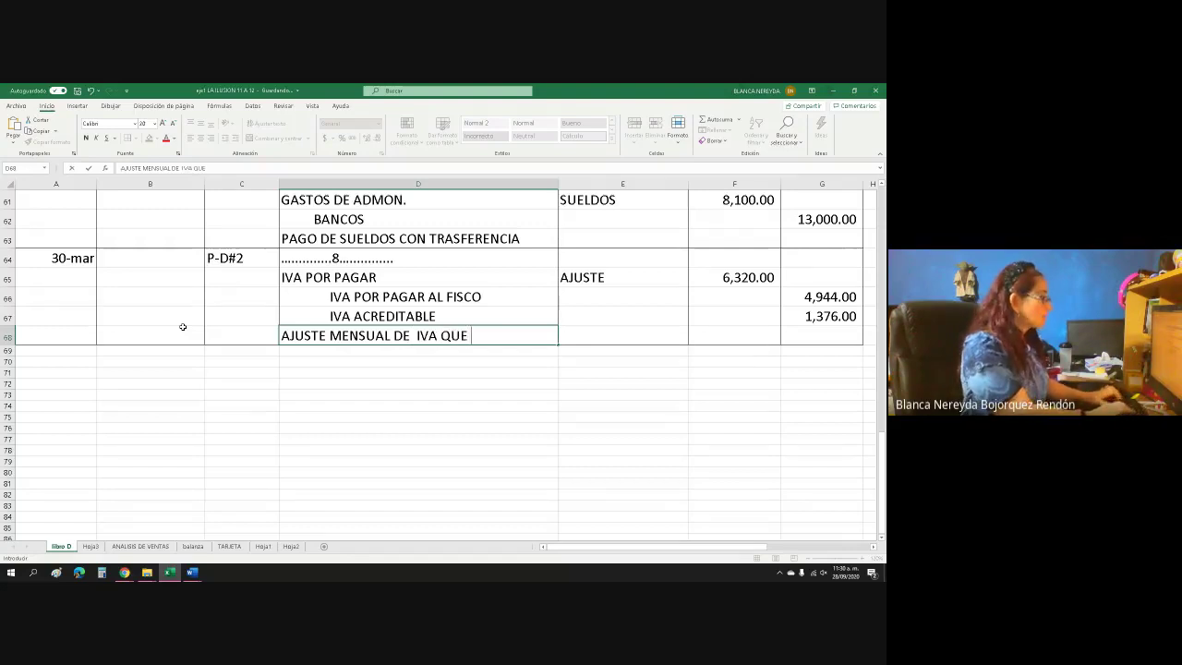
text(SALIO A PAGAR)
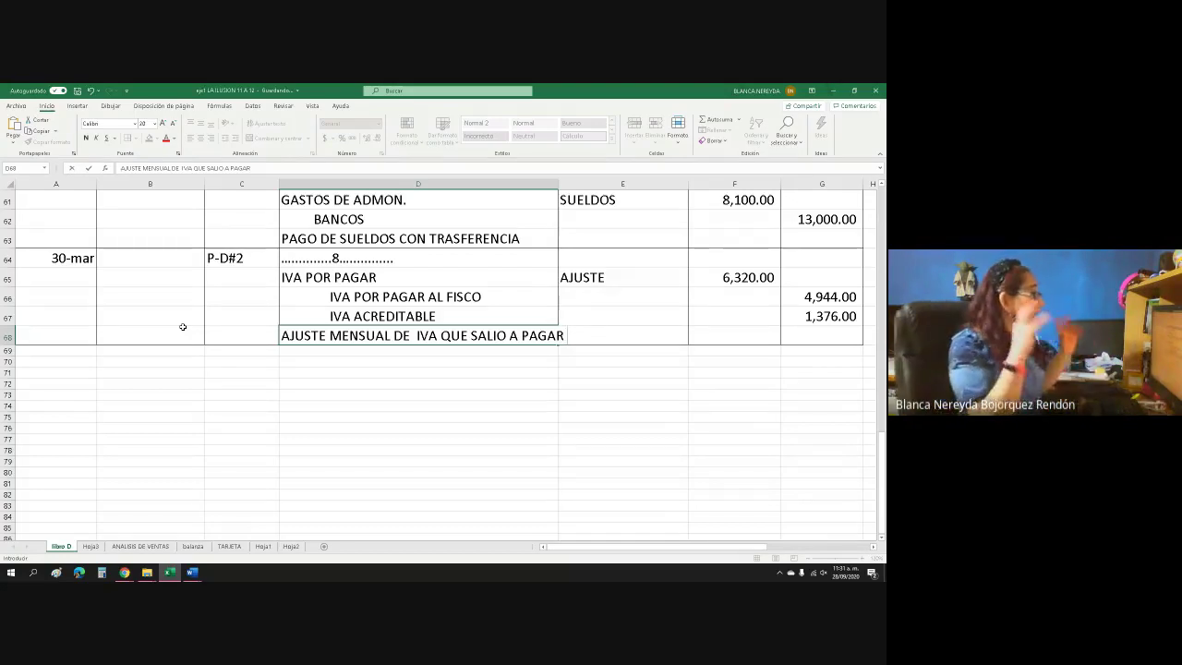
Enter account code 2104 in B65 for the IVA POR PAGAR line, matching the code used in entry 6
click(161, 277)
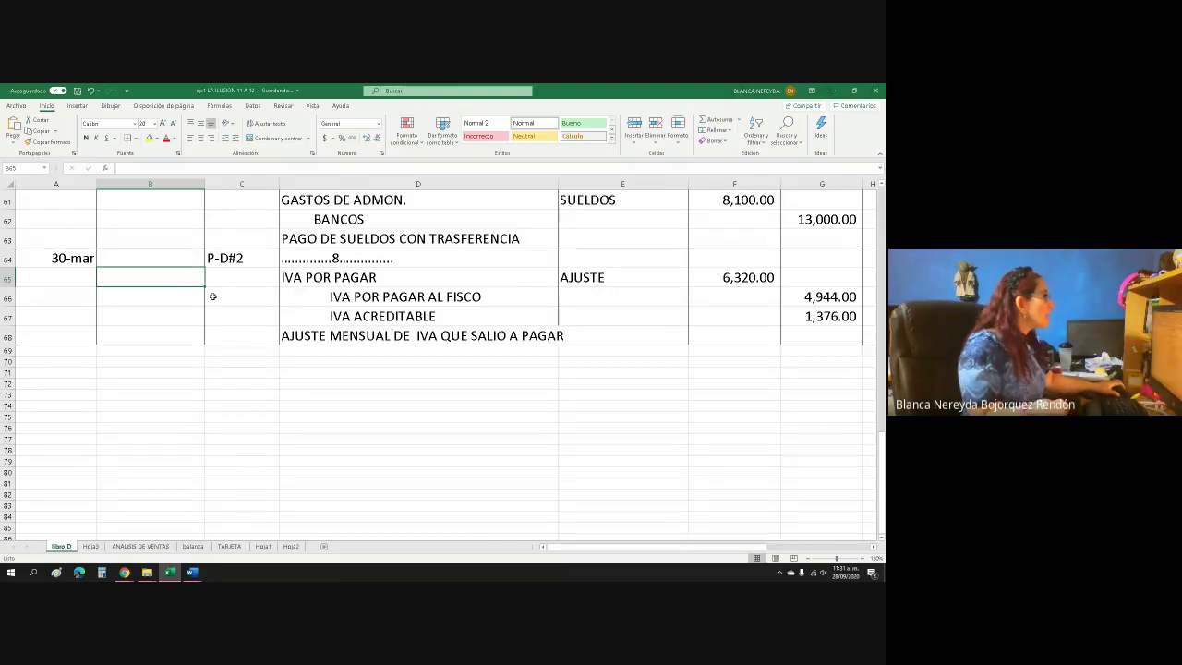
scroll(218, 297, up, 4)
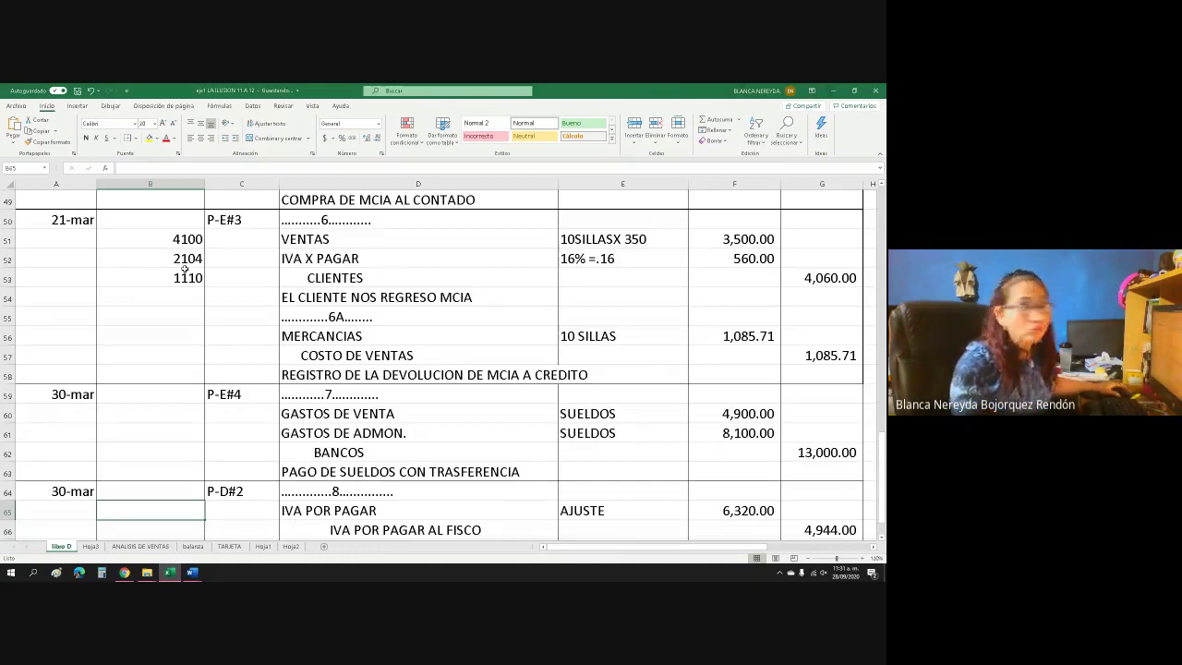
scroll(185, 267, down, 3)
text(210)
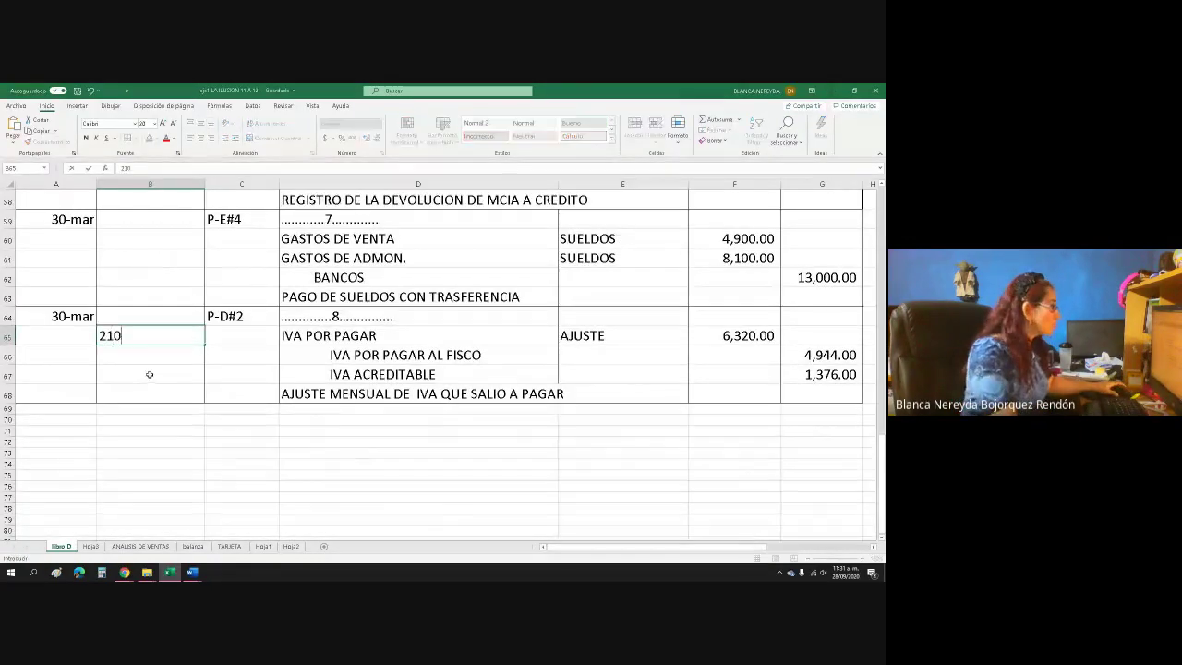
text(4)
click(143, 357)
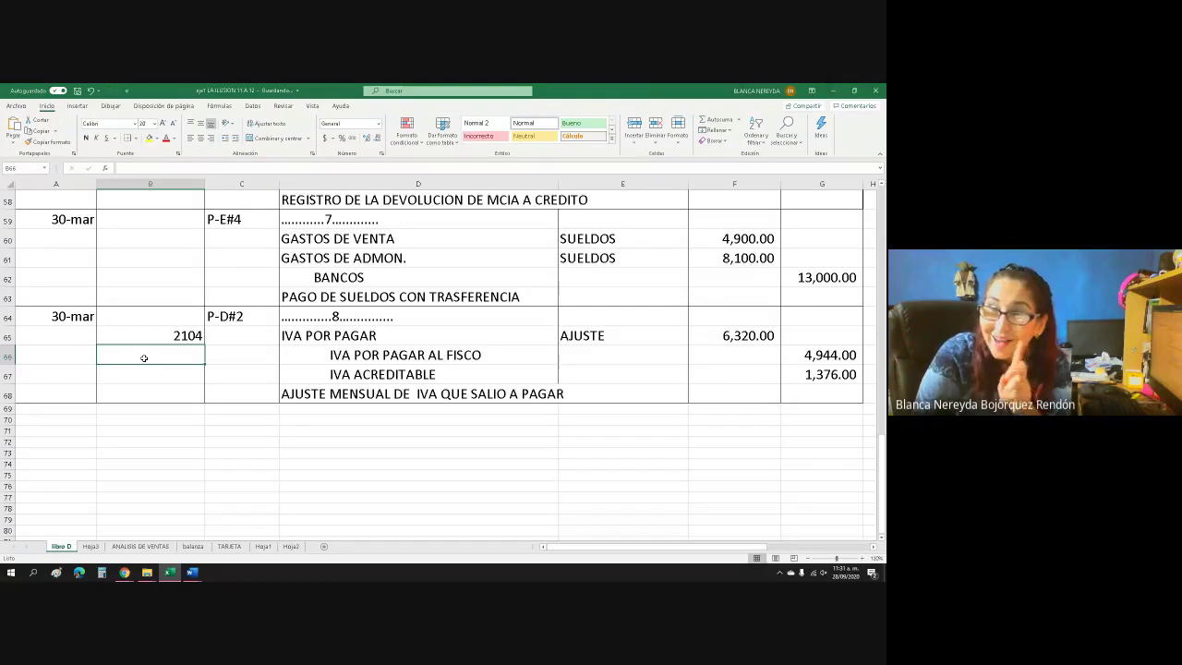
Switch to the Catalogo de cuentas document in Word and show its short-term liability accounts at 170% zoom
click(190, 573)
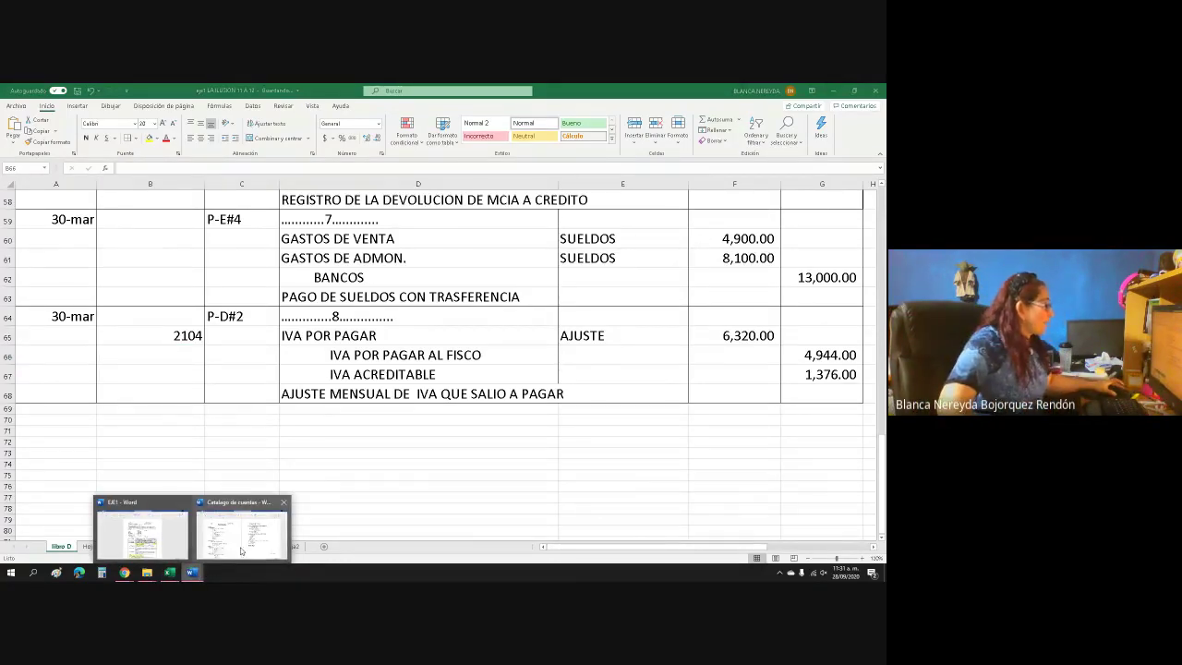
click(240, 551)
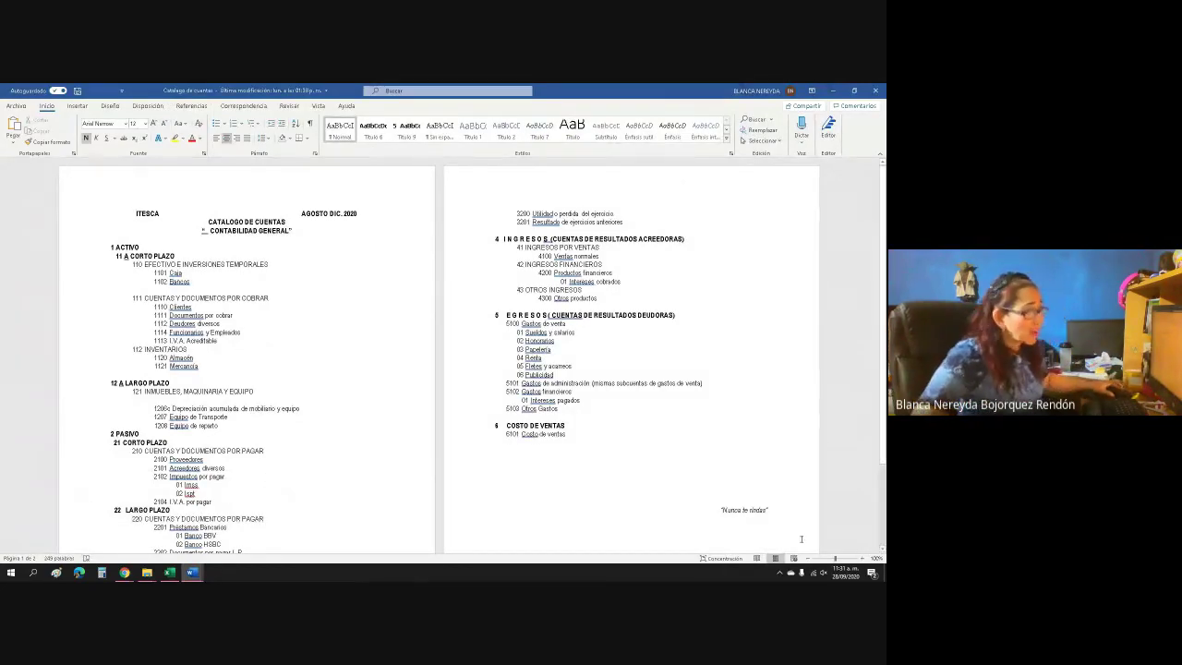
click(861, 559)
click(860, 559)
click(861, 558)
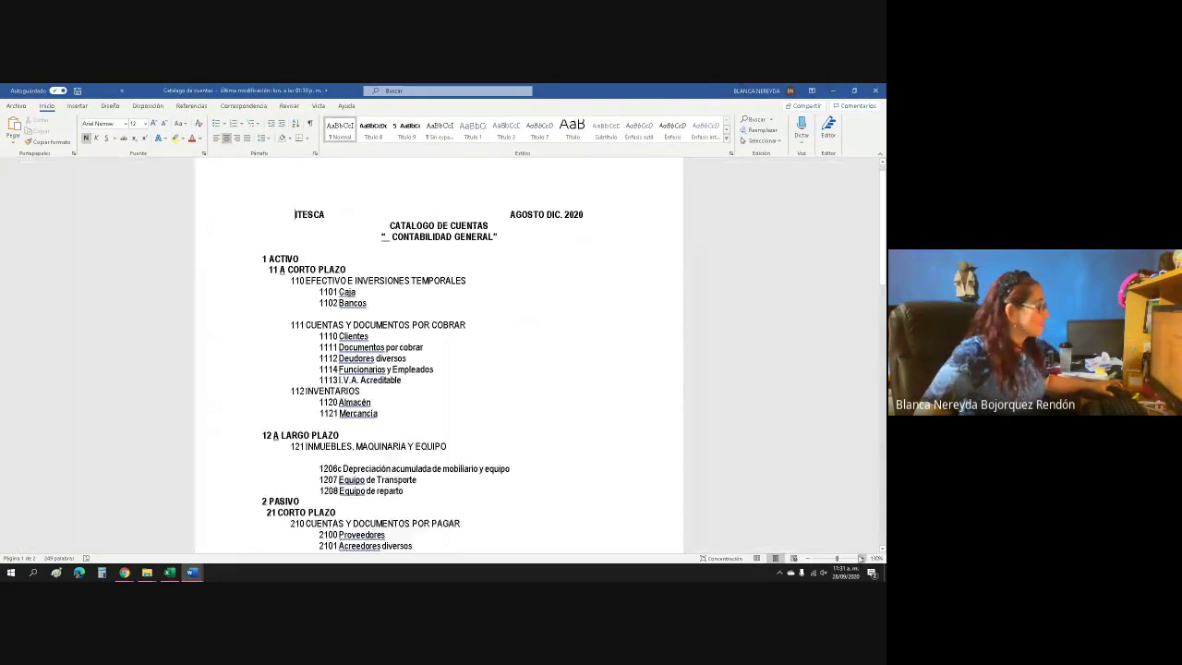
scroll(569, 445, down, 5)
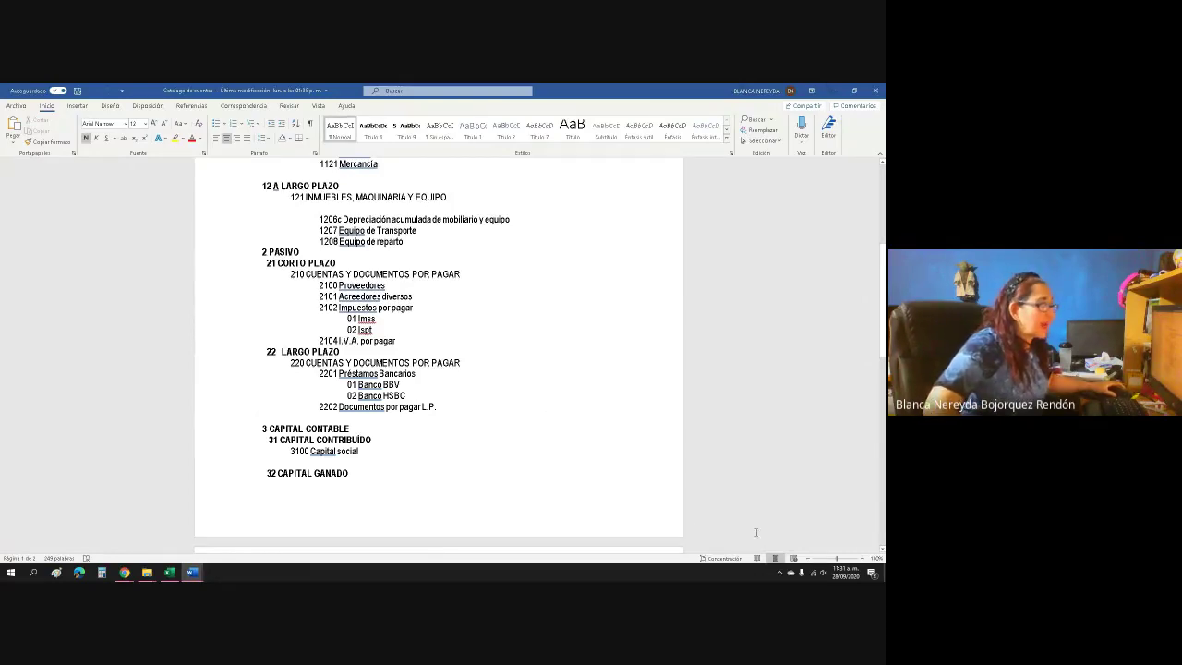
click(861, 558)
click(861, 558)
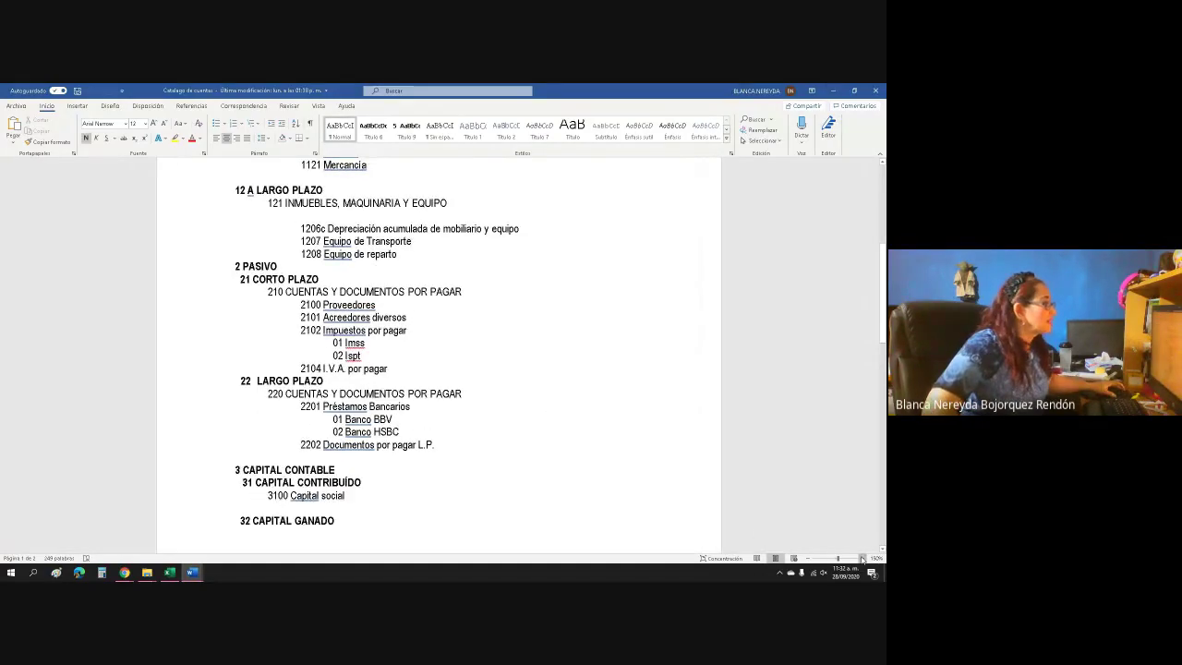
click(861, 559)
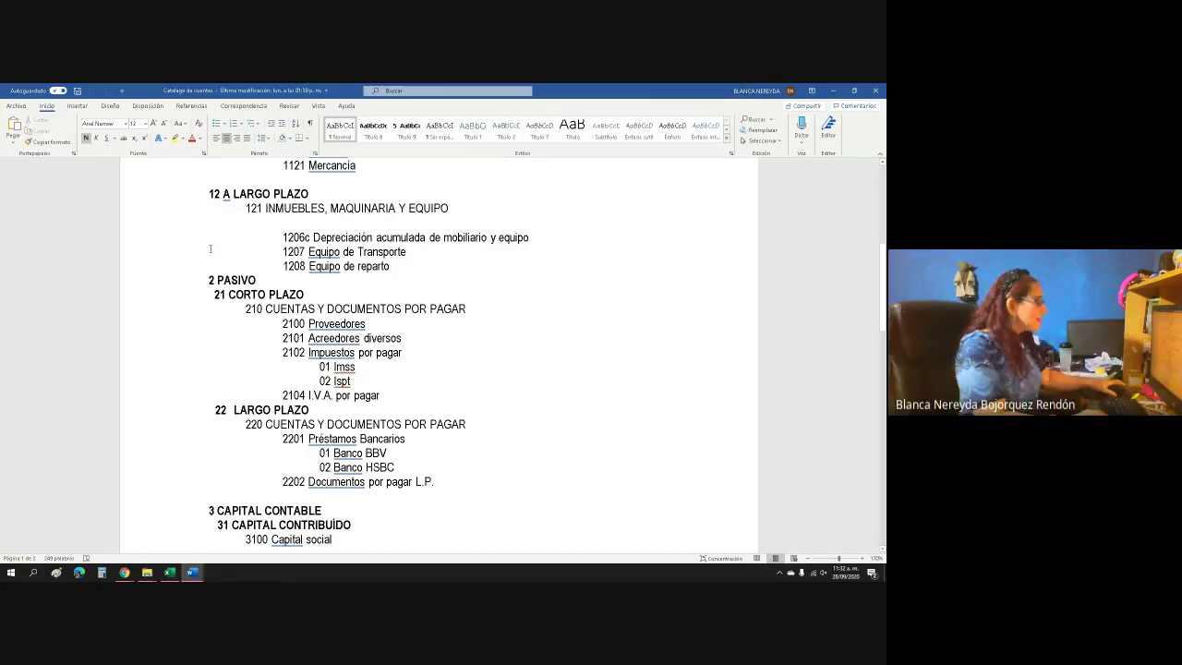
scroll(258, 382, down, 2)
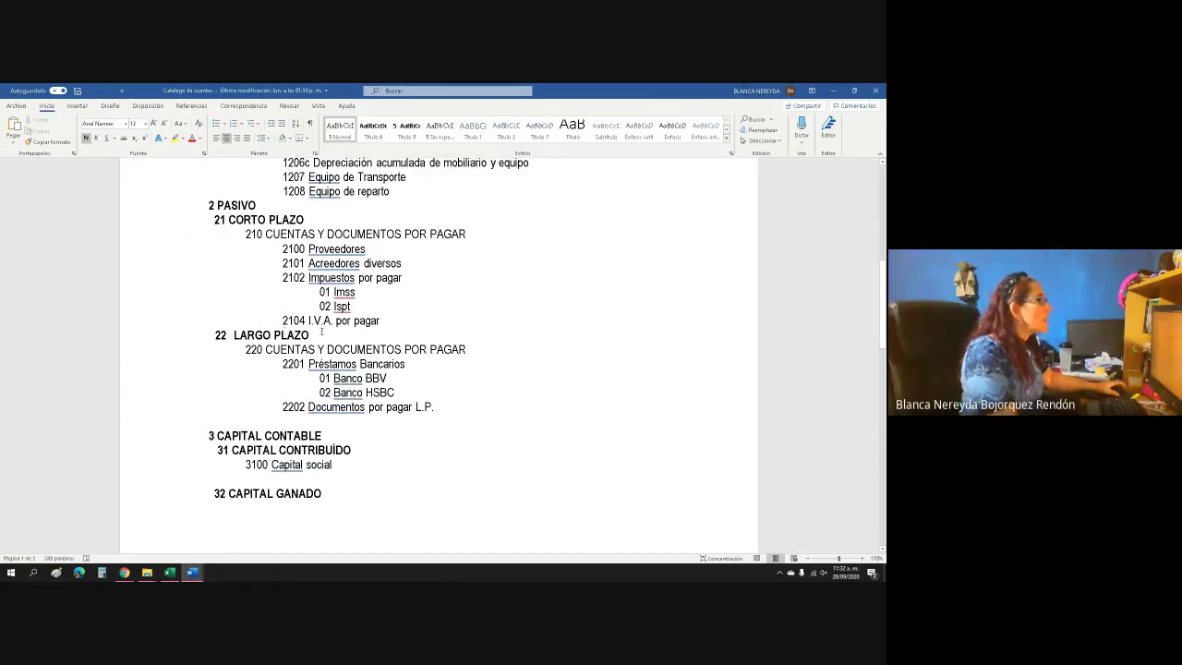
Add an indented account line reading 2105 I.V.A. Por pagar al Fisco directly below account 2104 in the catalogue
click(384, 320)
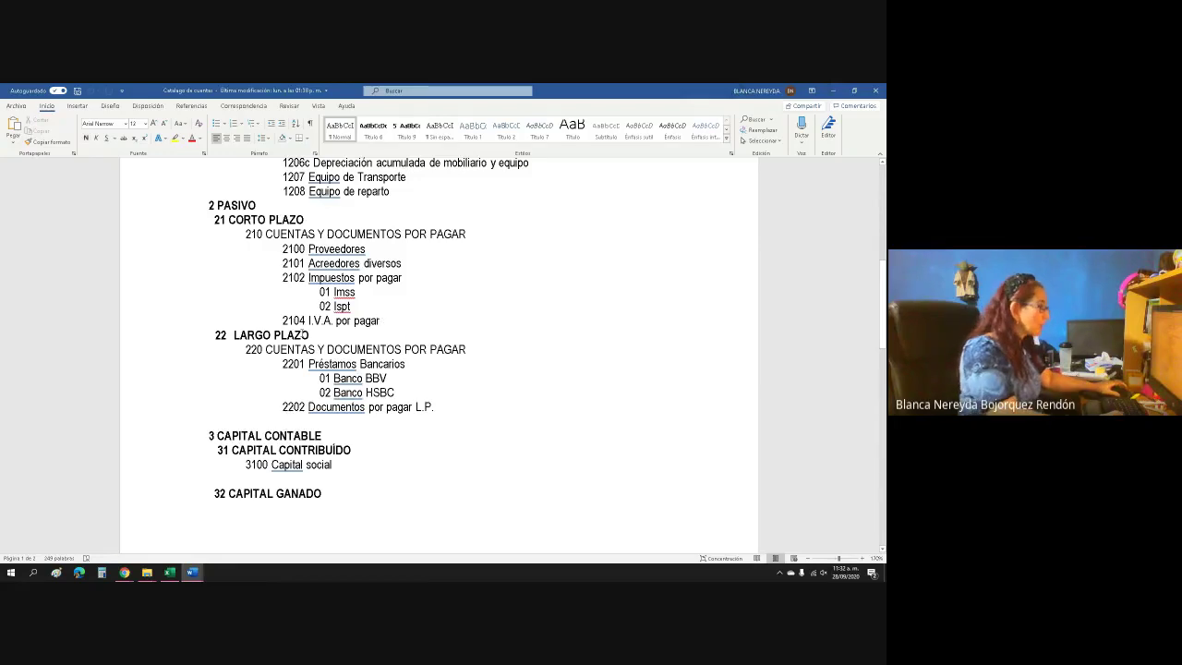
key(Return)
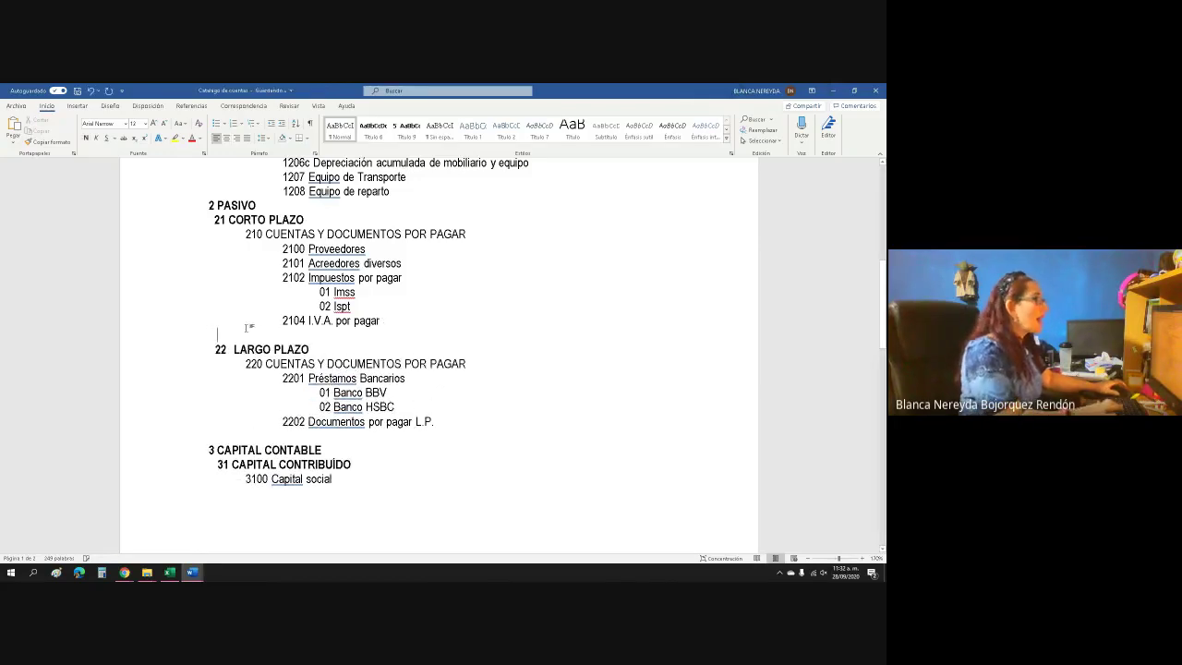
key(Tab)
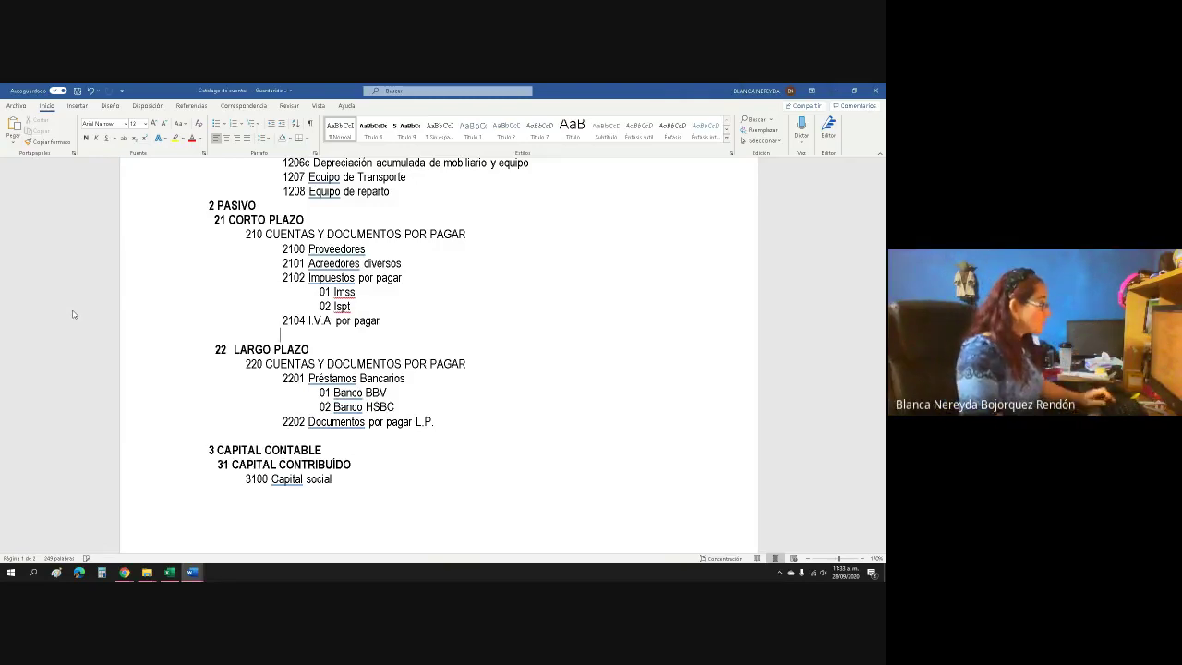
text(2105)
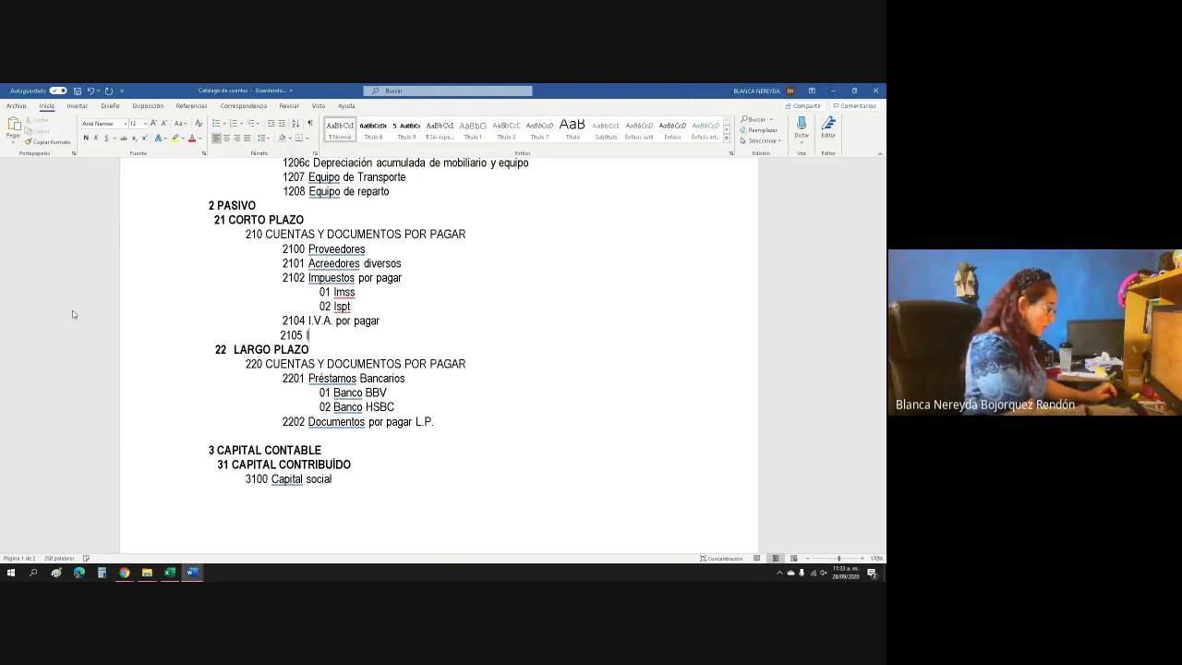
text( I.V.A.)
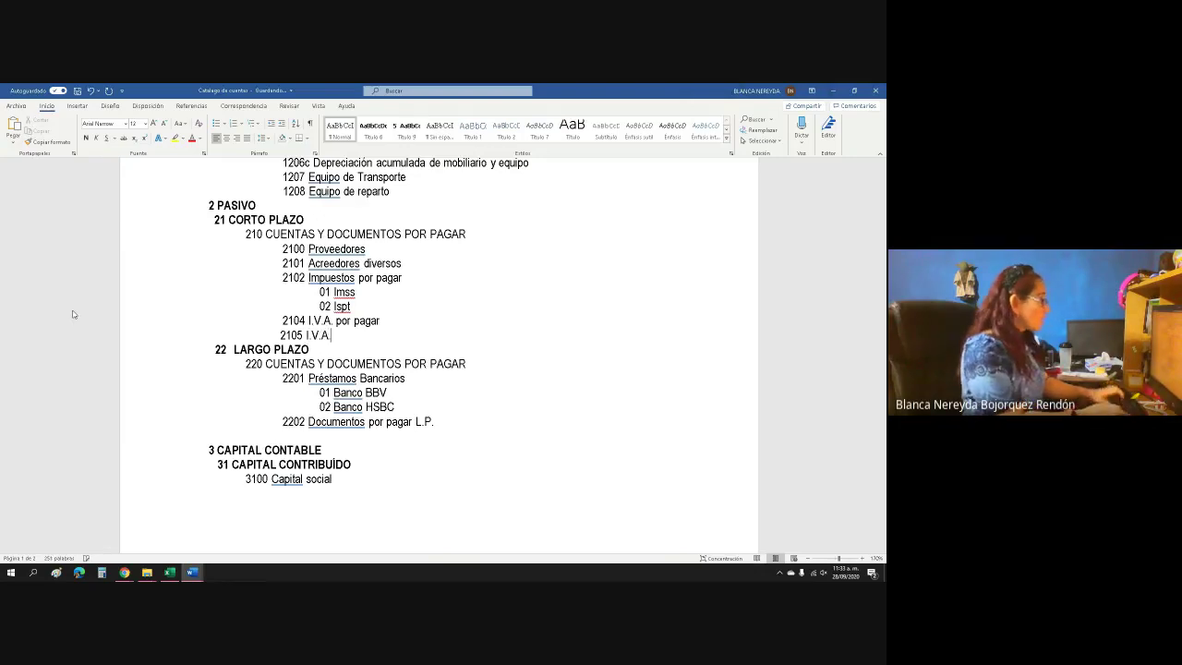
text( POR PAG)
key(BackSpace)
key(BackSpace)
key(BackSpace)
key(BackSpace)
key(BackSpace)
key(BackSpace)
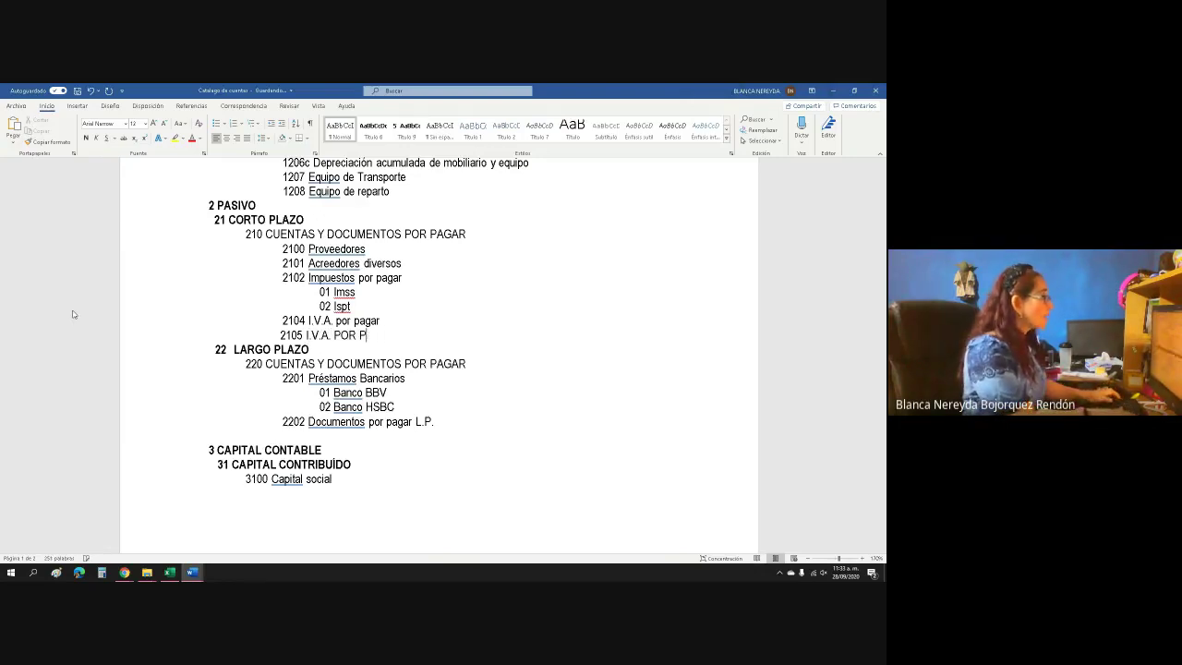
text(or pag)
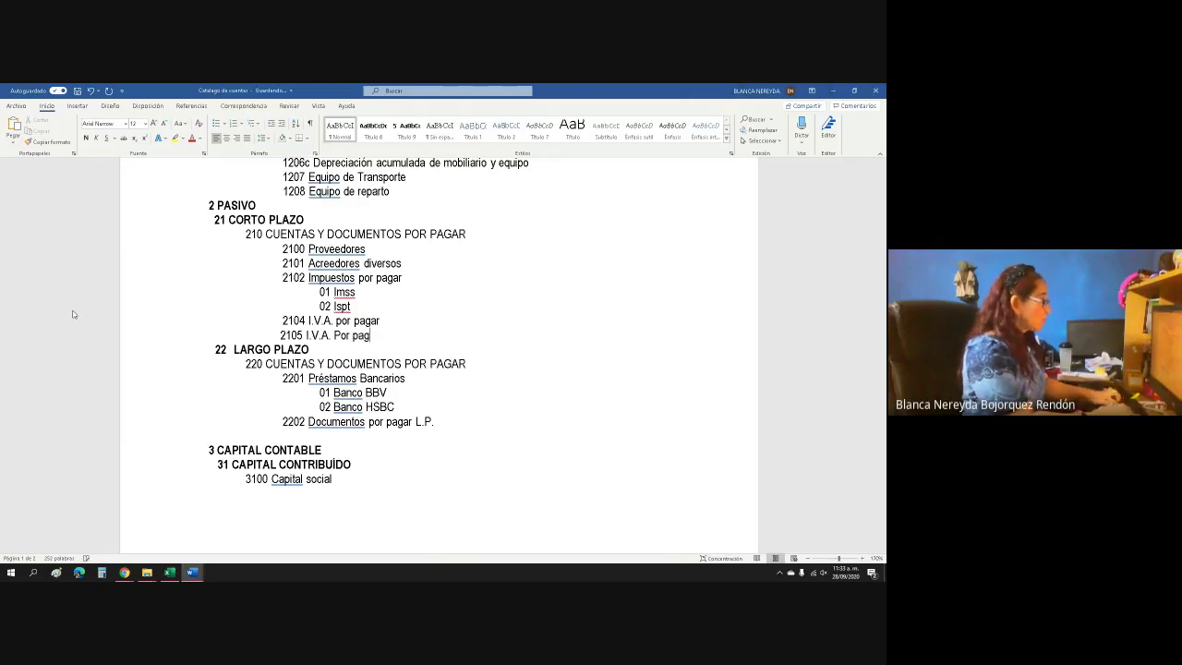
text(ar al )
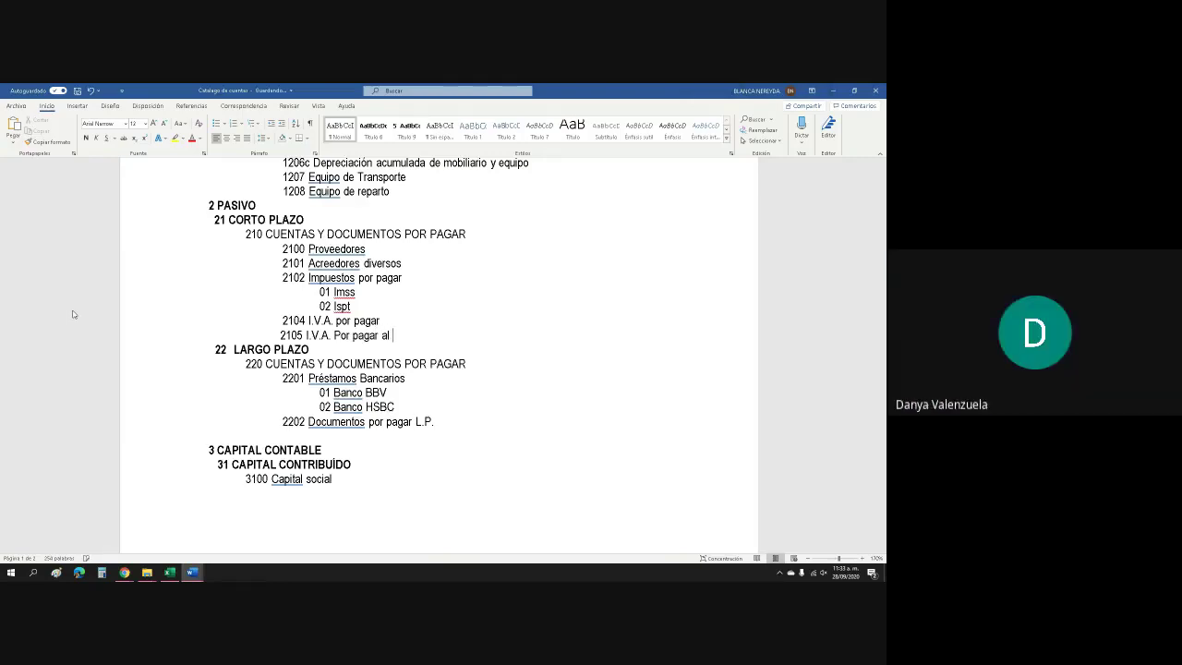
text(Fisco)
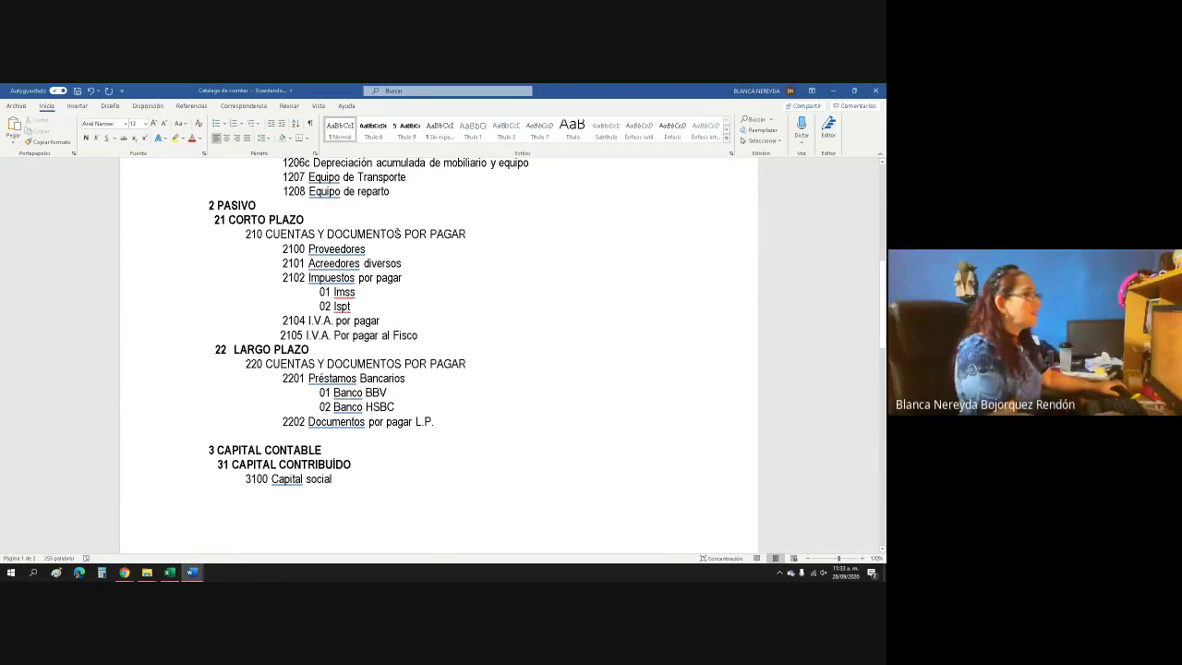
Save the account catalogue, return to the journal workbook in Excel and enter account code 2105 in B66 for IVA POR PAGAR AL FISCO
click(77, 90)
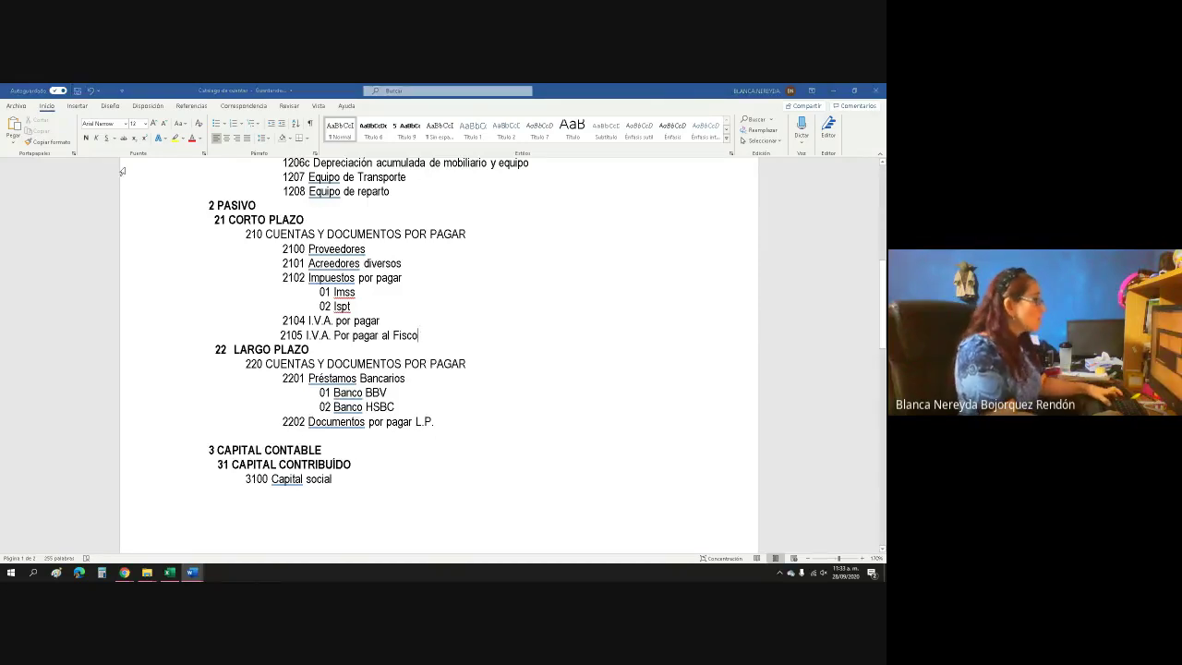
key(alt+Tab)
text(2105)
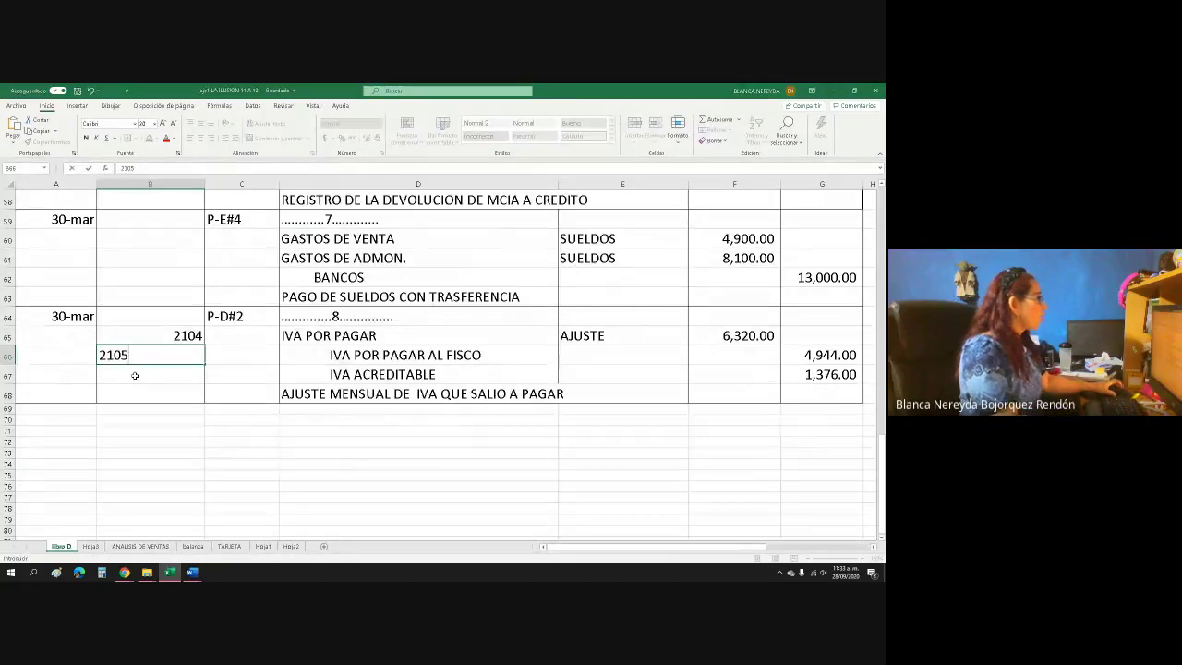
key(Return)
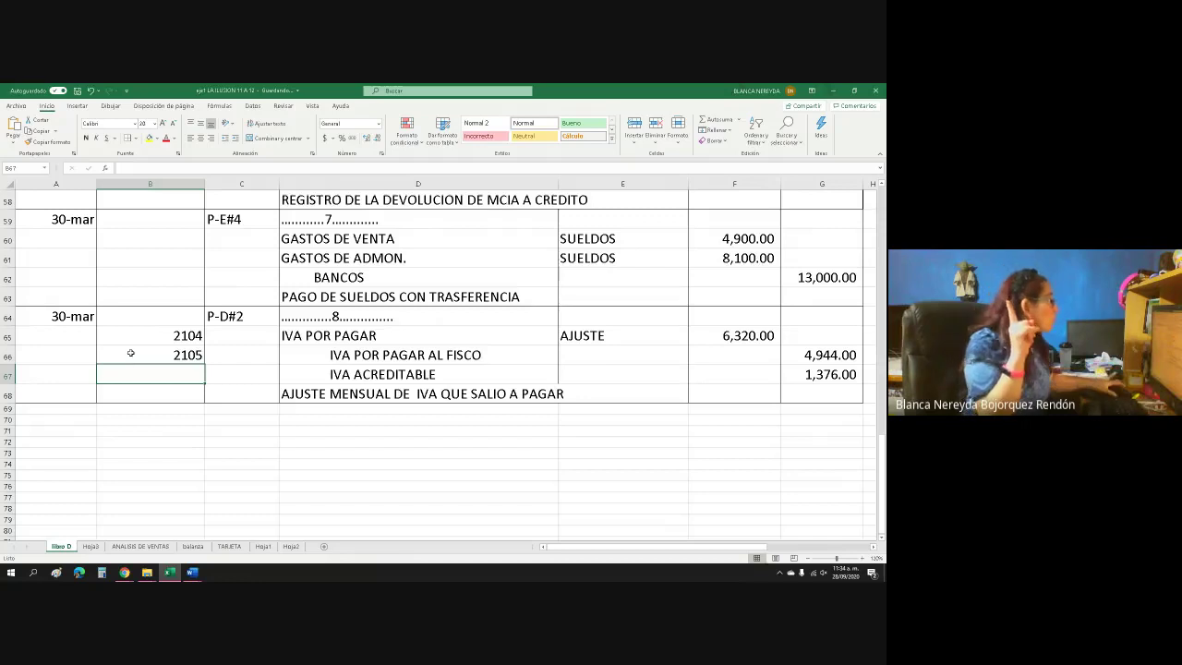
Look up the IVA ACREDITABLE account code in the earlier journal entries and enter 1113 in B67 for entry 8
scroll(225, 286, up, 2)
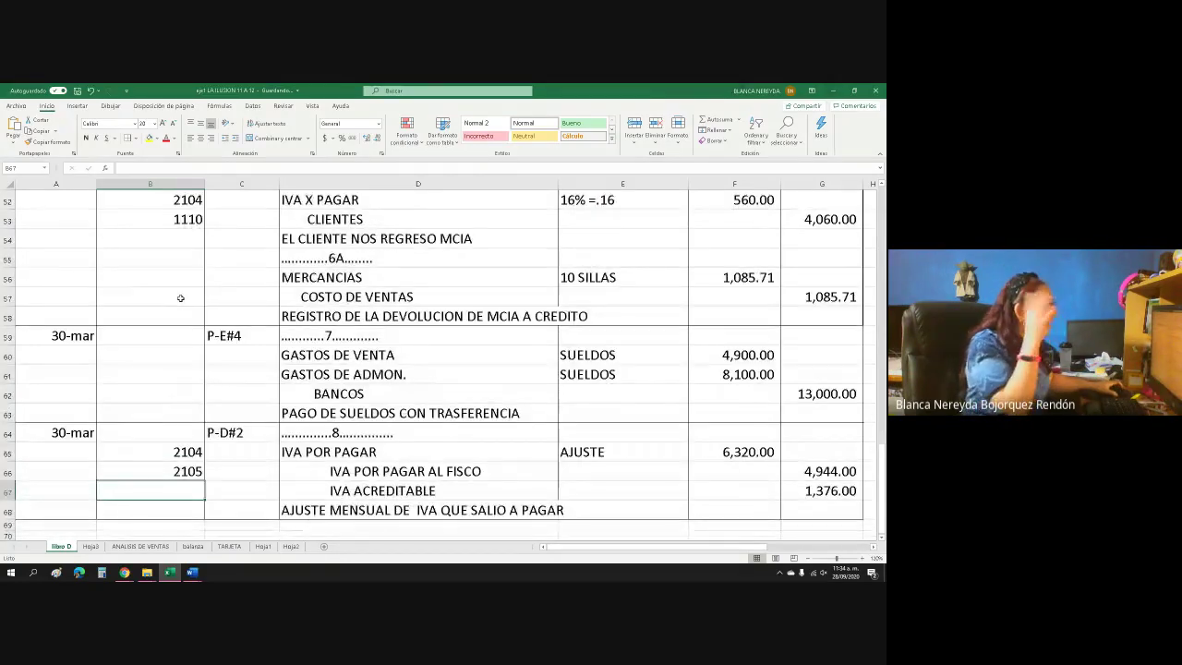
scroll(163, 305, up, 1)
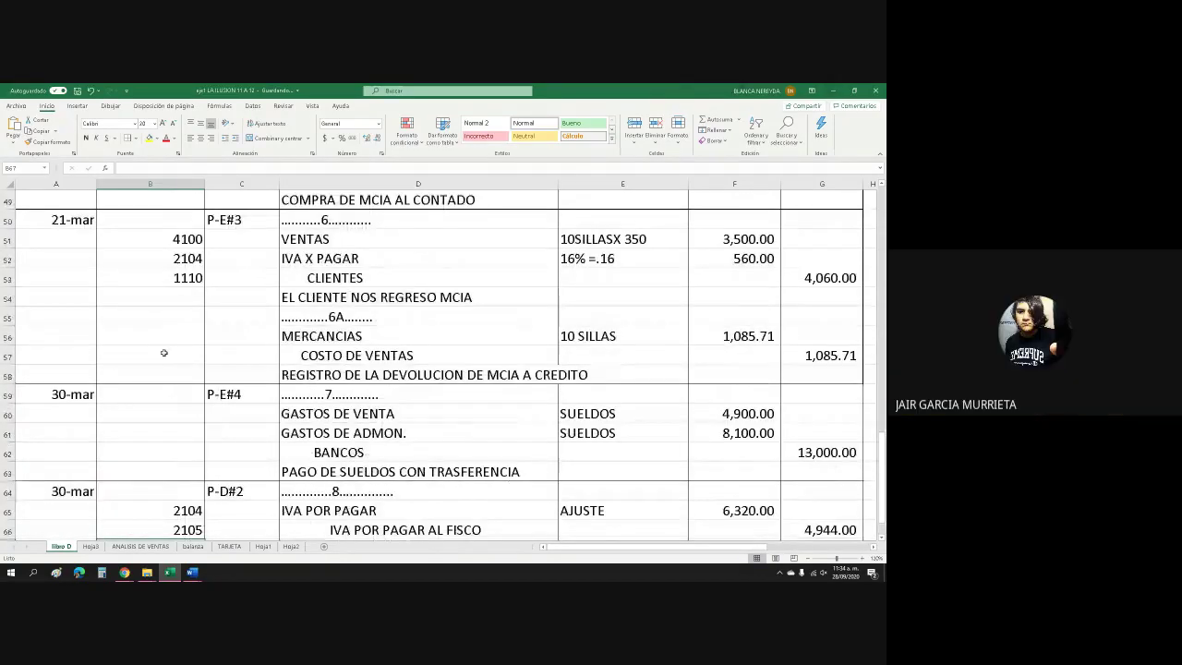
scroll(163, 353, up, 4)
scroll(164, 352, up, 1)
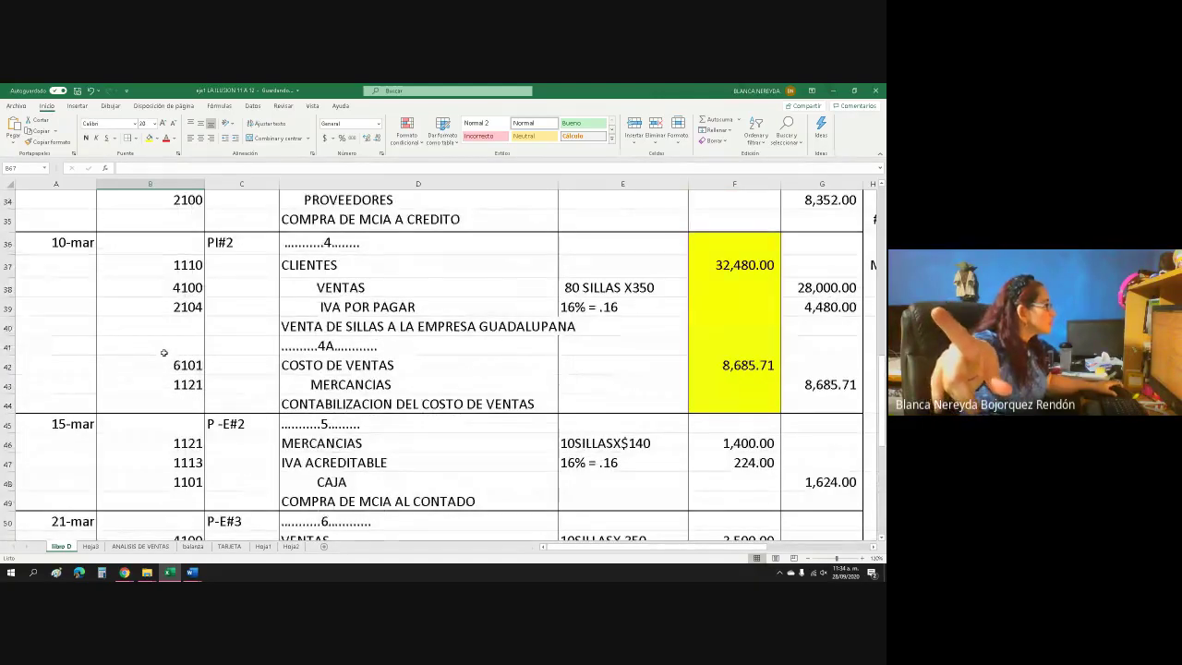
scroll(164, 352, up, 2)
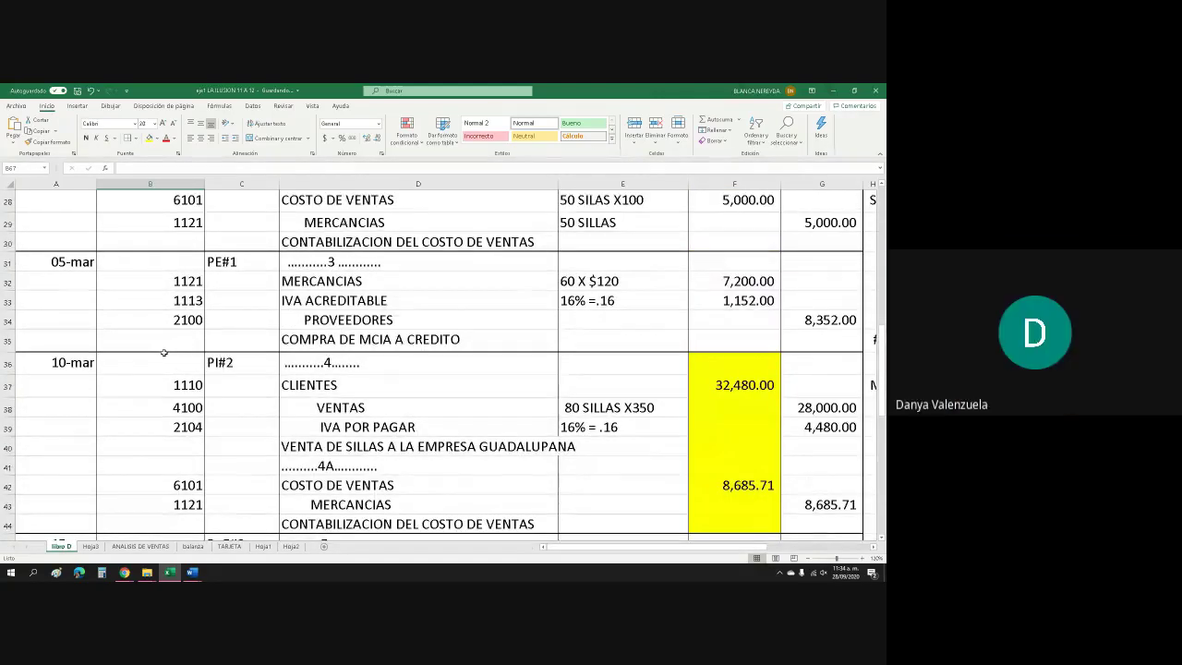
scroll(163, 352, down, 10)
scroll(163, 363, down, 2)
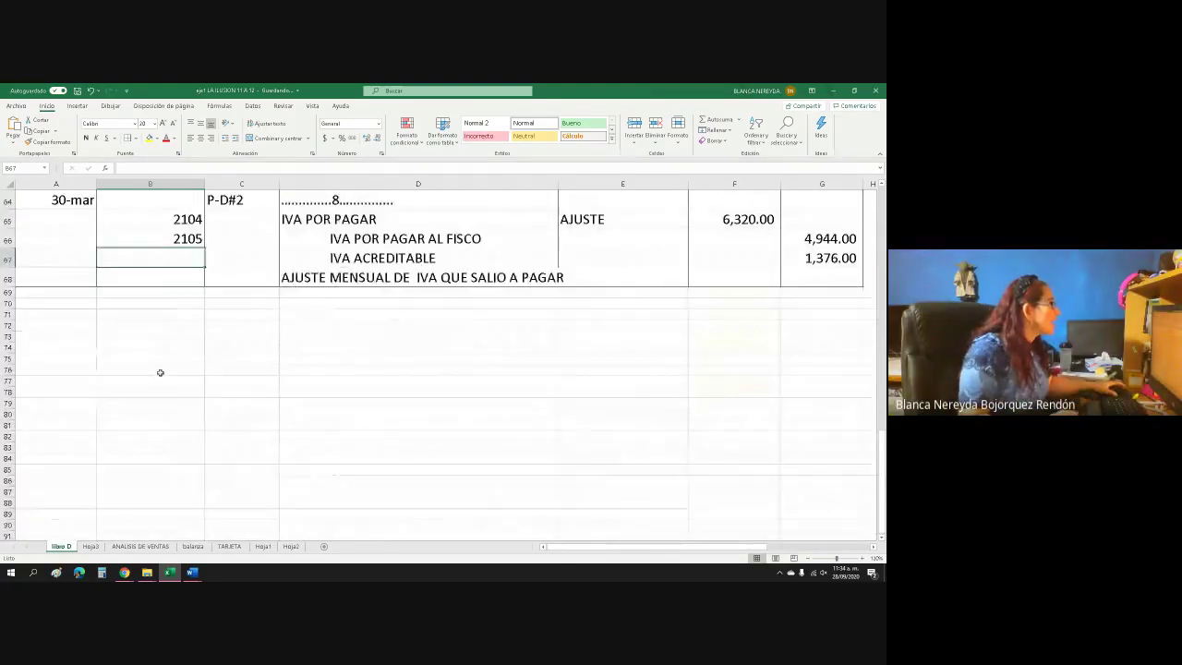
text(1113)
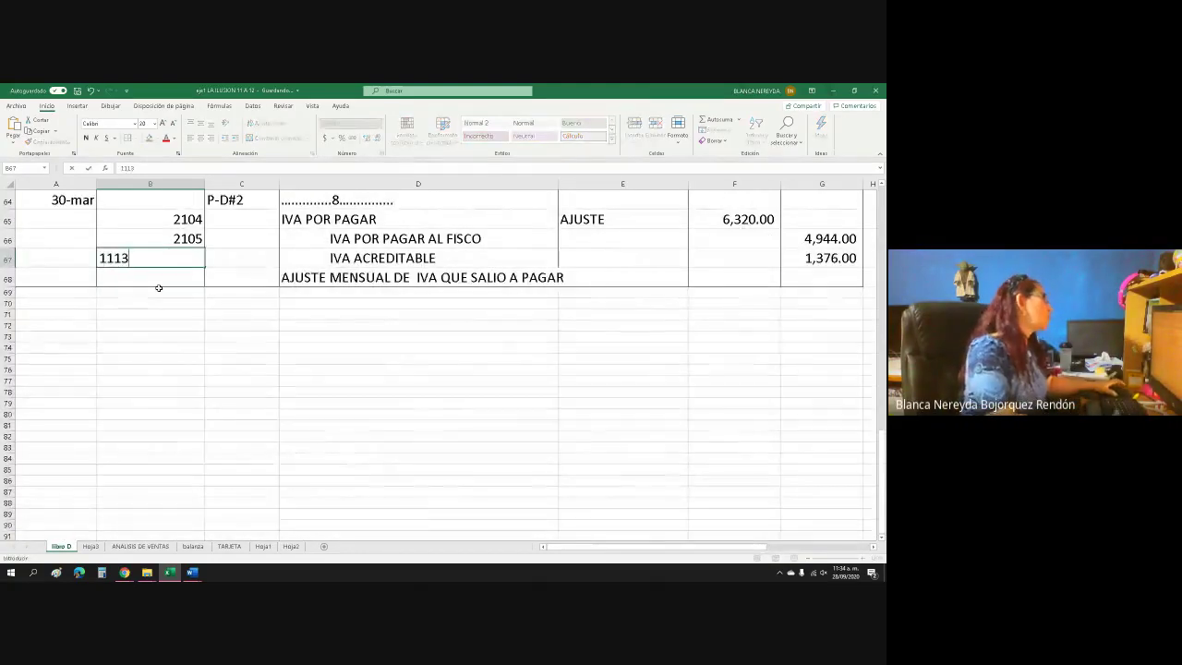
click(169, 323)
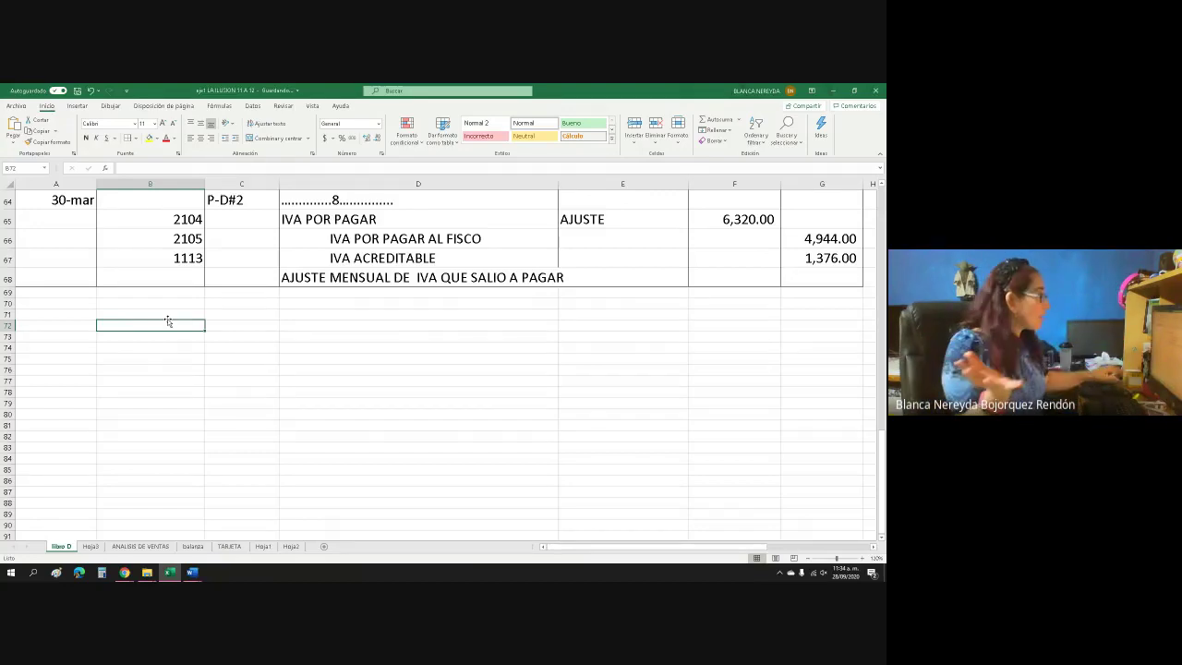
Move the PROVEEDORES T-account block I39:L44 down two rows so it starts at I41
scroll(497, 397, up, 1)
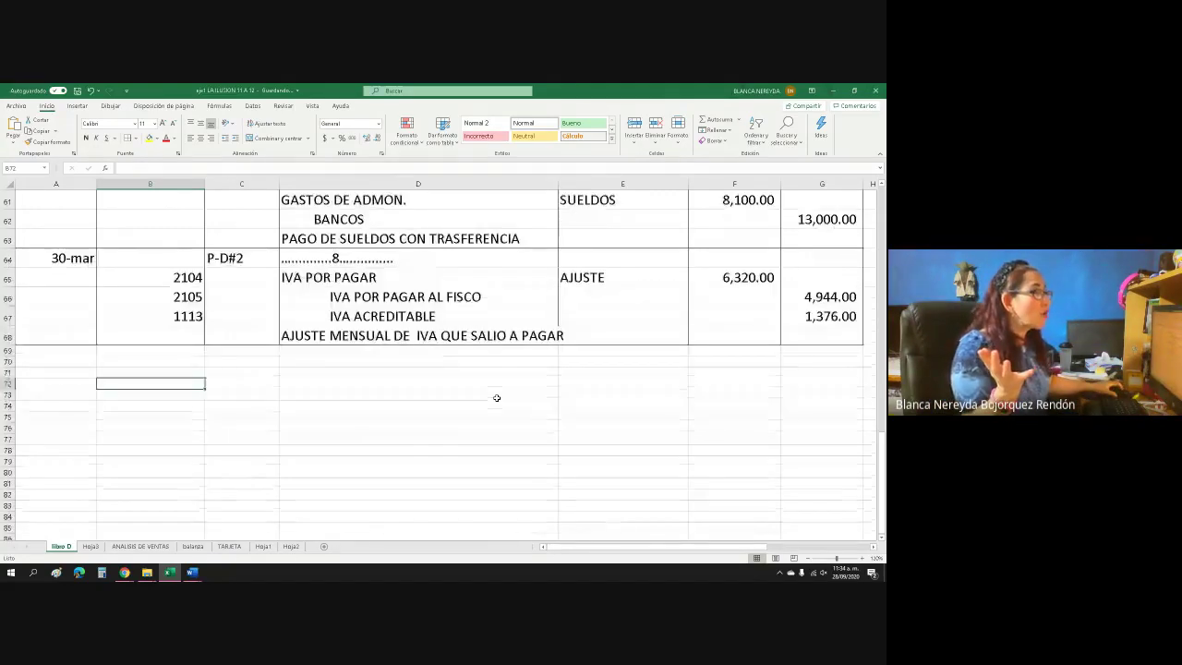
click(302, 272)
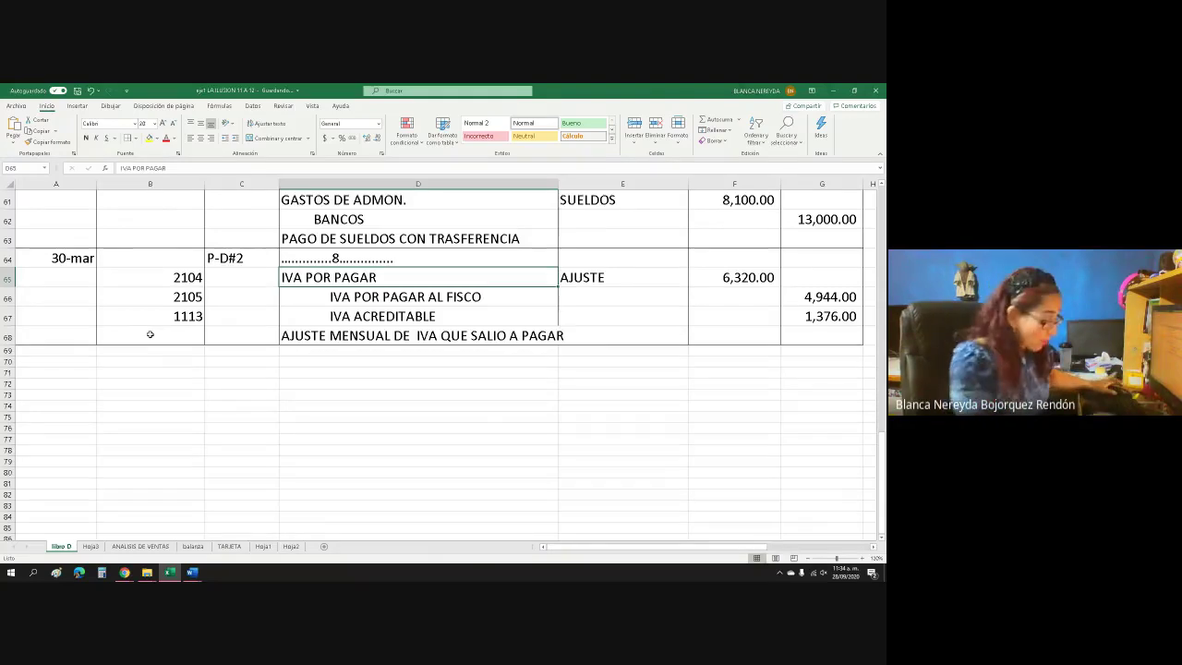
key(Right)
key(Right)
key(Right)
key(Right)
key(Right)
key(Right)
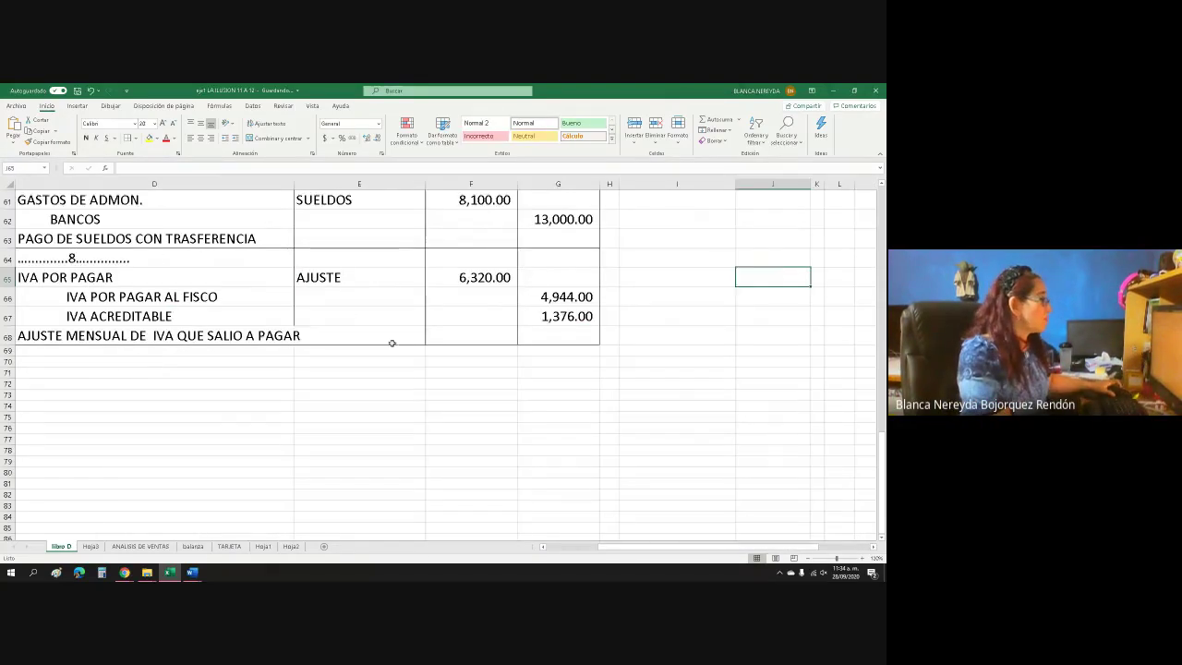
scroll(445, 313, up, 1)
scroll(445, 313, up, 8)
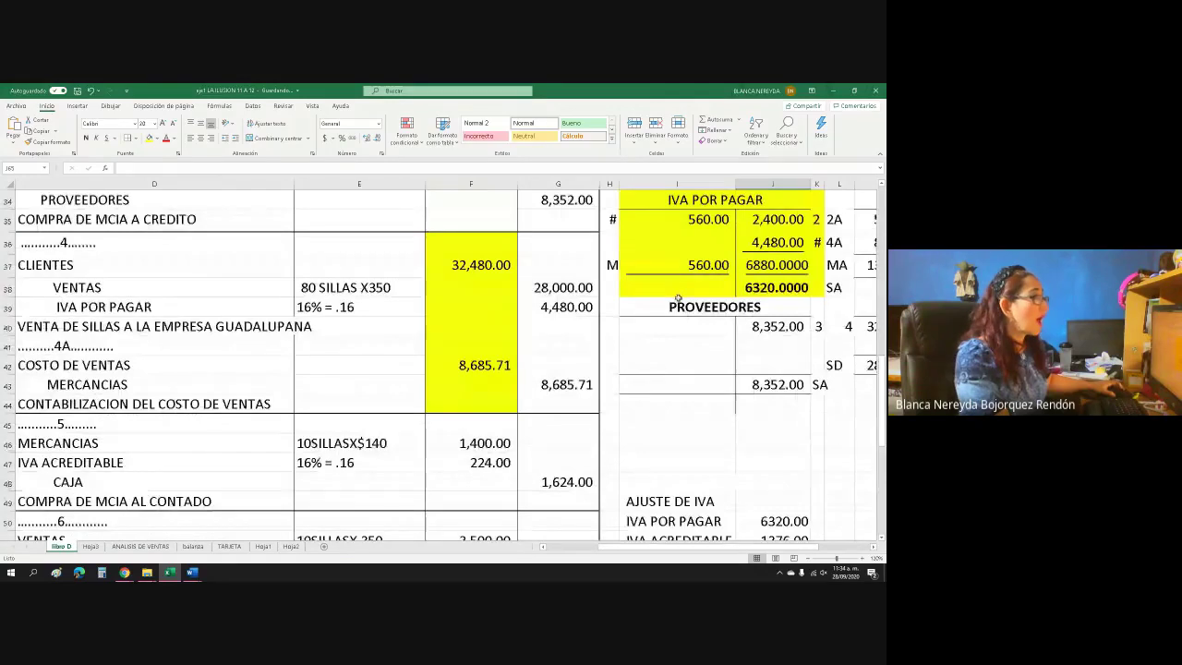
drag(634, 310, 826, 404)
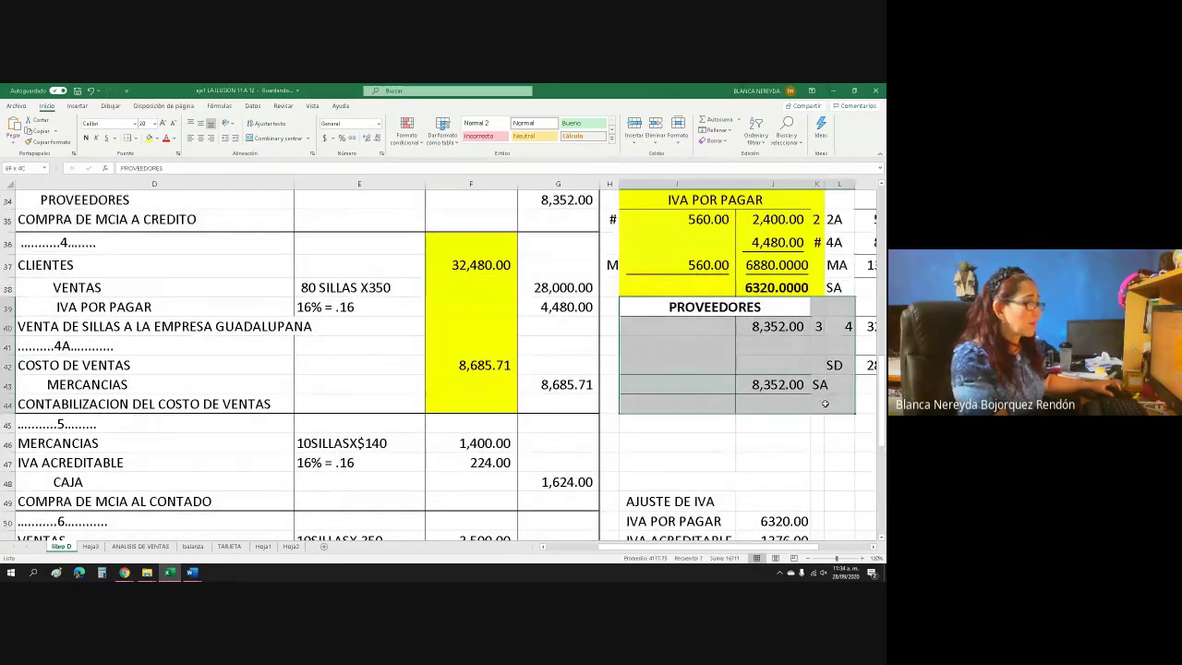
right_click(696, 349)
click(720, 308)
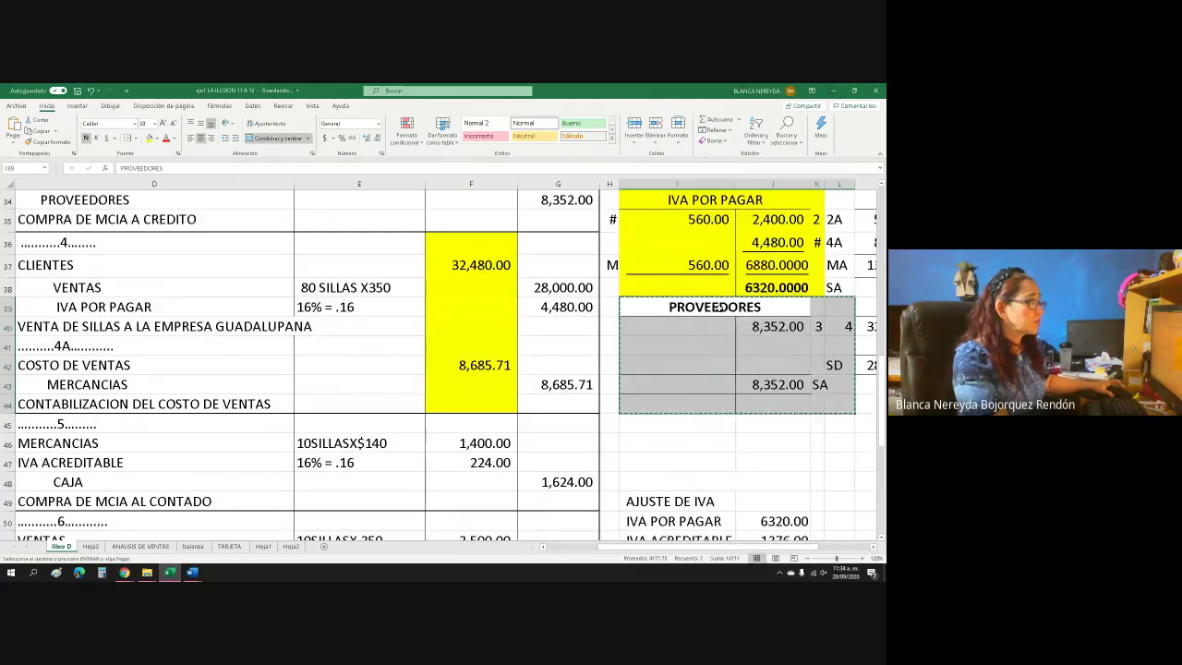
click(659, 355)
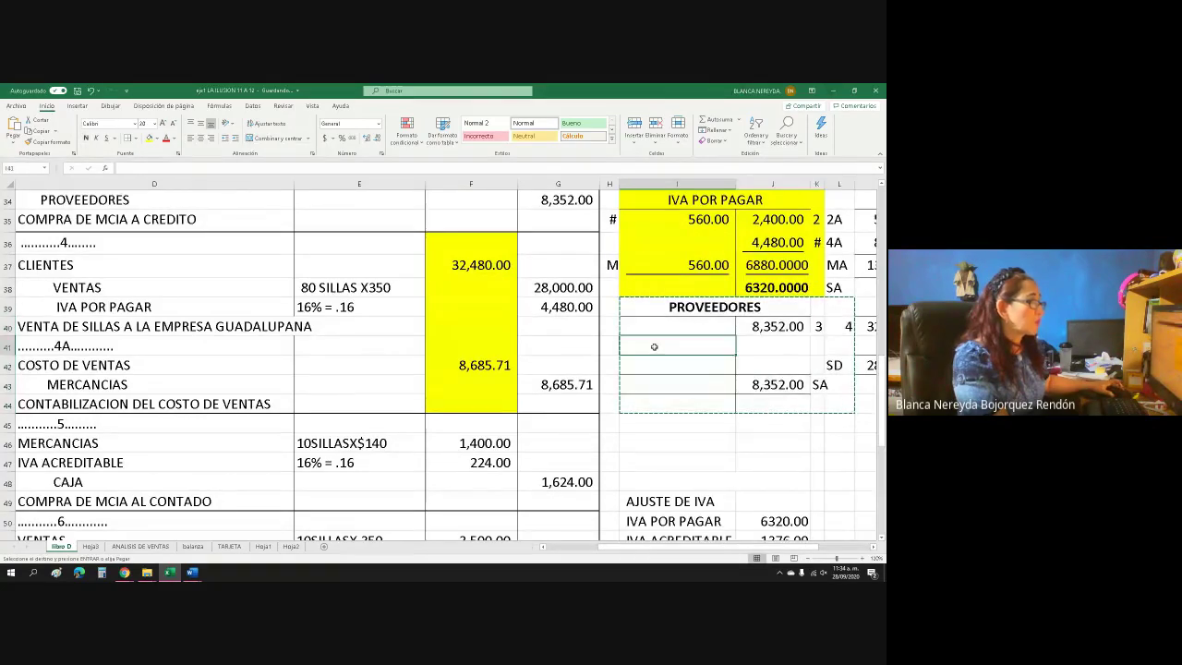
click(12, 130)
click(661, 460)
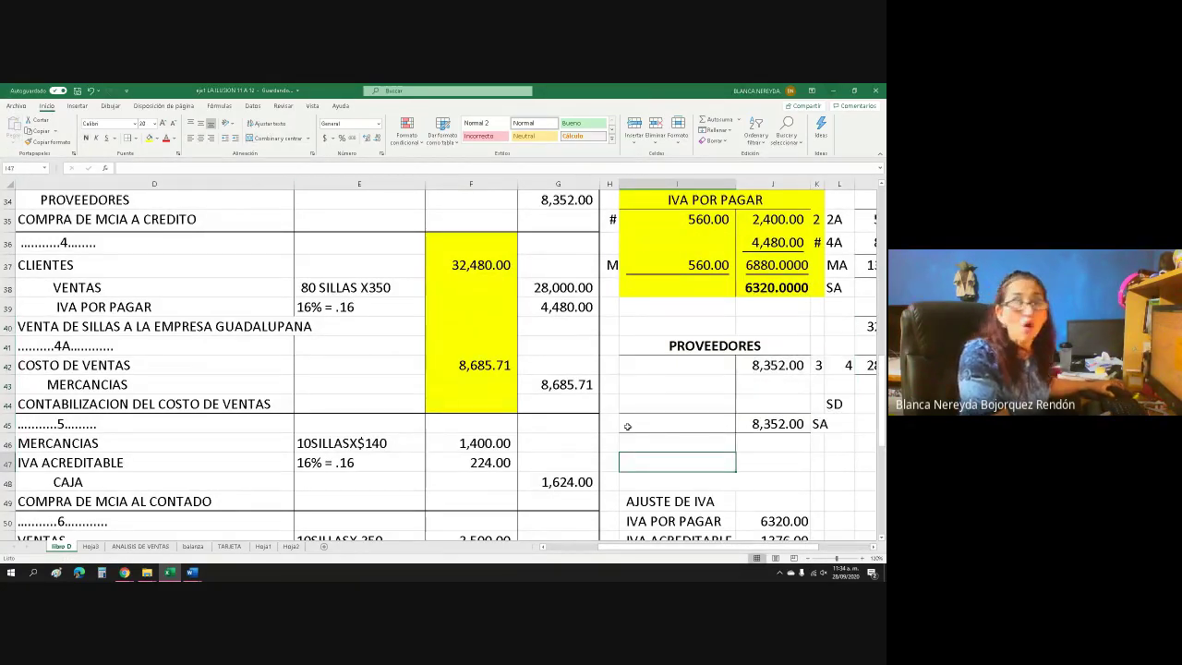
Post the entry 8 adjustment to the debit side of the IVA POR PAGAR T-account by linking I38 to F65
click(677, 317)
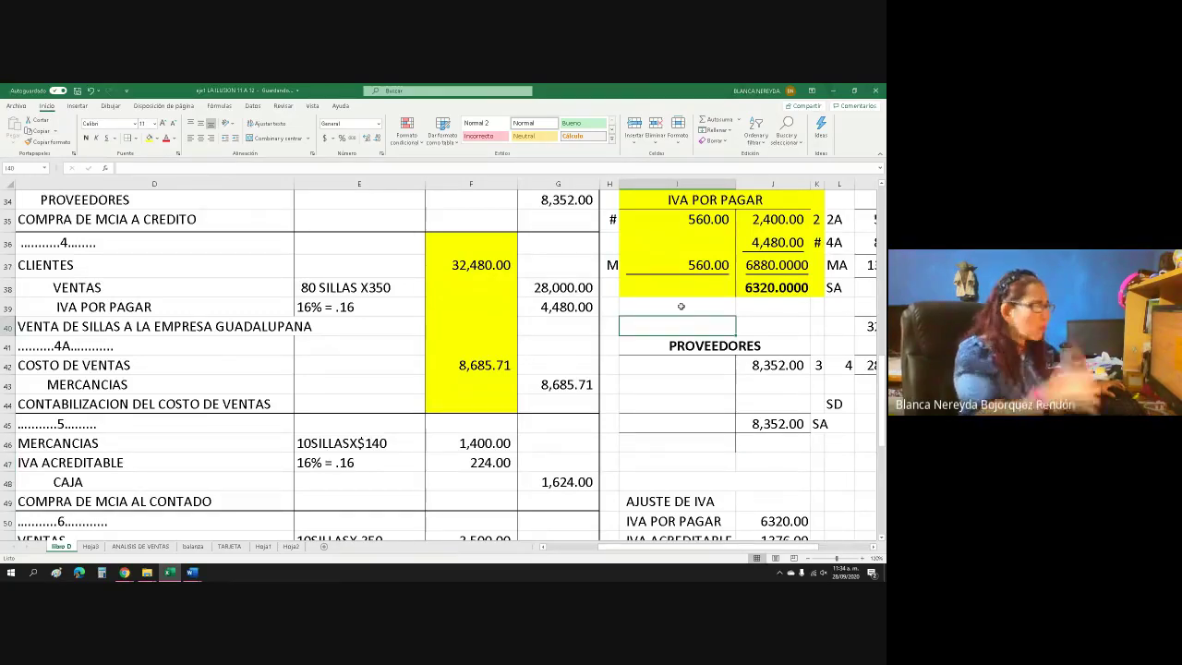
click(669, 289)
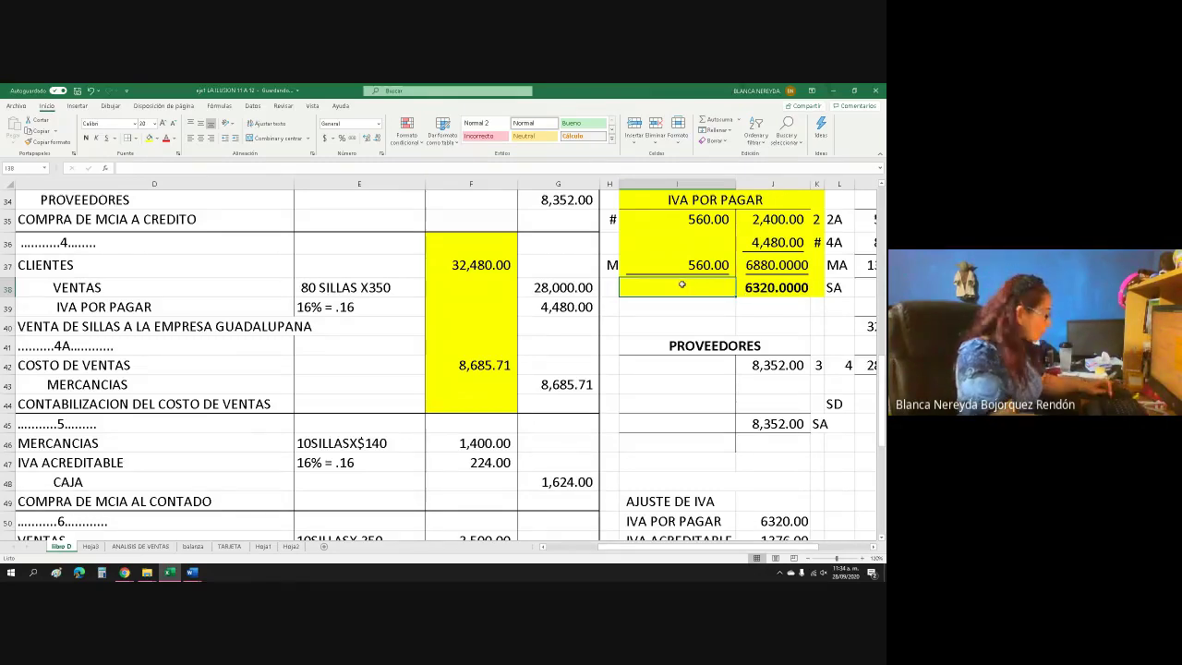
text(=)
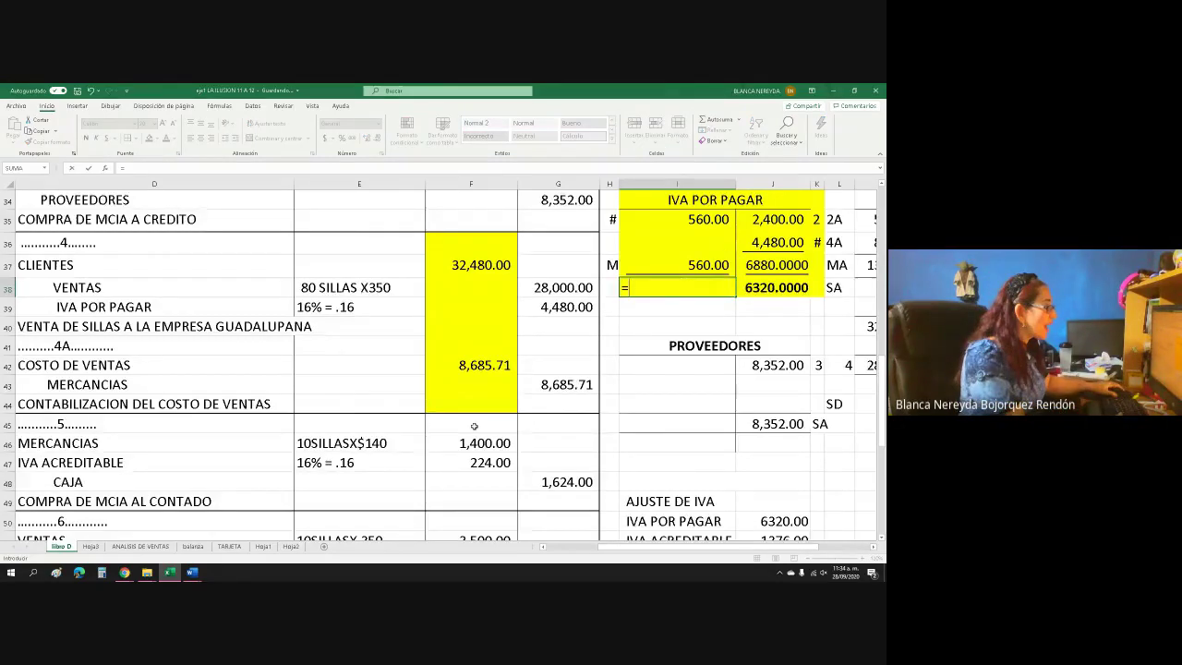
scroll(470, 424, down, 7)
click(459, 393)
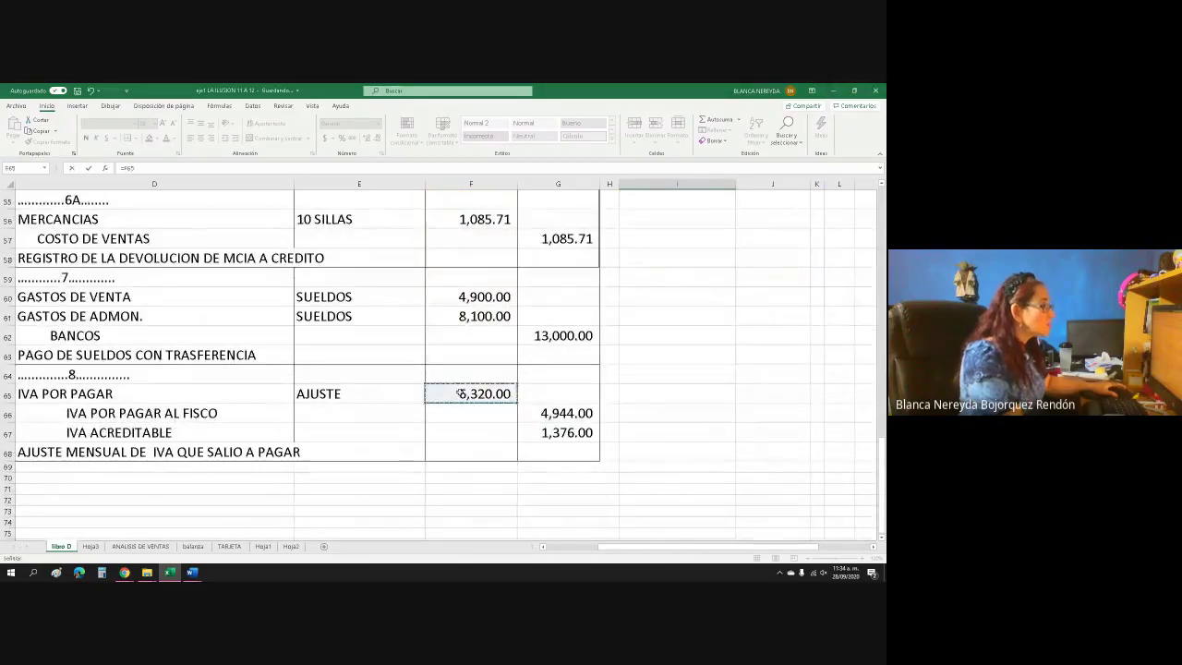
key(Return)
Enter reference number 8 in H38 beside the posted IVA adjustment and widen column H so its contents fit
scroll(554, 369, up, 3)
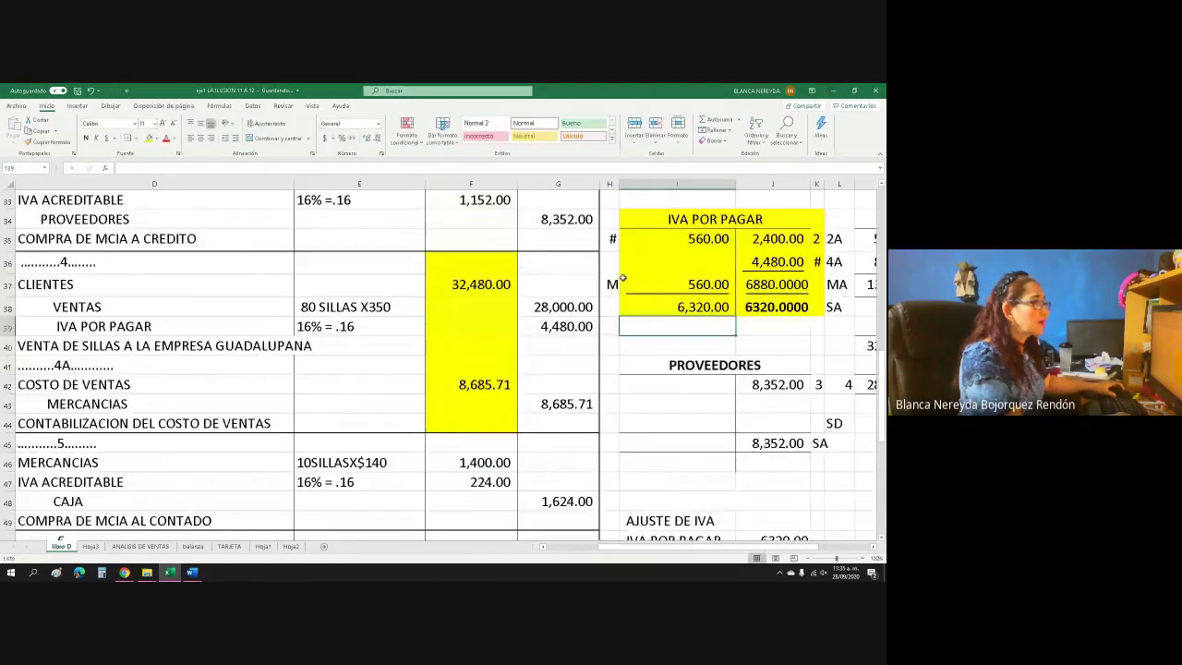
click(609, 365)
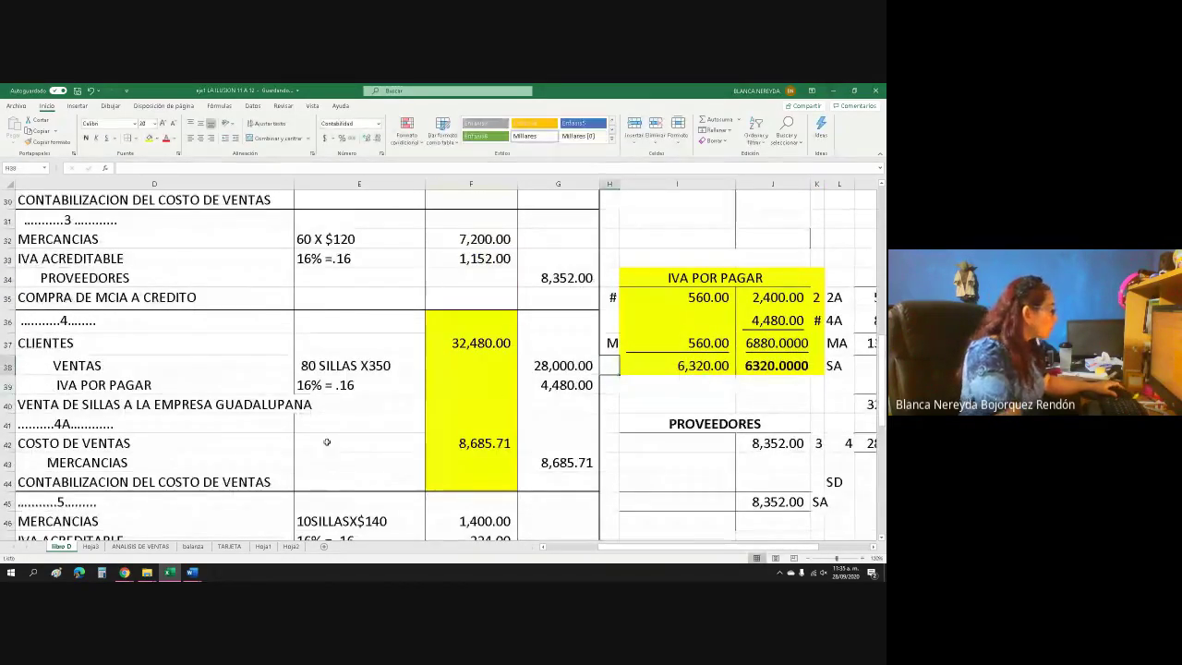
scroll(326, 442, down, 9)
scroll(319, 433, up, 6)
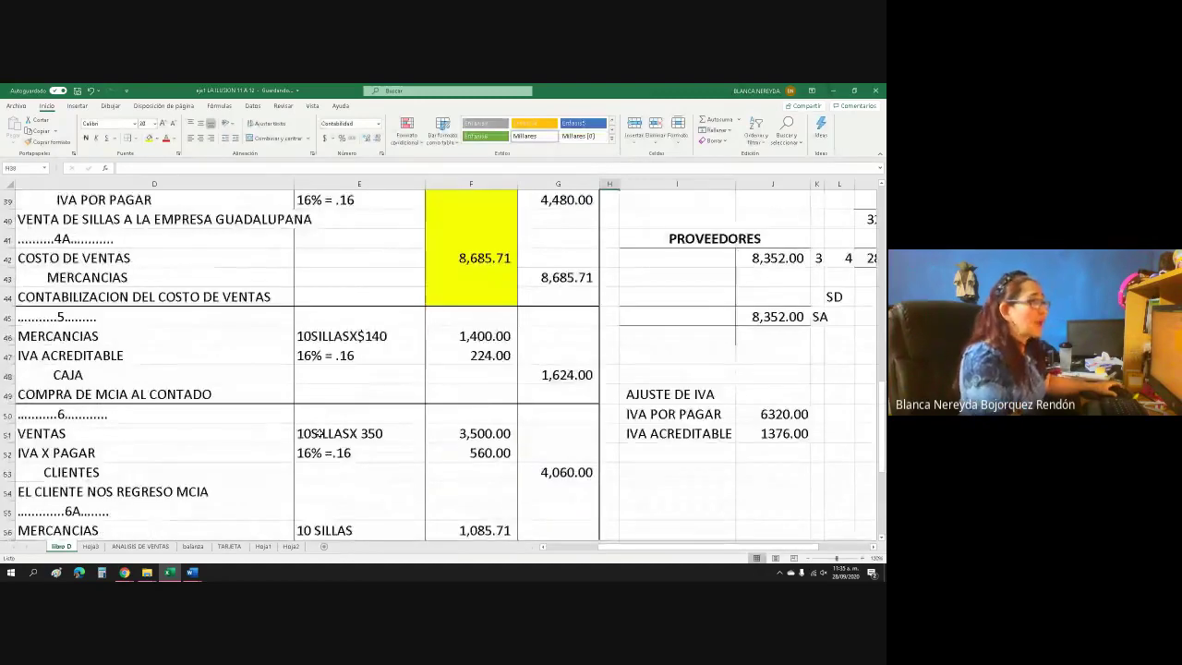
scroll(319, 433, up, 1)
text(8)
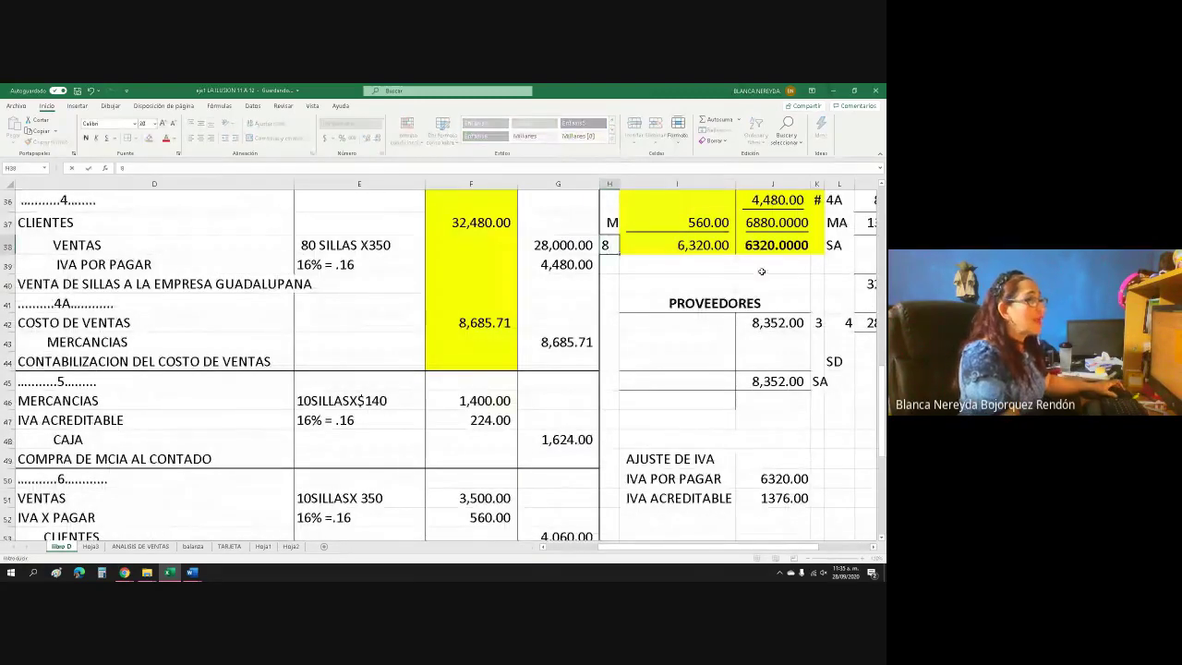
key(Return)
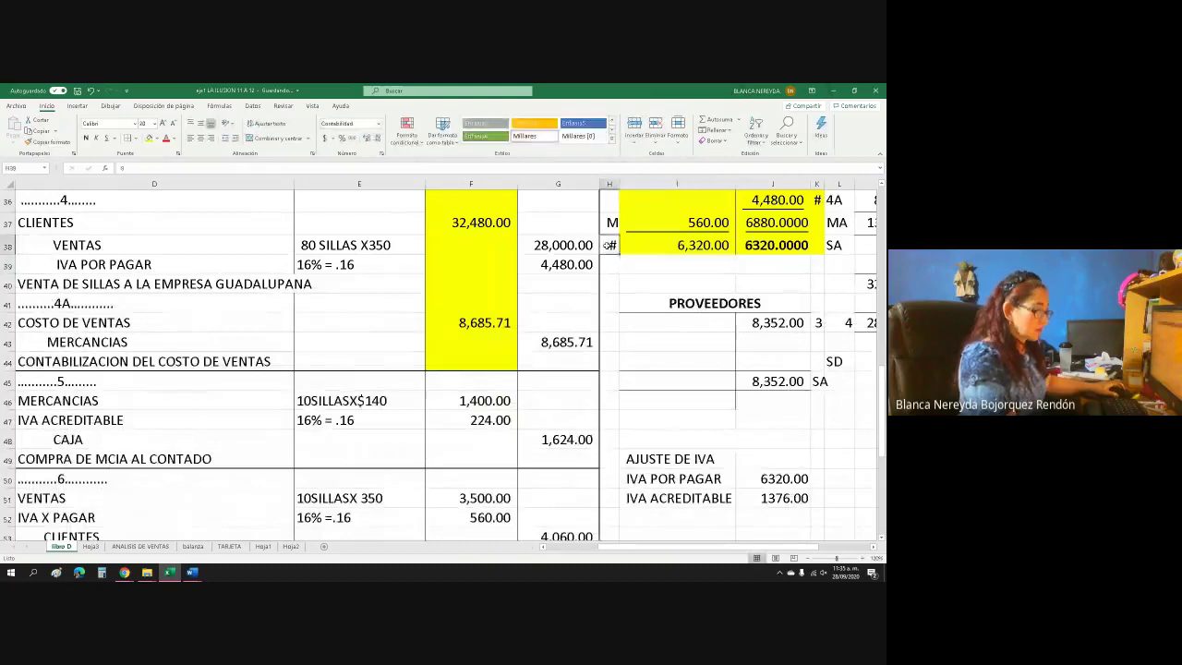
drag(618, 183, 649, 184)
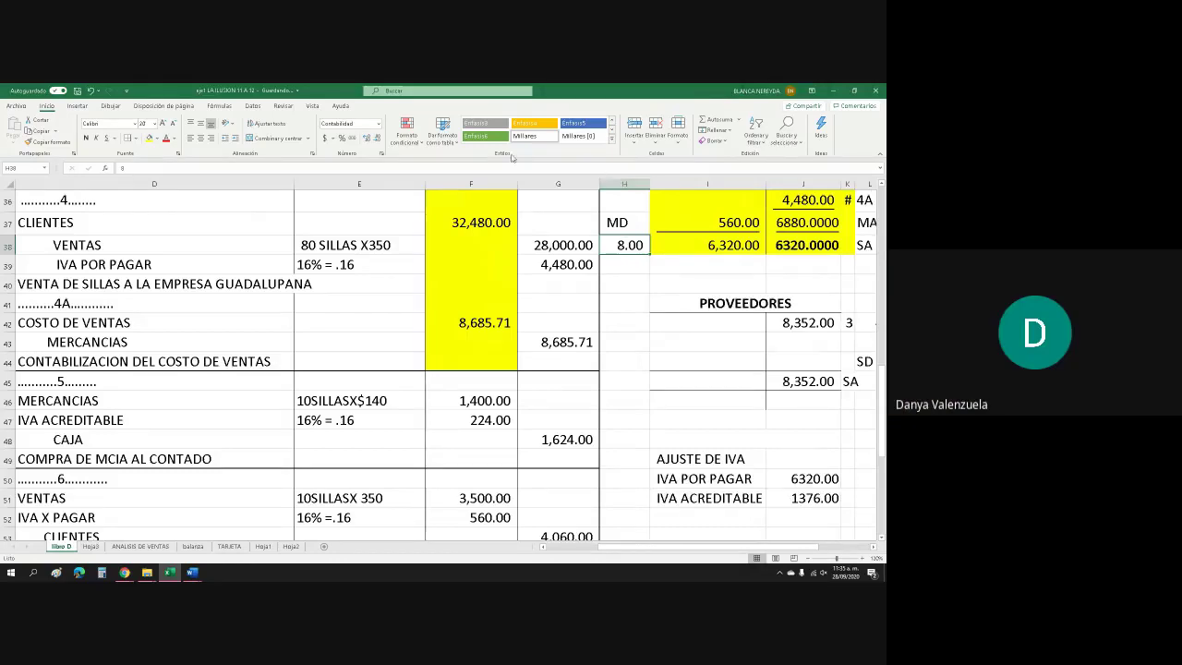
Enter the note cuenta saldada in I39 below the IVA POR PAGAR T-account and select I39:J39
click(743, 263)
text(cuenta sald)
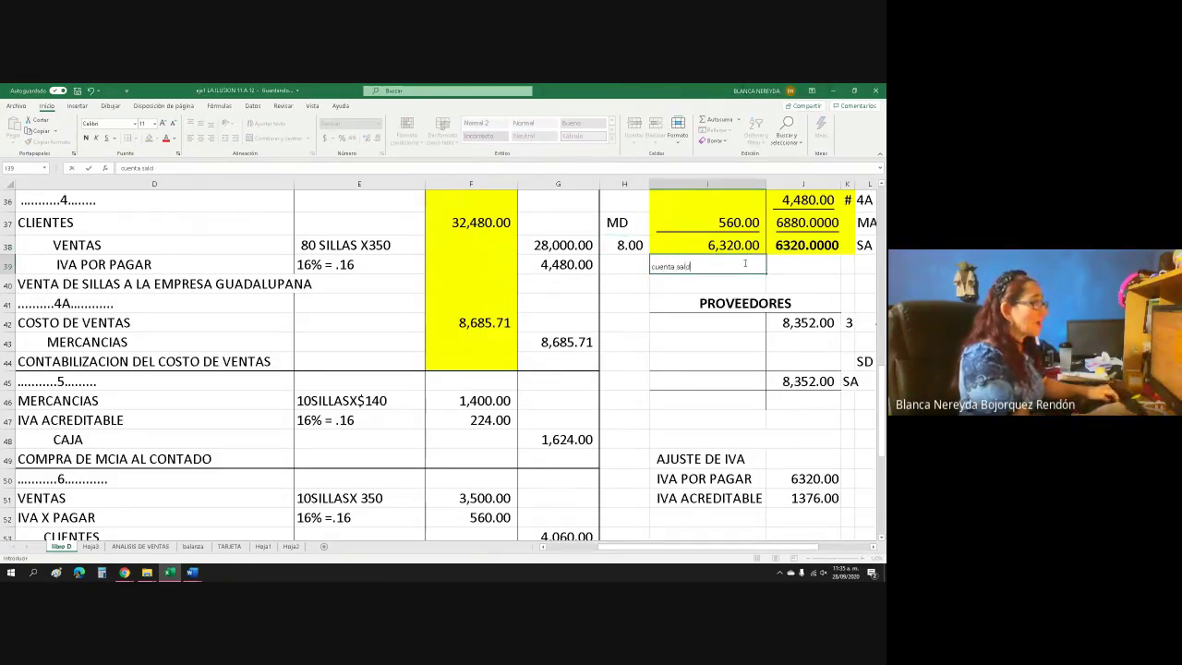
text(ada)
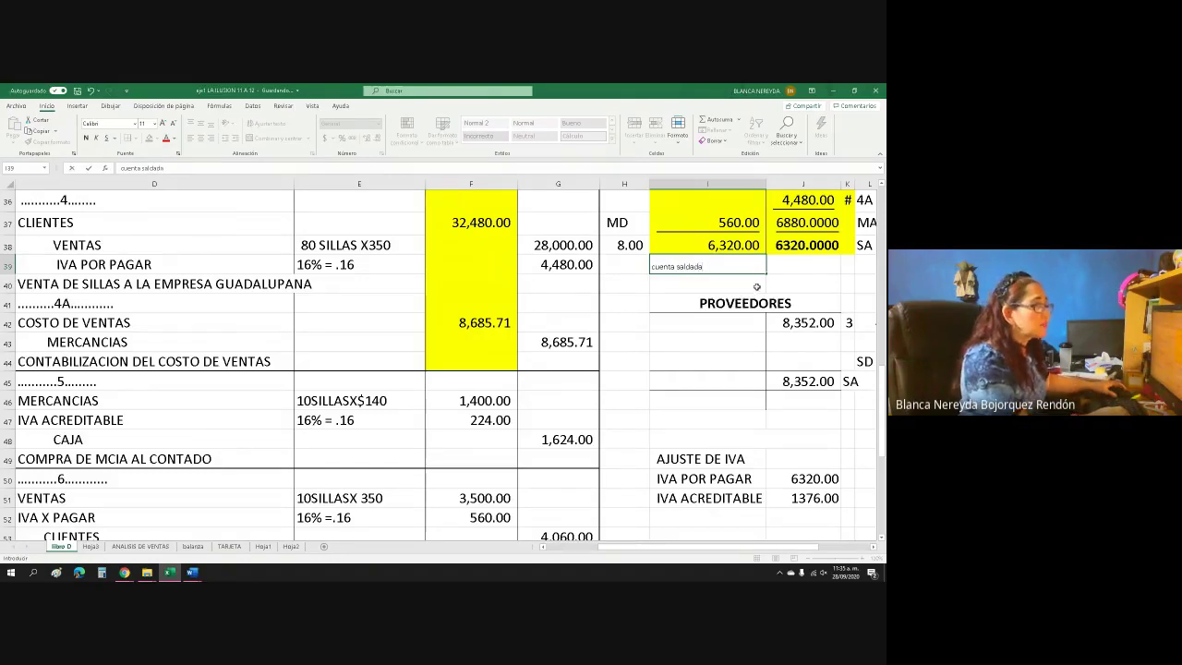
click(753, 288)
drag(702, 266, 803, 266)
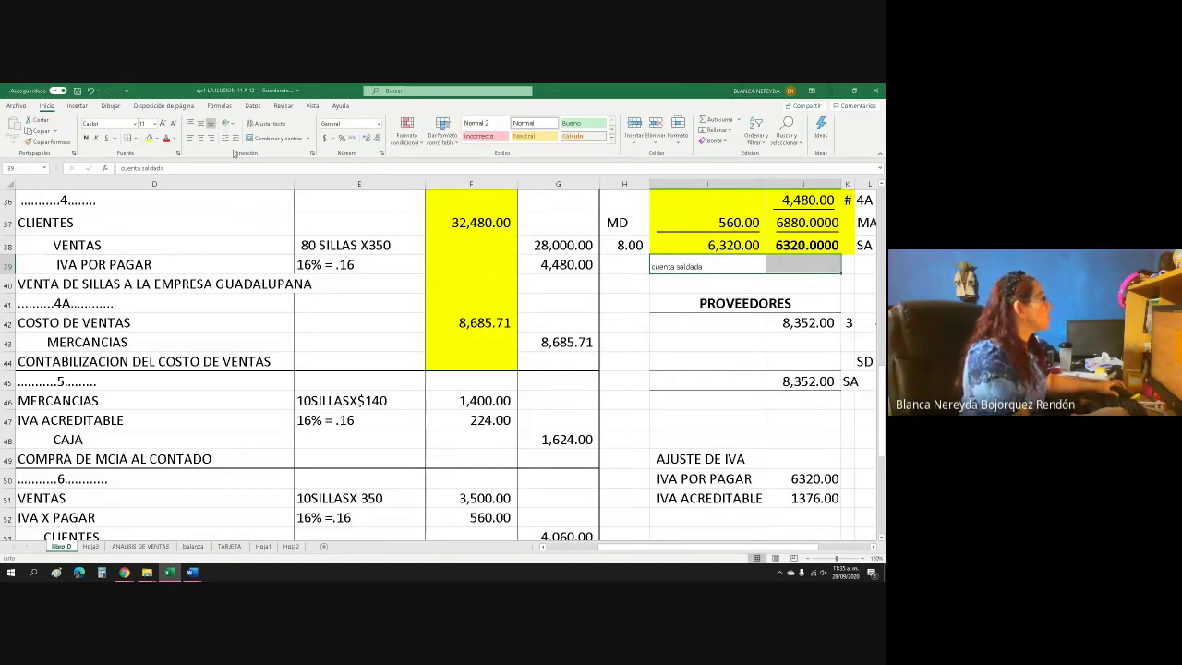
Merge and center the "cuenta saldada" label below the IVA POR PAGAR account, making it bold at font size 20
click(273, 138)
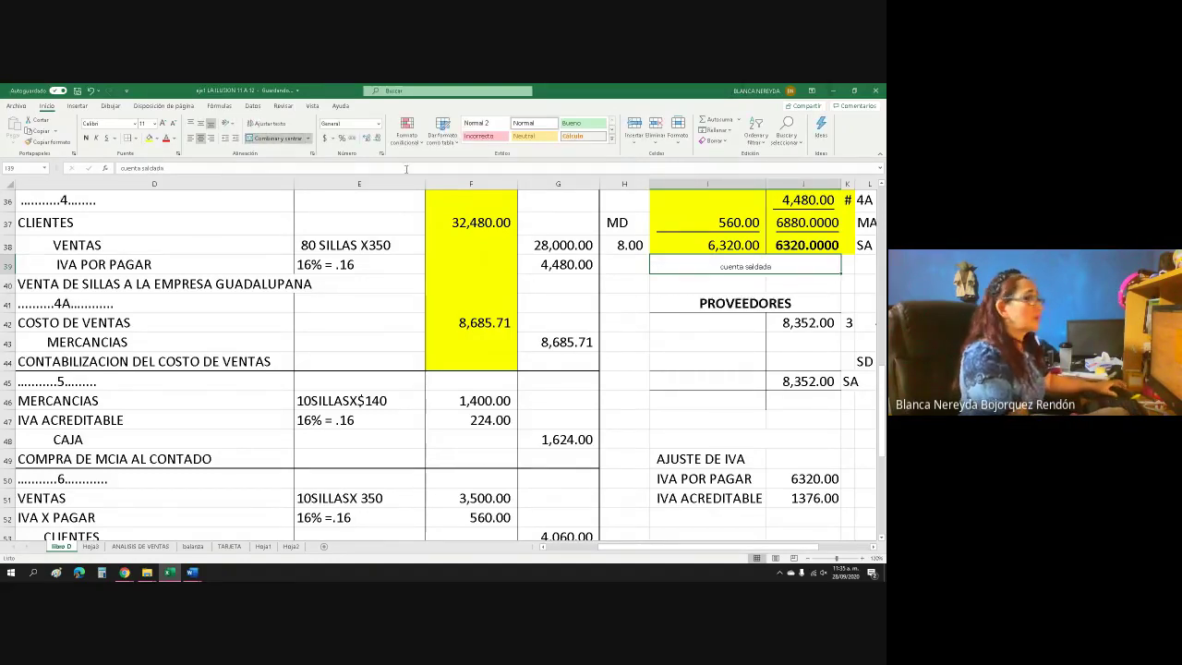
click(85, 138)
click(151, 123)
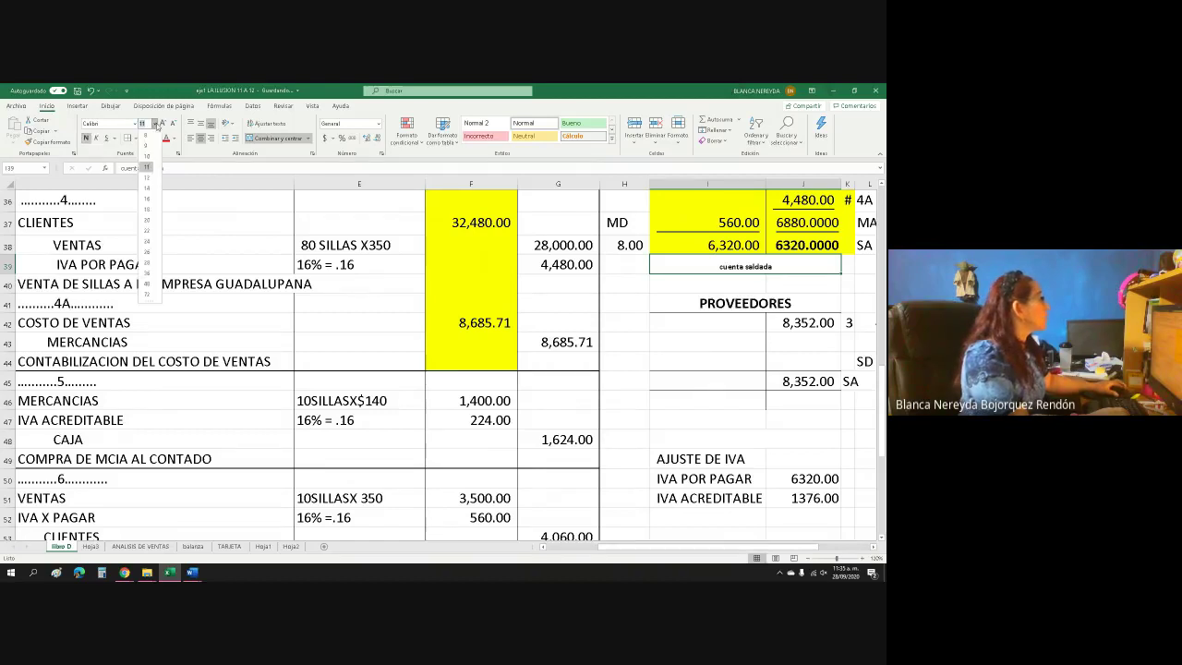
click(149, 220)
click(694, 299)
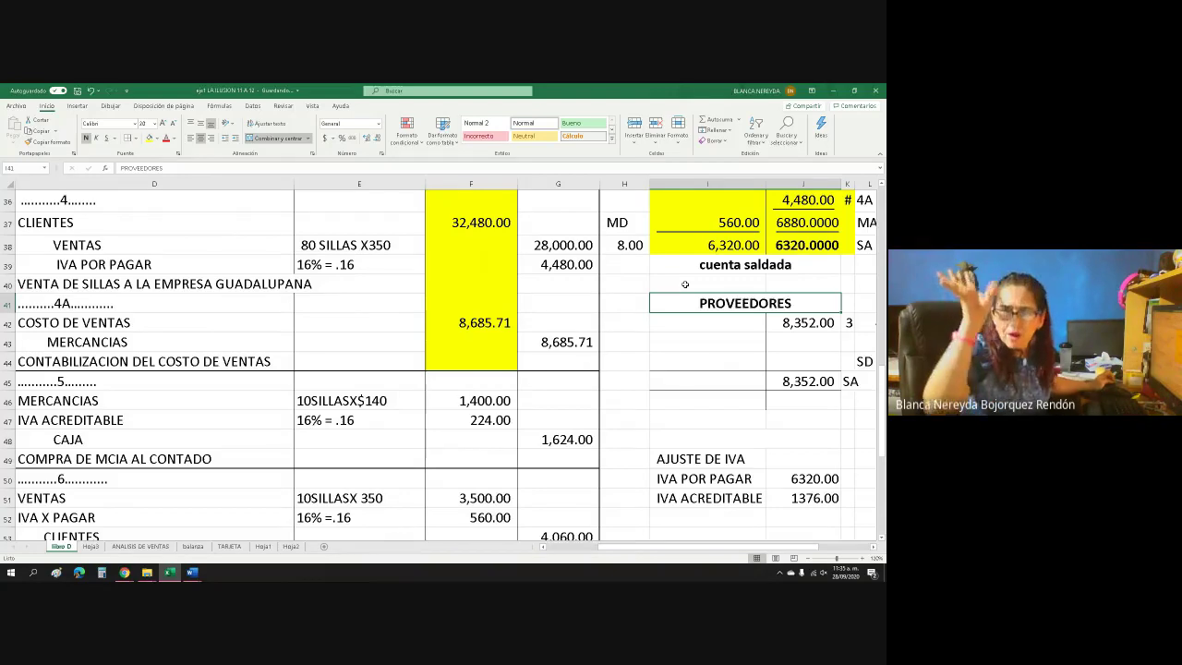
Compare the IVA ACREDITABLE T-account with the IVA ACREDITABLE credit in journal entry 8
click(682, 266)
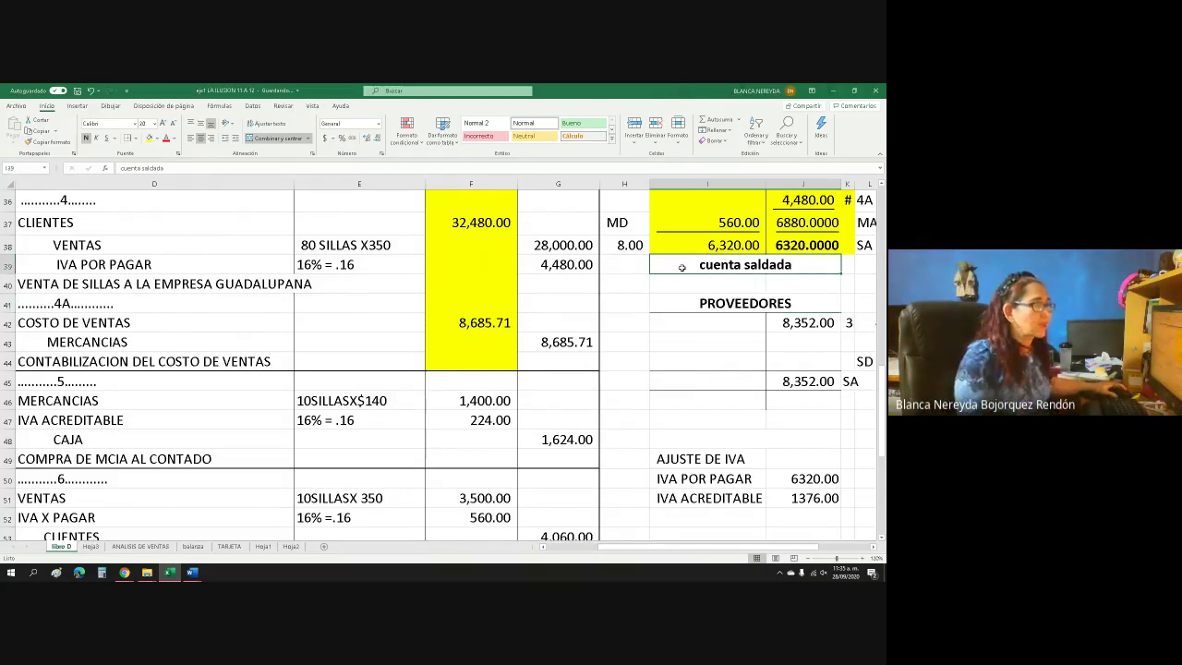
key(Right)
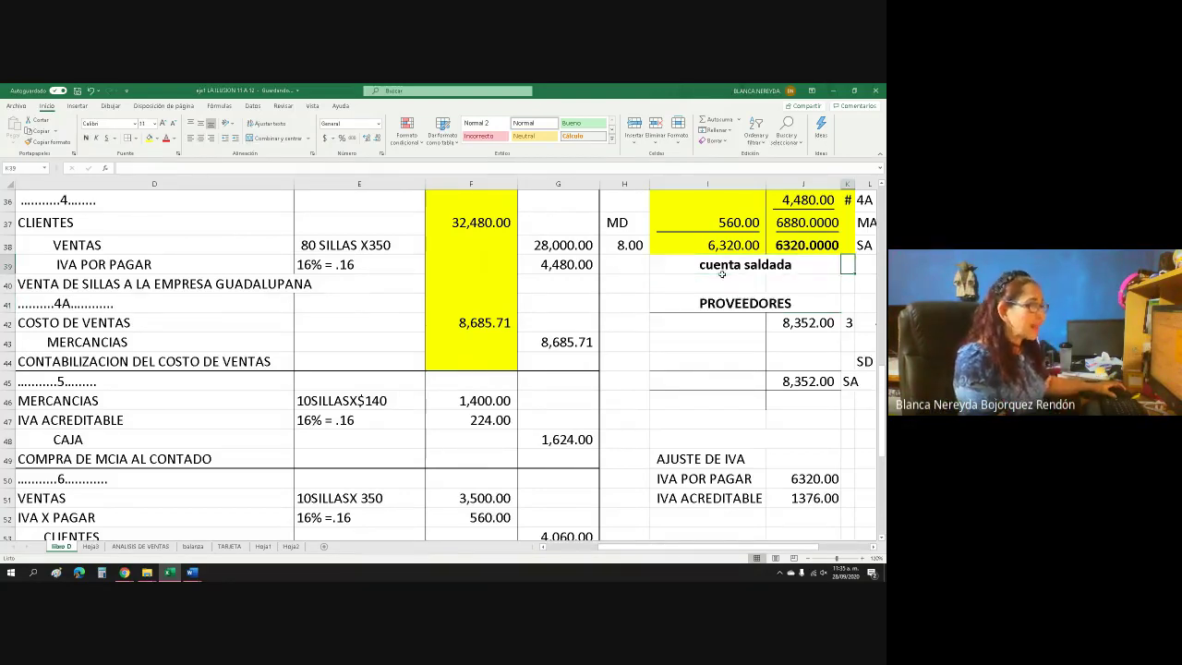
key(Right)
key(Right)
key(Right)
key(Right)
key(Right)
key(Right)
key(Right)
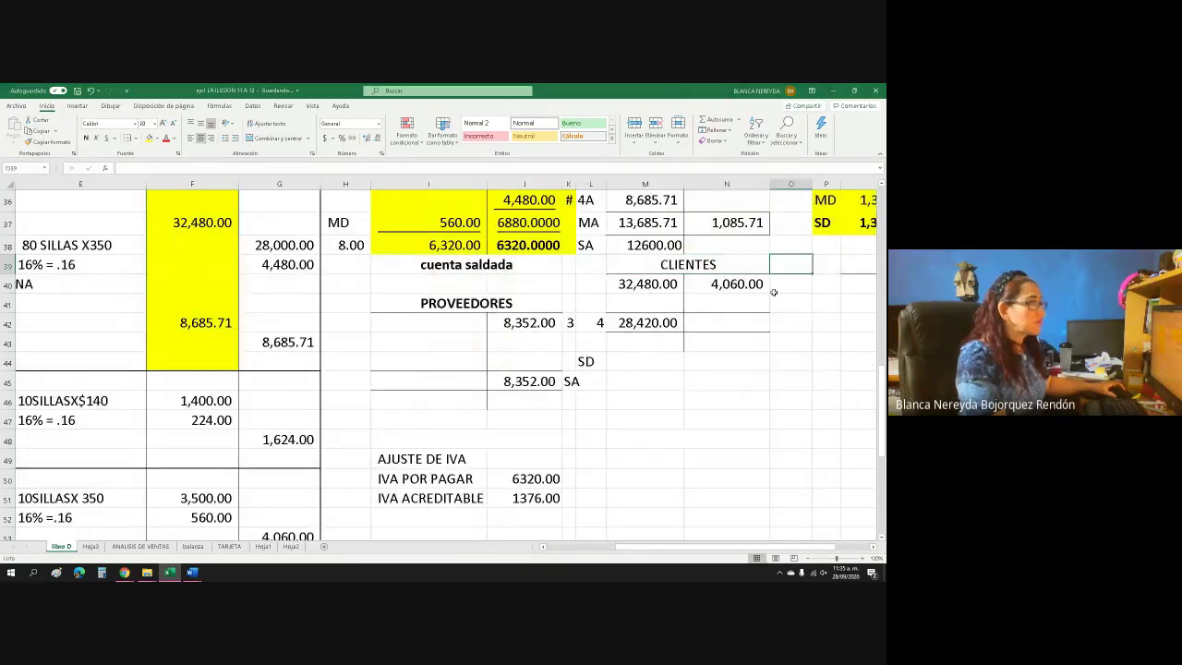
scroll(761, 284, up, 3)
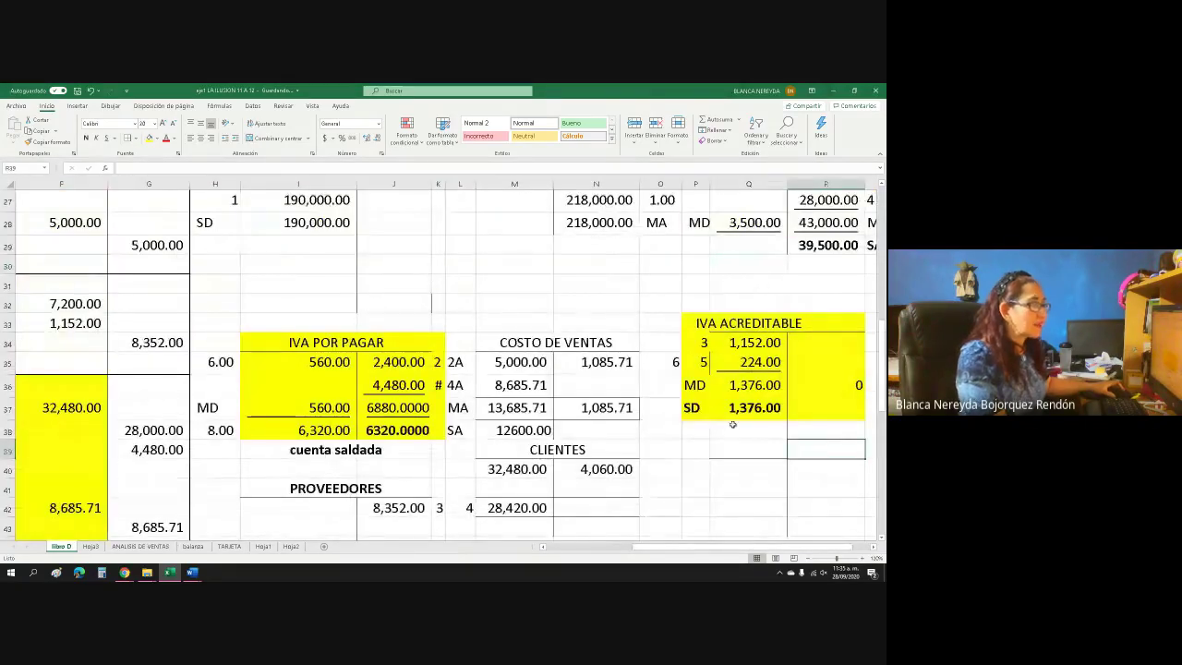
scroll(585, 455, down, 9)
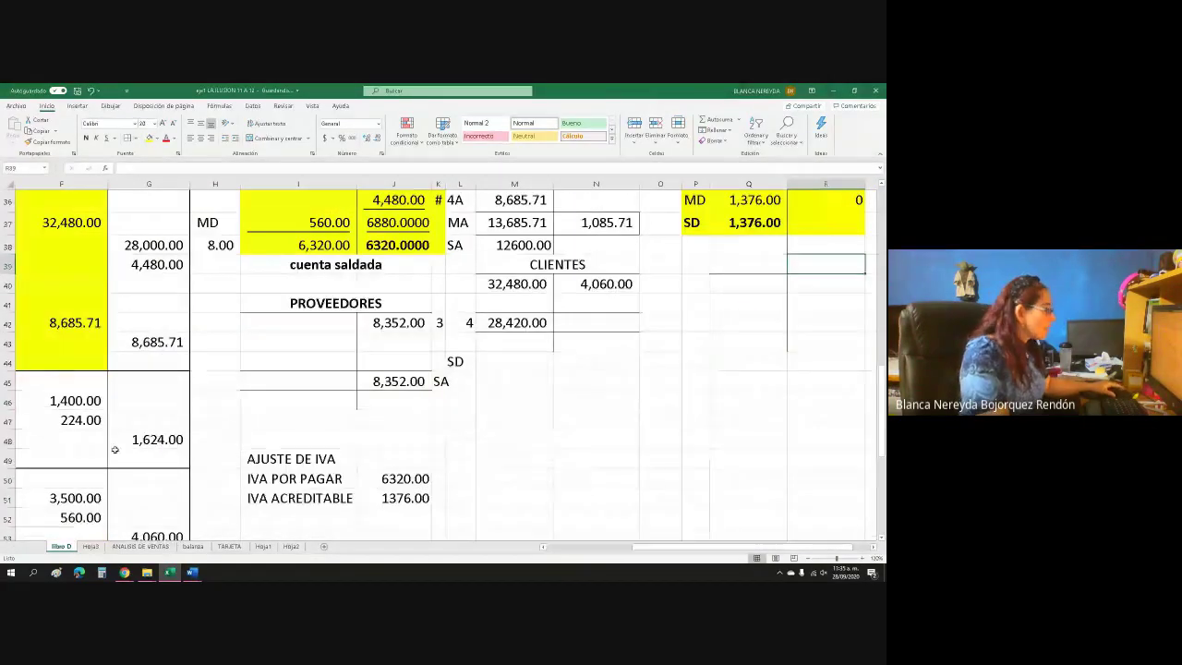
scroll(585, 549, left, 3)
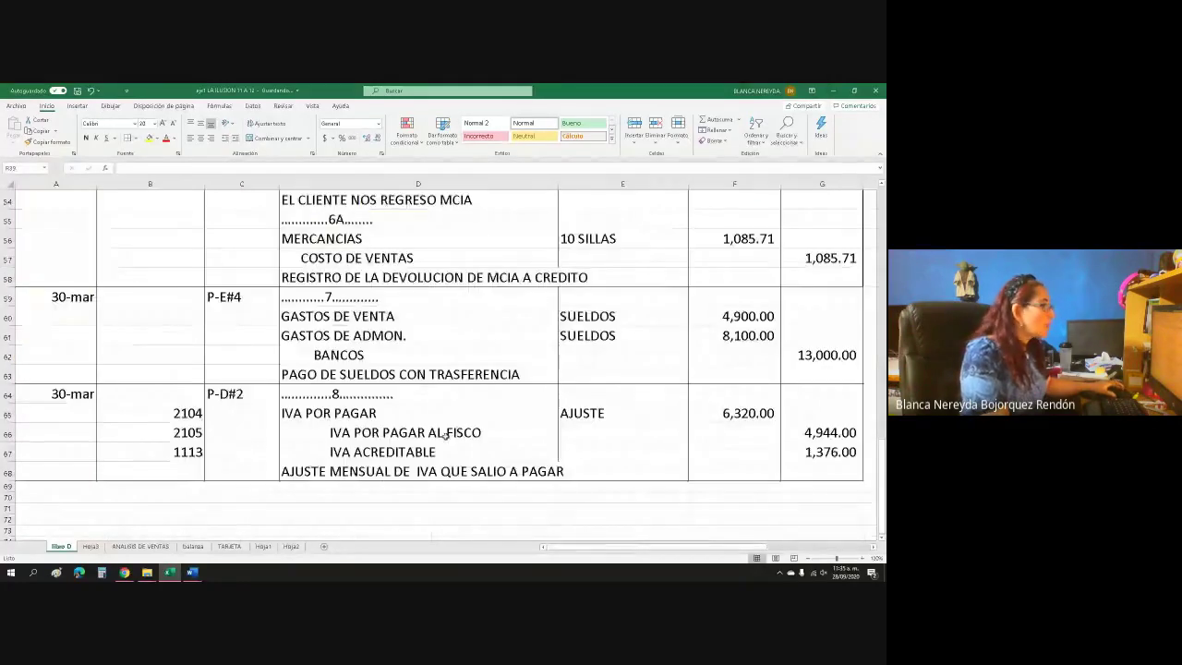
click(806, 452)
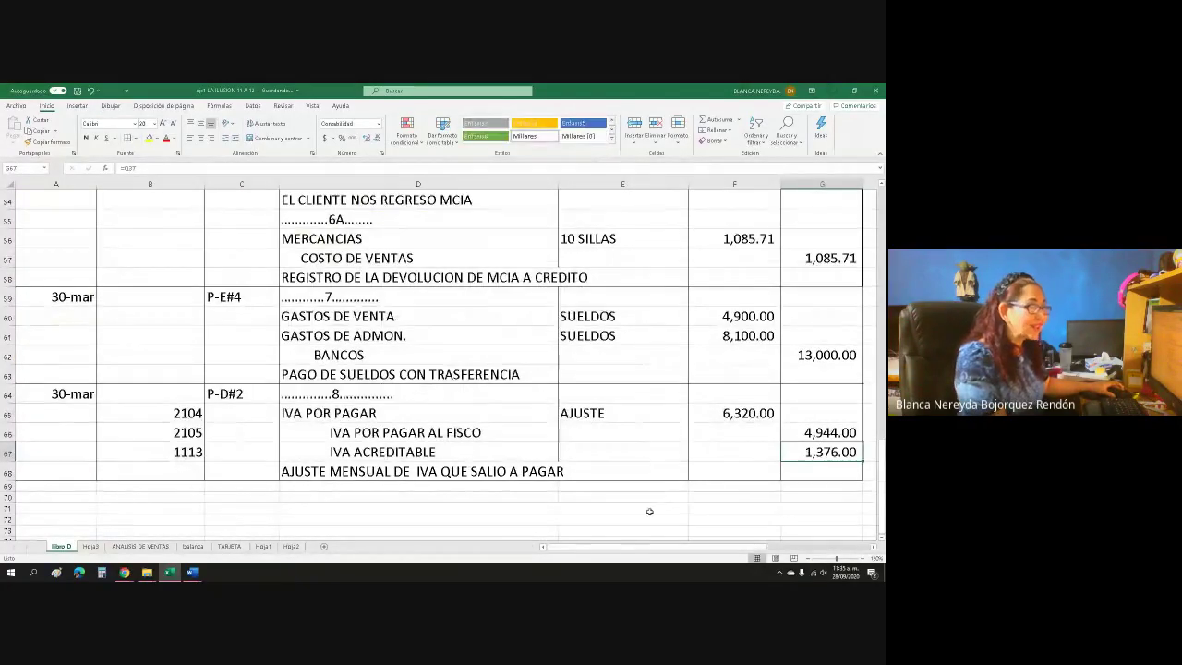
Link the credit side of the IVA ACREDITABLE account, cell R37, to the IVA ACREDITABLE amount in G67
drag(729, 547, 780, 550)
scroll(760, 499, up, 7)
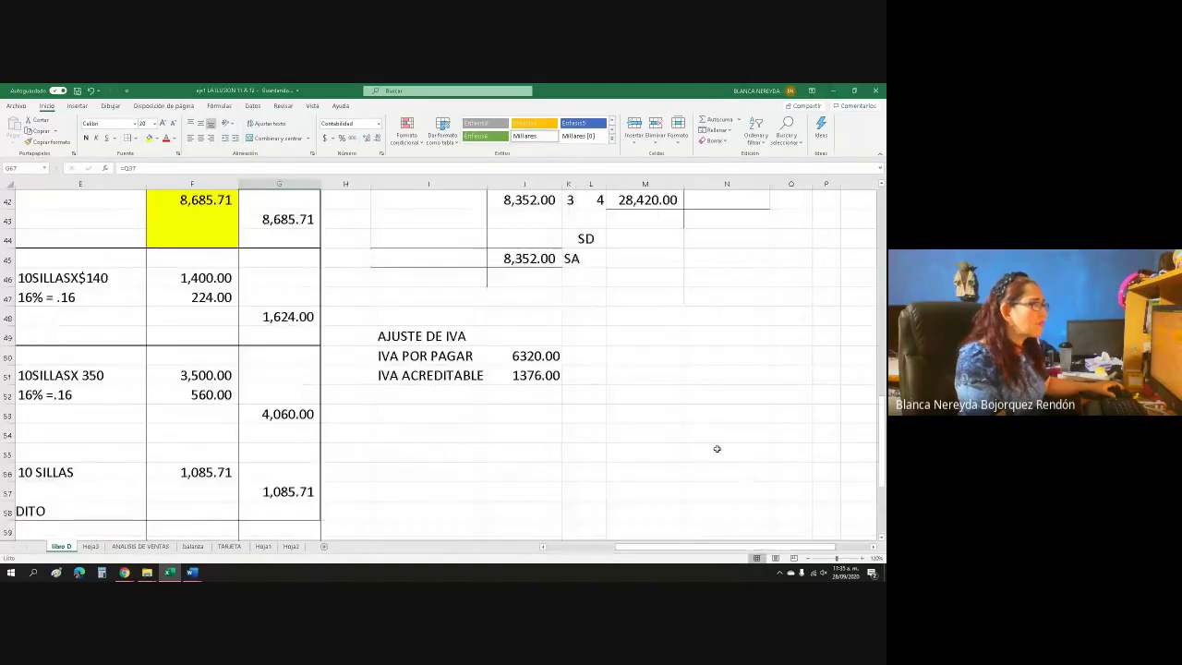
scroll(816, 299, right, 2)
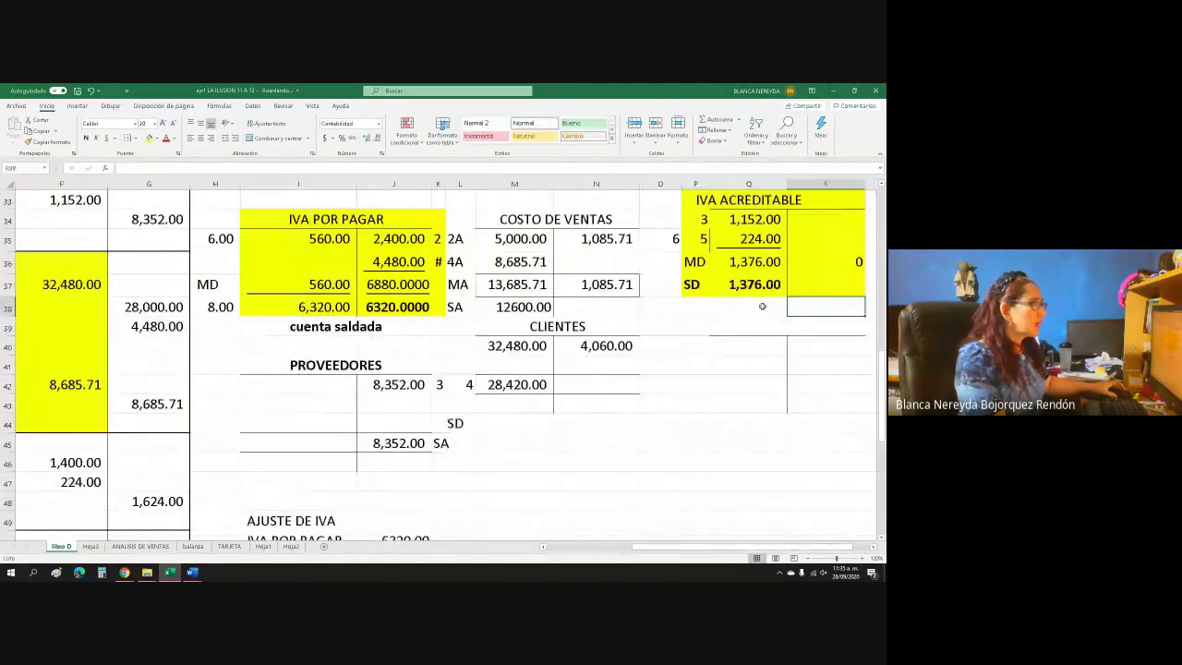
click(803, 289)
text(=)
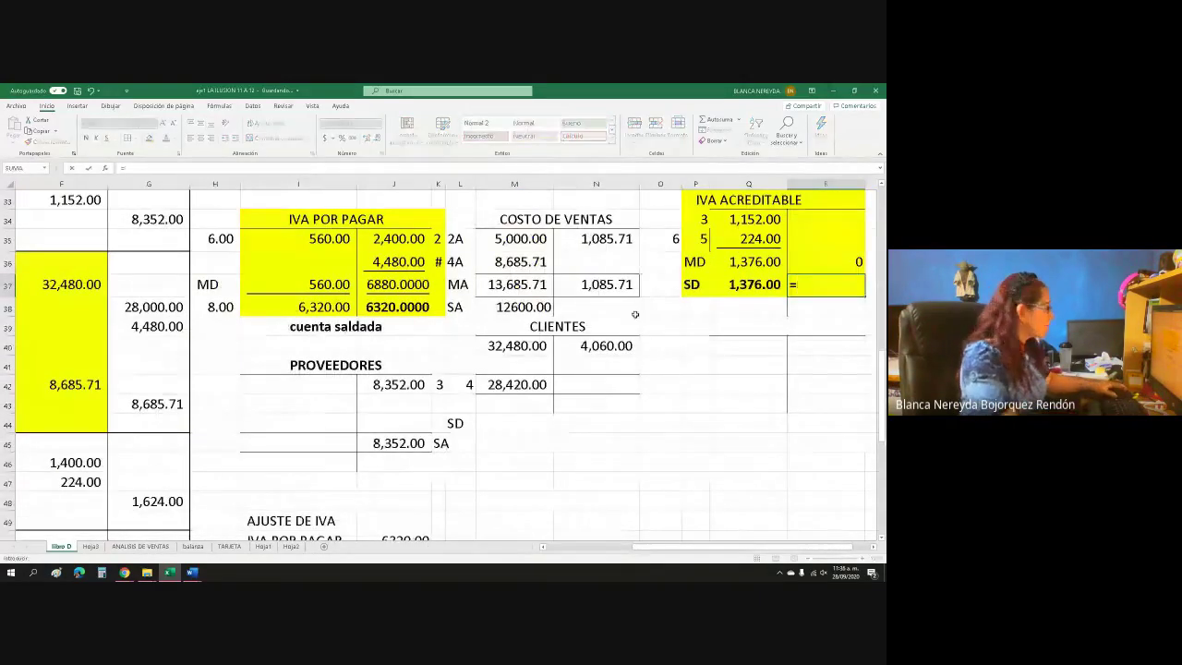
scroll(98, 475, down, 4)
scroll(98, 474, down, 3)
click(125, 454)
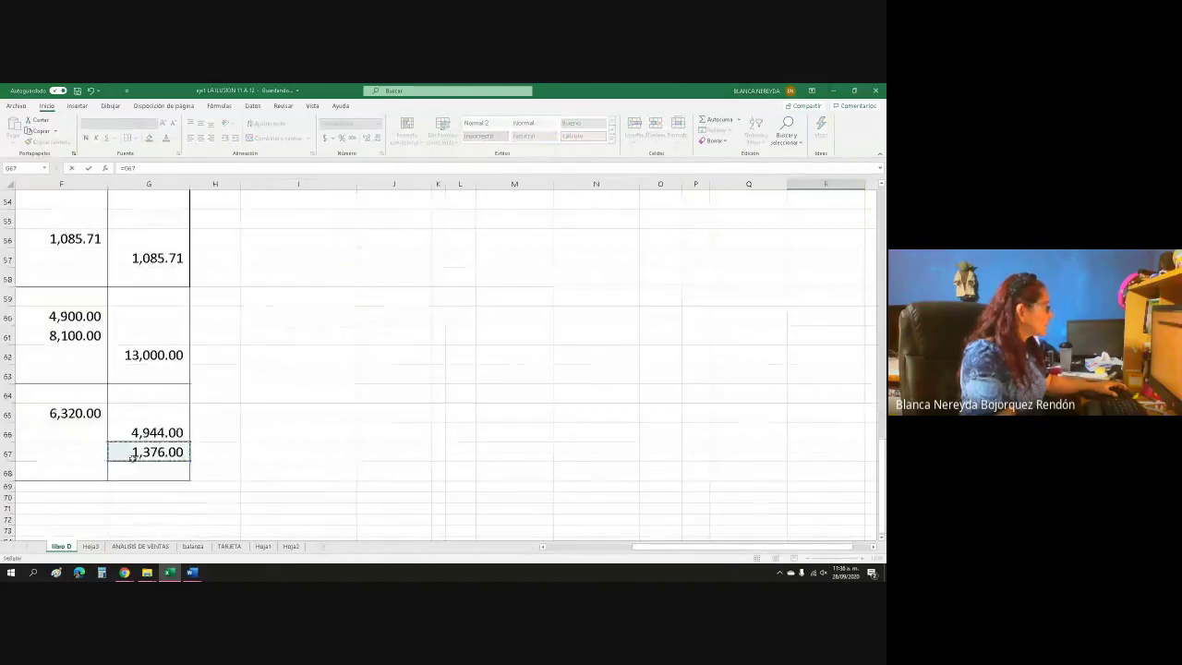
key(Return)
Label the credit balance of the IVA ACREDITABLE account as "SA" in cell S37
scroll(666, 428, up, 3)
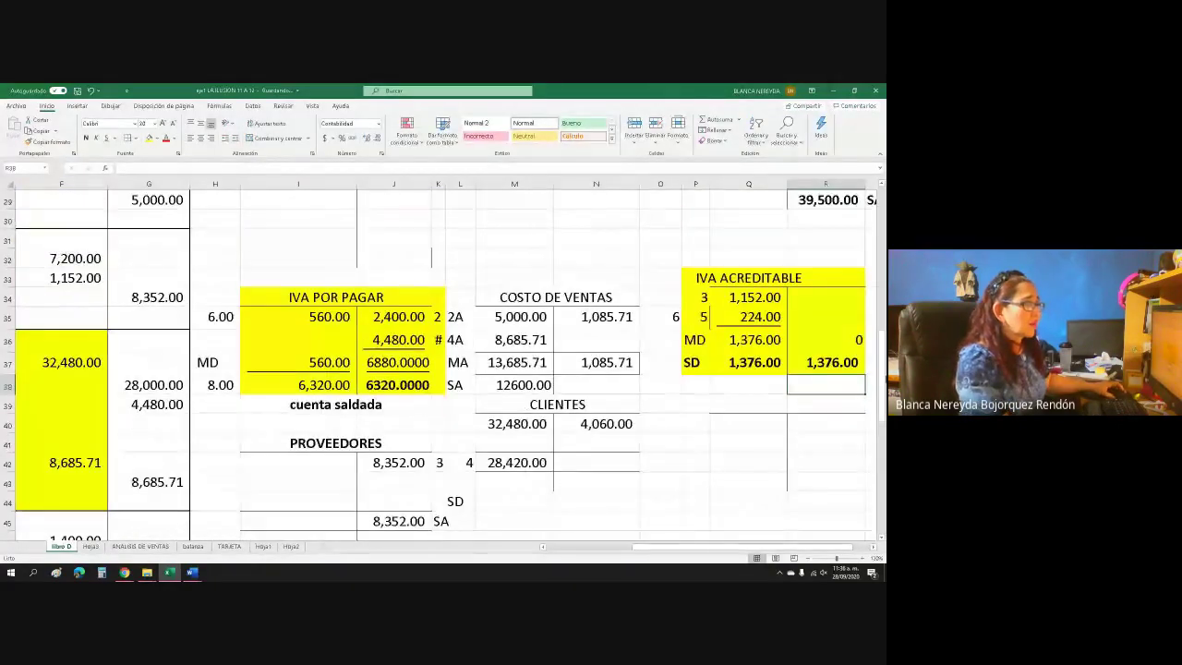
scroll(701, 410, right, 1)
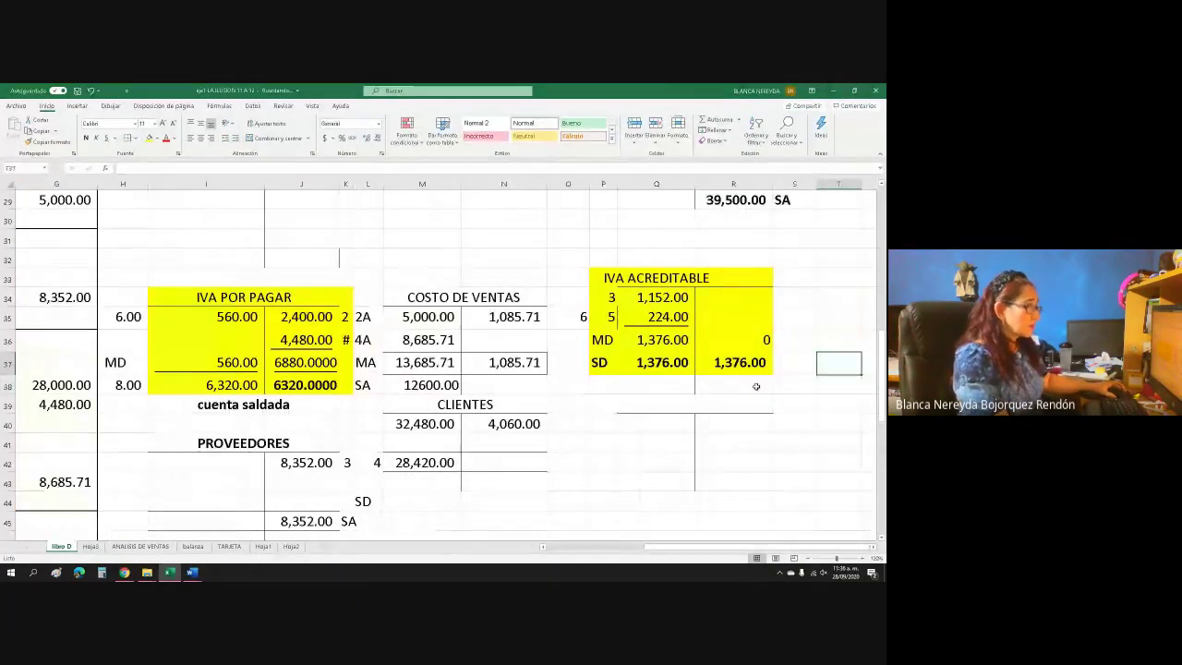
click(792, 361)
text(sa)
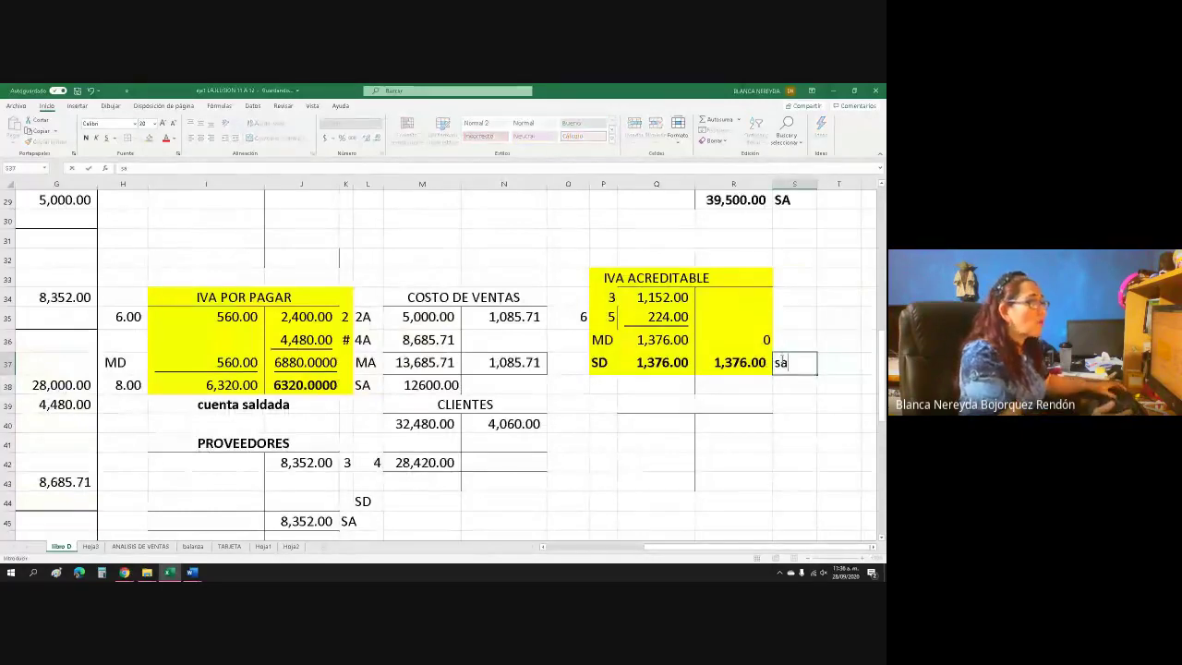
key(BackSpace)
key(BackSpace)
text(SA)
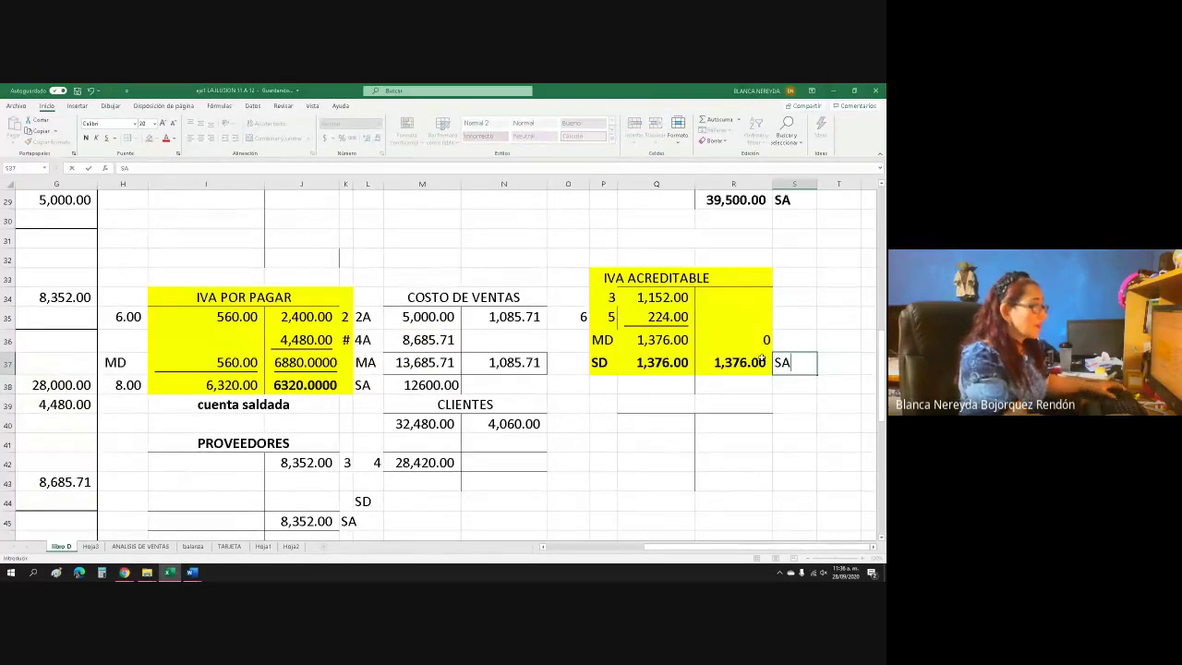
Merge and center Q38:R38 below the IVA ACREDITABLE account and enter "CUENTA SALDADA" there
drag(622, 384, 709, 379)
click(266, 138)
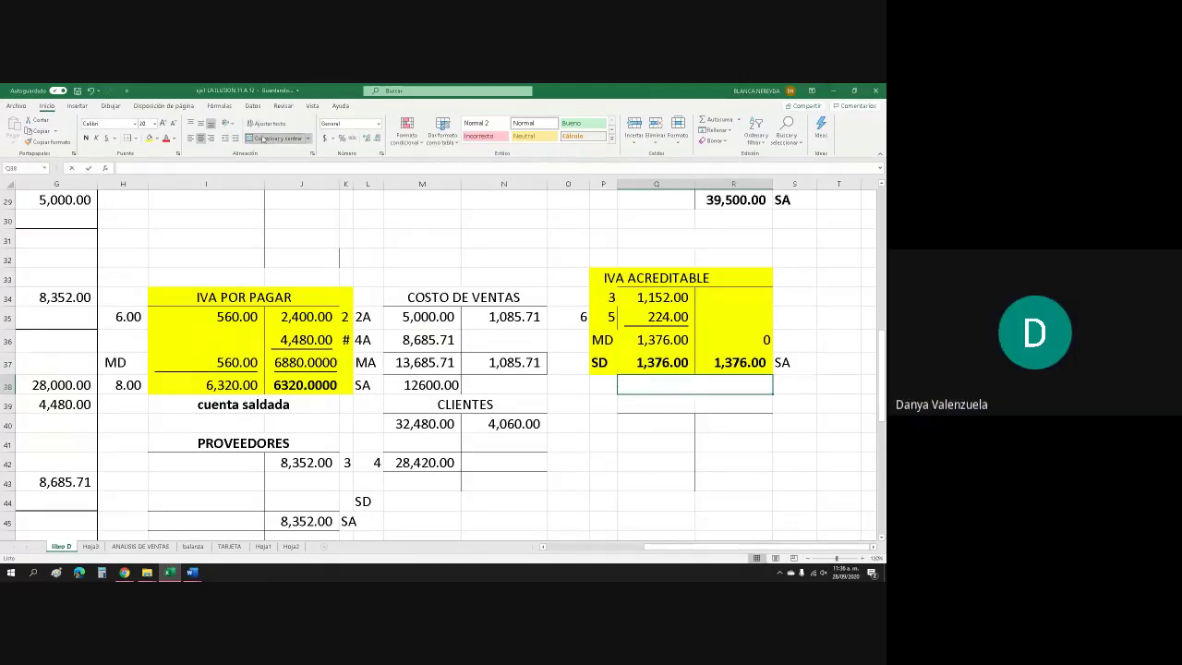
text(CUENTA SALD)
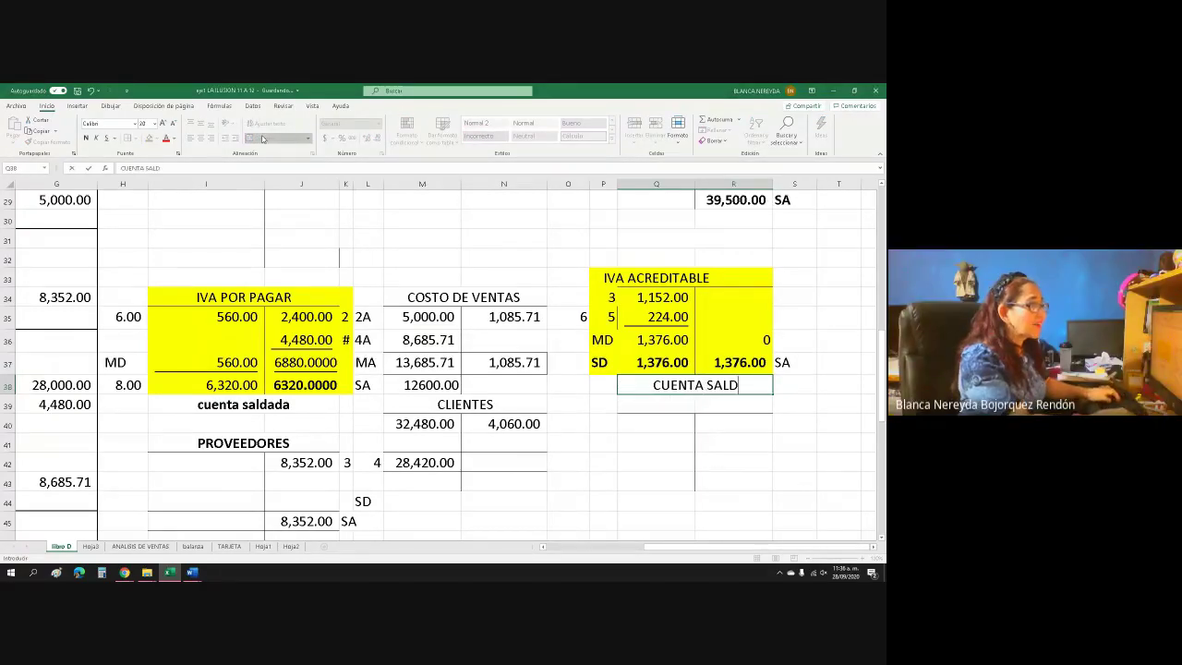
text(ADA)
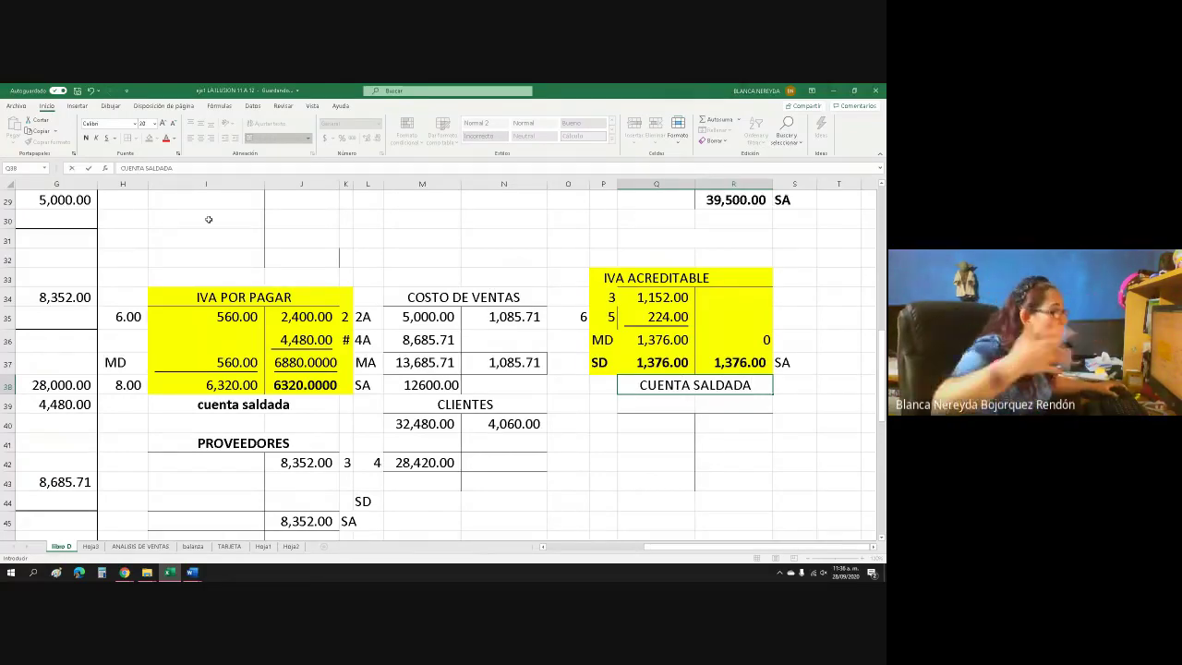
click(688, 401)
Merge and center Q39:R39 and draw two short diagonal black pen strokes beneath the CUENTA SALDADA label
drag(664, 403, 714, 403)
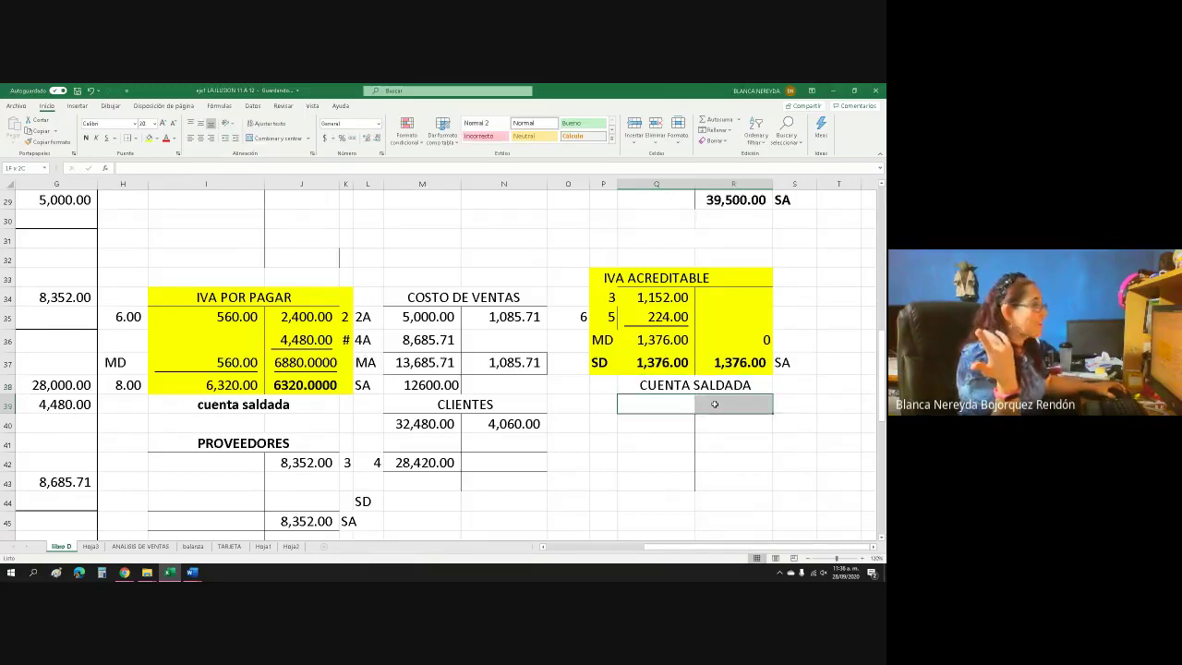
click(267, 139)
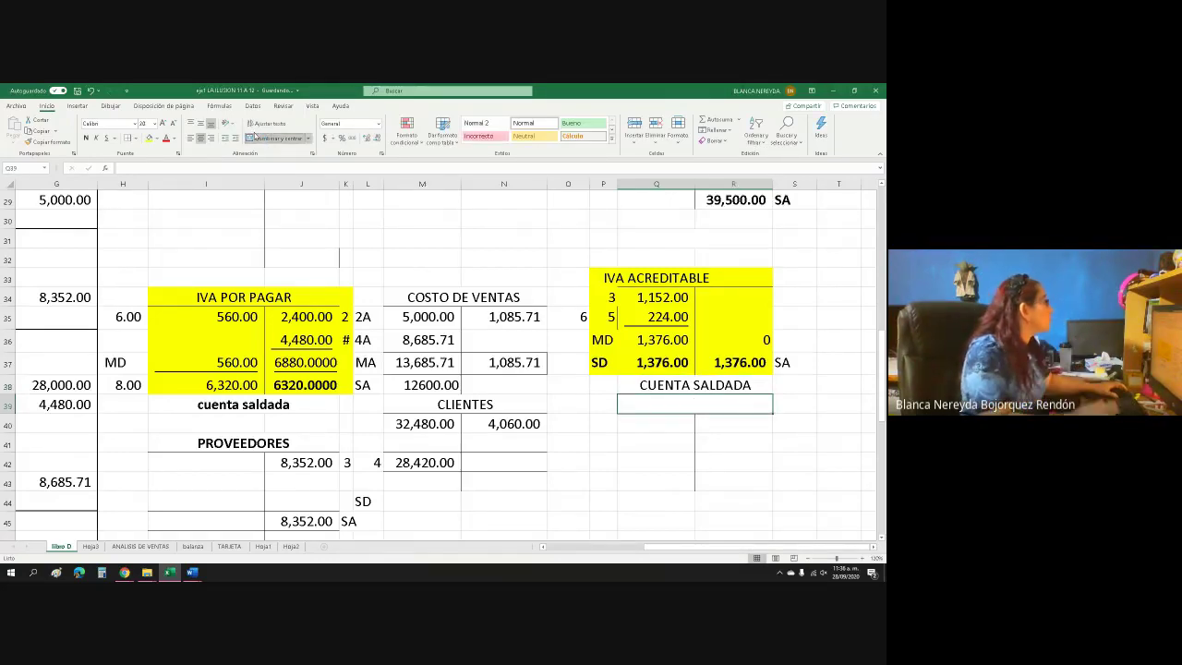
click(108, 107)
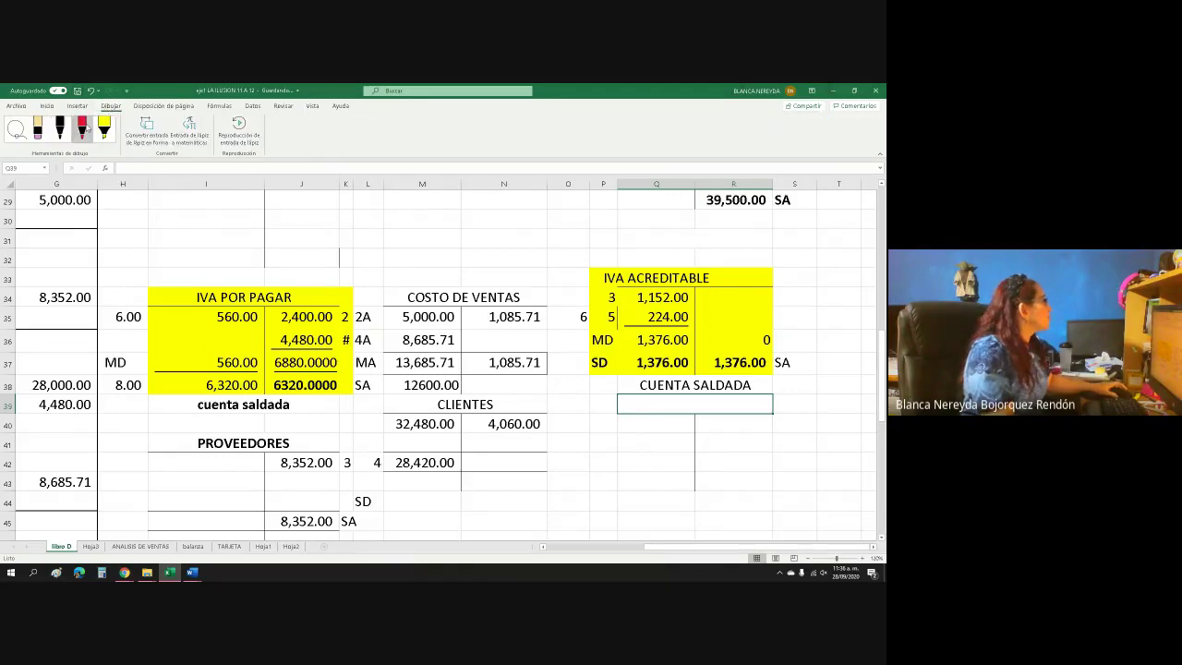
click(59, 127)
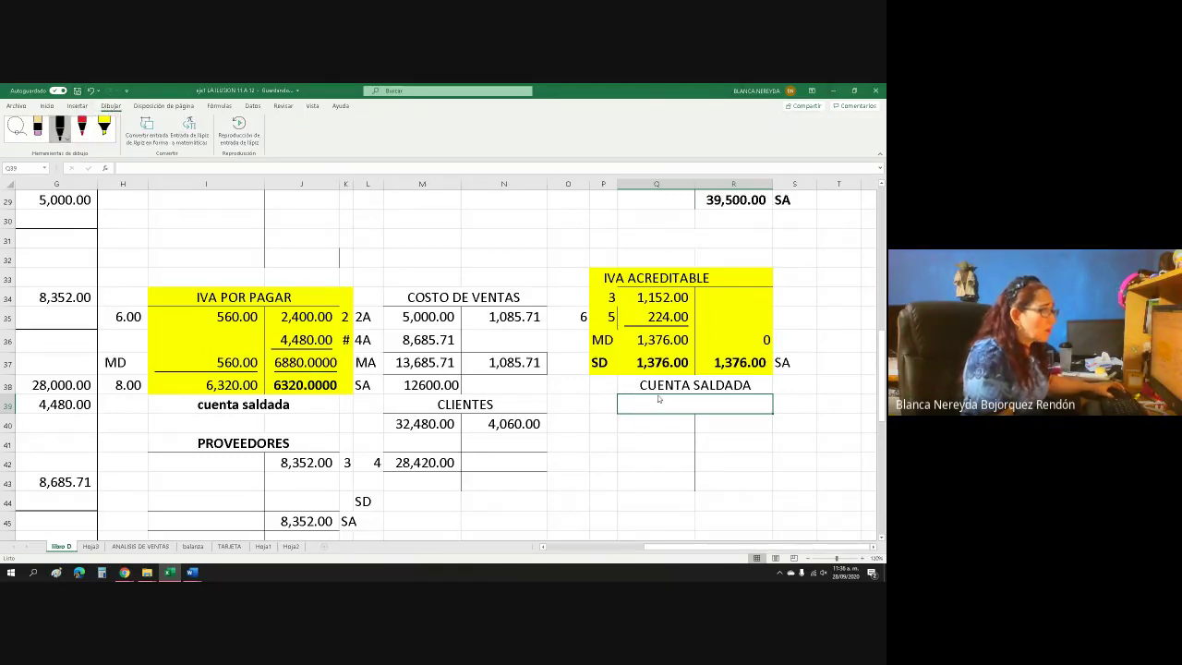
mouse_move(700, 409)
mouse_down()
mouse_move(657, 395)
mouse_move(688, 396)
mouse_up()
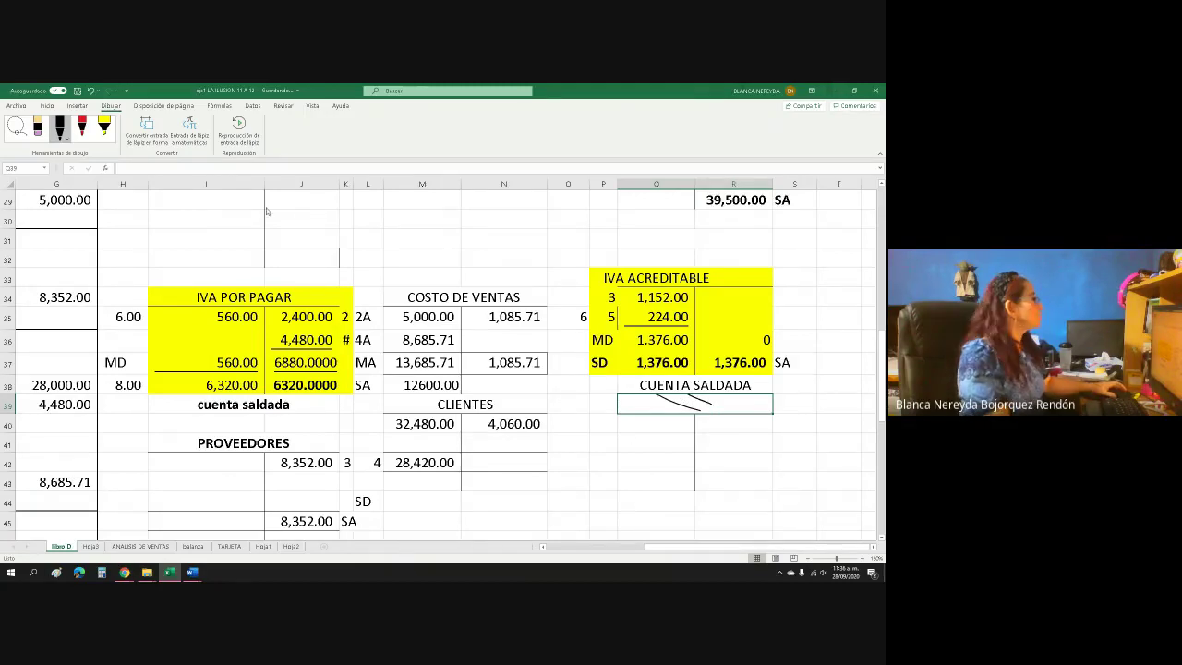
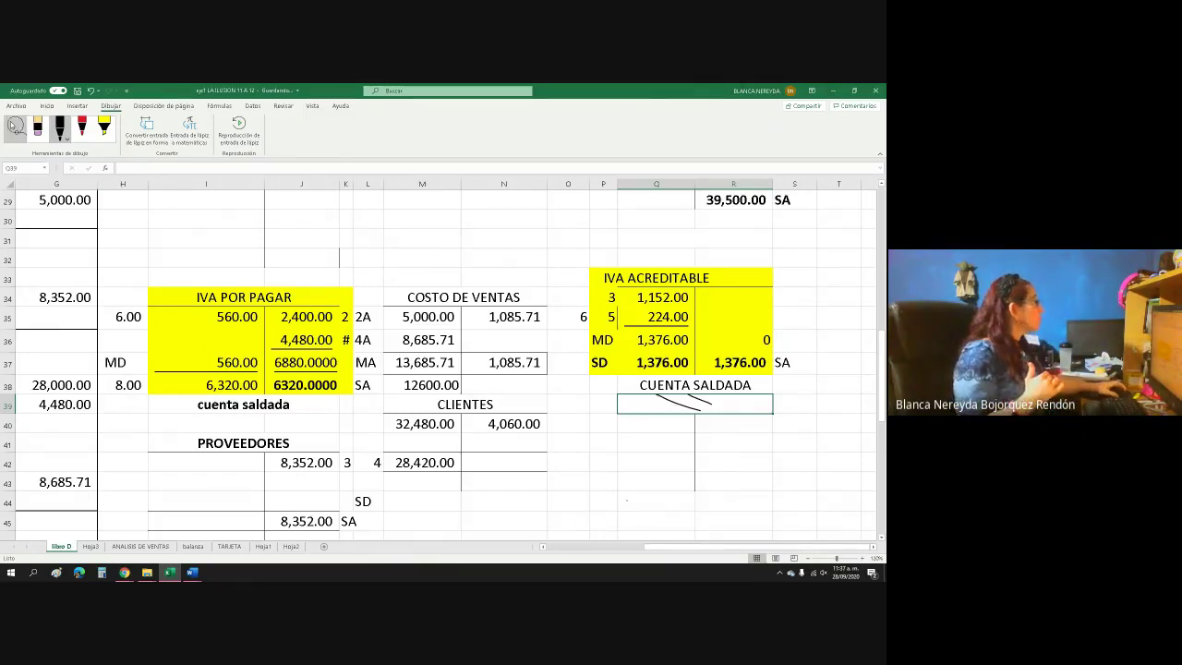
Draw a freehand black line around the empty cells in rows 43 and 44 below CUENTA SALDADA and leave ink mode
click(43, 106)
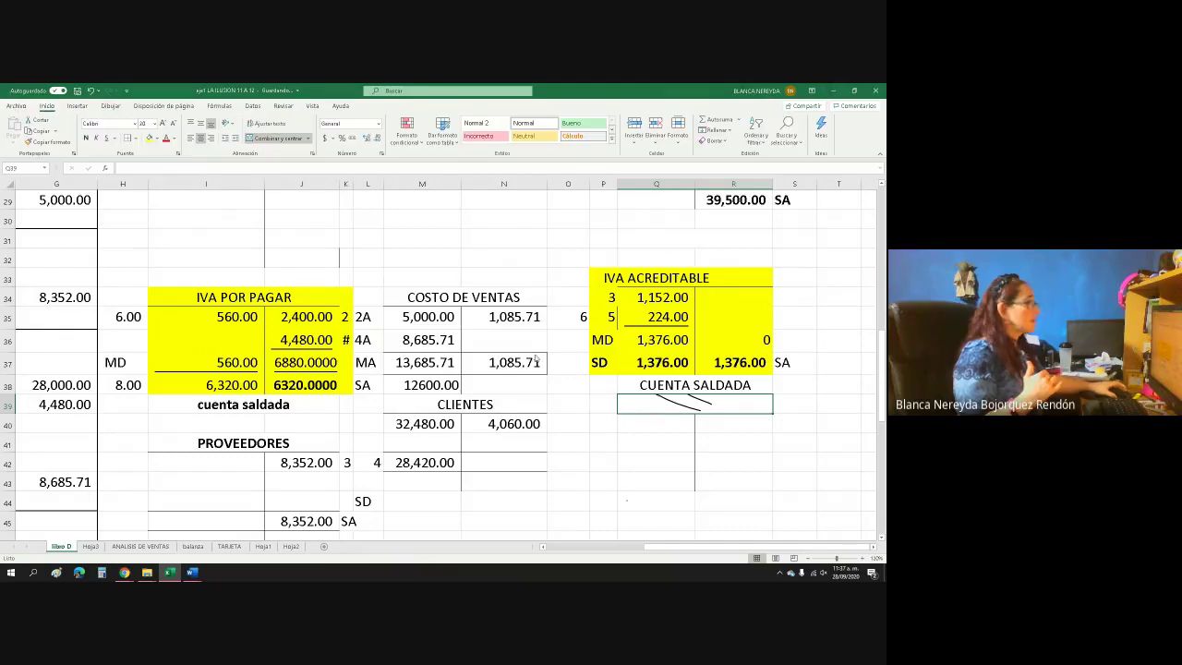
click(583, 550)
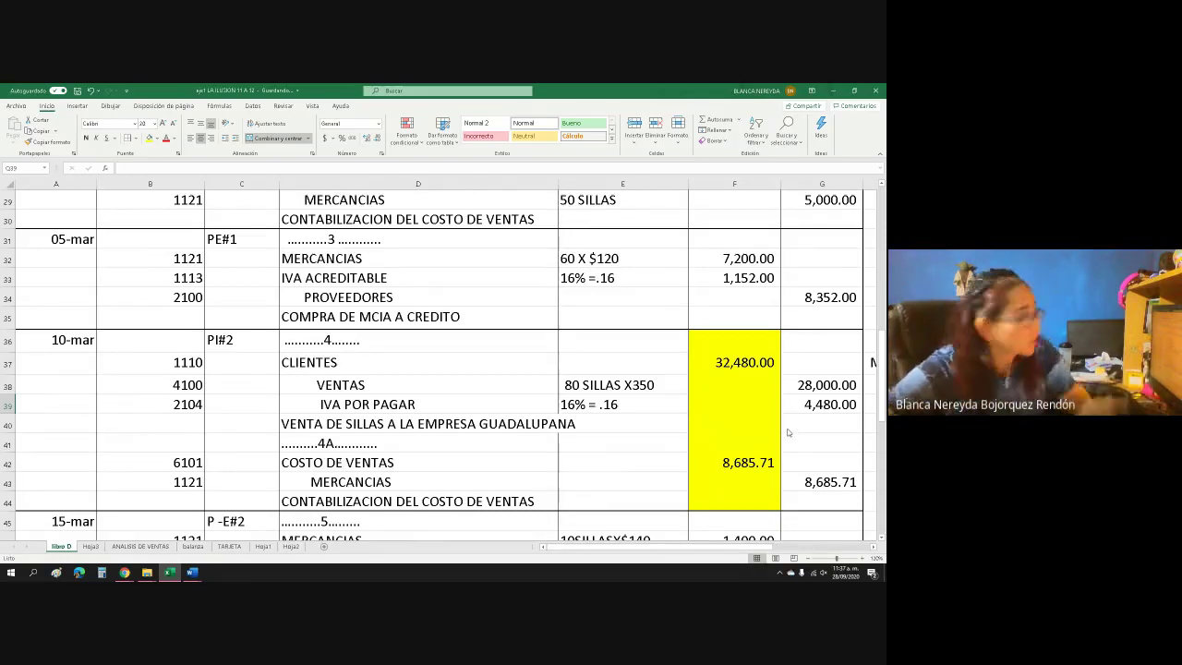
drag(681, 551, 757, 551)
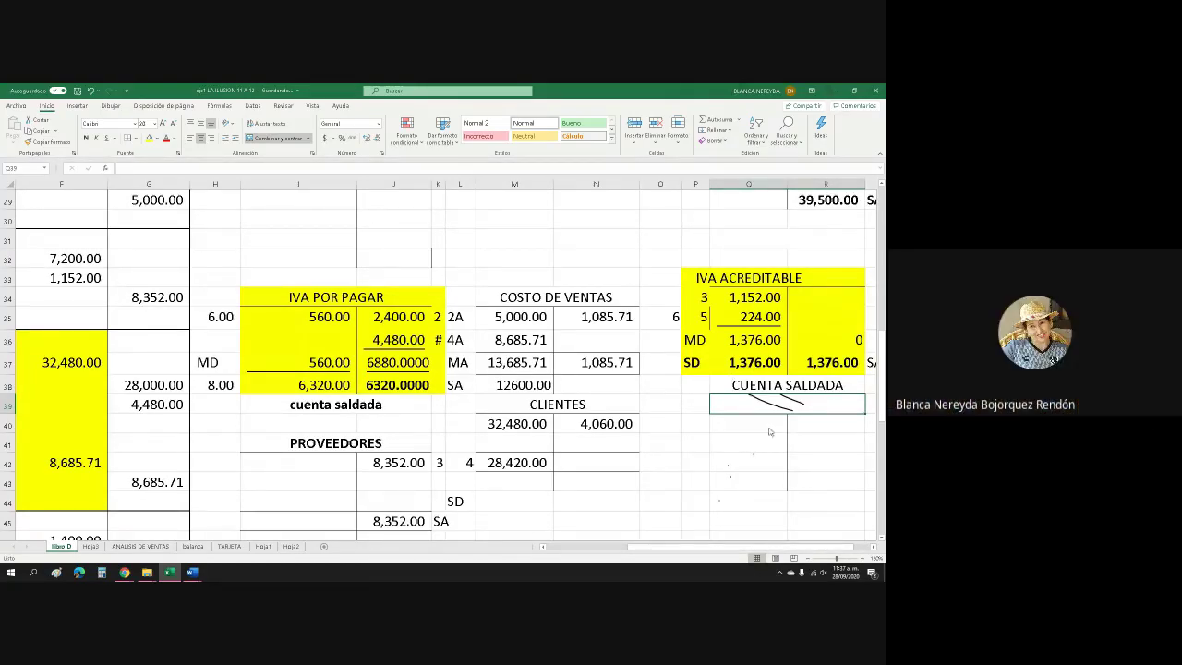
mouse_move(729, 482)
mouse_down()
mouse_move(819, 487)
mouse_move(701, 503)
mouse_up()
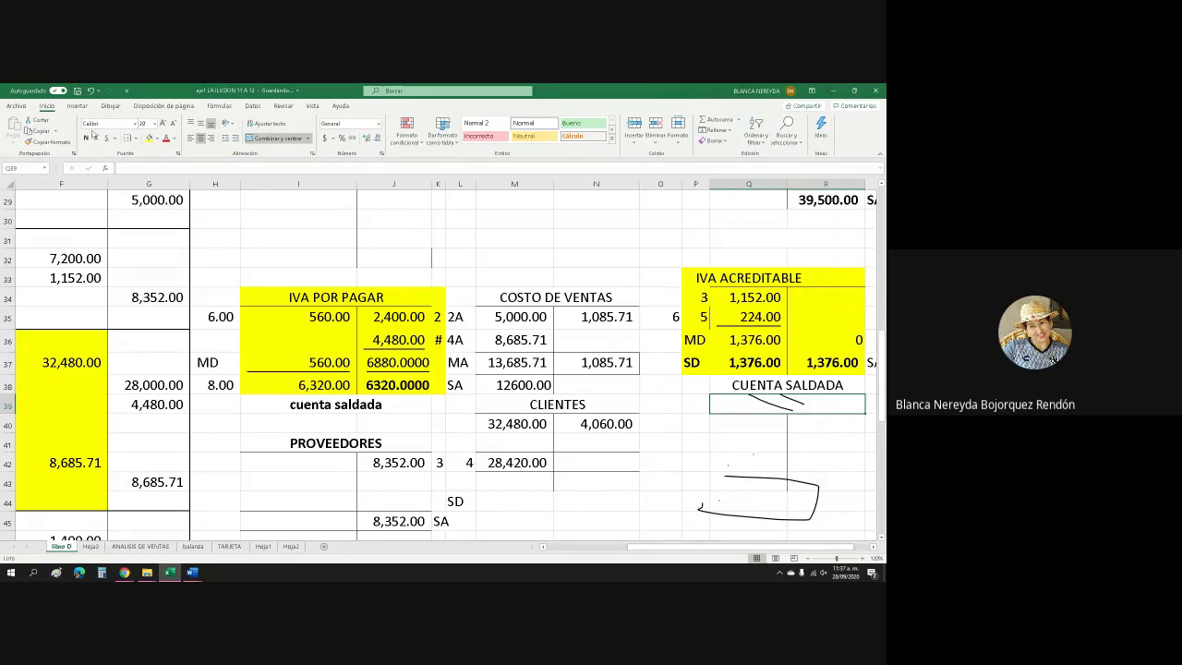
click(110, 105)
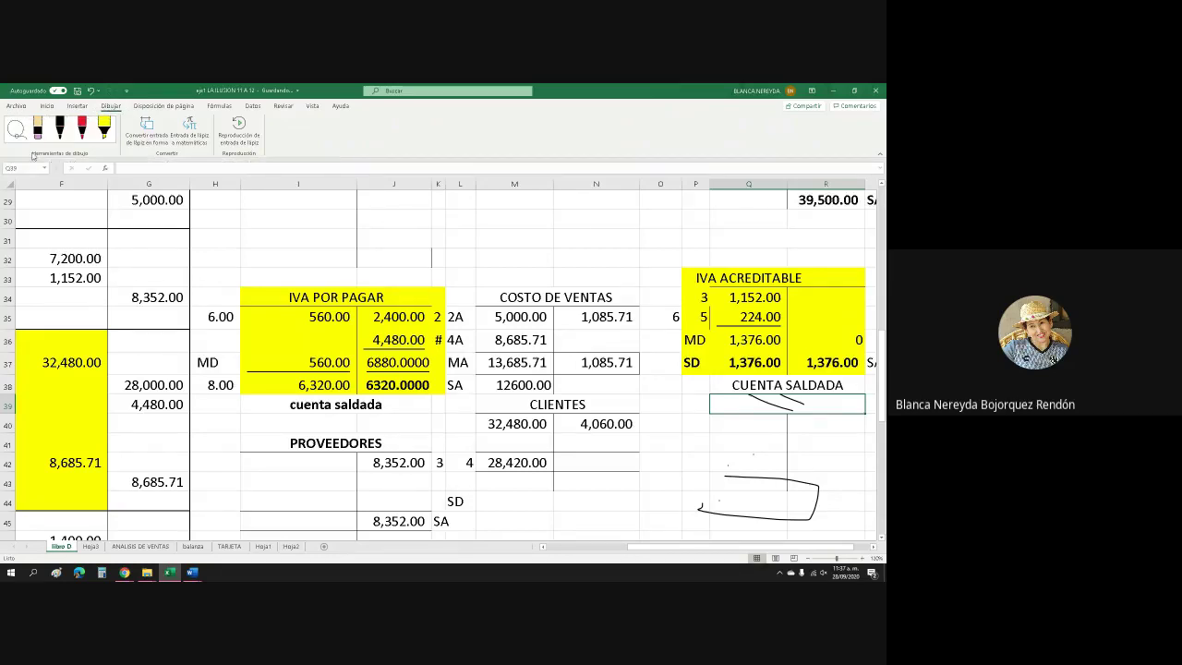
click(584, 523)
Add a top border to M49:N49 as the horizontal line of a new T-account
scroll(563, 499, down, 3)
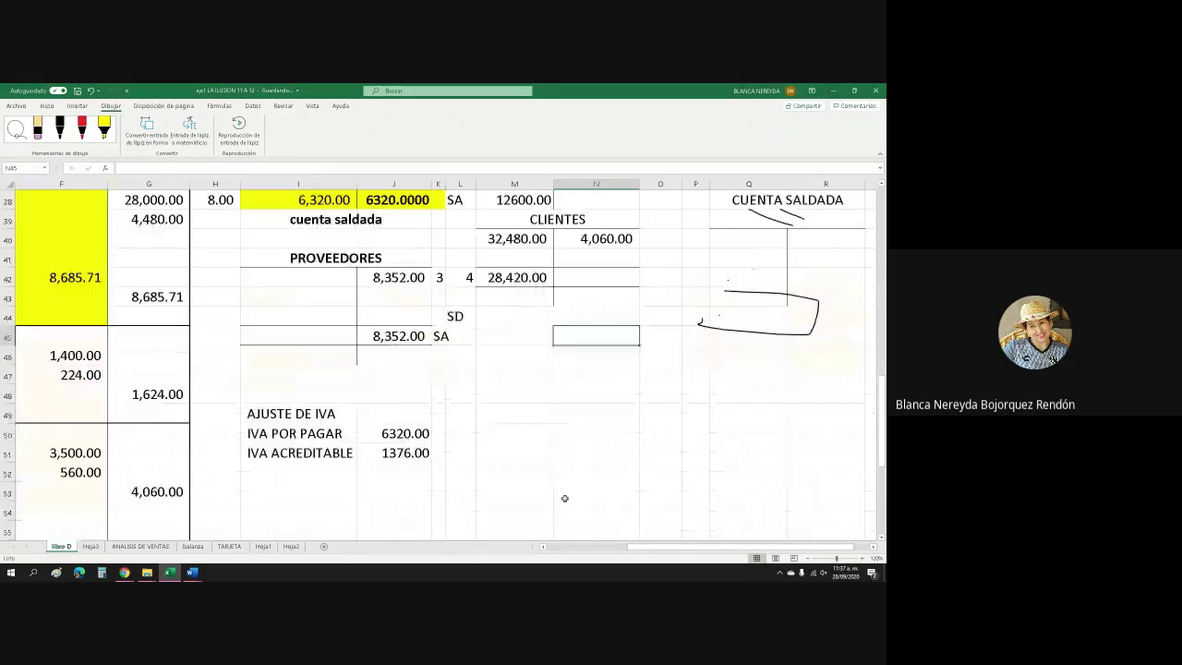
click(498, 433)
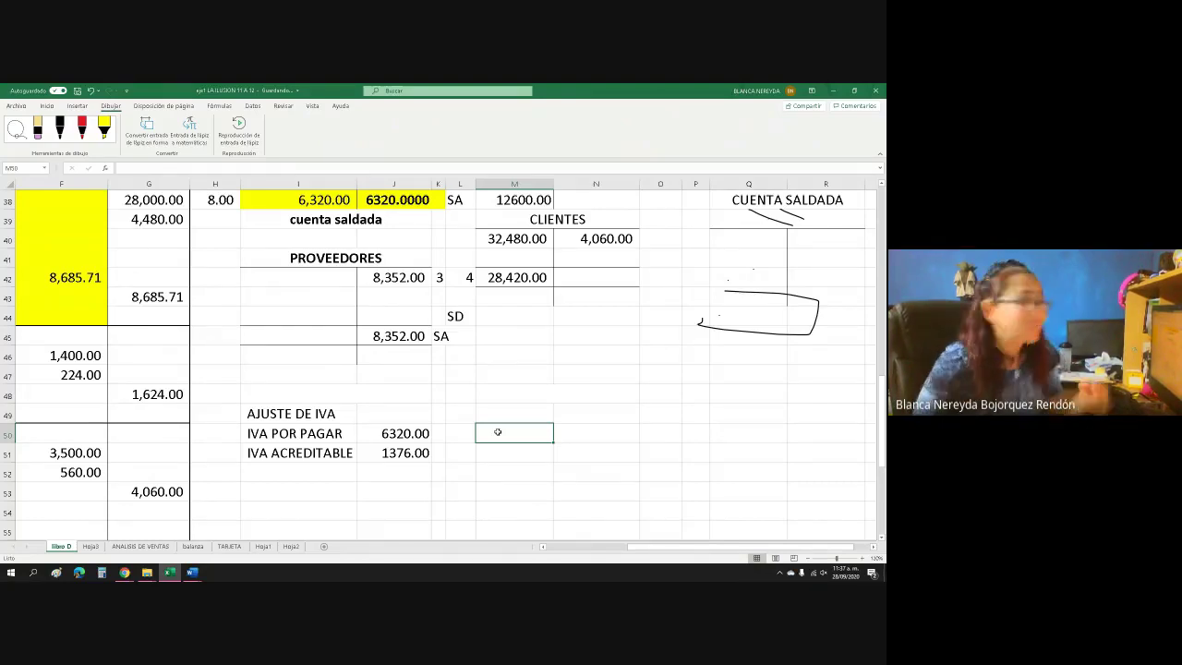
drag(497, 415, 577, 413)
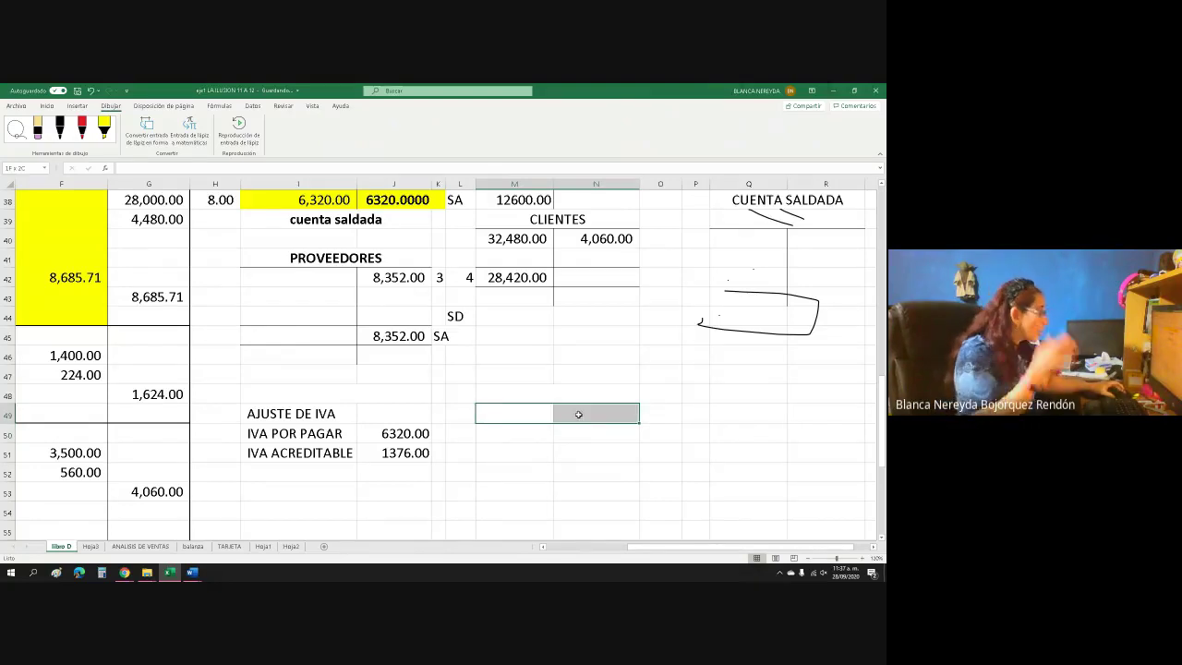
scroll(573, 407, up, 1)
scroll(572, 402, up, 4)
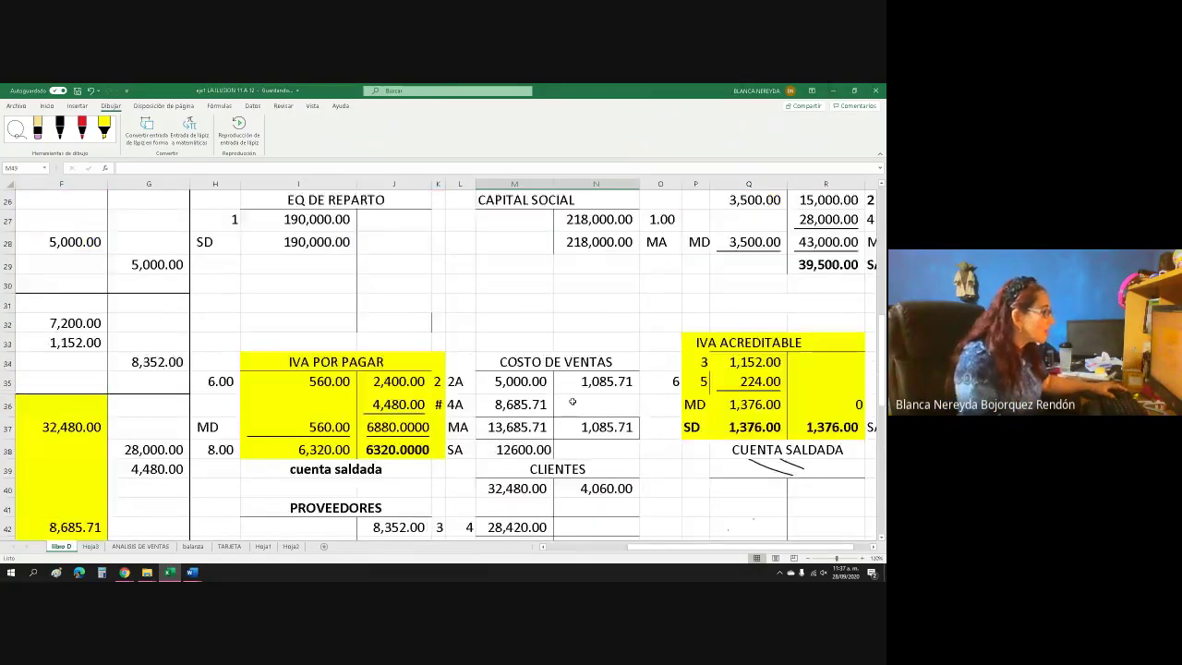
scroll(338, 417, down, 7)
drag(505, 302, 585, 301)
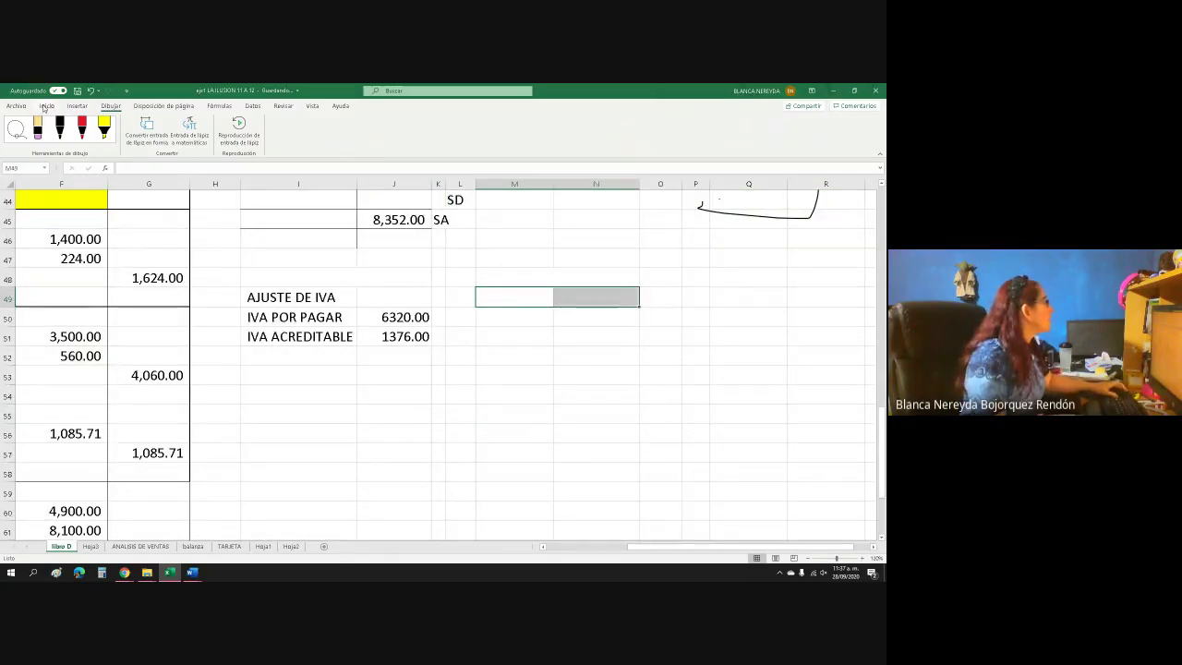
click(46, 105)
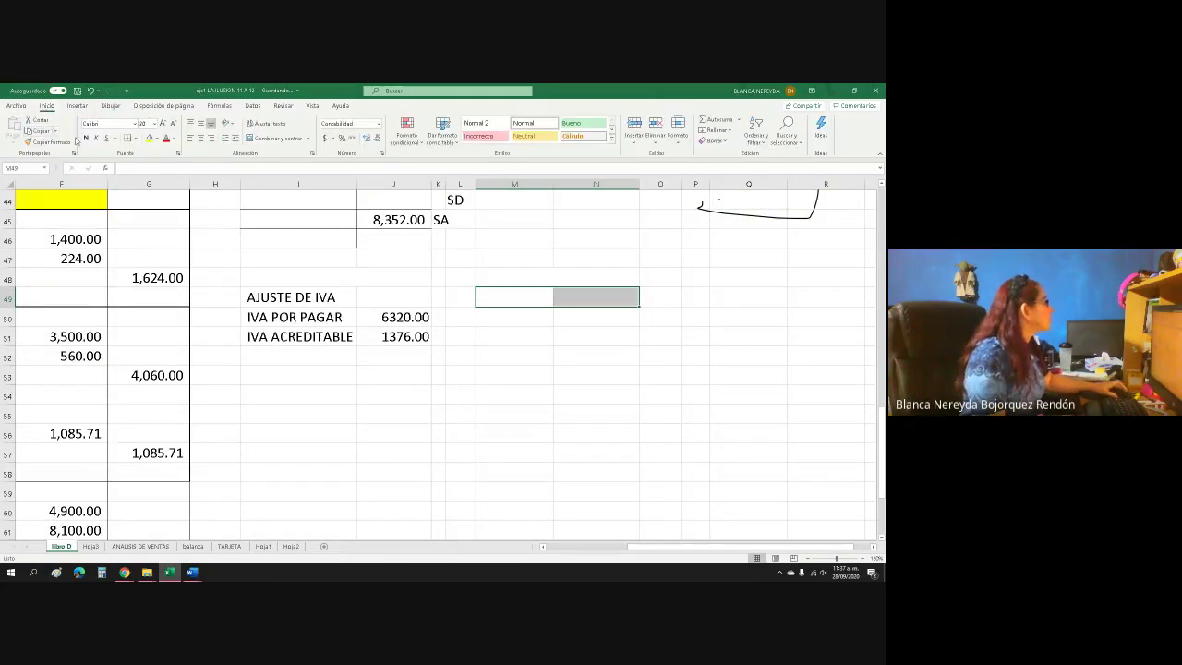
click(135, 139)
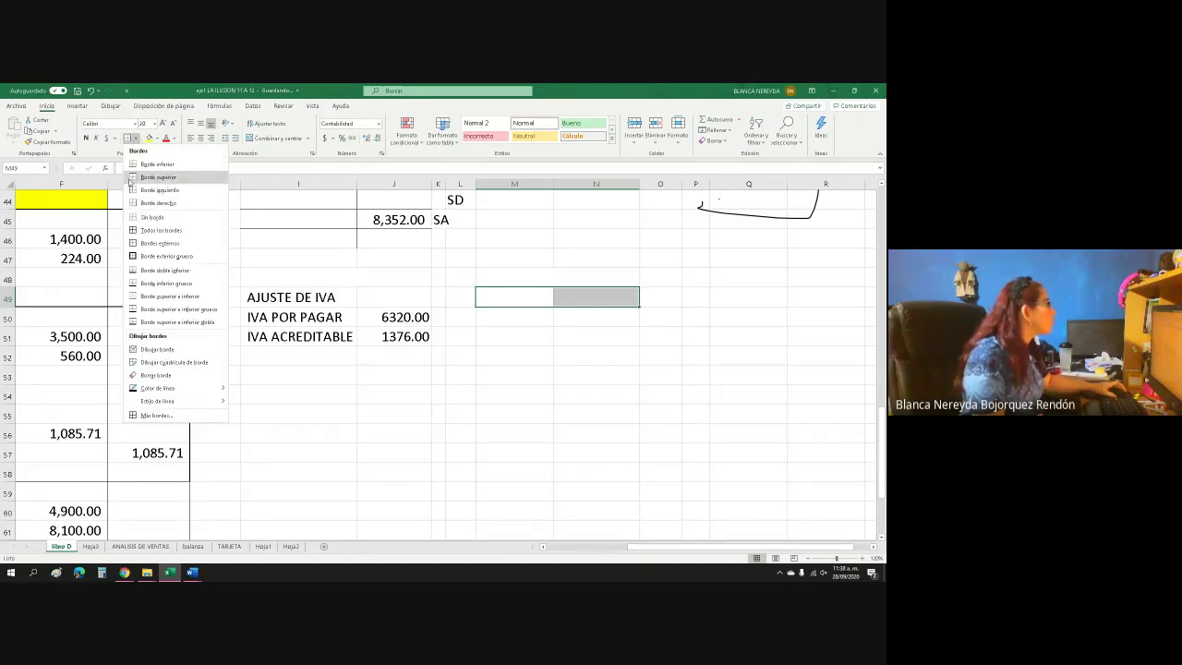
click(157, 177)
click(541, 337)
Try a left border on M49:M53 as the T-account's vertical line and undo it
drag(517, 303, 517, 377)
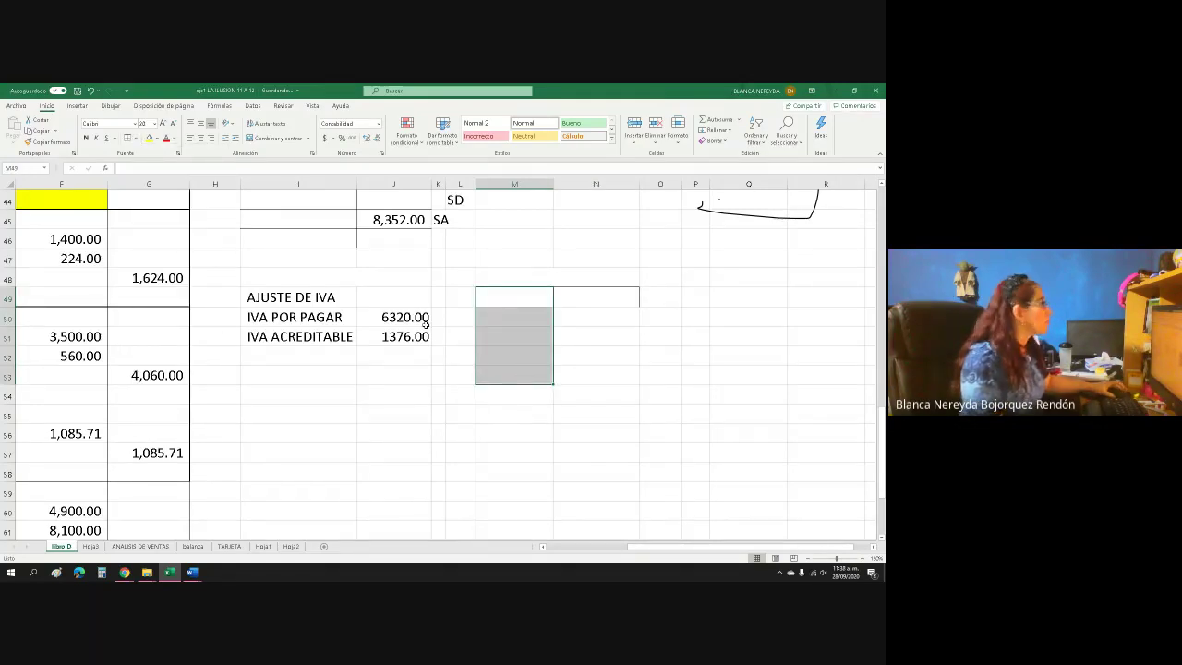
click(134, 139)
click(133, 190)
click(509, 374)
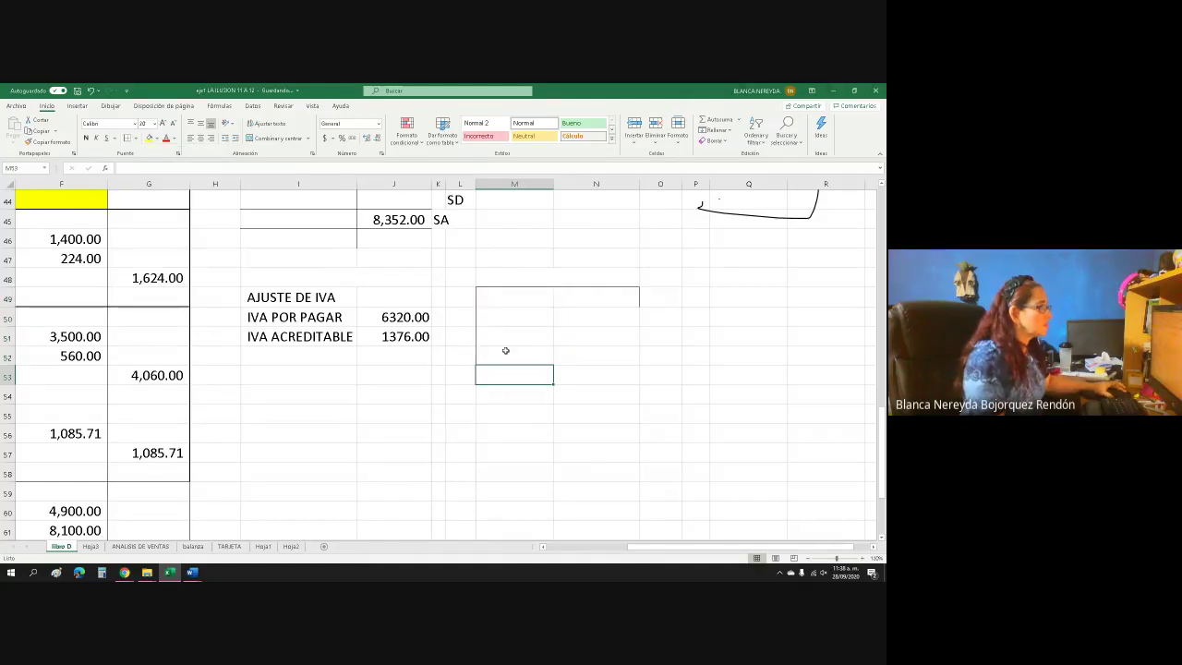
key(ctrl+z)
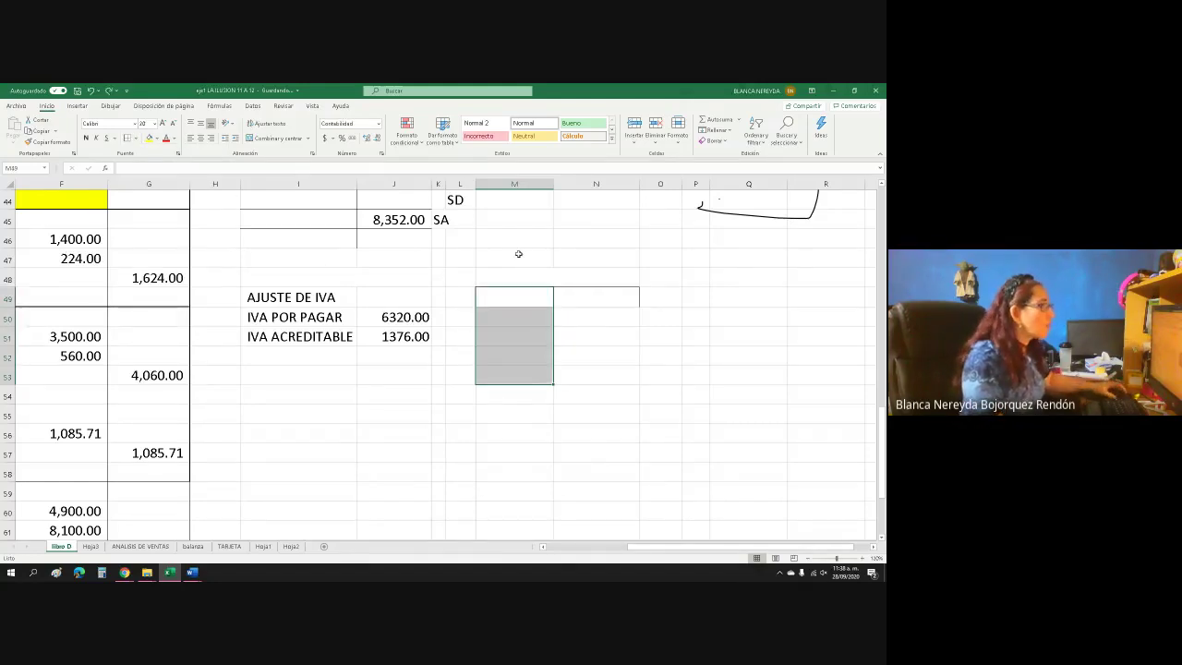
Add a right border to M49:M53 as the vertical line of the new T-account
drag(516, 304, 515, 377)
click(134, 137)
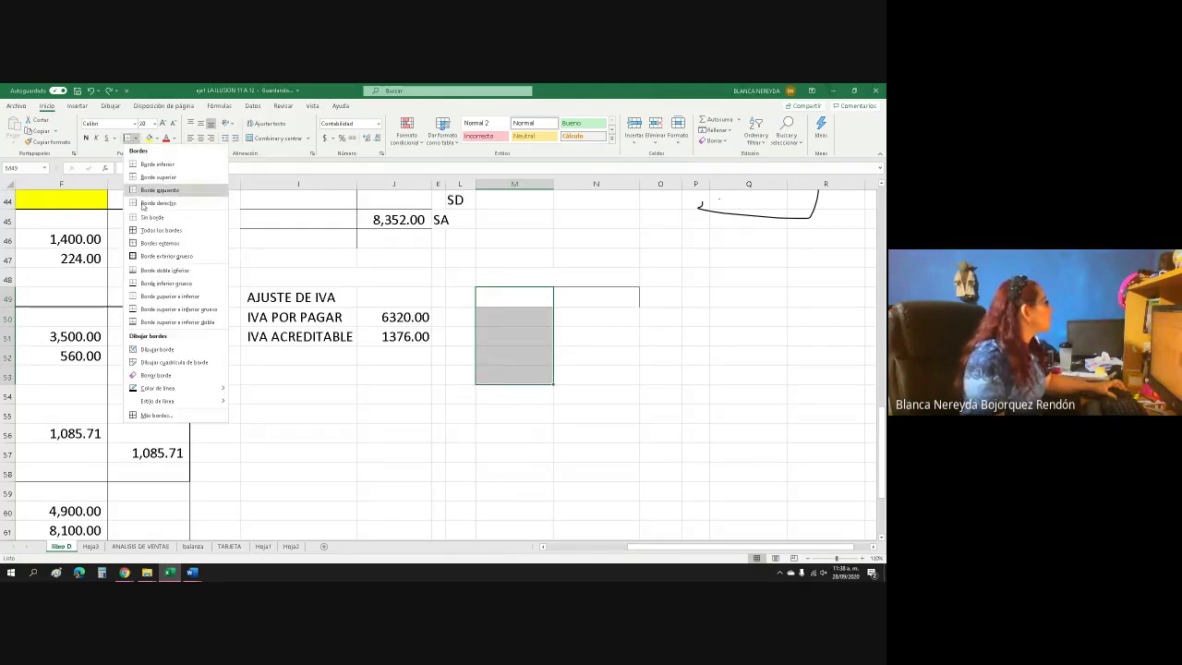
click(157, 216)
click(514, 453)
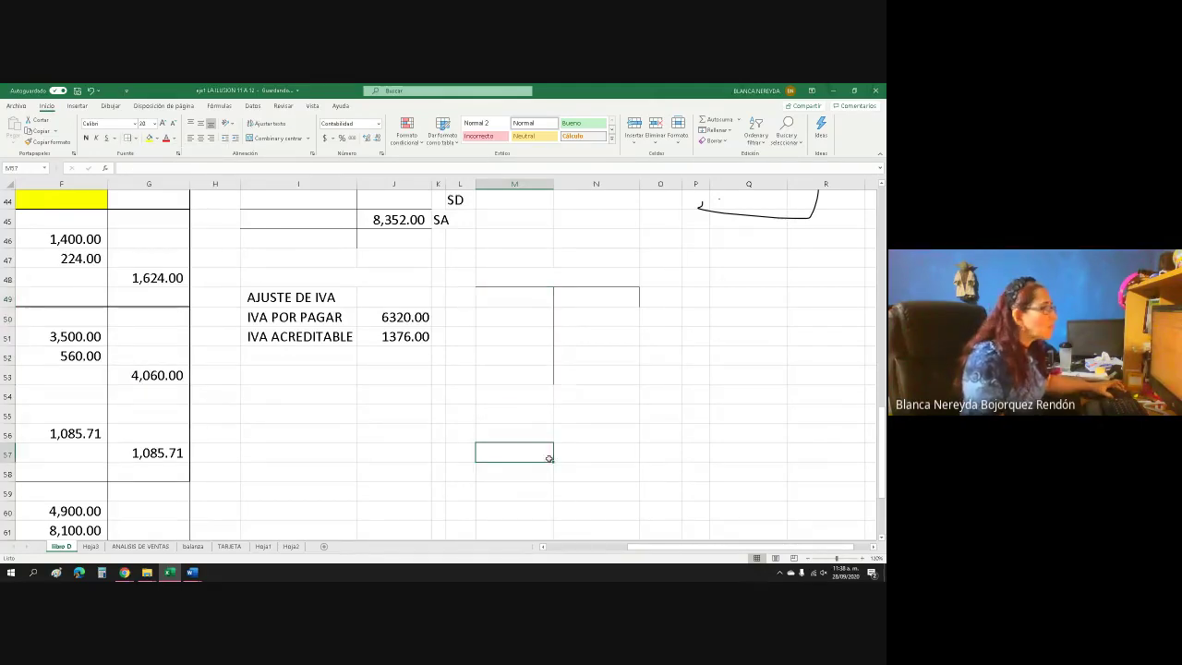
Enter the title "IVA POR PAGAR AL FISCO" in M48 above the new T-account
click(514, 280)
text(IVA POTR)
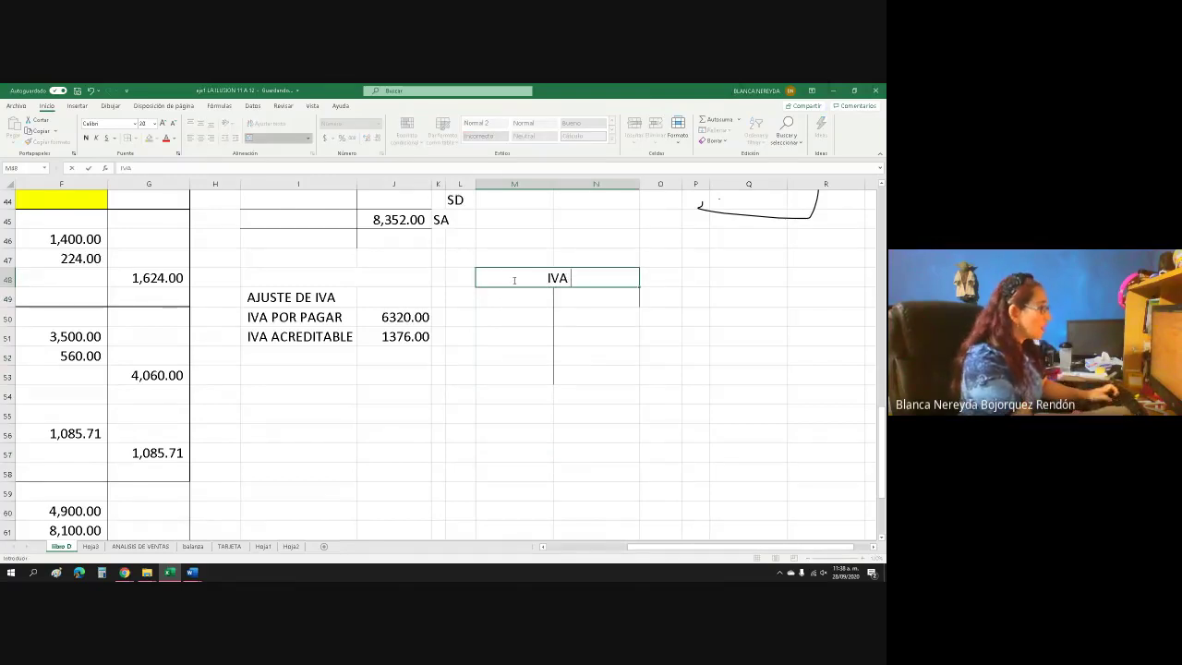
key(BackSpace)
key(BackSpace)
text(R)
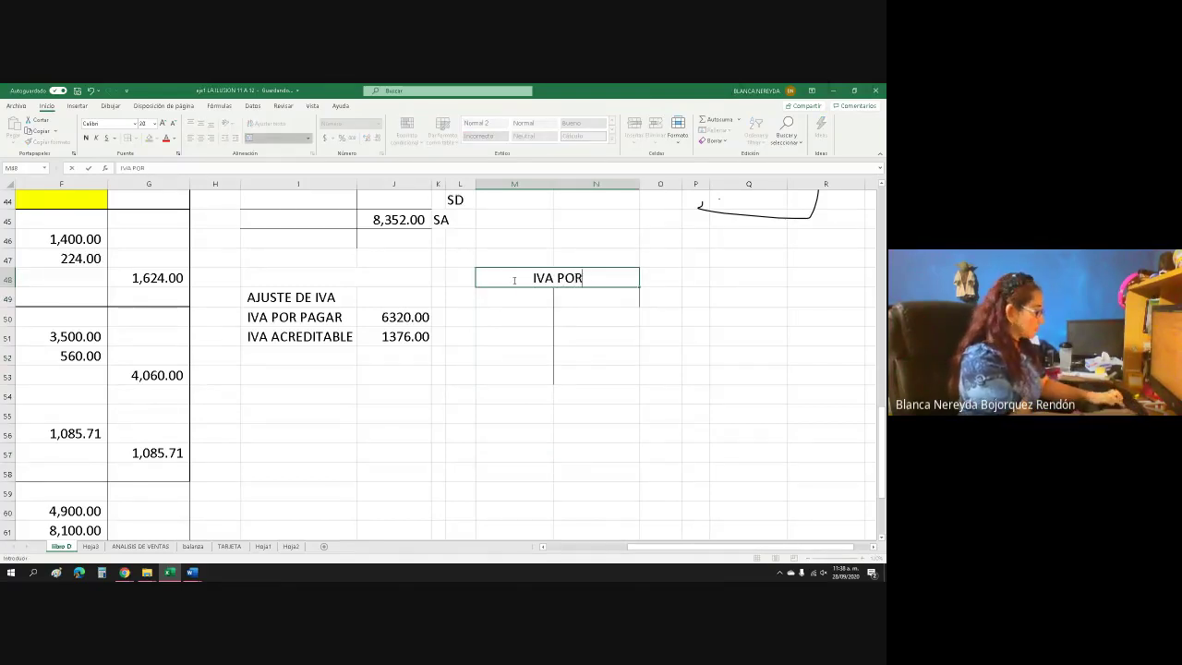
text( PAGAR AL FISCO)
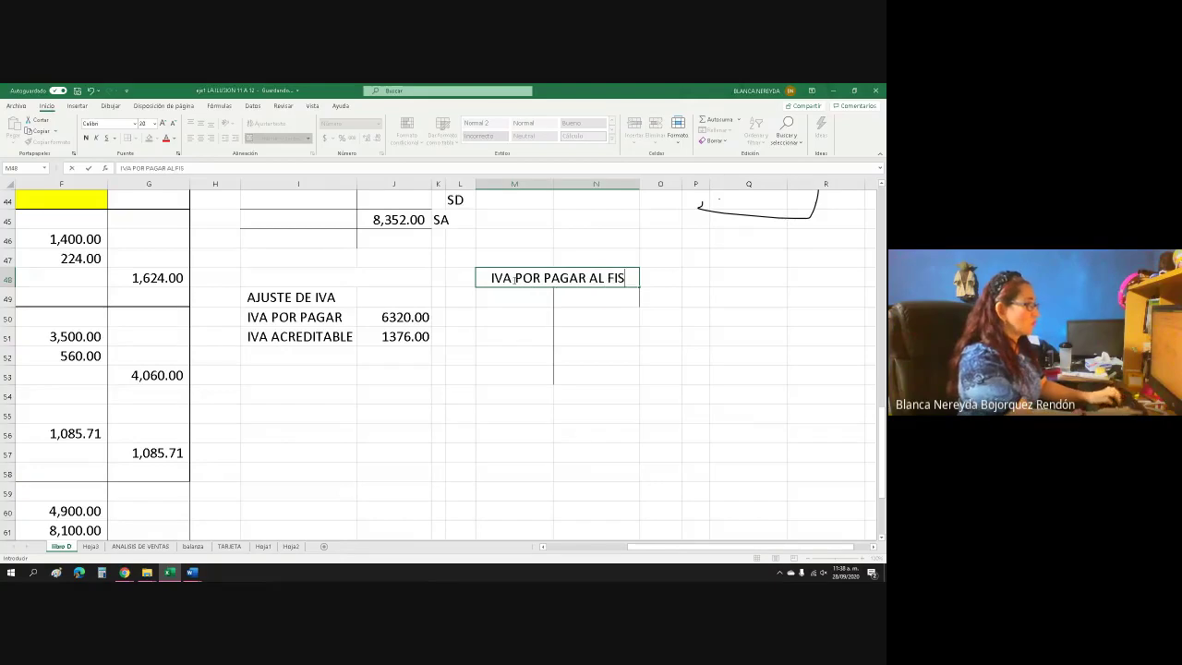
Post the IVA POR PAGAR AL FISCO credit in N49 by referencing journal cell G66
click(586, 300)
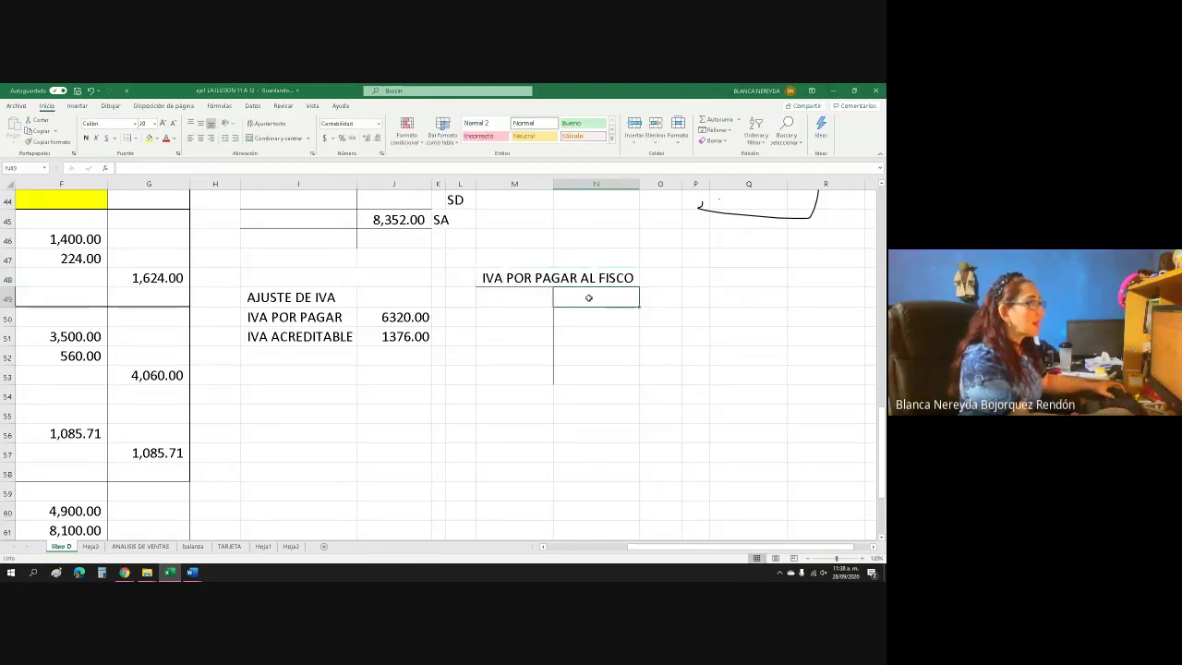
text(=)
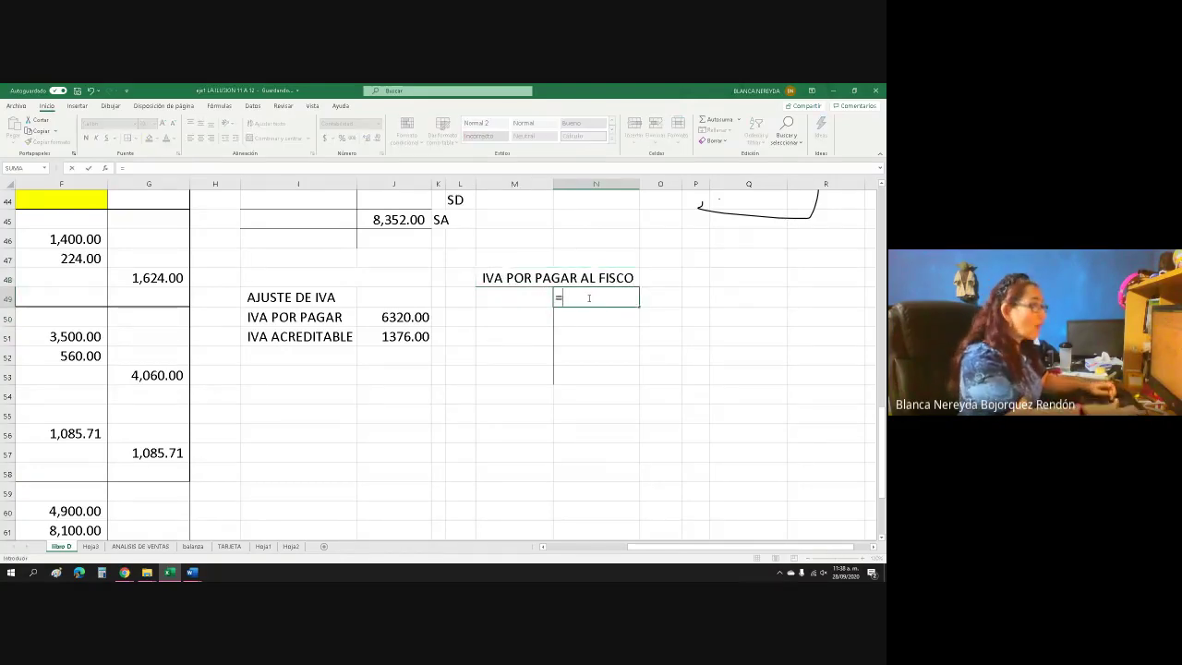
scroll(118, 481, down, 3)
click(132, 459)
scroll(332, 449, up, 3)
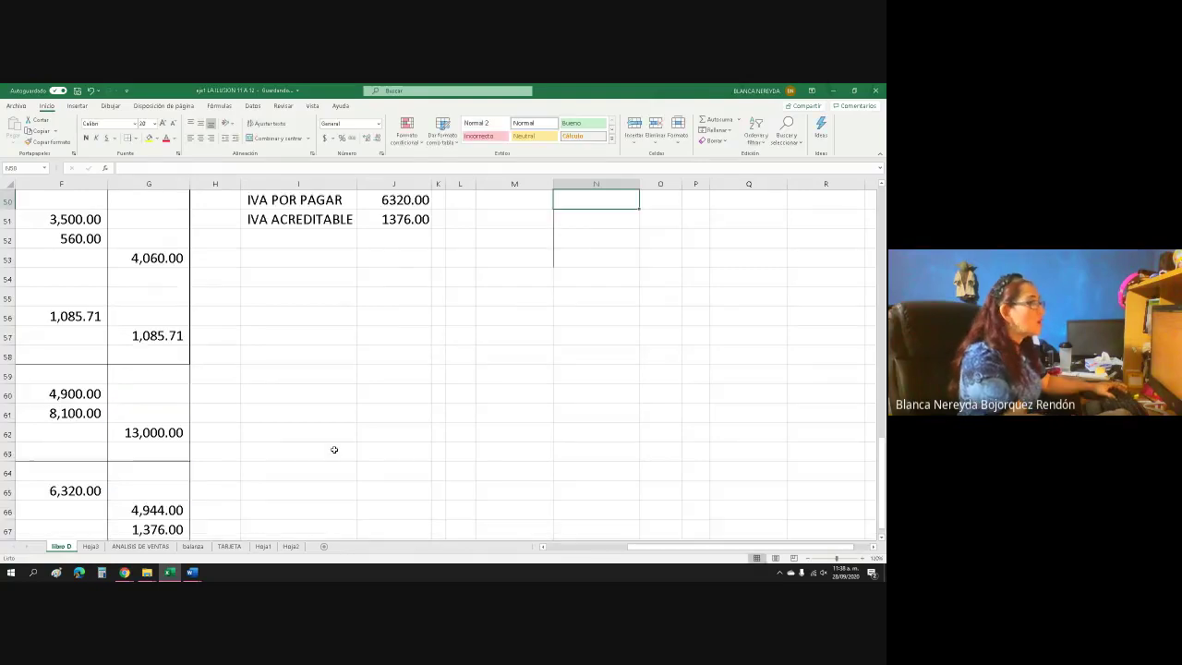
key(Return)
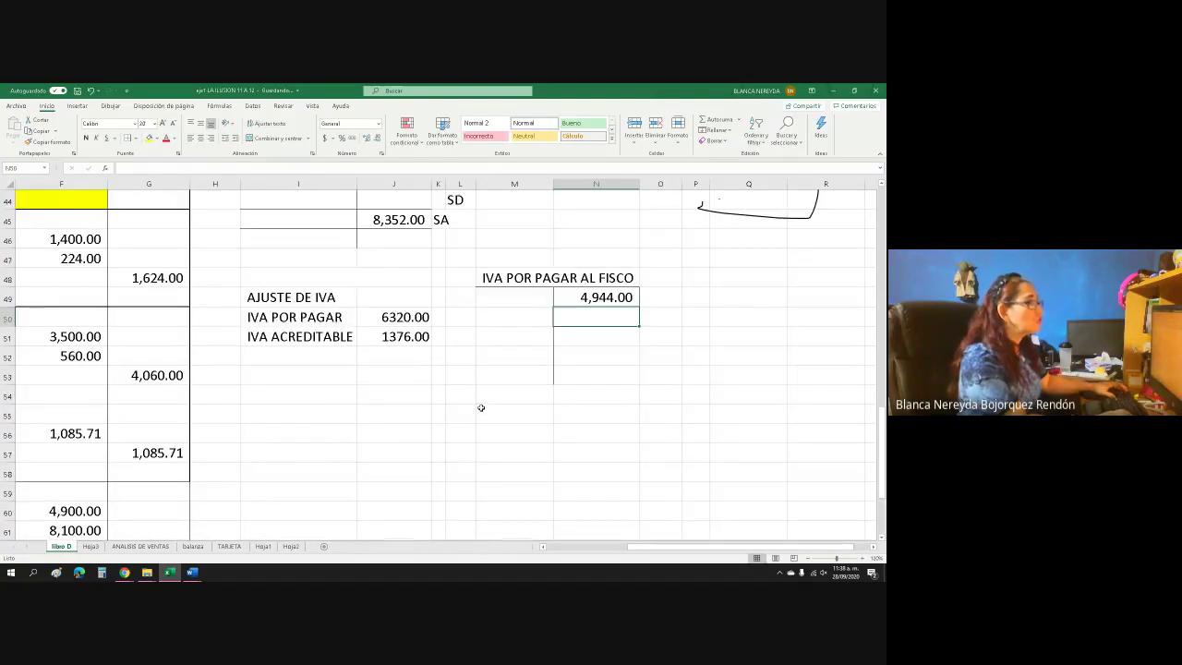
Enter journal entry number 8 in O49 beside the IVA POR PAGAR AL FISCO credit
click(663, 293)
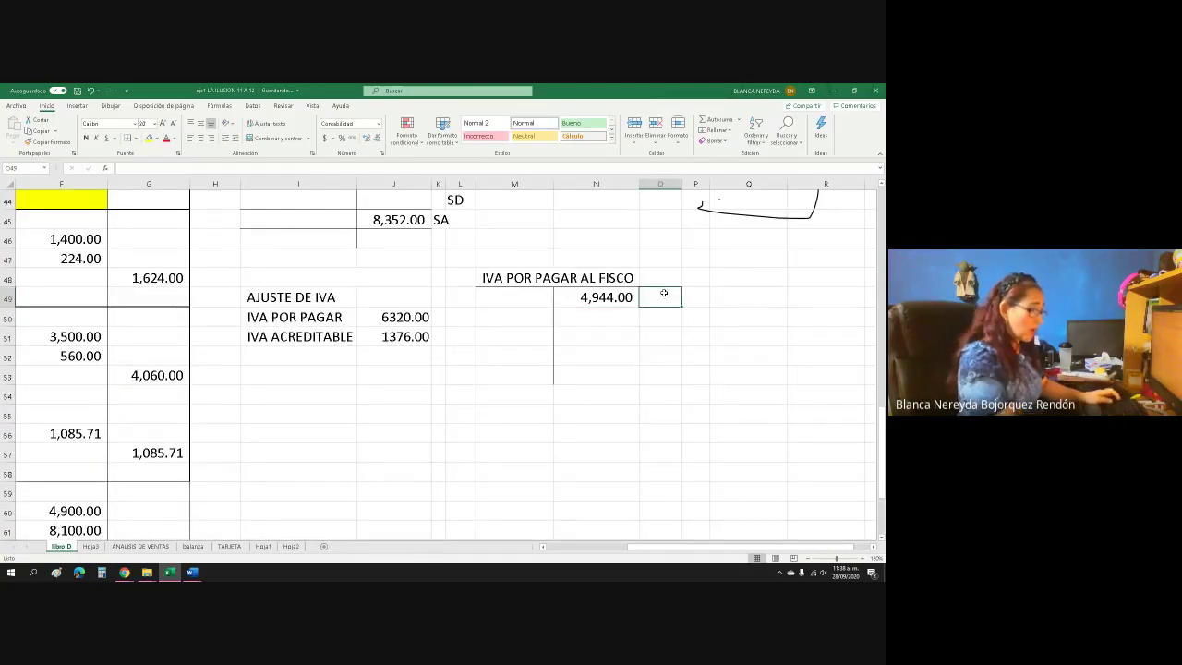
text(8)
click(689, 338)
click(614, 322)
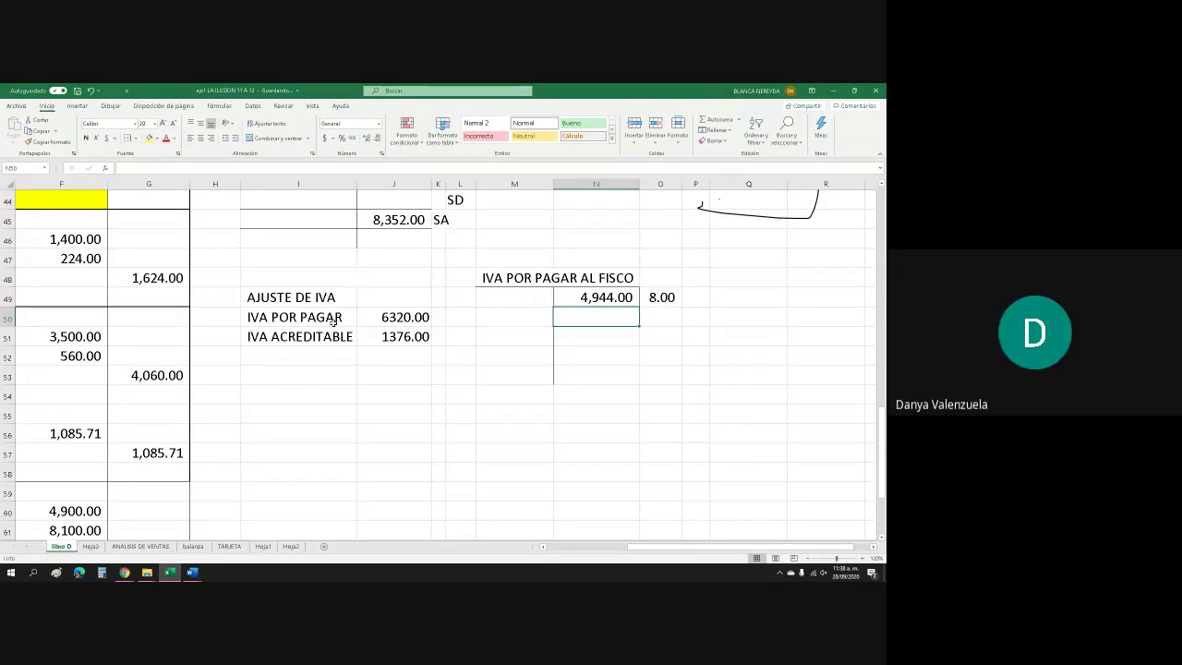
Review the IVA POR PAGAR account and highlight the IVA POR PAGAR AL FISCO credit in N49 in yellow
scroll(431, 274, up, 4)
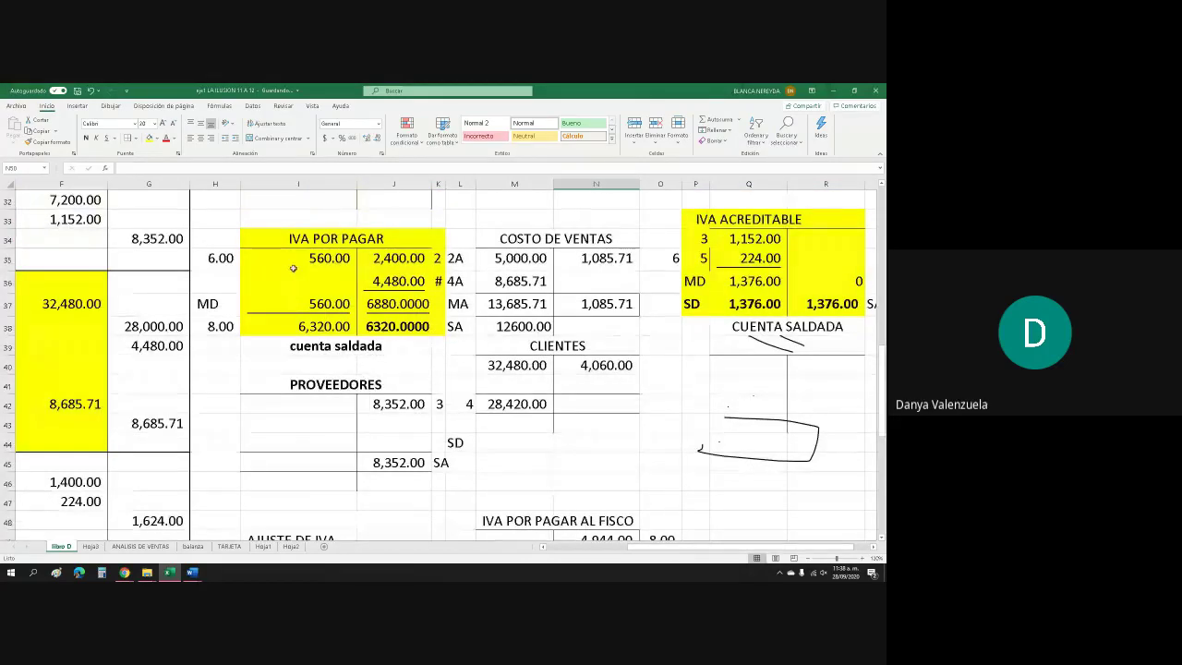
click(293, 262)
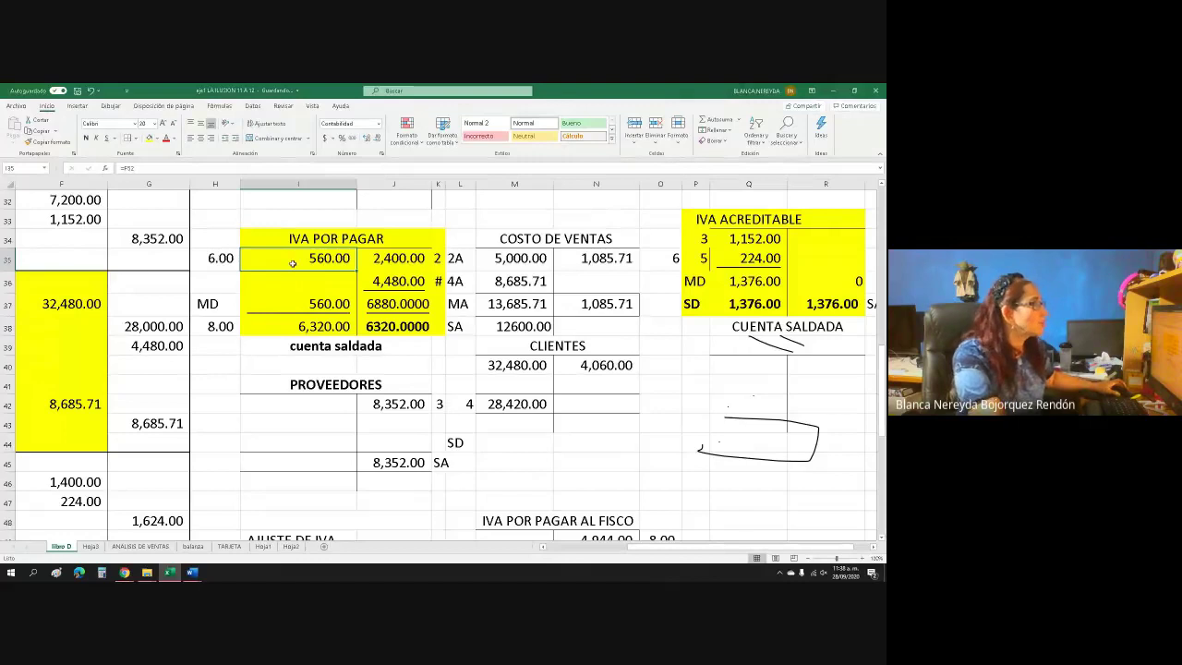
click(385, 325)
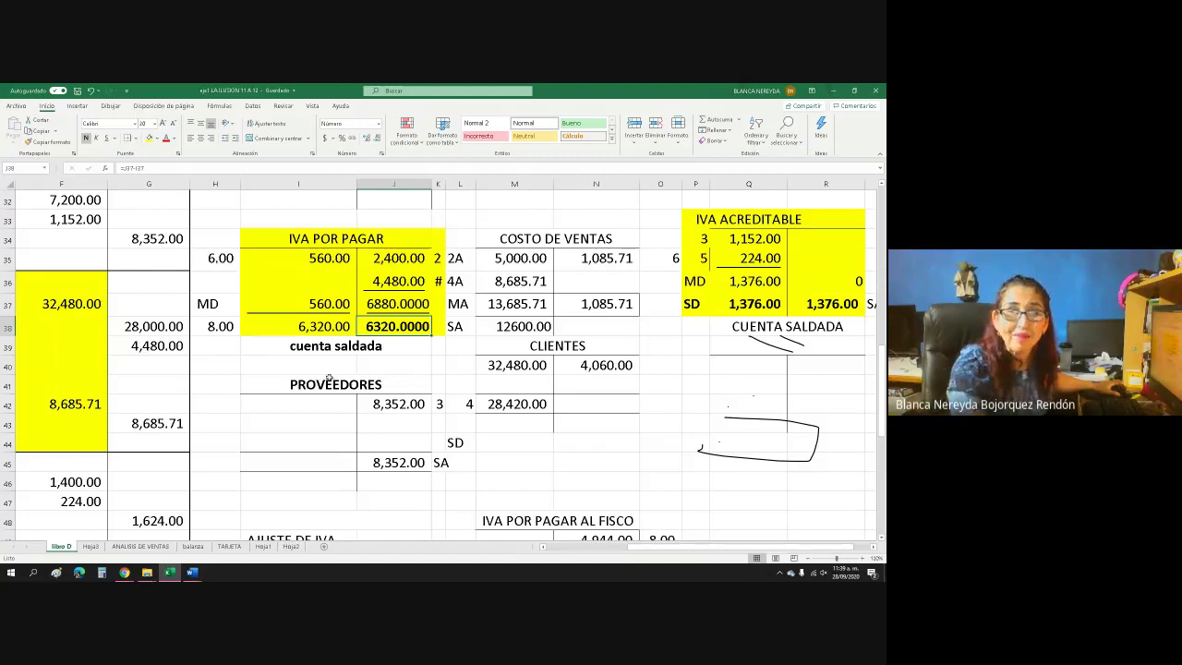
scroll(350, 399, down, 1)
click(580, 486)
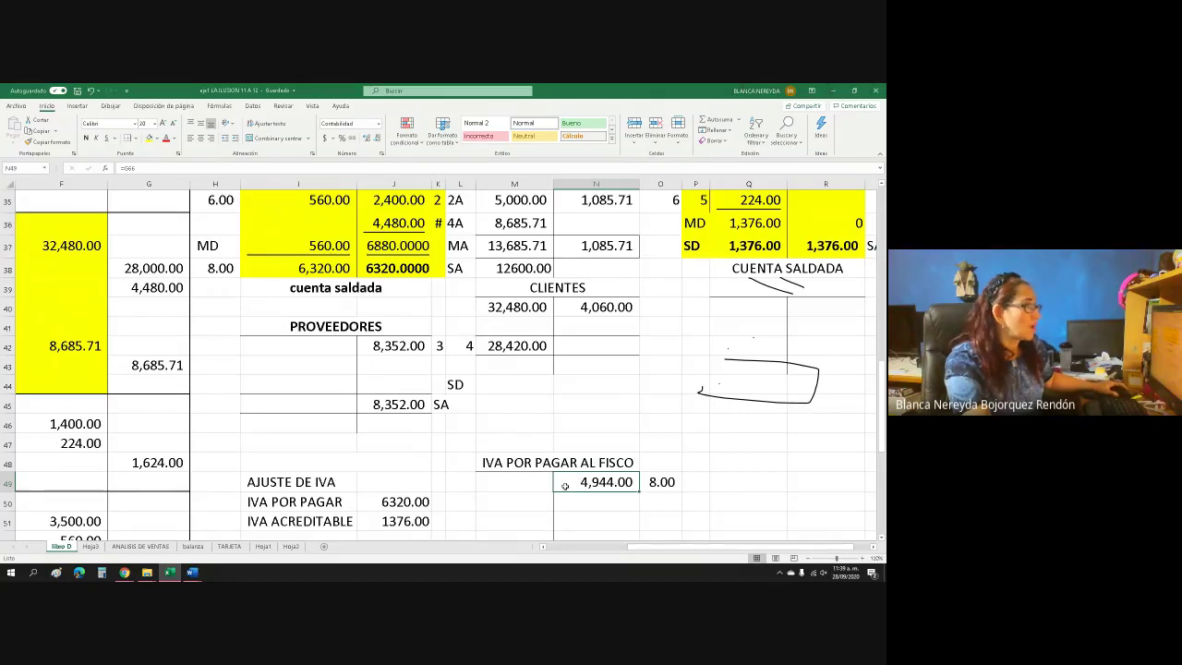
click(149, 138)
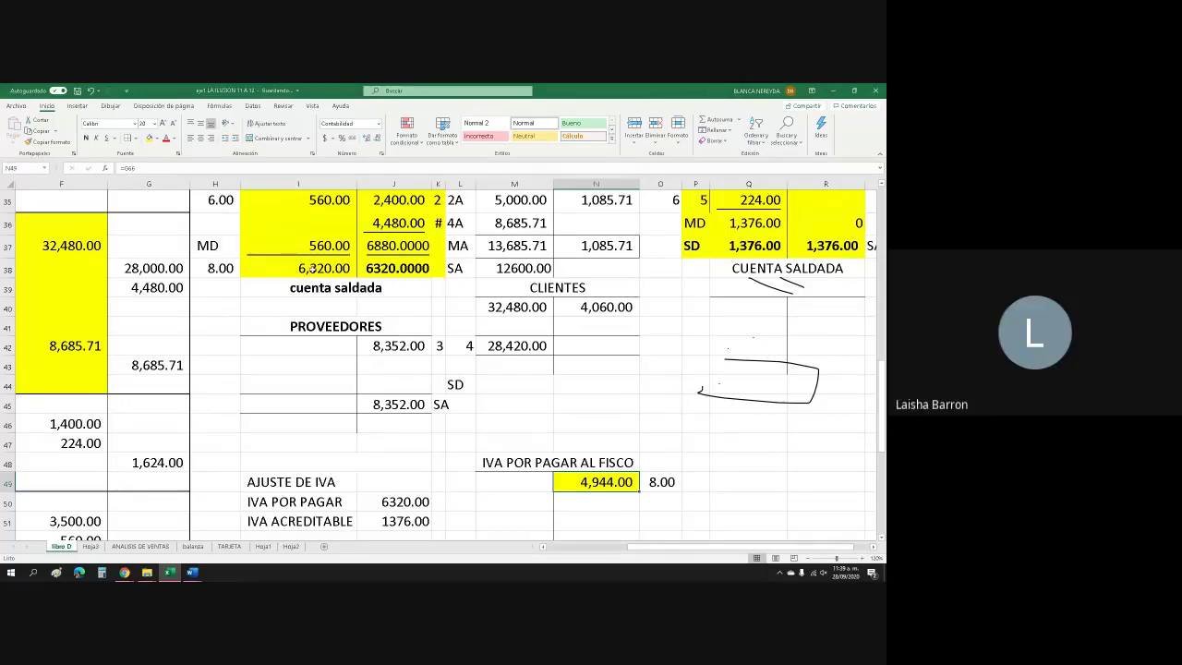
Total the journal's debit column F15:F68 in F69 with AutoSum
click(567, 546)
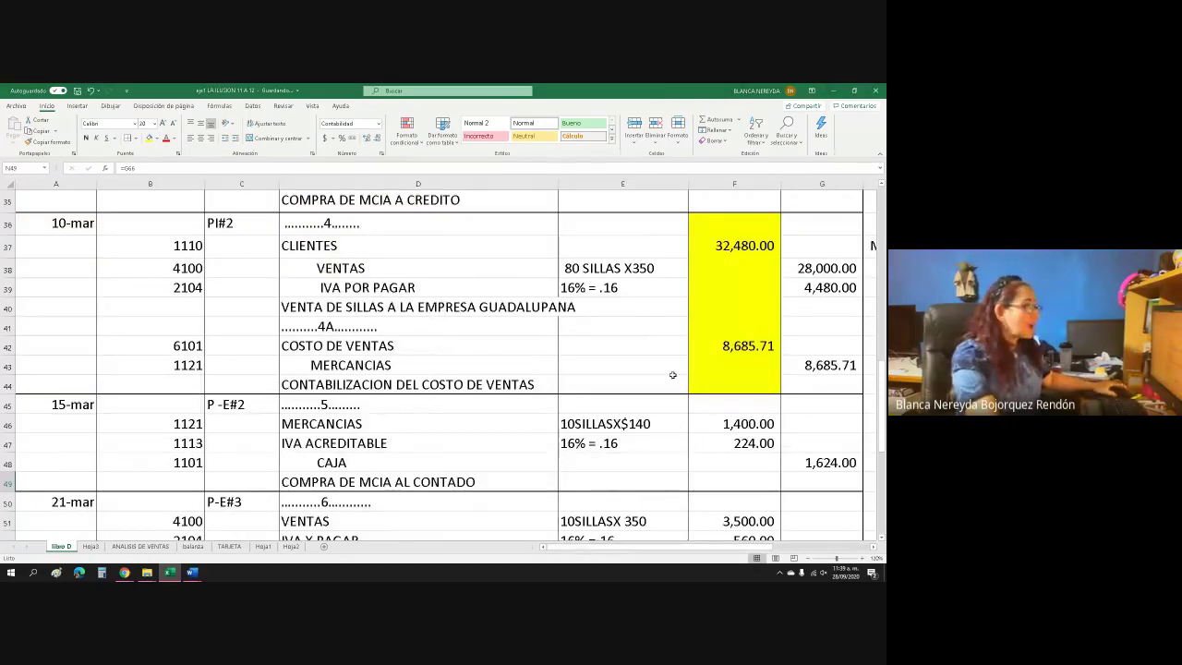
scroll(673, 372, up, 4)
scroll(741, 395, up, 7)
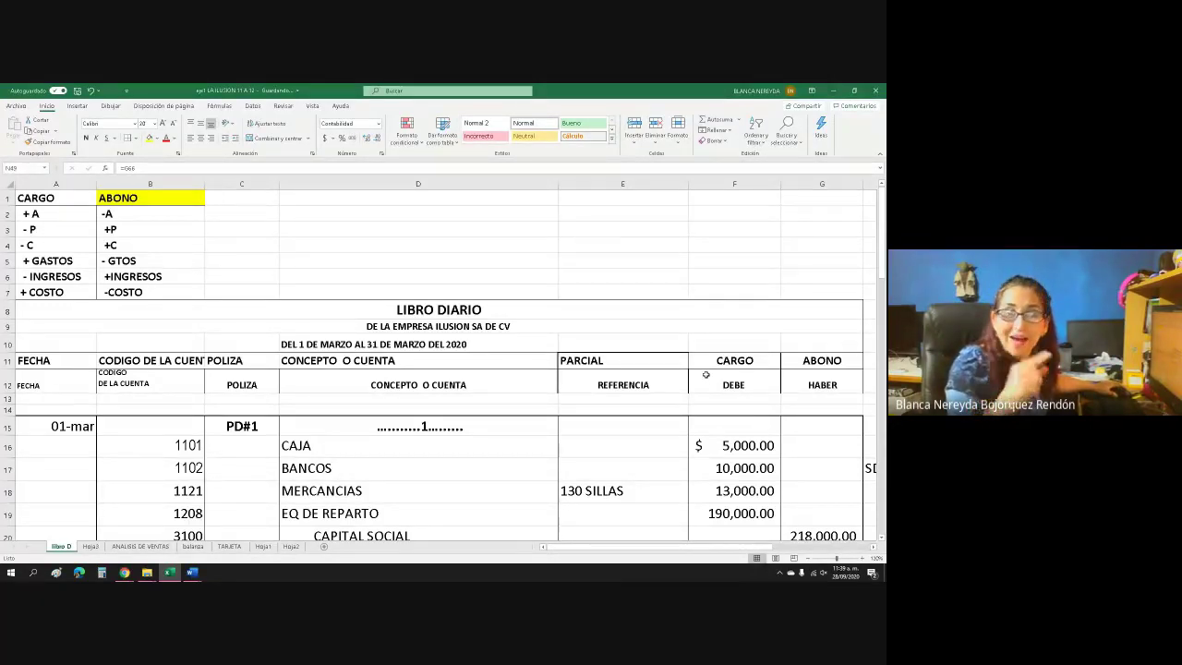
scroll(654, 340, down, 4)
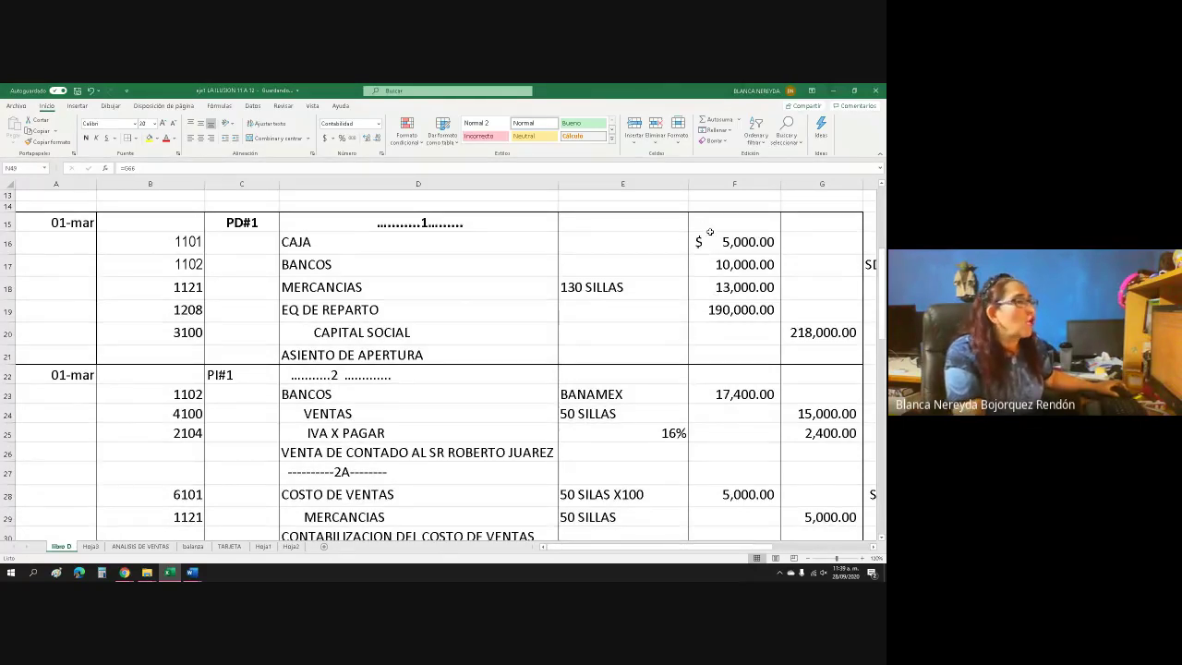
drag(709, 231, 704, 333)
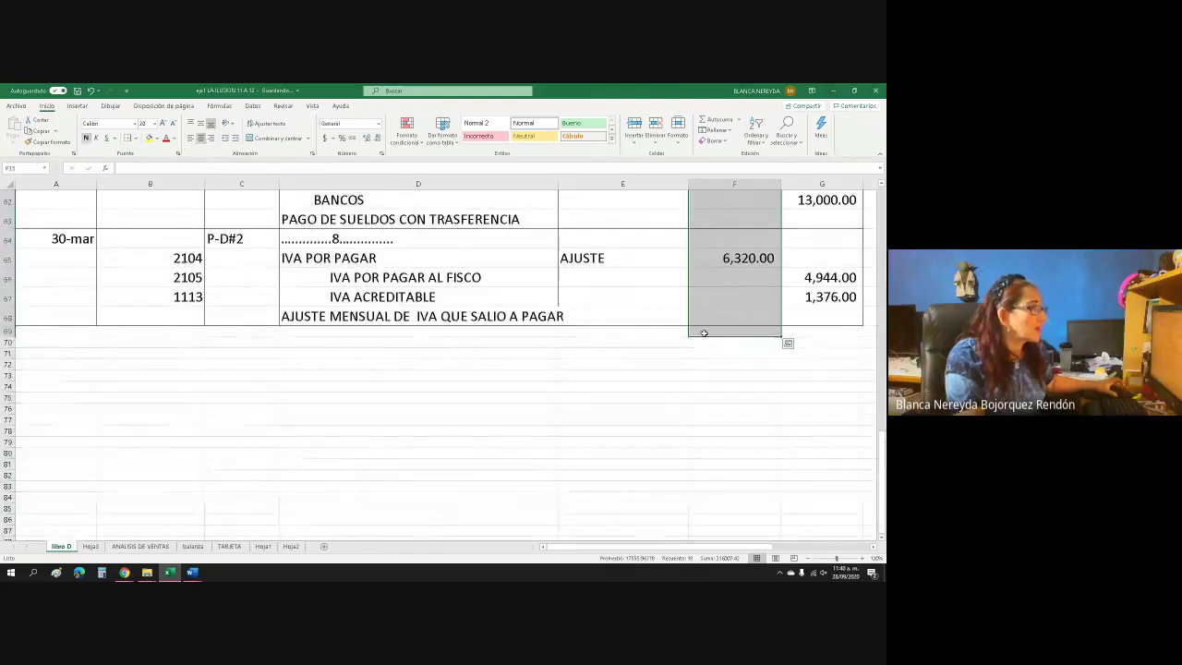
click(716, 123)
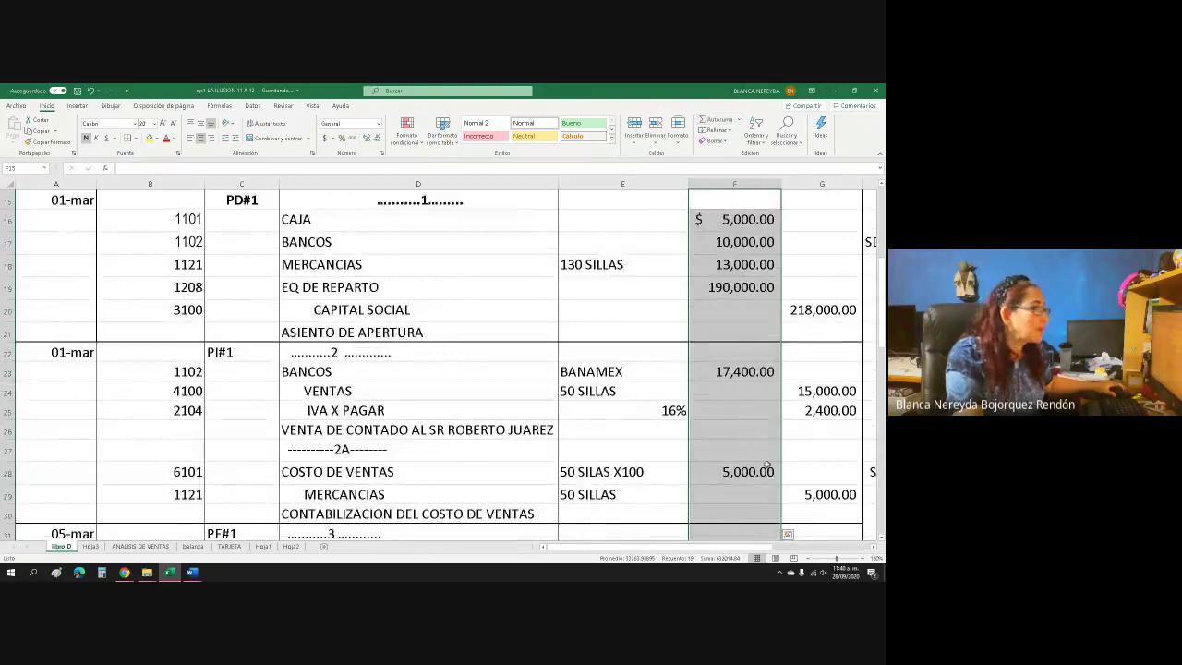
scroll(748, 454, down, 15)
scroll(748, 455, down, 5)
click(726, 396)
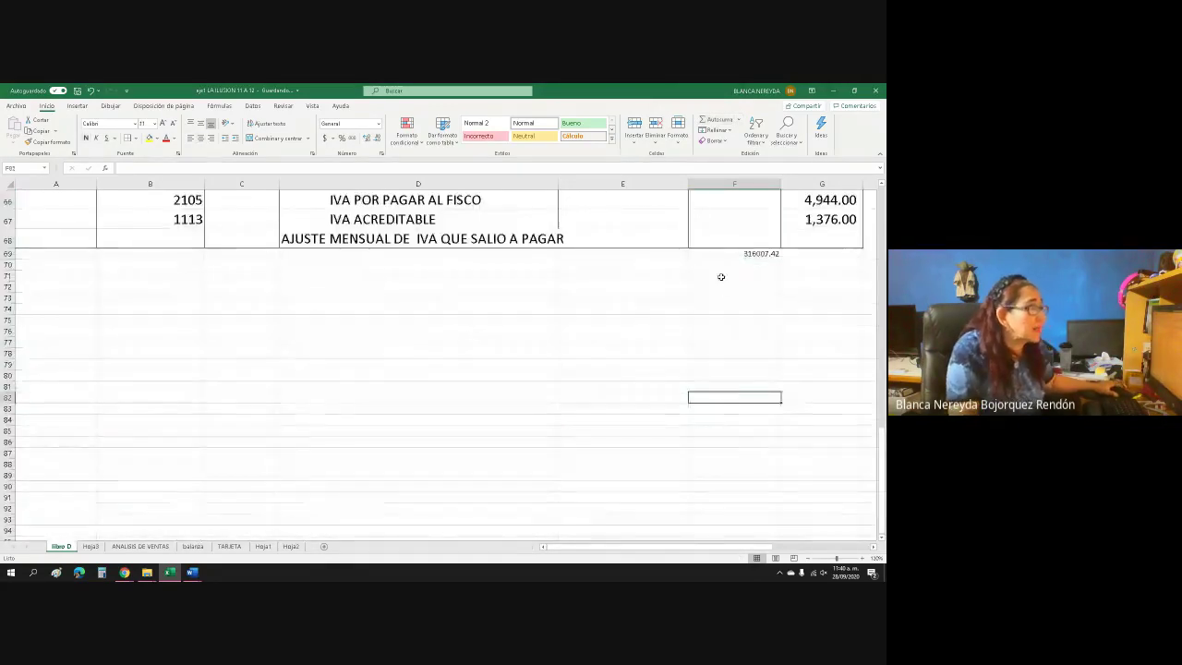
Format the totals area F69:G71 in bold at font size 20
drag(708, 253, 828, 274)
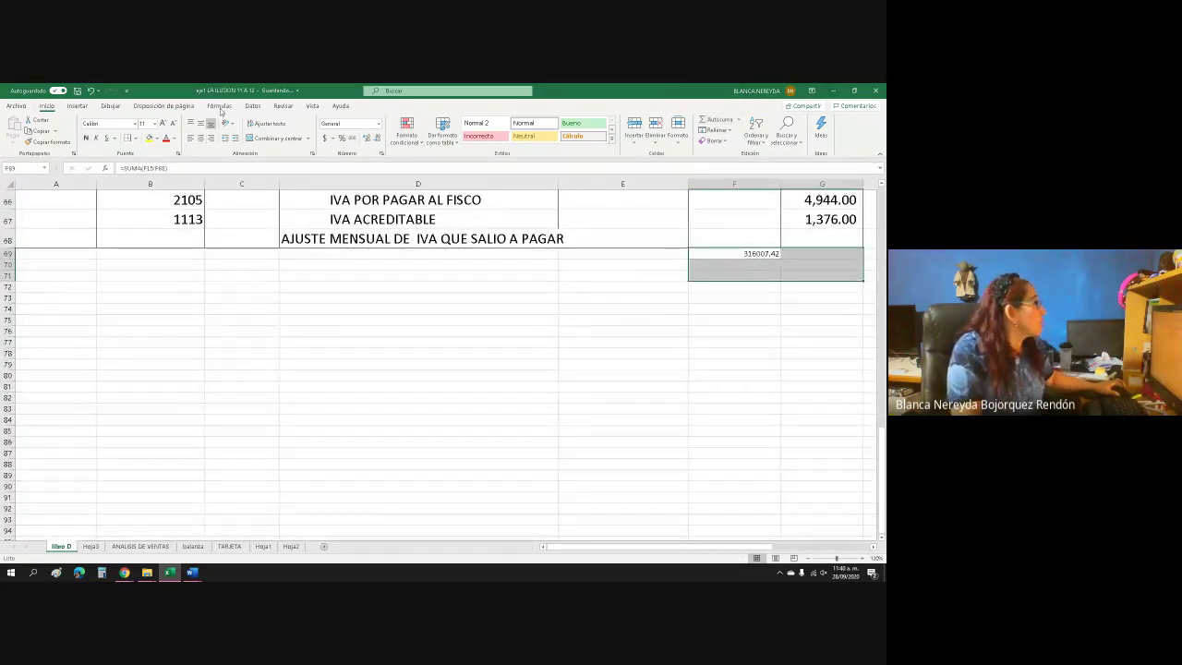
click(150, 123)
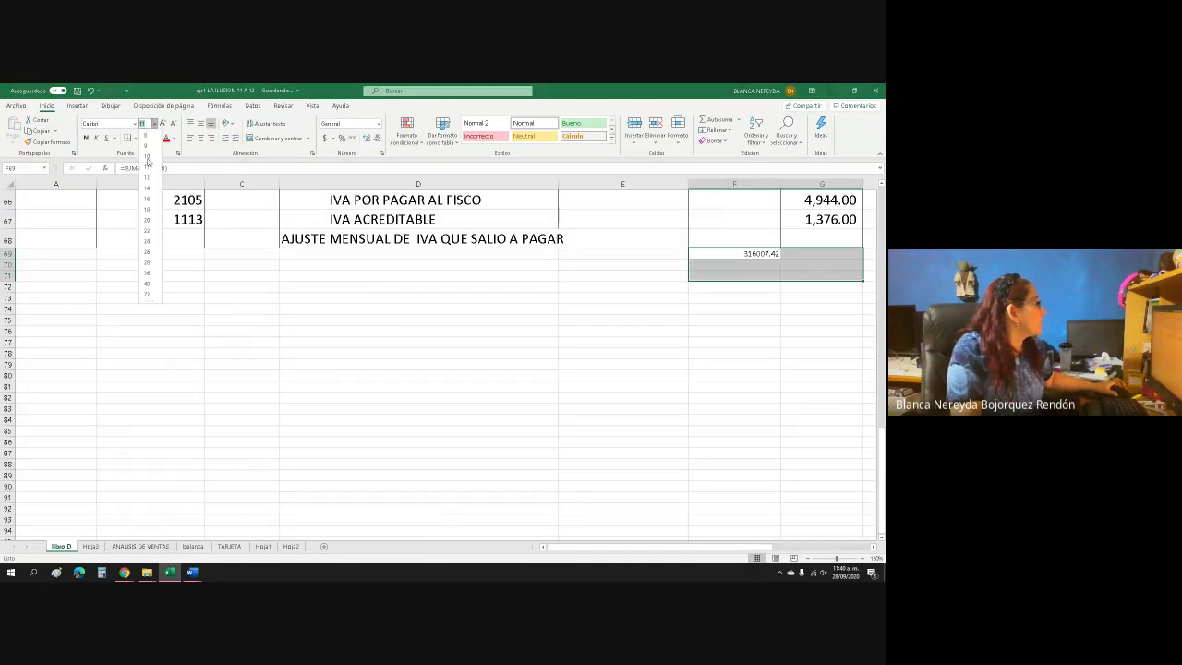
click(146, 224)
click(85, 138)
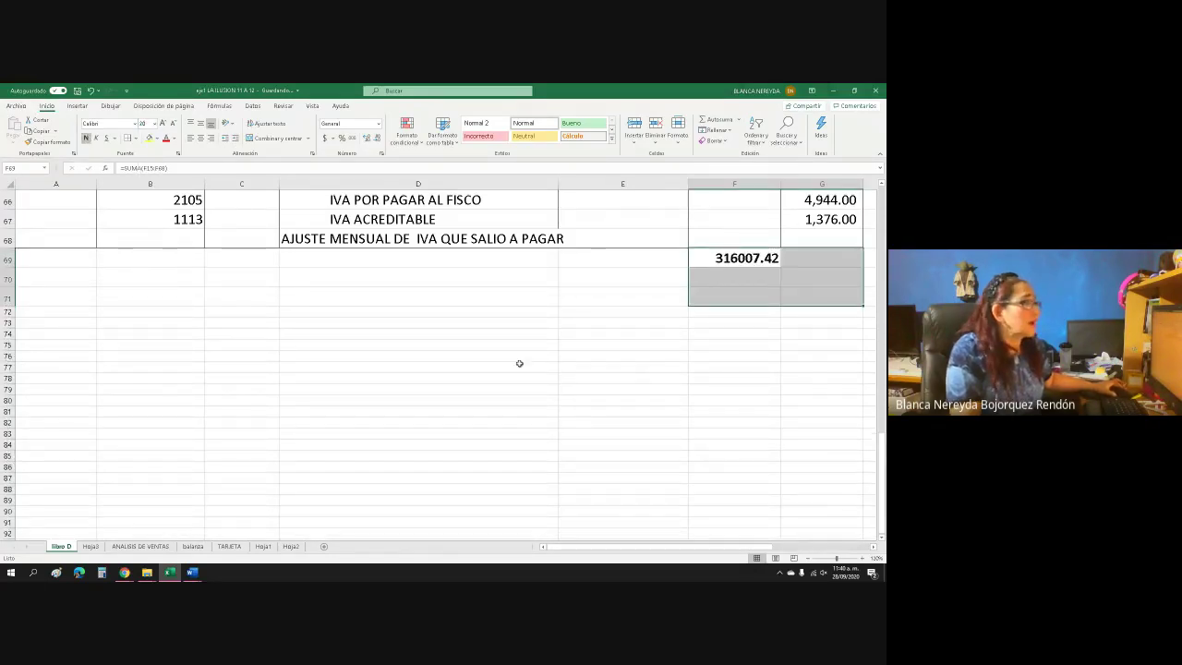
Format the totals cells F69:G70 with thousands separators and two decimals
click(623, 422)
drag(715, 257, 838, 274)
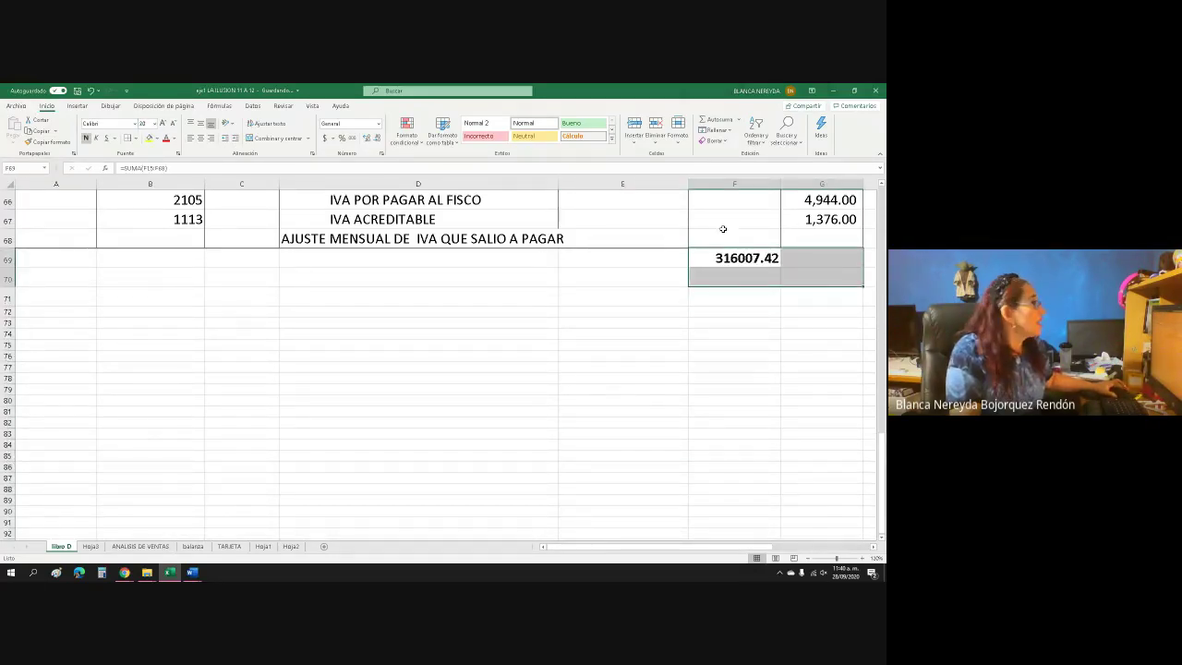
click(352, 138)
click(688, 335)
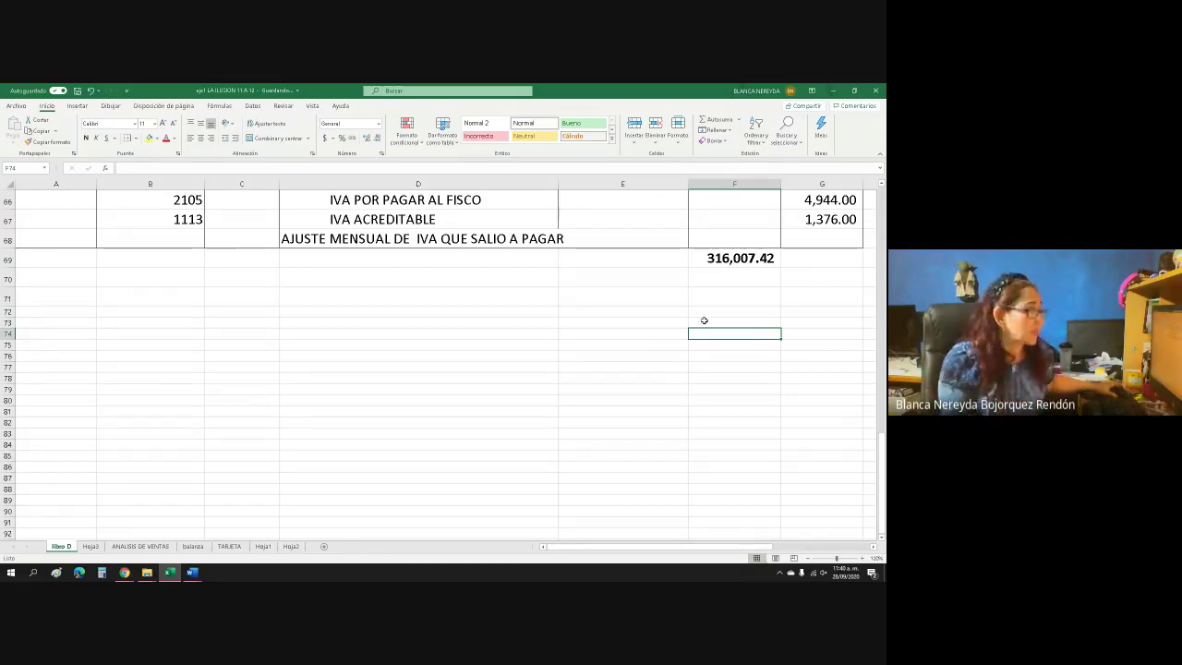
Try totalling the journal's credit column G15:G68 in G69 with AutoSum, and remove that total
scroll(709, 320, up, 19)
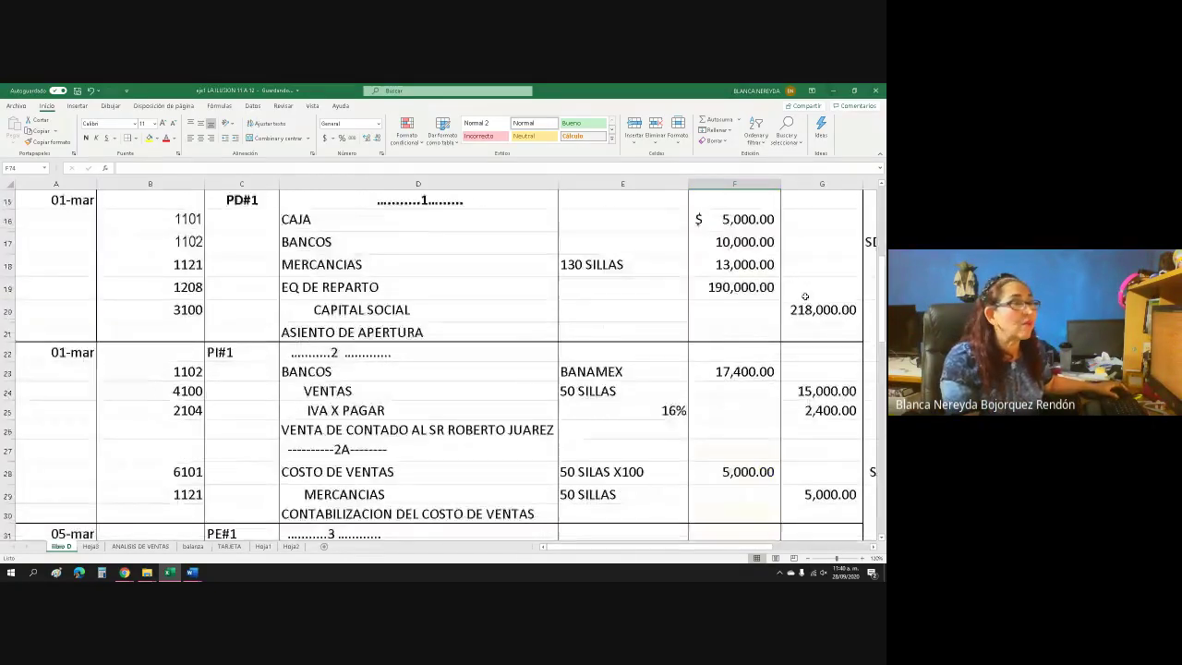
drag(814, 323, 834, 486)
click(719, 120)
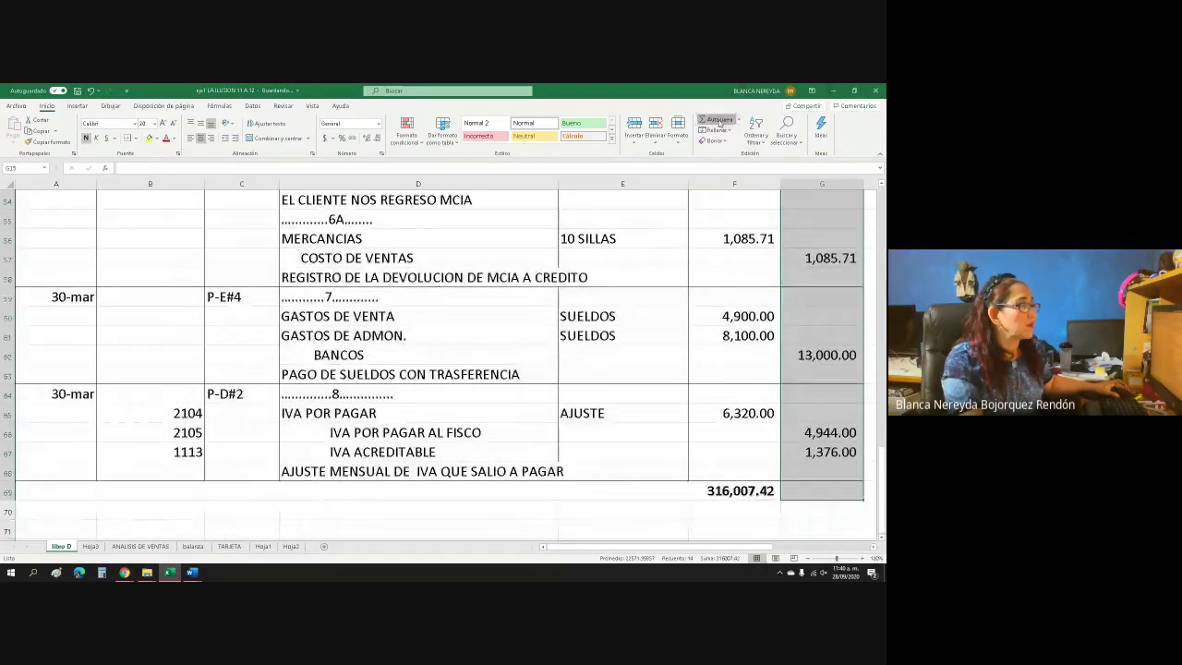
scroll(800, 480, up, 10)
scroll(800, 479, down, 5)
scroll(800, 479, down, 6)
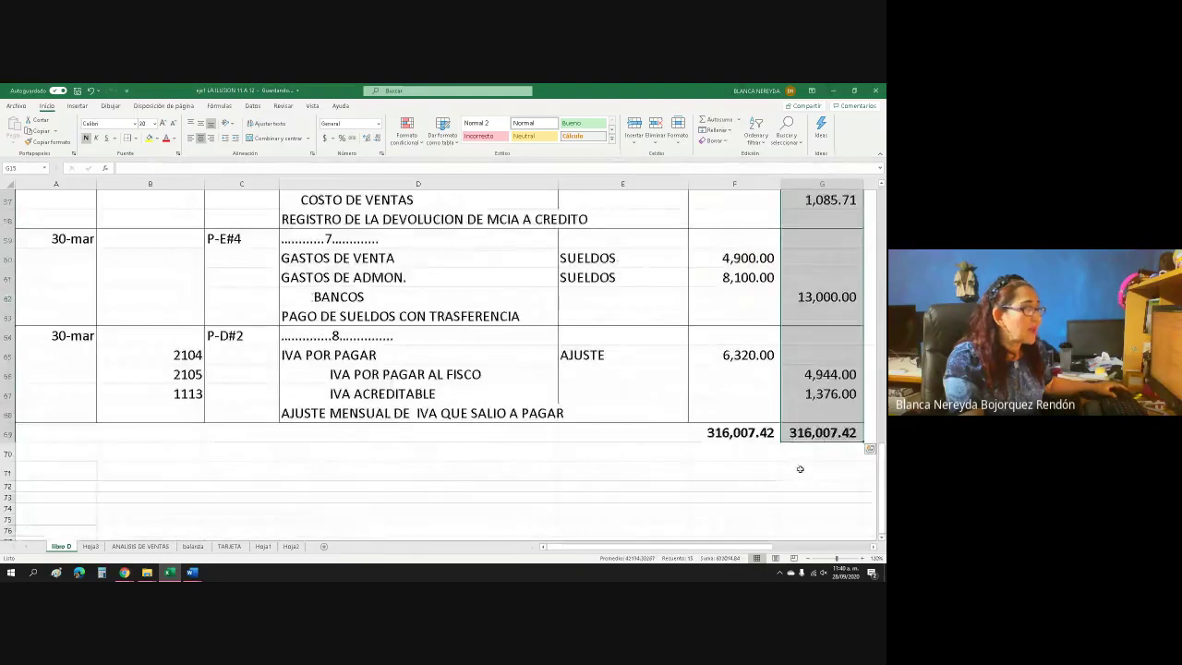
click(800, 448)
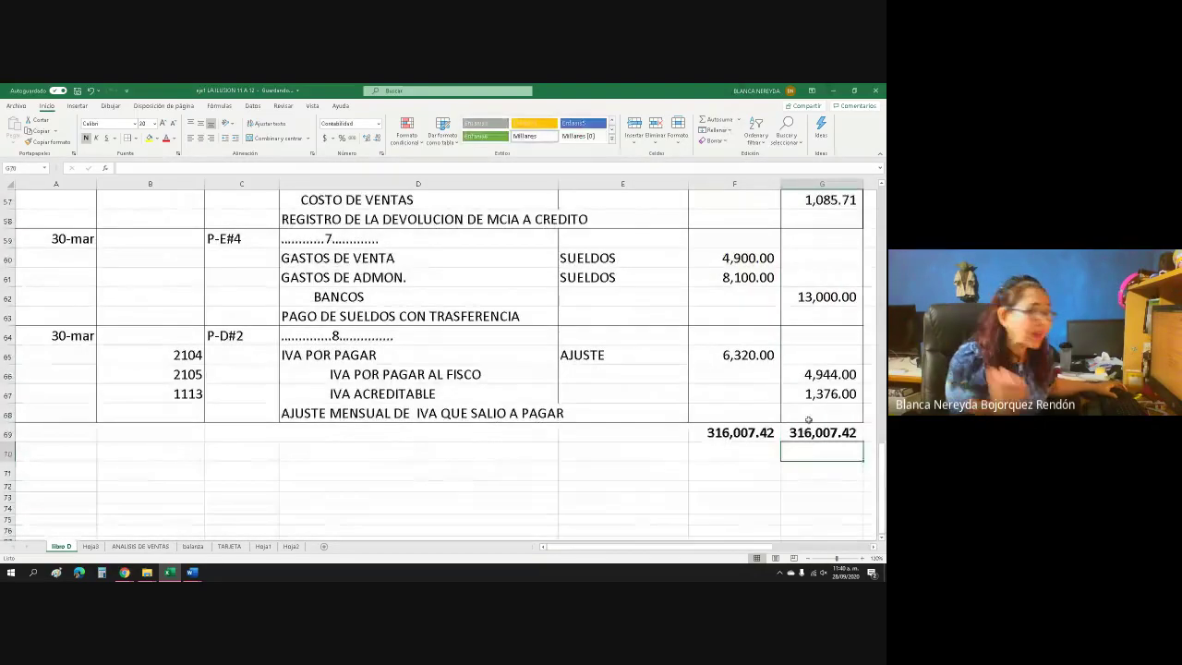
click(801, 433)
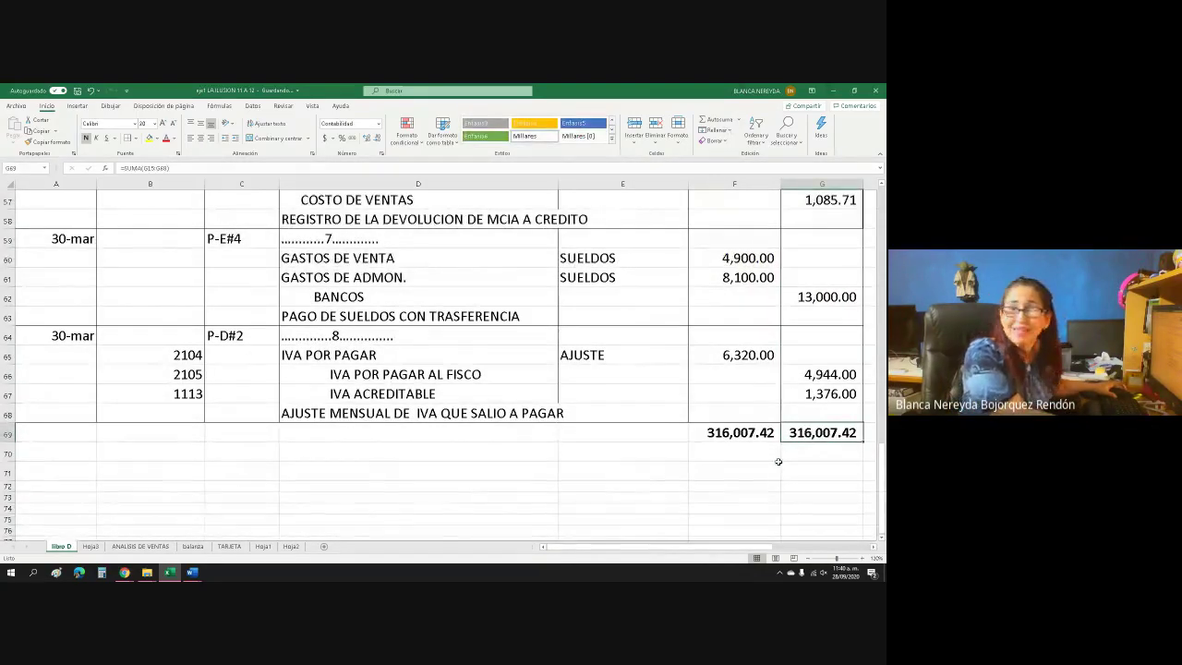
key(ctrl+z)
Copy the debit total's sum formula from F69 across into G69 to total the credit column
click(739, 431)
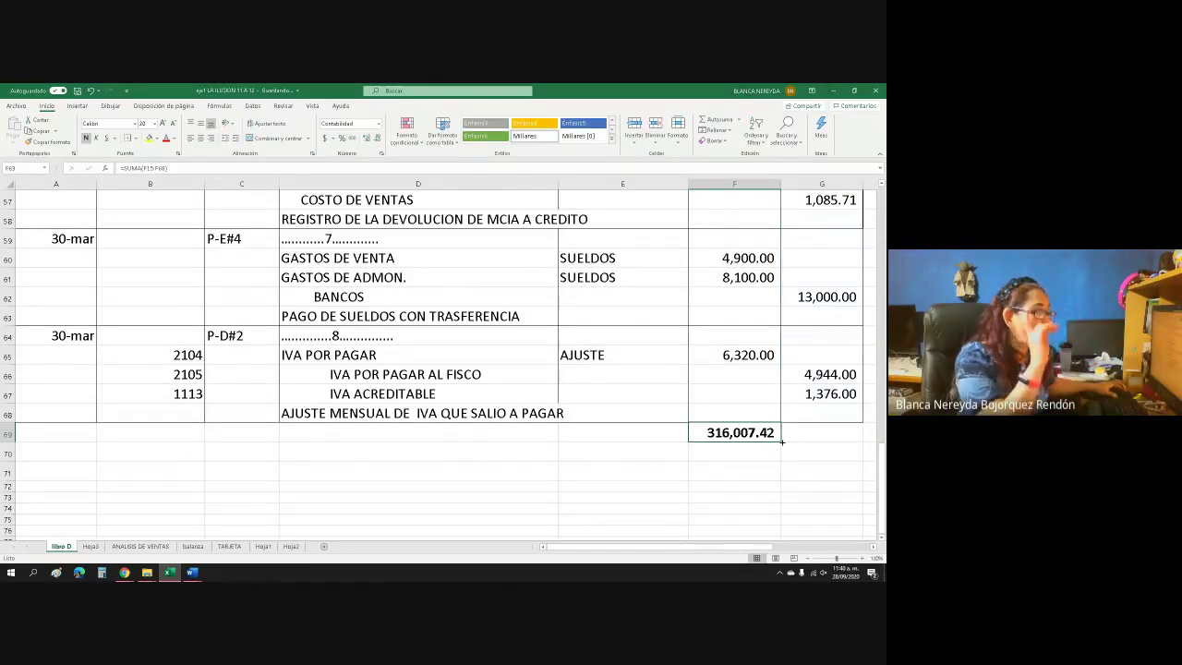
drag(781, 441, 850, 441)
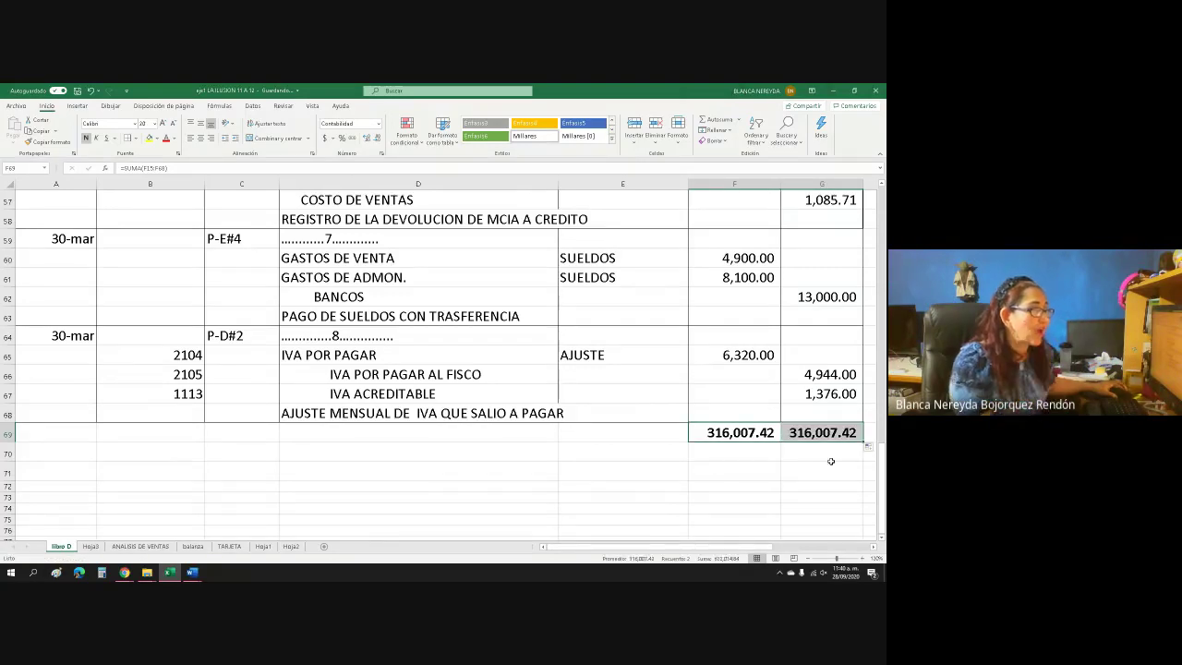
click(826, 463)
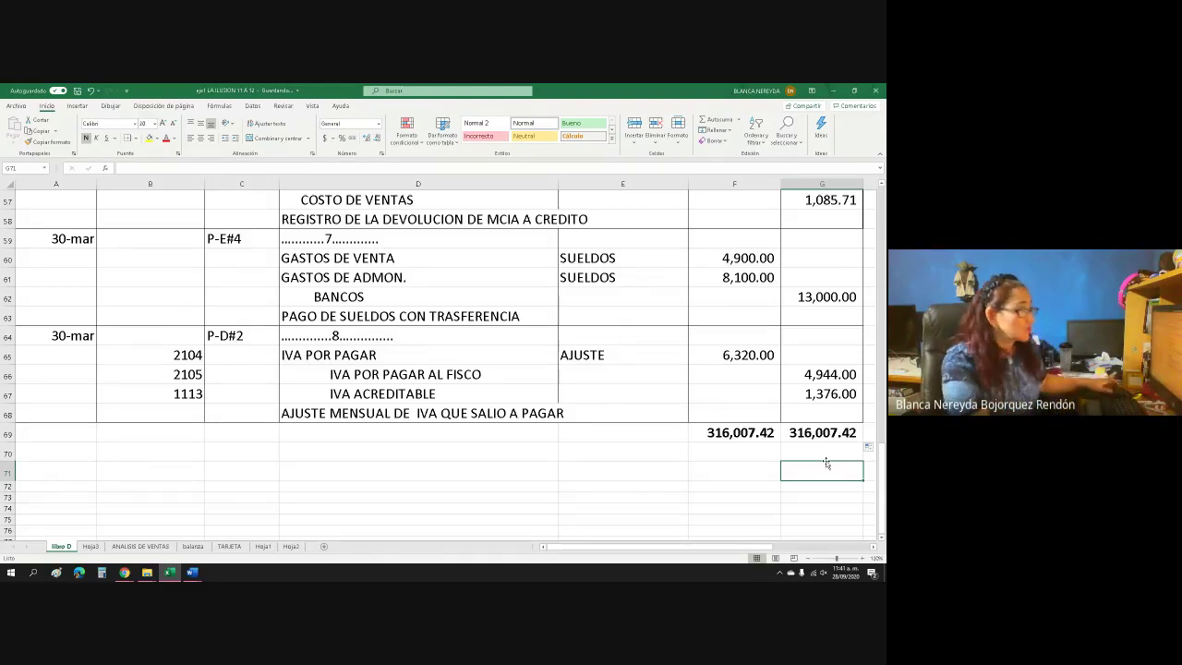
Start an addition formula in F68 with the opening entry's debit cells, =F16+F17+F18+F19
click(693, 413)
text(=)
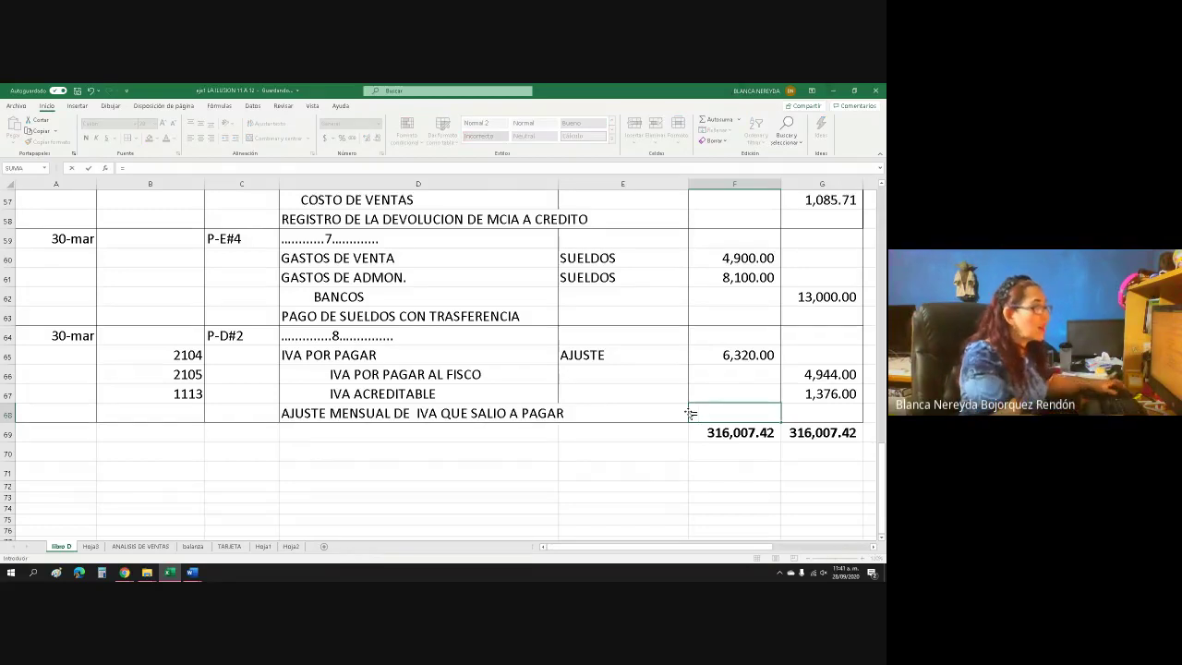
scroll(691, 412, up, 15)
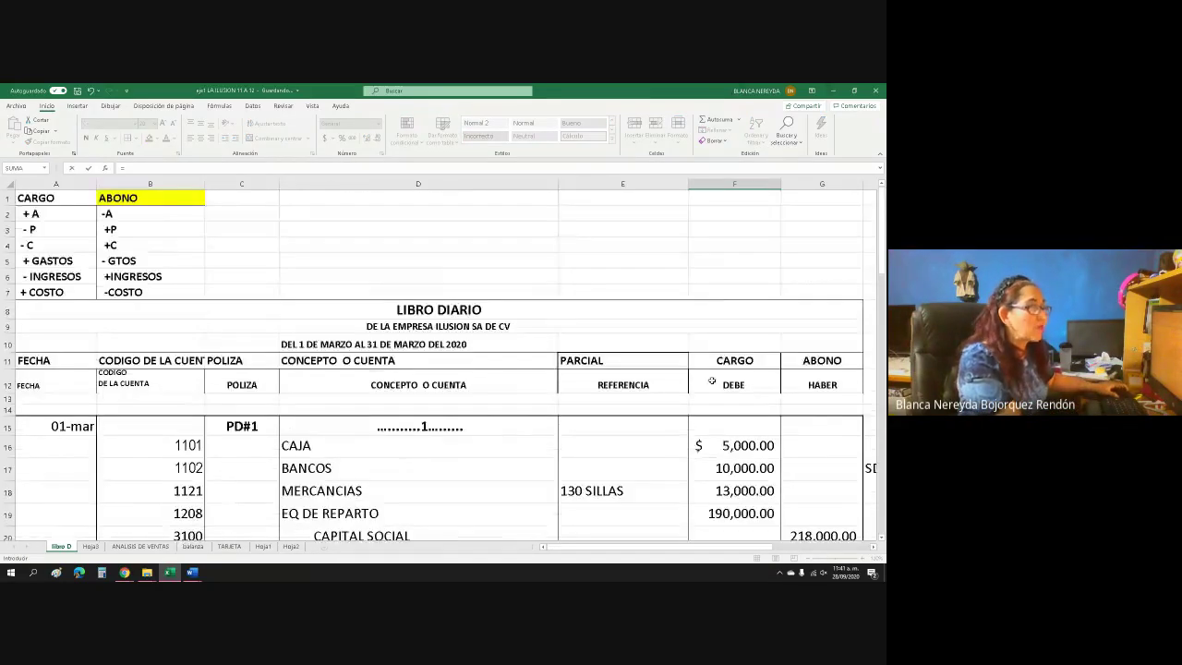
click(726, 303)
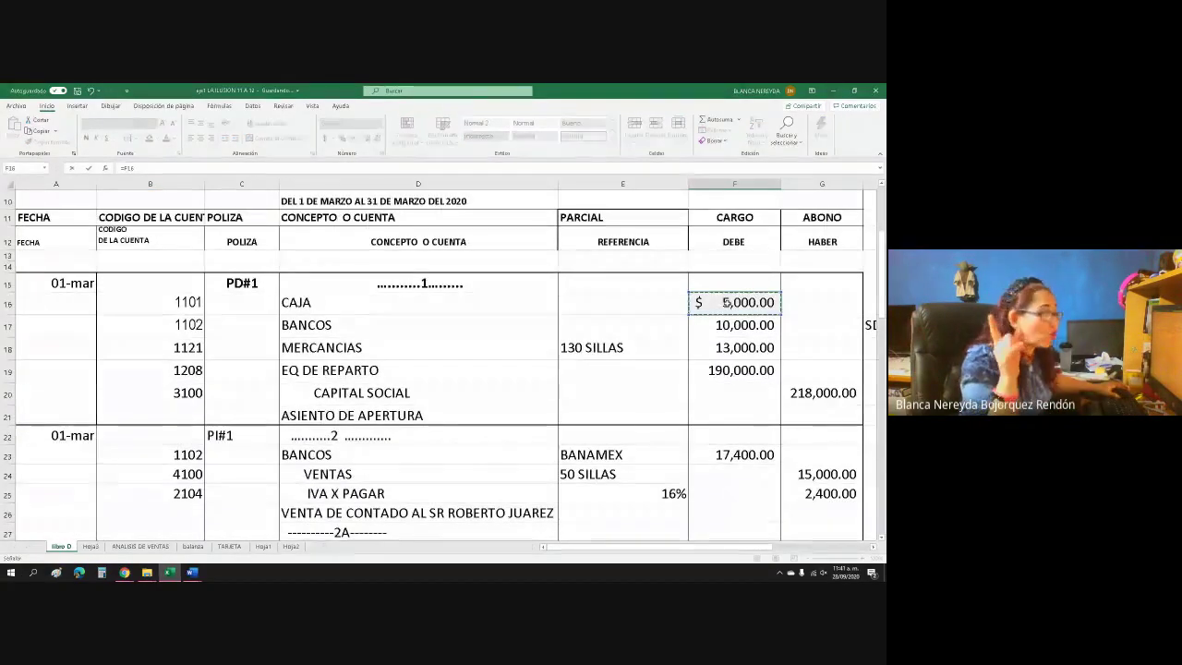
text(+)
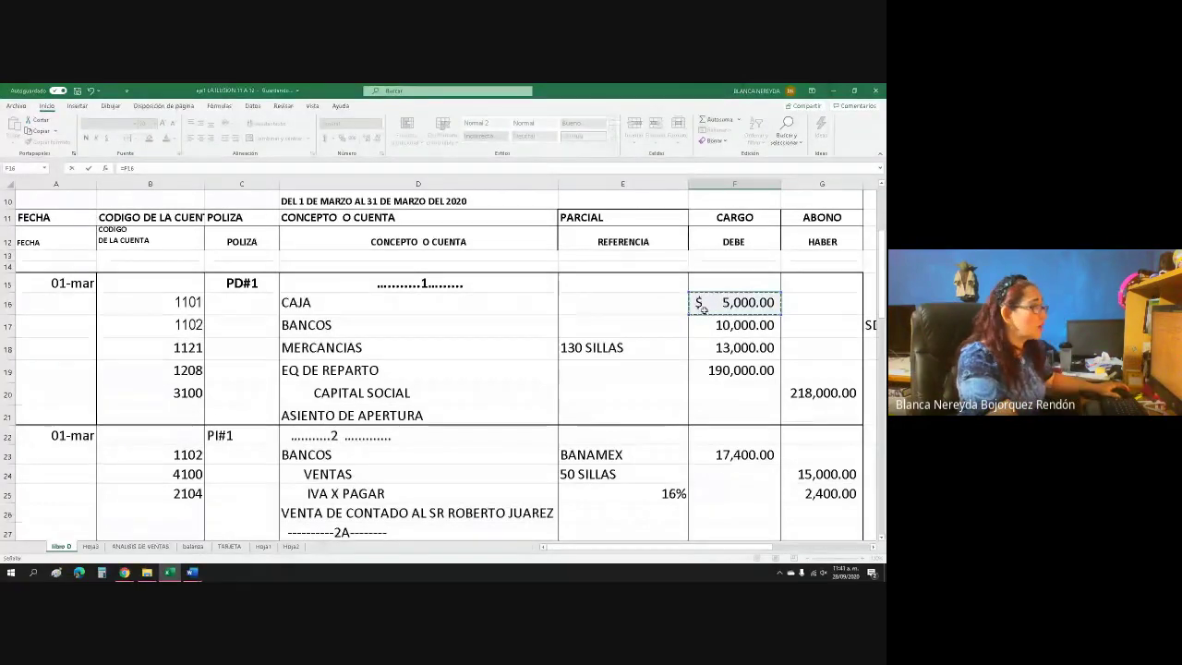
click(708, 324)
text(+)
click(711, 348)
text(+)
click(712, 371)
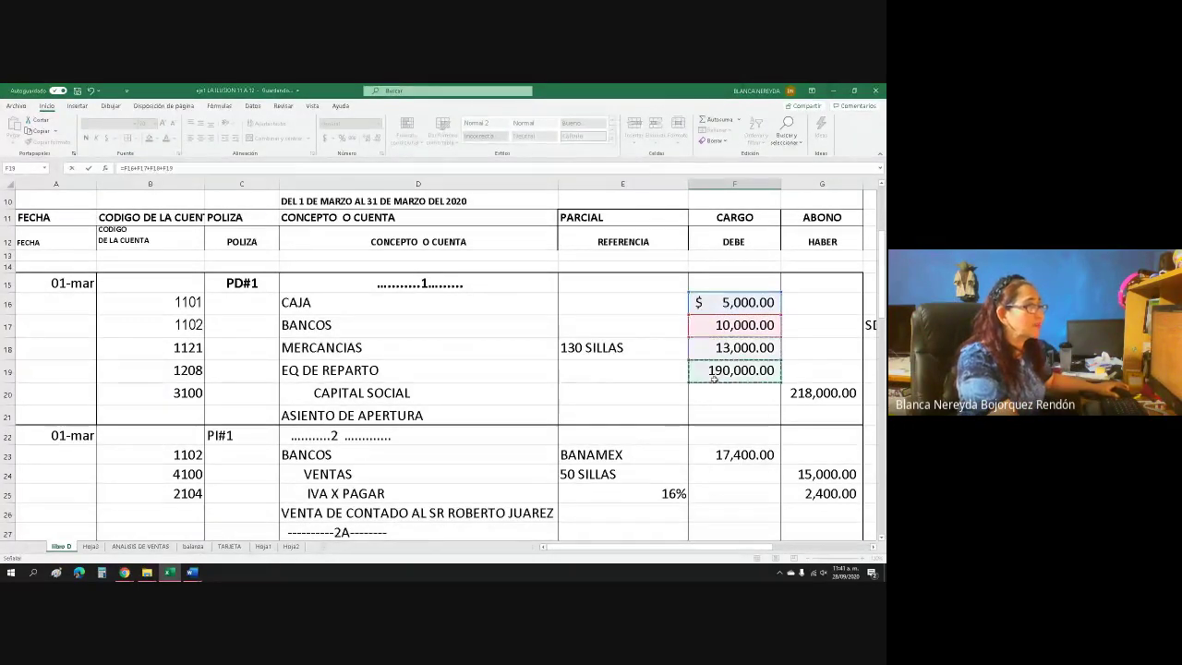
Extend the F68 addition formula with the debits of entries 2, 2A and 3: F23, F28, F32 and F33
text(+)
click(724, 455)
scroll(723, 452, down, 3)
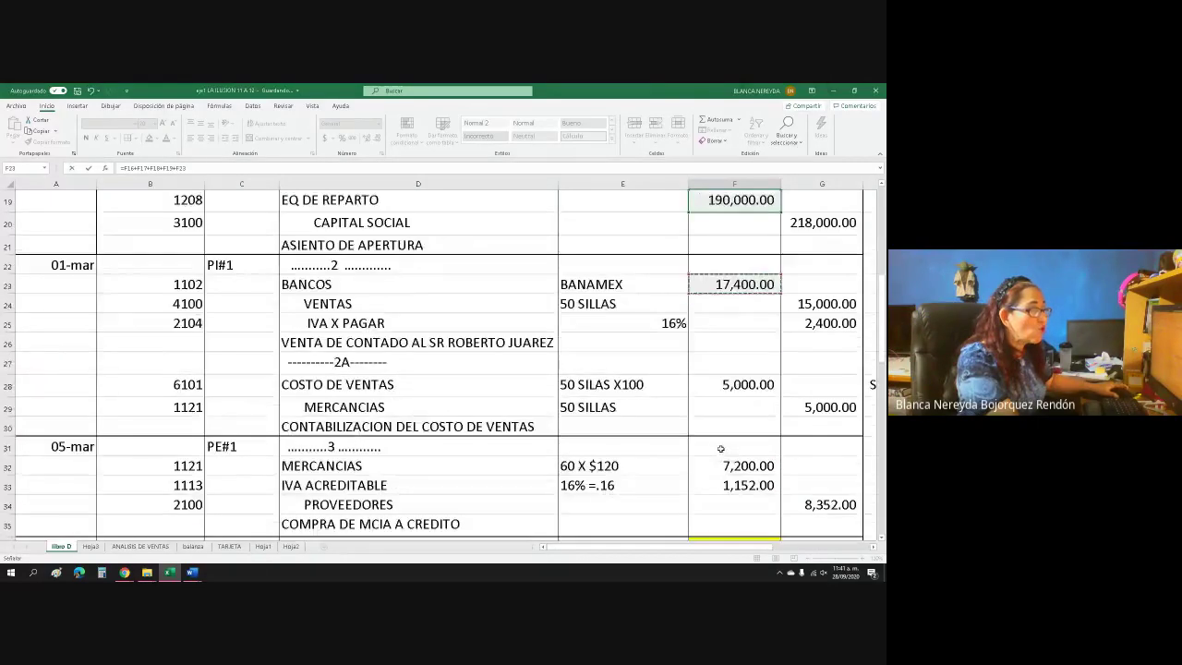
text(+)
click(723, 383)
text(+)
click(719, 464)
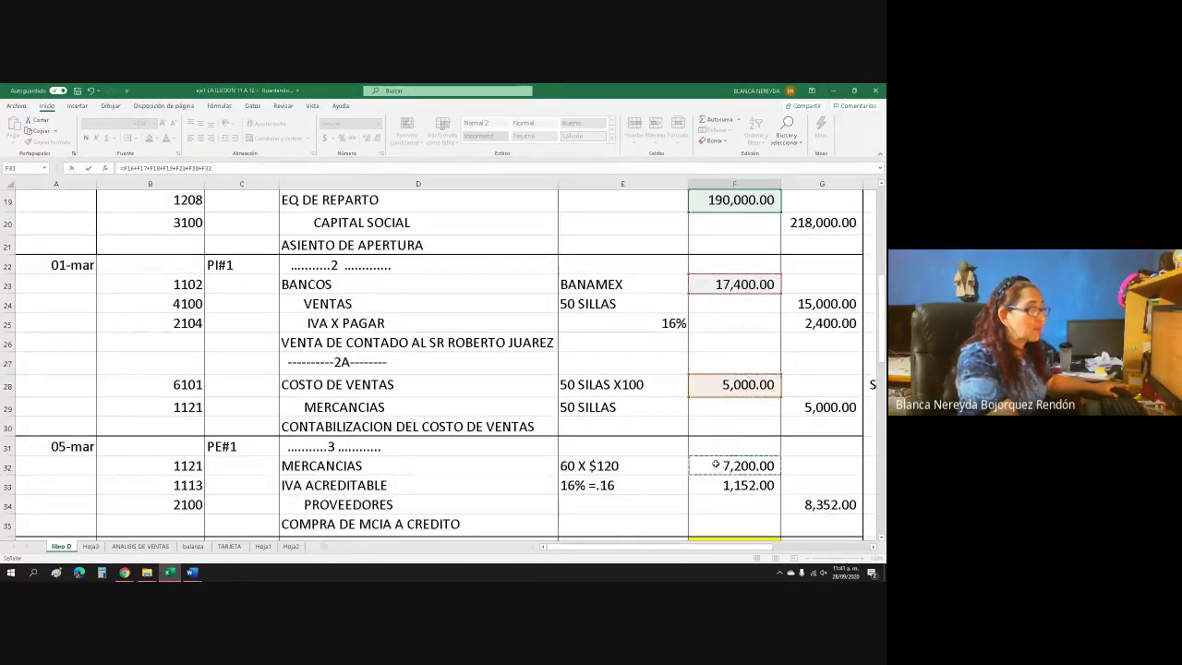
text(+)
click(714, 478)
text(+)
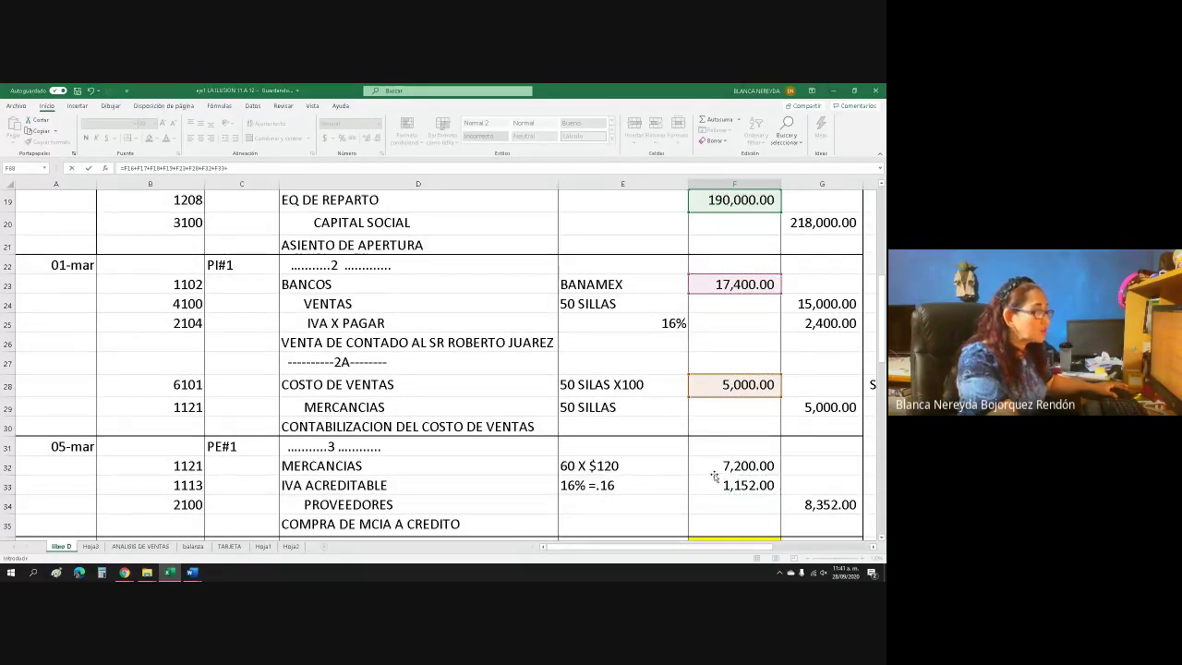
Add the debit cells F37, F46, F47 and F51 to the F68 addition formula
scroll(707, 448, down, 2)
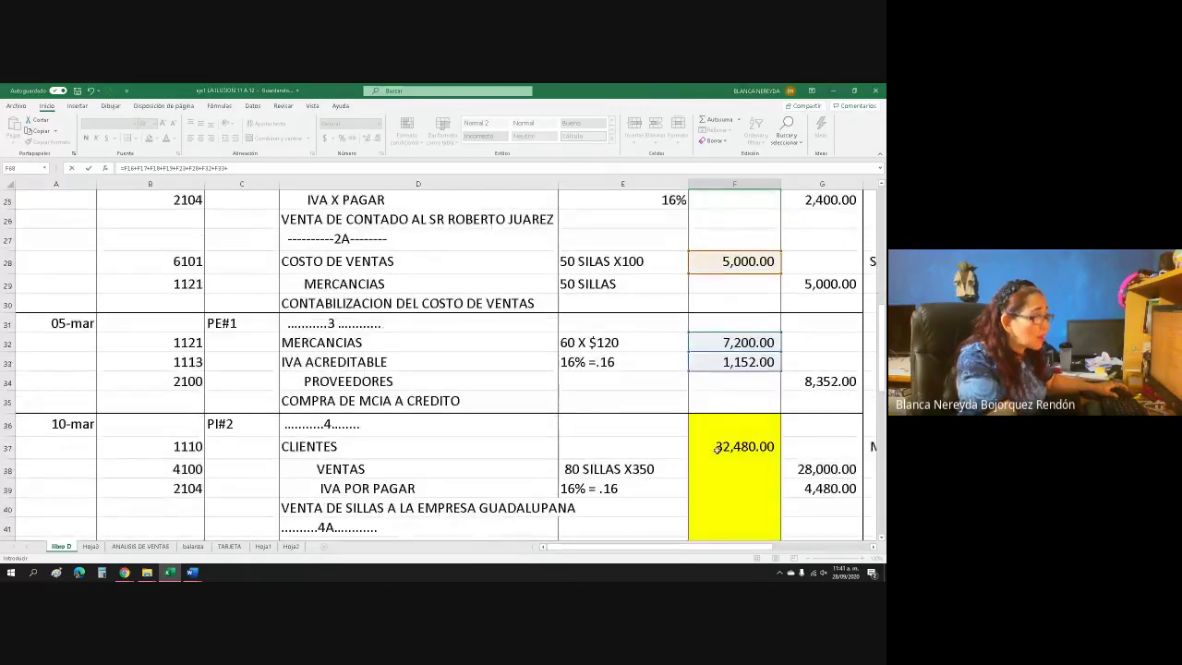
click(721, 446)
text(+)
scroll(716, 461, down, 3)
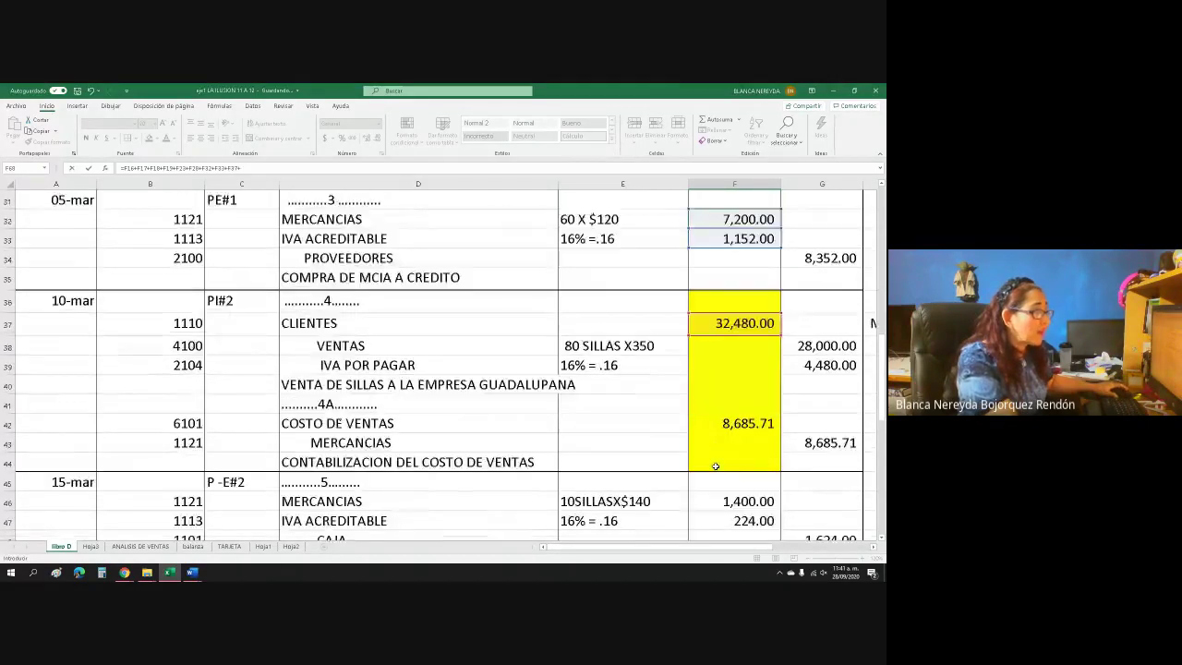
click(719, 458)
text(+)
scroll(718, 494, down, 2)
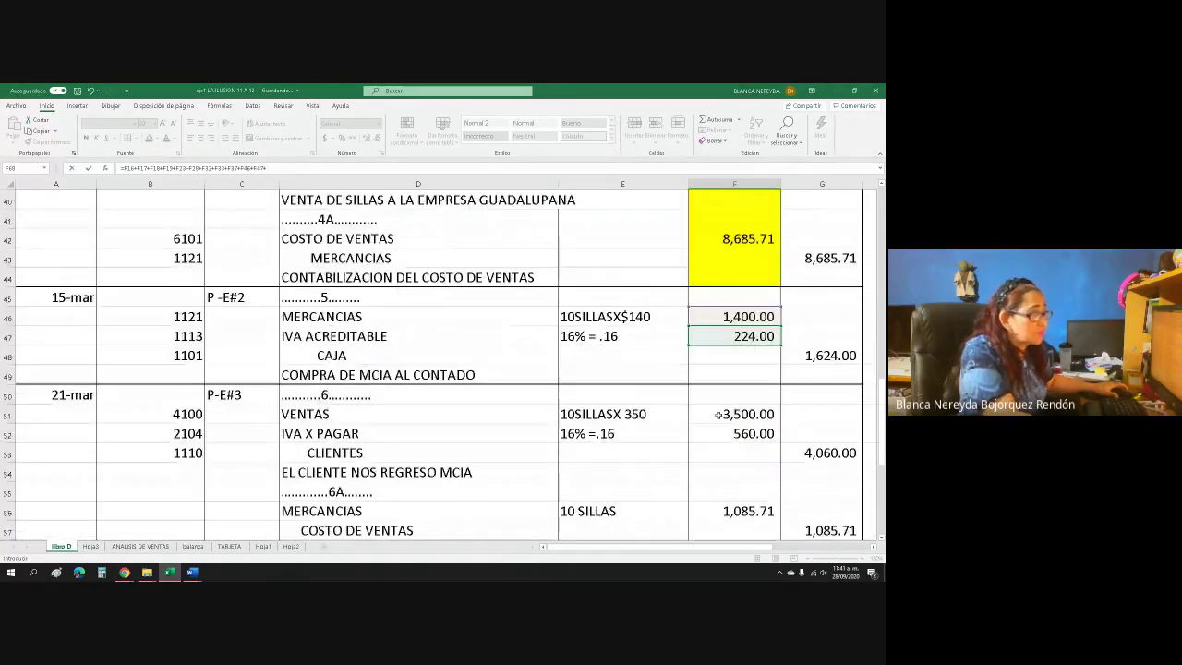
click(717, 416)
text(+)
Complete the F68 addition formula with the debit cells F56, F60, F61 and F65
scroll(718, 425, down, 2)
click(715, 392)
text(+)
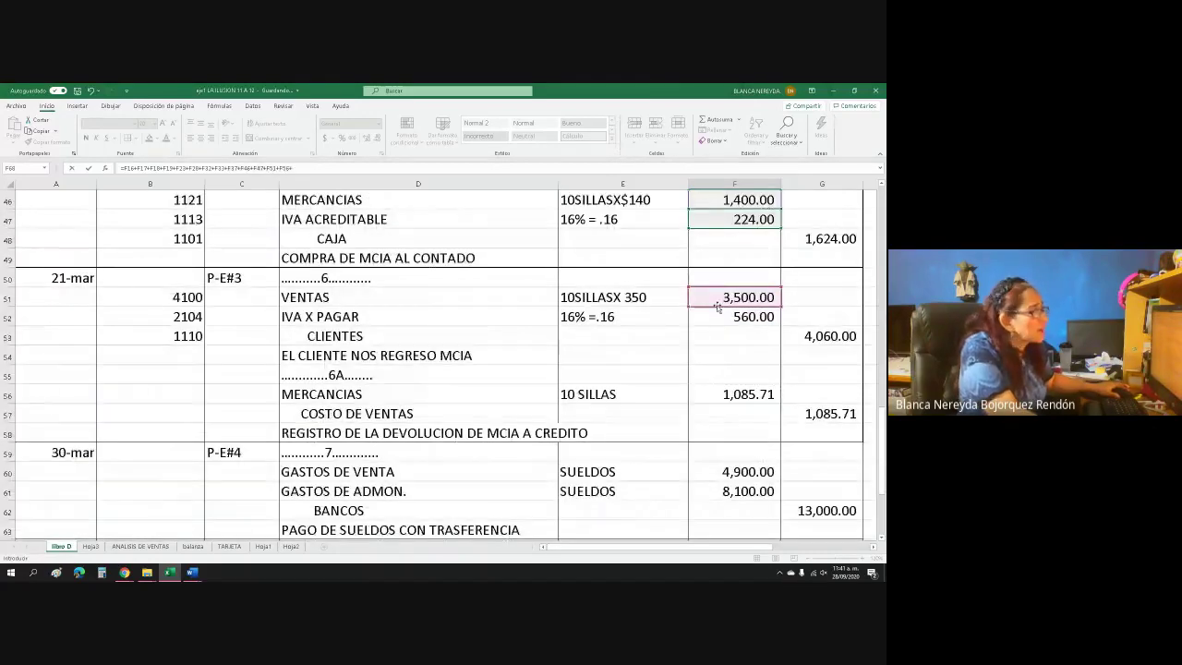
click(717, 320)
scroll(717, 320, down, 2)
click(717, 358)
text(+)
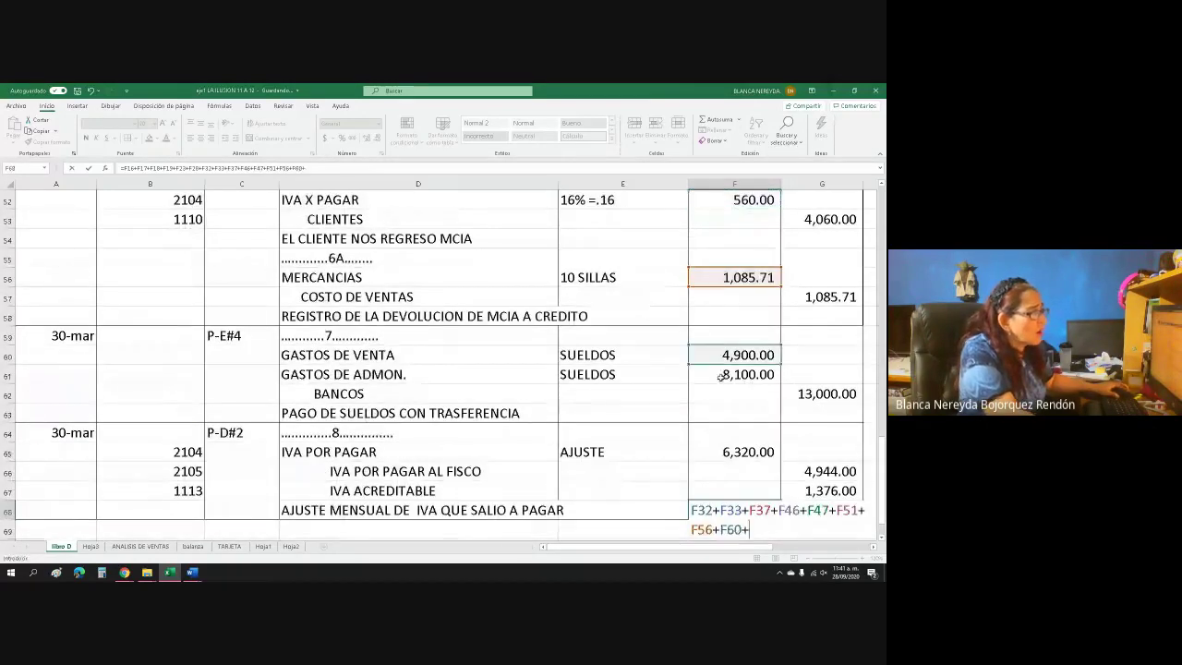
click(719, 374)
text(+)
click(705, 452)
text(+)
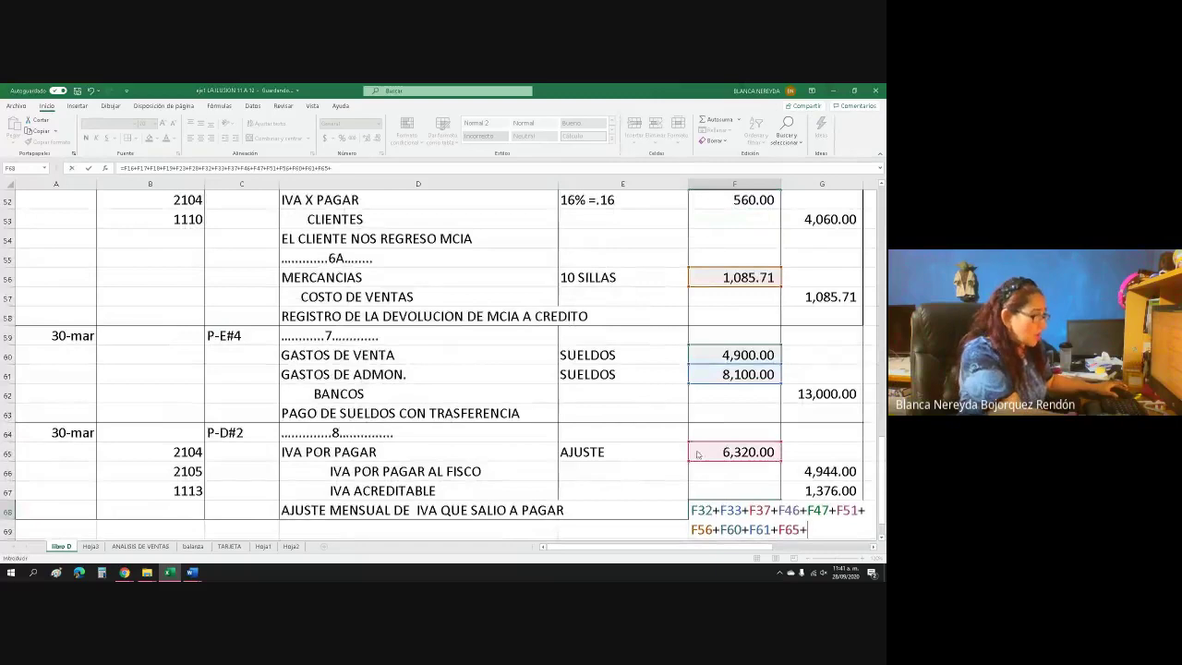
key(Return)
Clear the cell-by-cell addition formula from F68
click(423, 364)
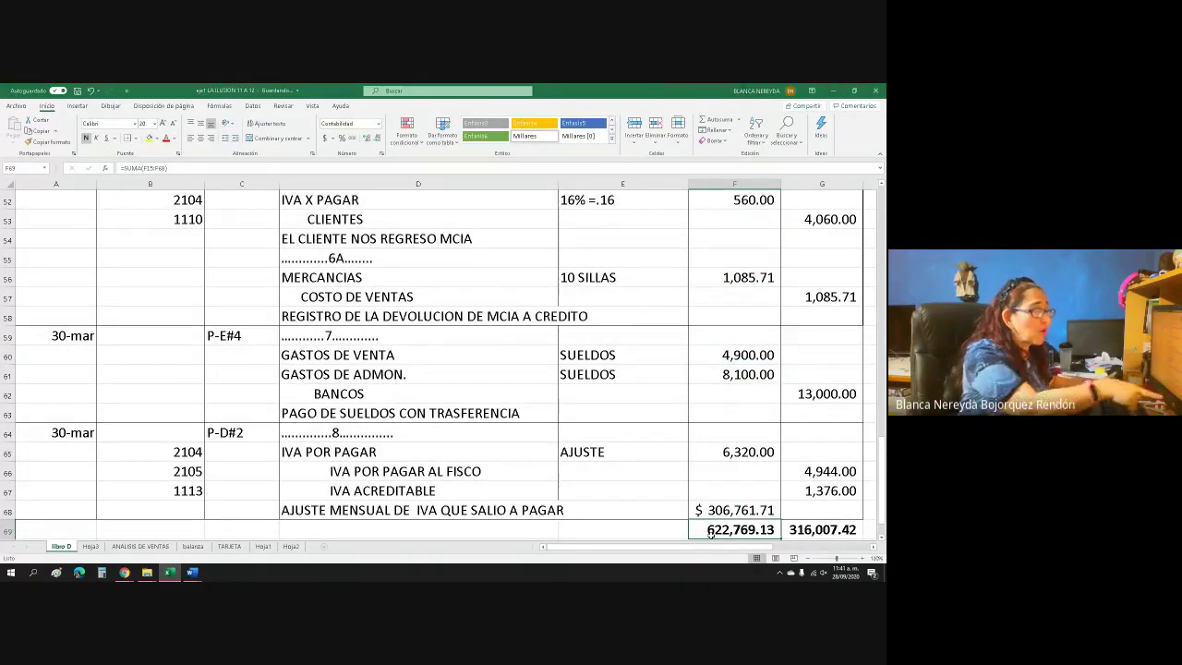
scroll(702, 529, down, 3)
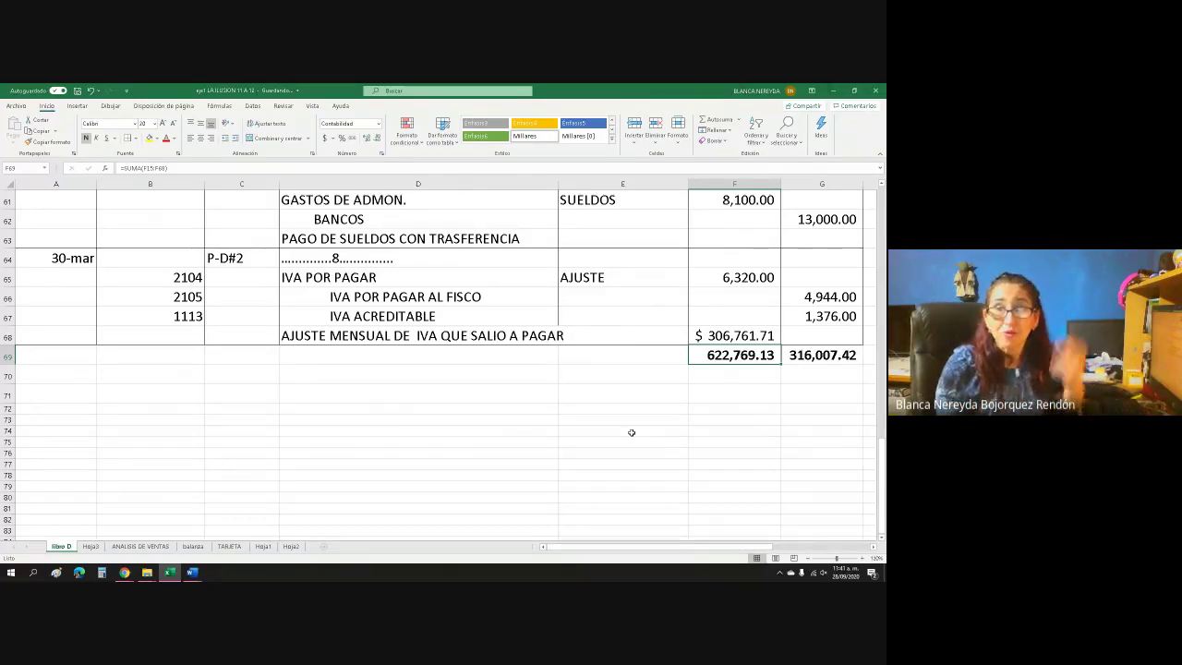
click(711, 337)
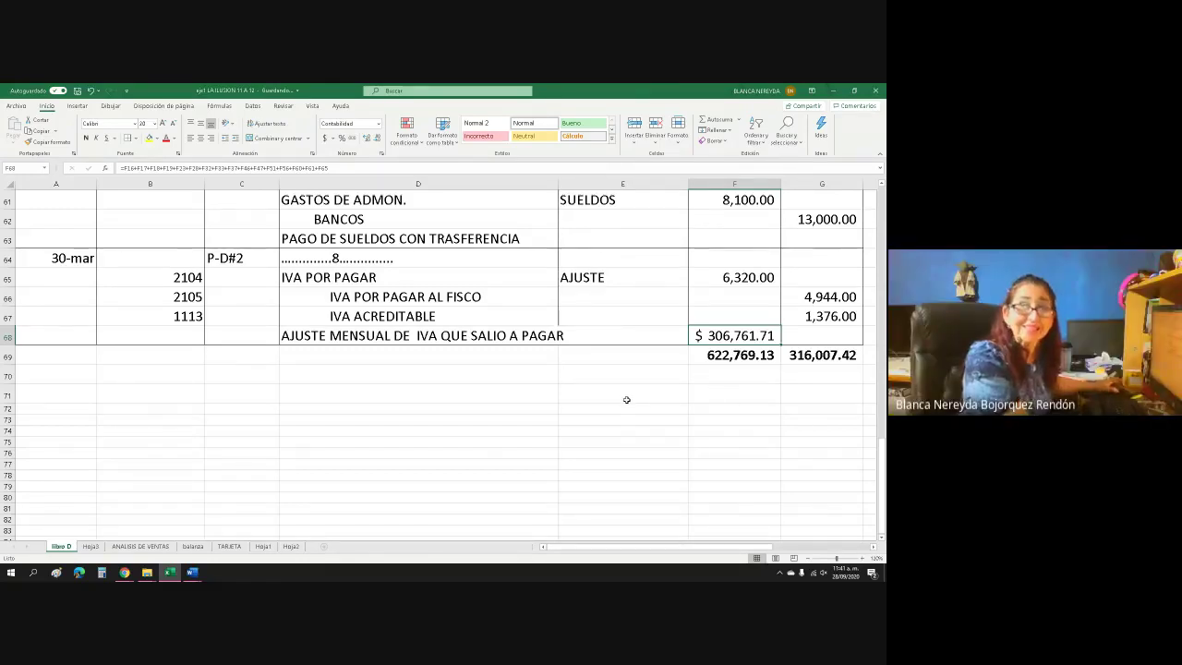
key(F2)
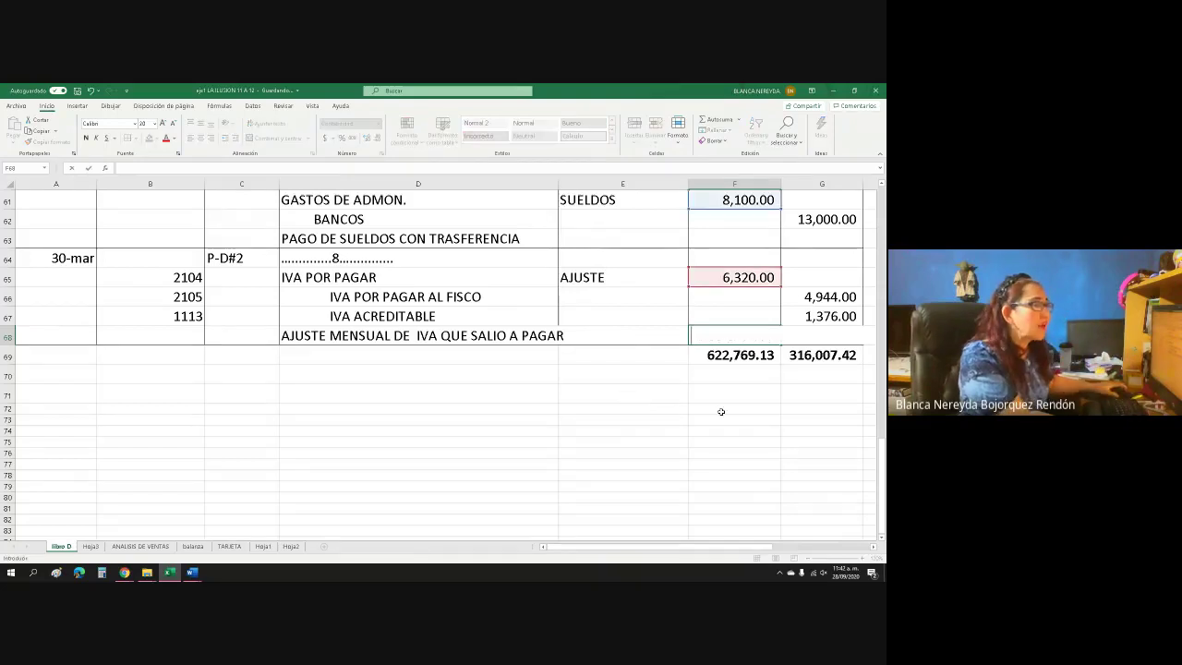
click(721, 412)
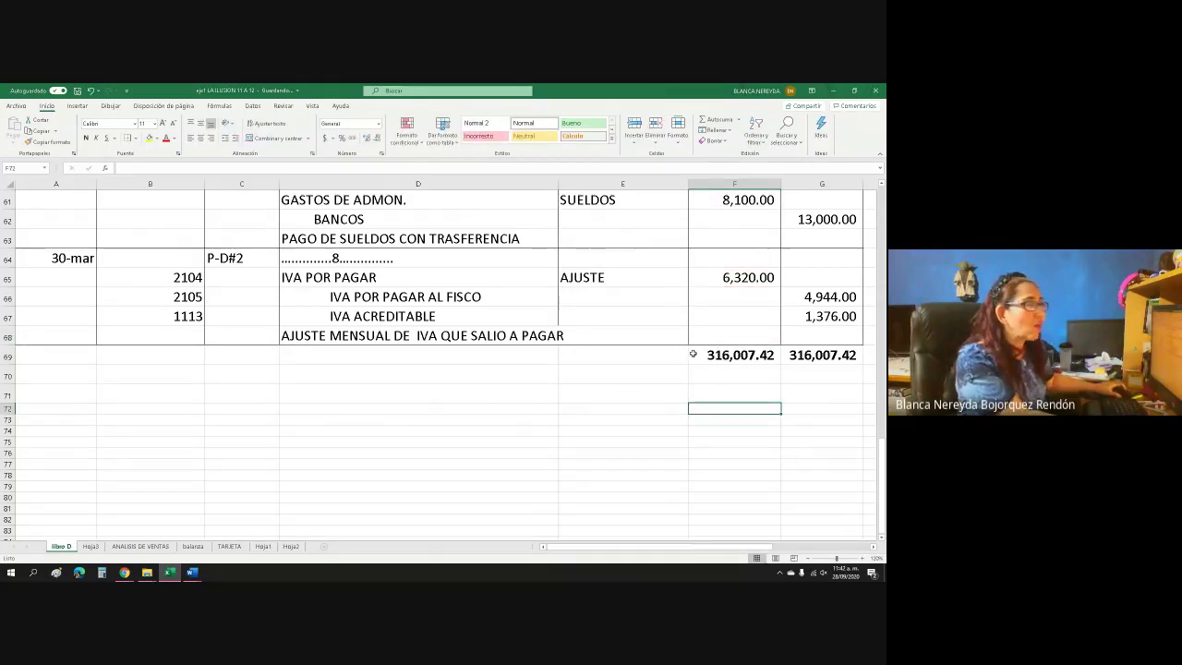
Select the journal's debit column F15:F68 to show the range covered by AutoSum
scroll(701, 351, up, 14)
scroll(704, 292, up, 4)
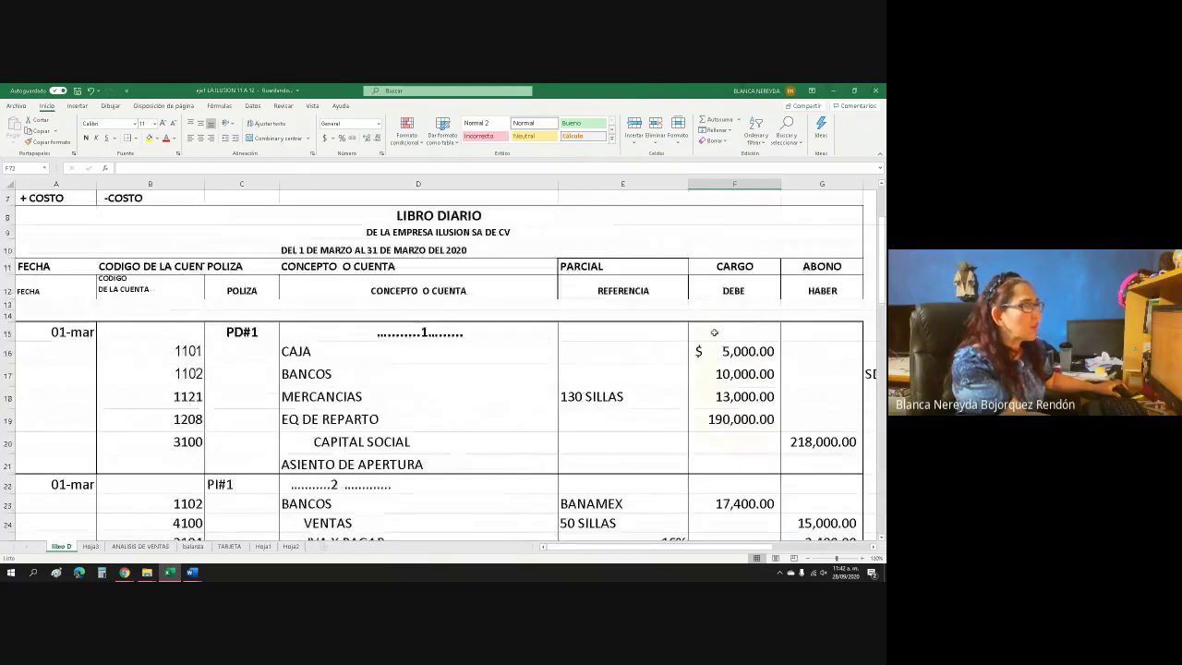
drag(711, 333, 730, 488)
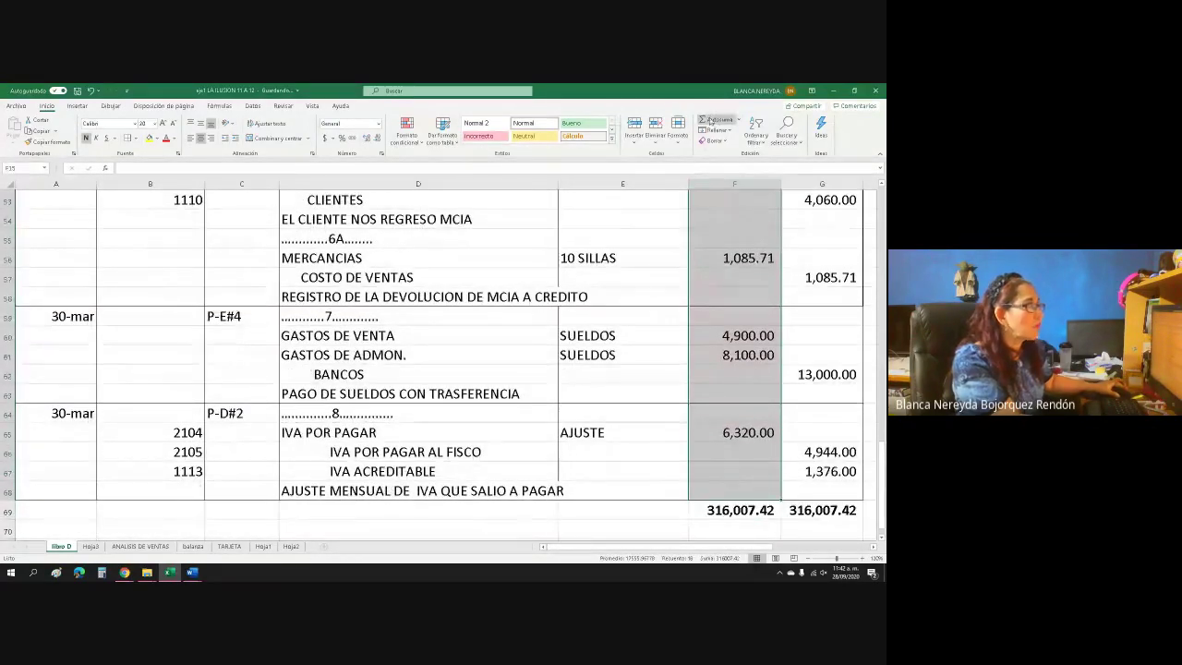
click(683, 529)
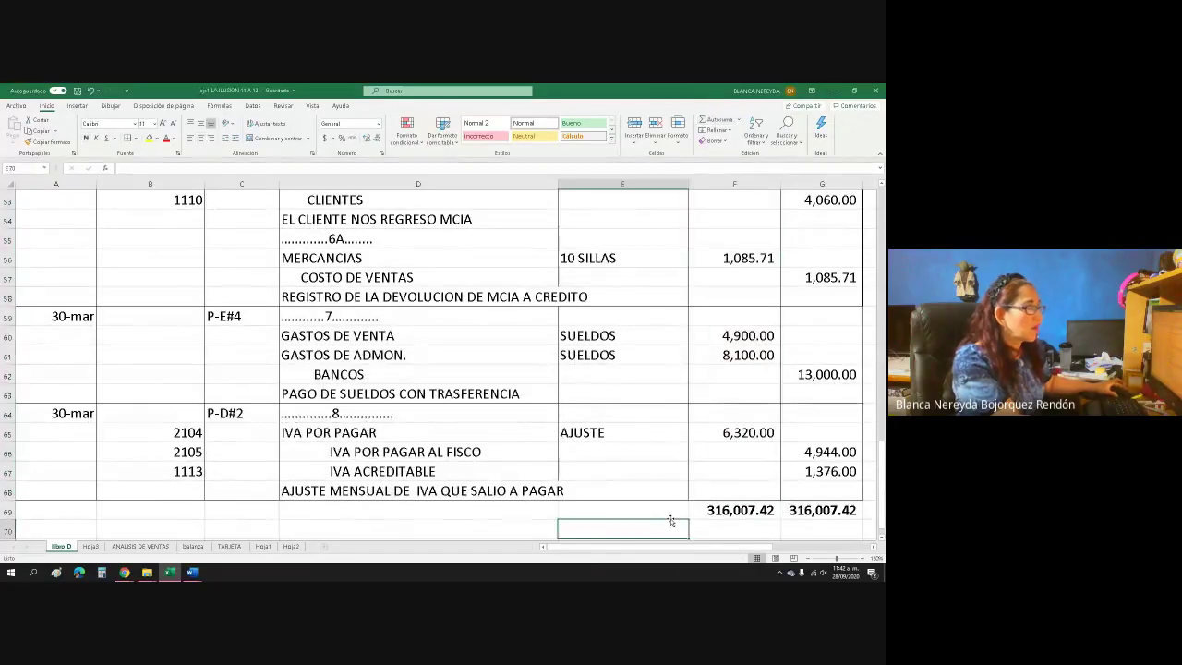
Clear the debit total in cell F69 of the journal
click(718, 490)
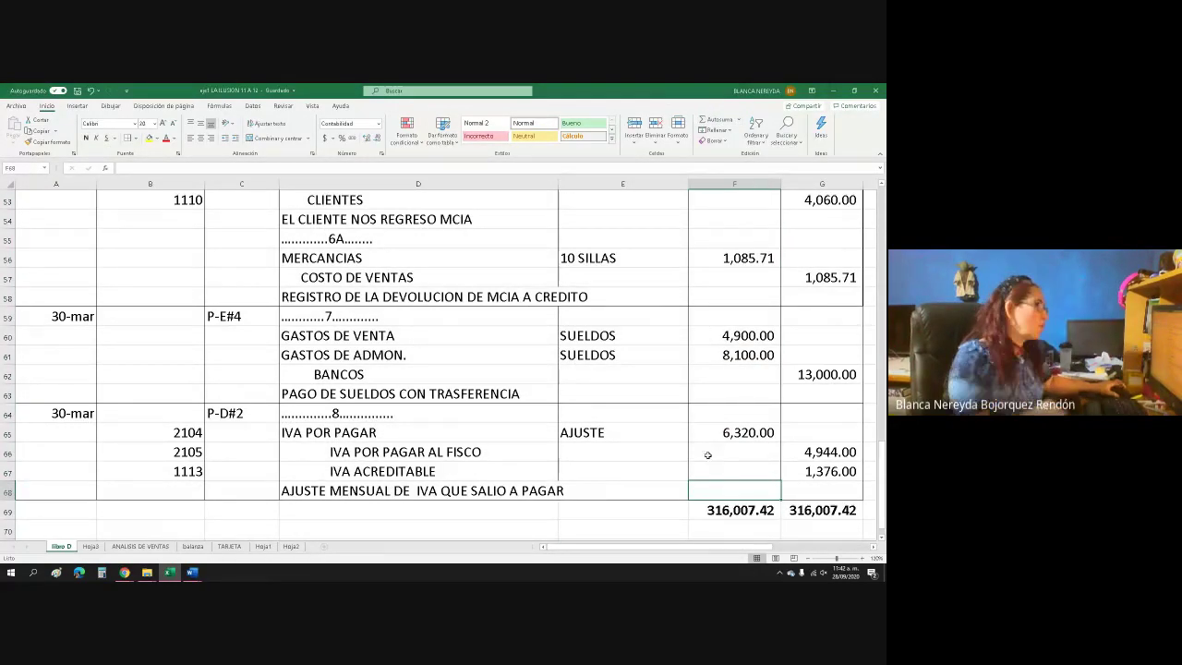
double_click(711, 509)
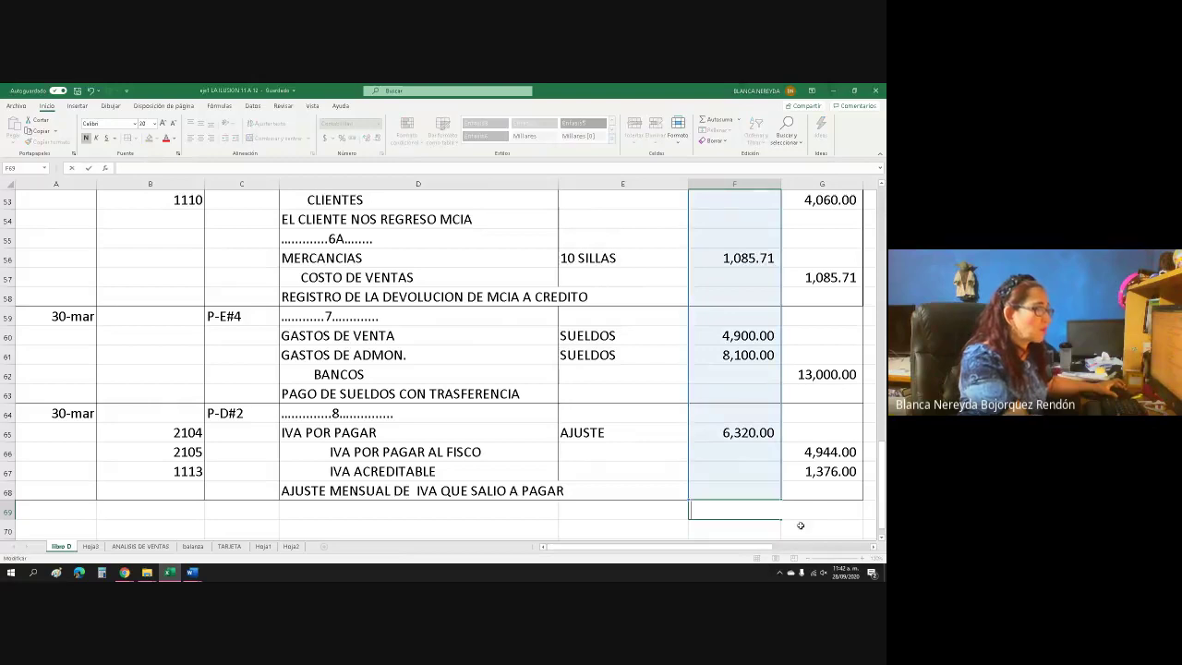
click(721, 513)
Select the debit column range F15:F69 and total it in F69 with AutoSum
scroll(721, 507, up, 17)
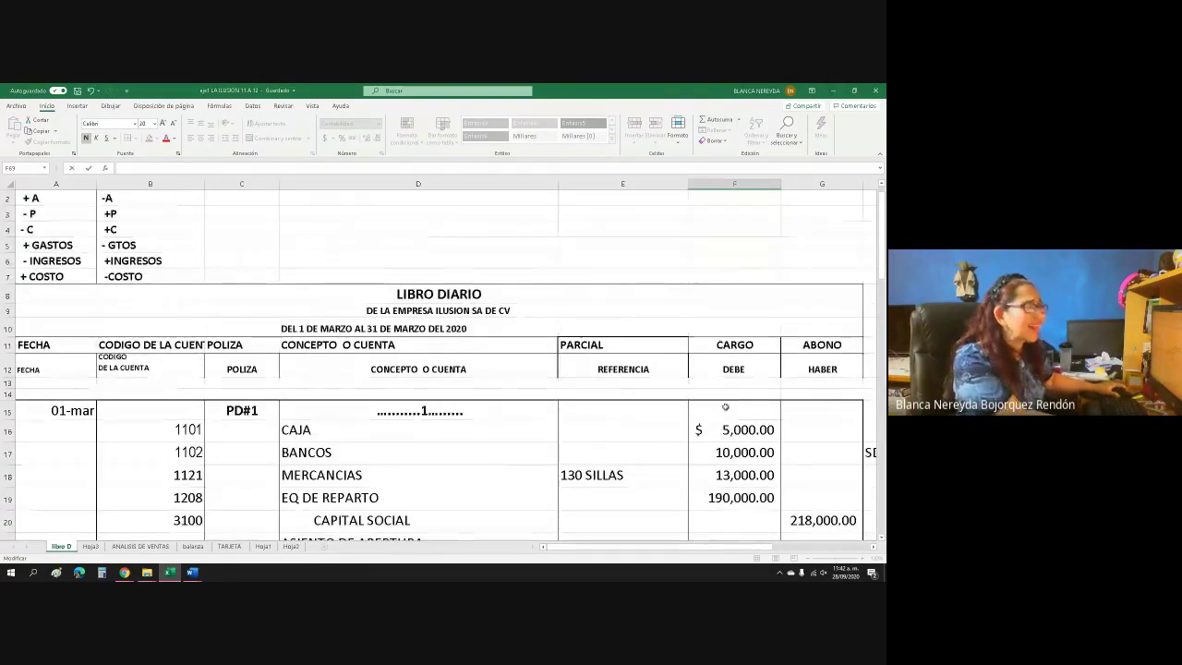
scroll(706, 325, down, 2)
click(715, 320)
drag(715, 319, 727, 503)
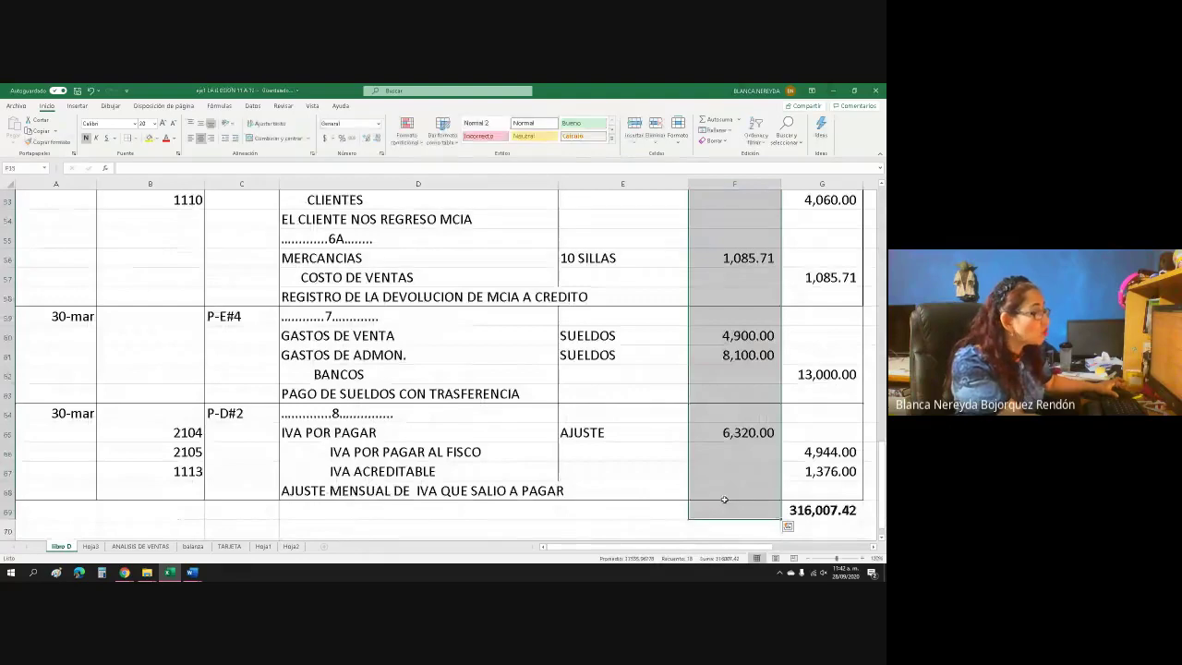
click(714, 120)
scroll(676, 302, down, 2)
scroll(676, 303, up, 2)
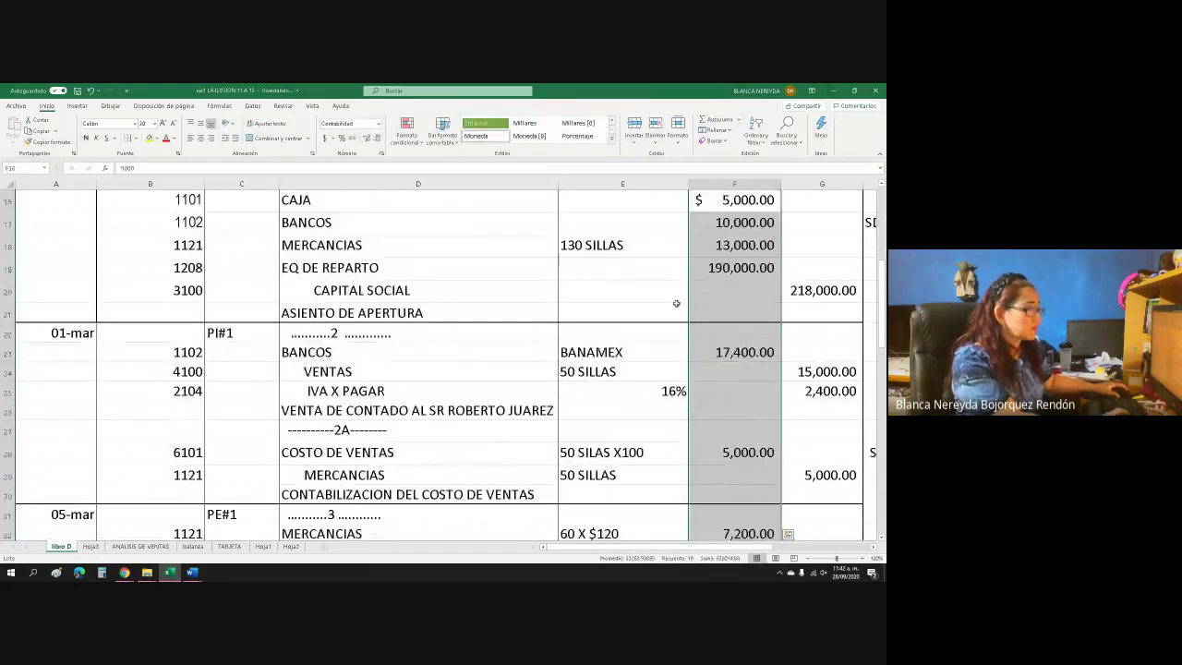
scroll(675, 303, down, 15)
click(707, 394)
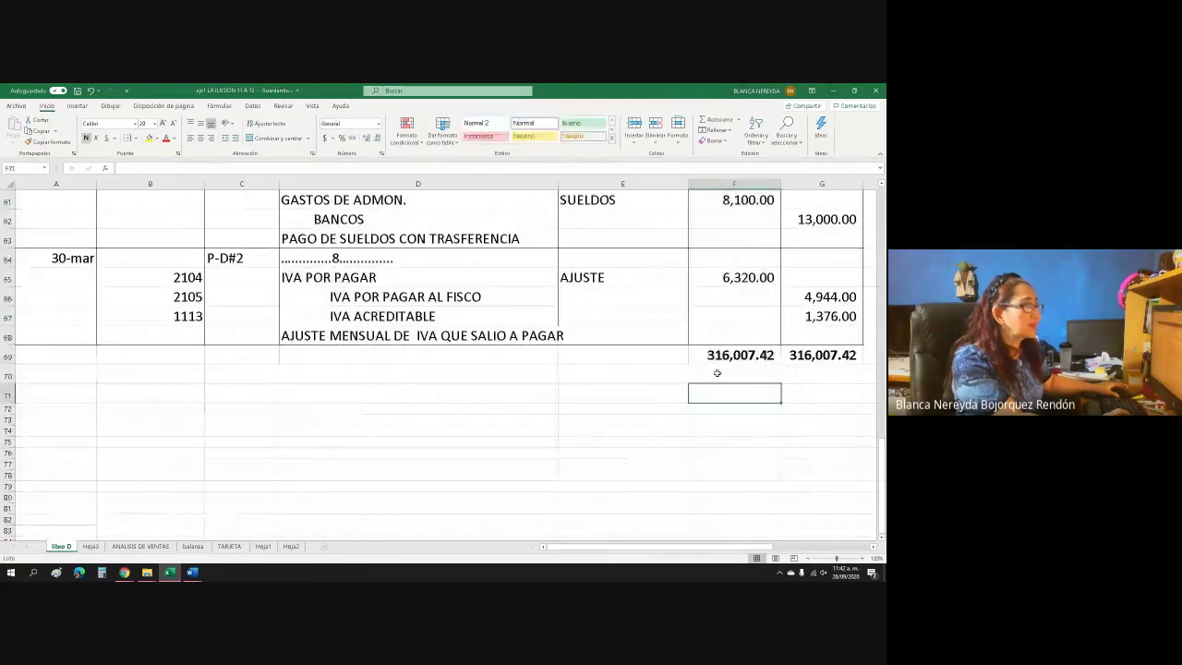
Delete the credit total in G69 and recreate it by filling the F69 sum formula across
click(814, 355)
key(Delete)
click(783, 389)
click(731, 356)
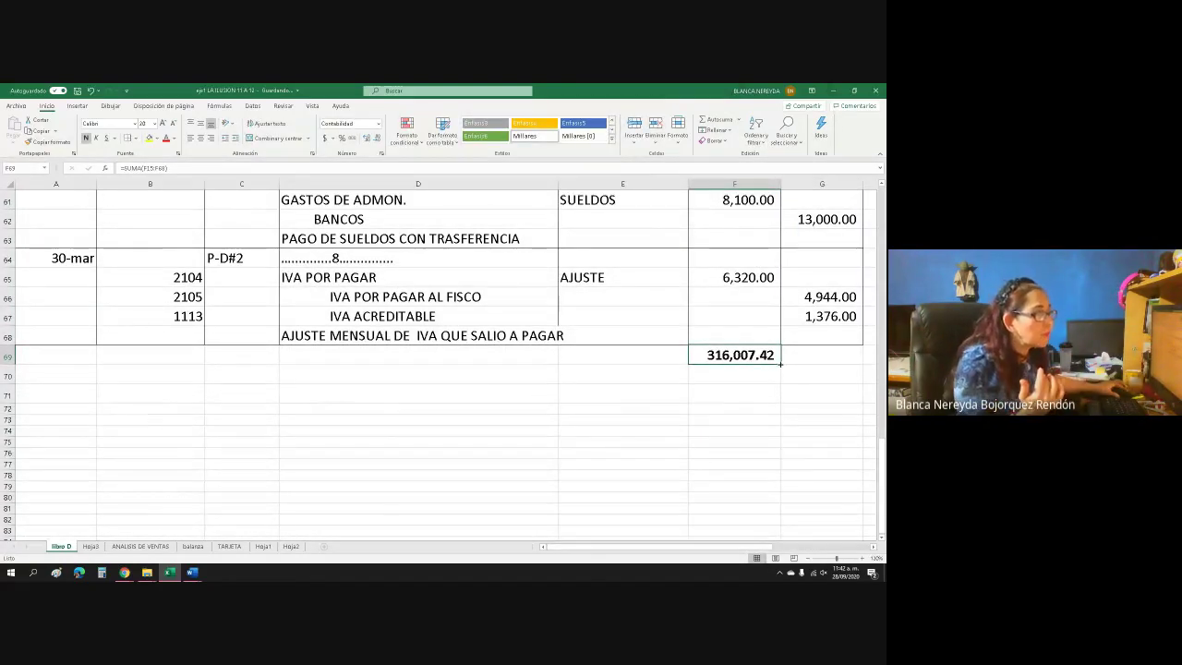
drag(780, 364, 851, 355)
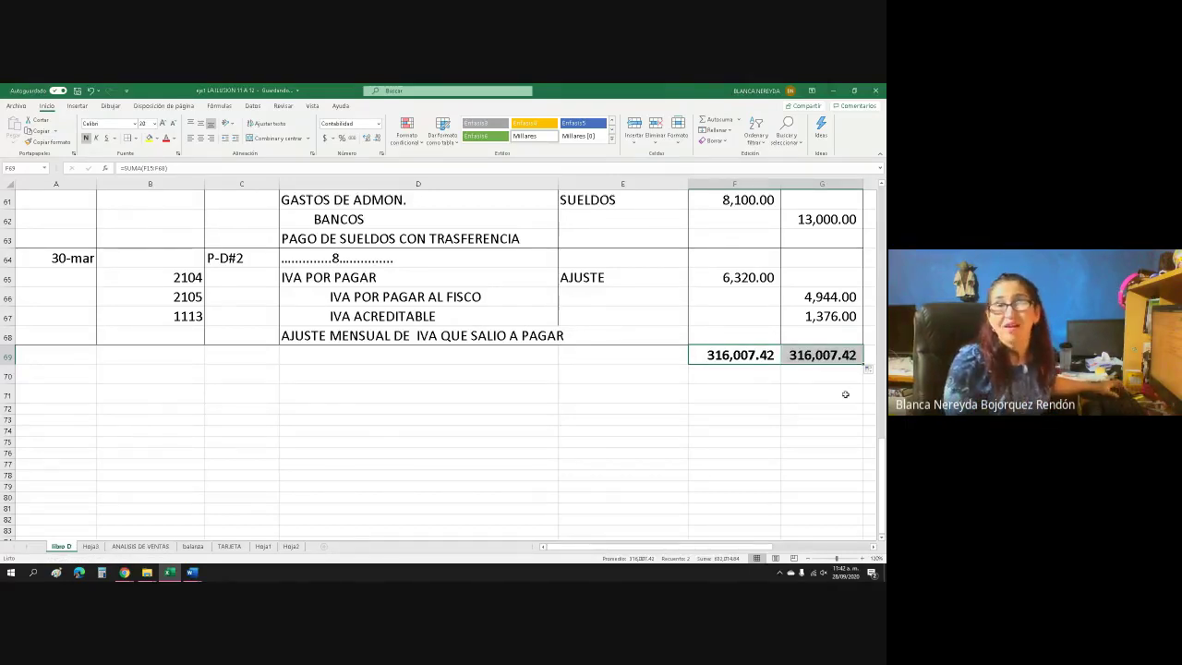
click(729, 355)
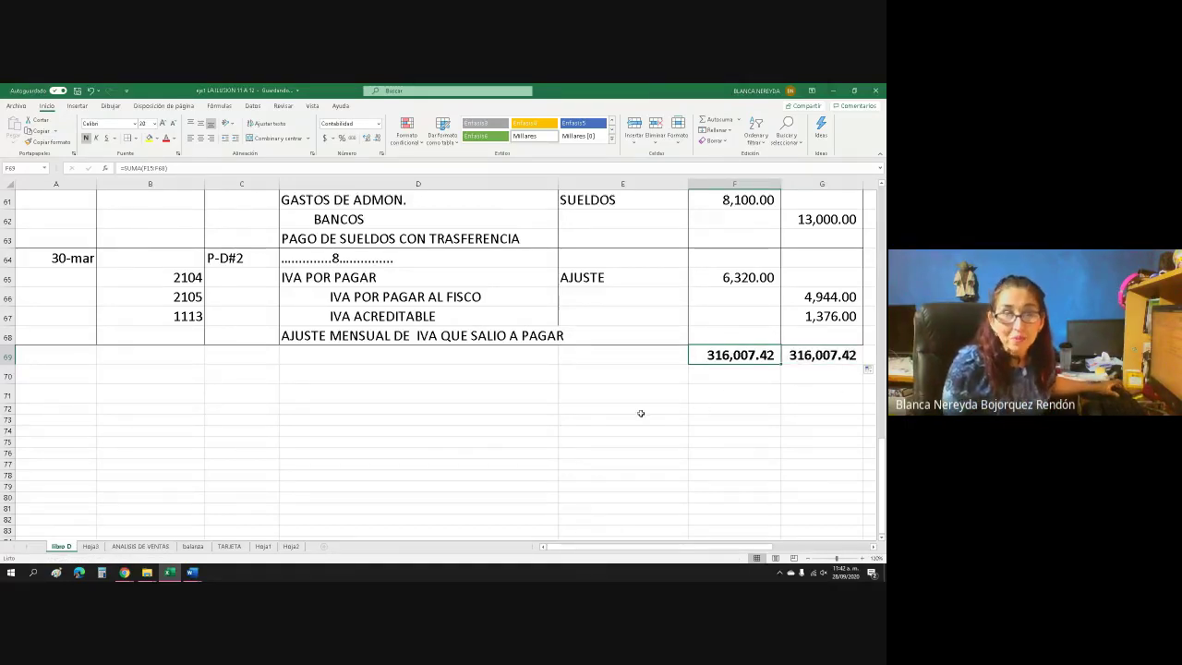
Label the totals row in D69 with "TOTAL DEL LIBRO DIARO"
click(403, 352)
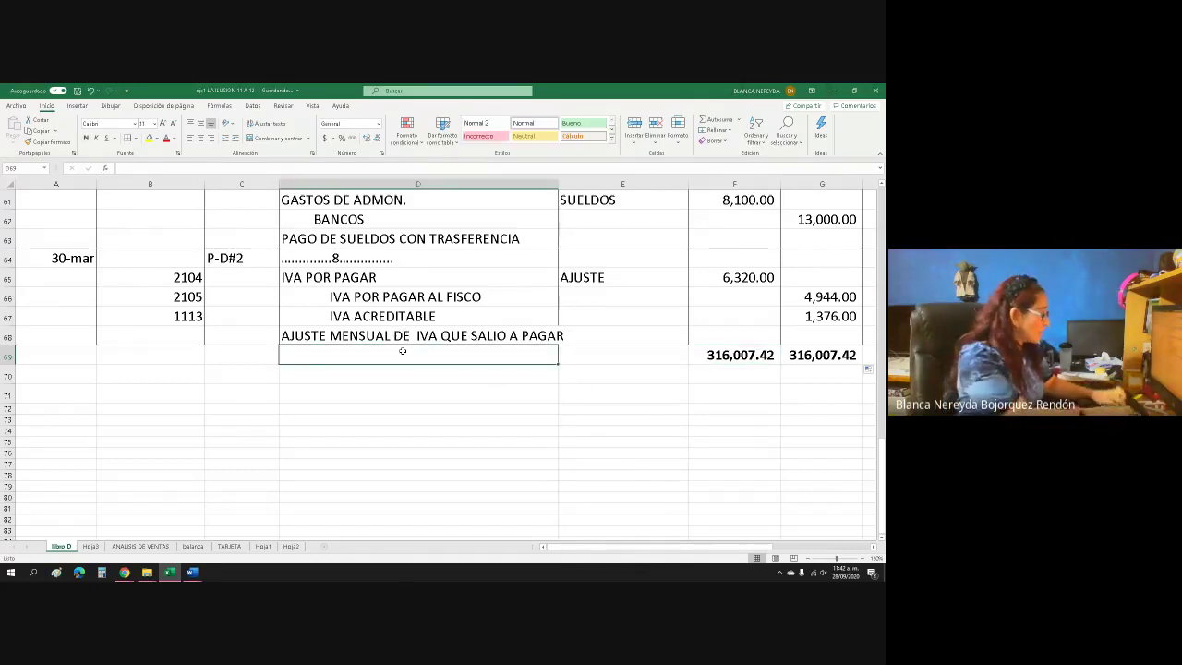
text(TOTAL D )
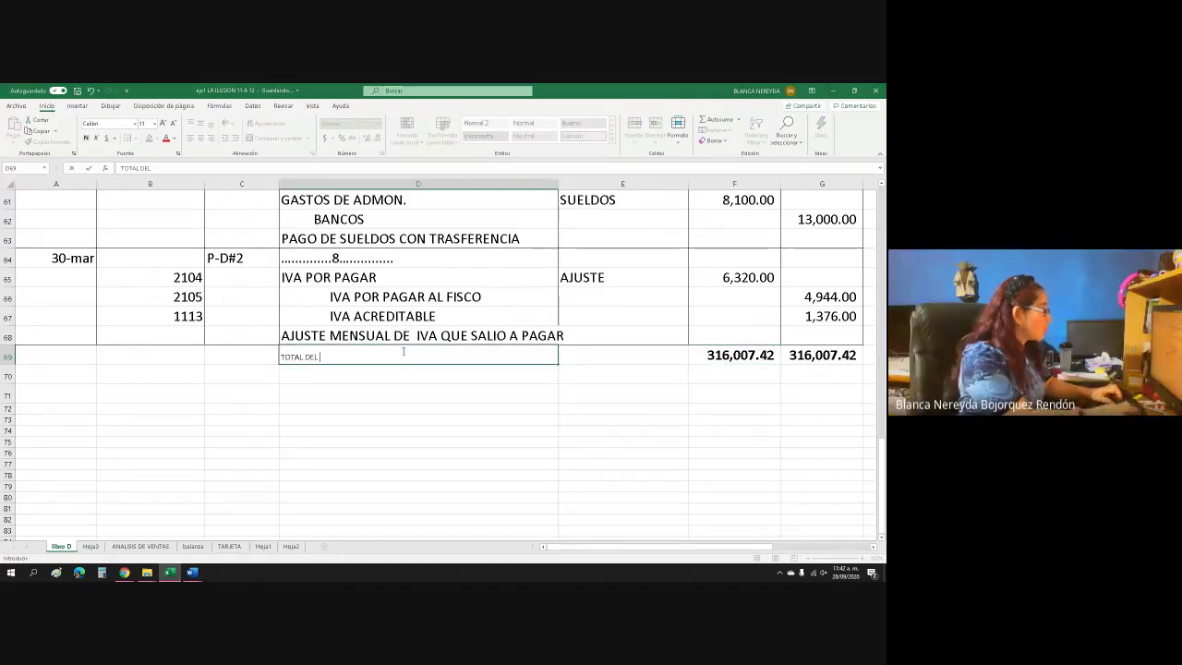
text(L LIBRO DIARO)
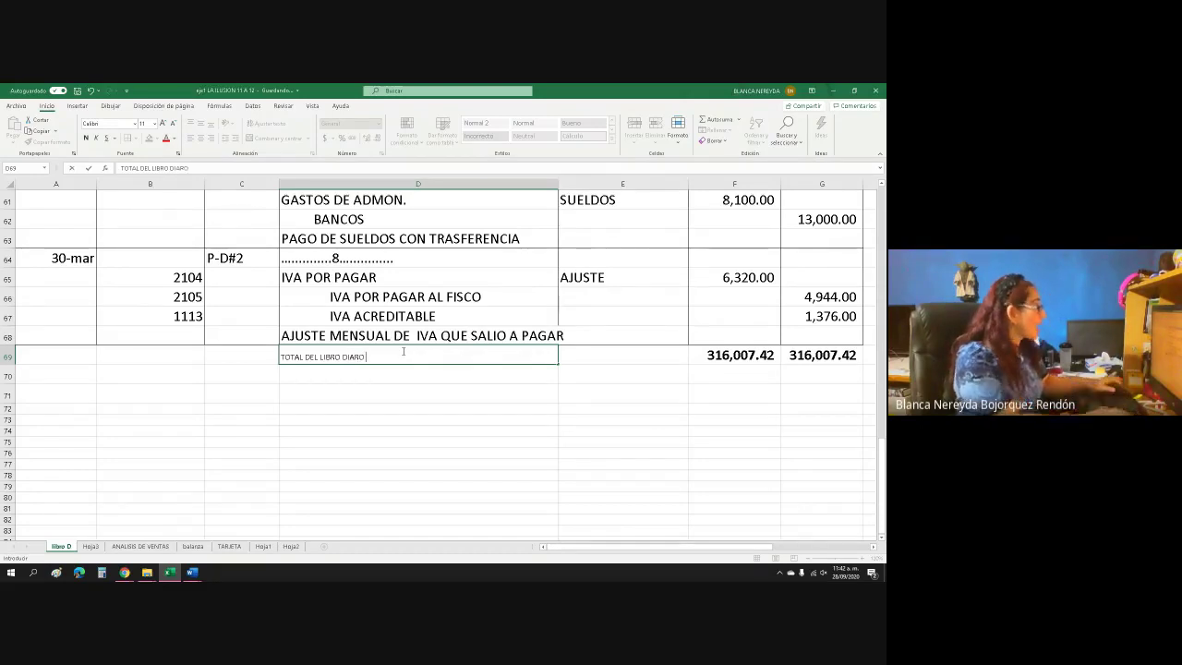
Open the balanza sheet and select cell B2 above the BALANZA DE COMPROBACIÓN title
click(191, 546)
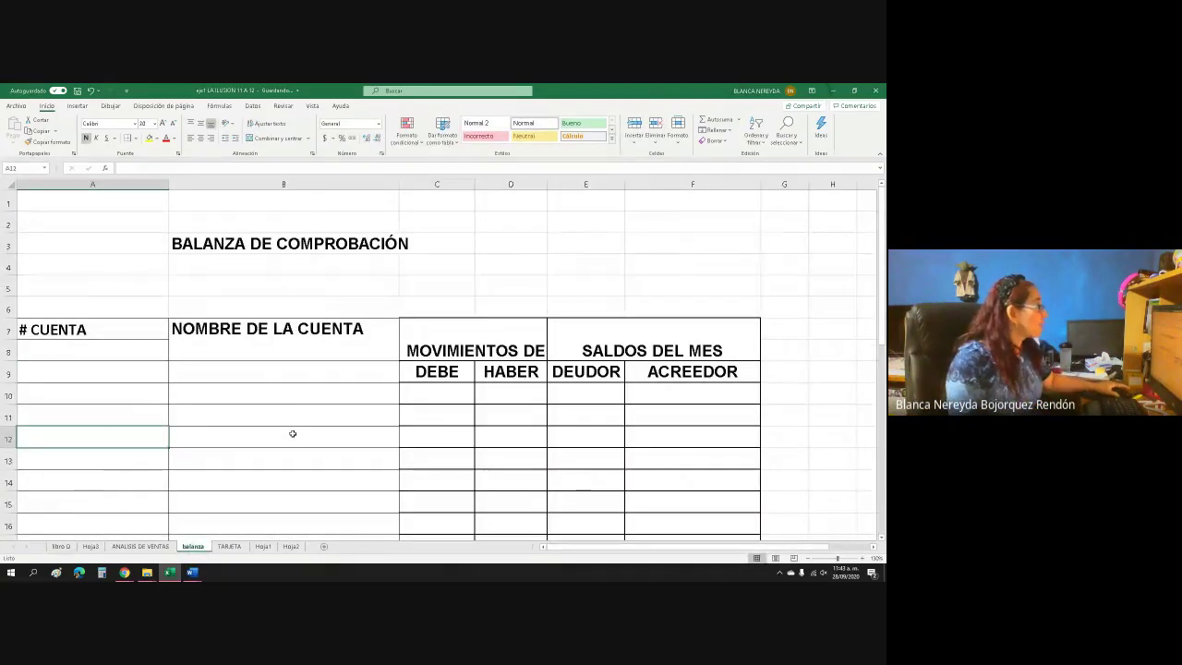
click(195, 266)
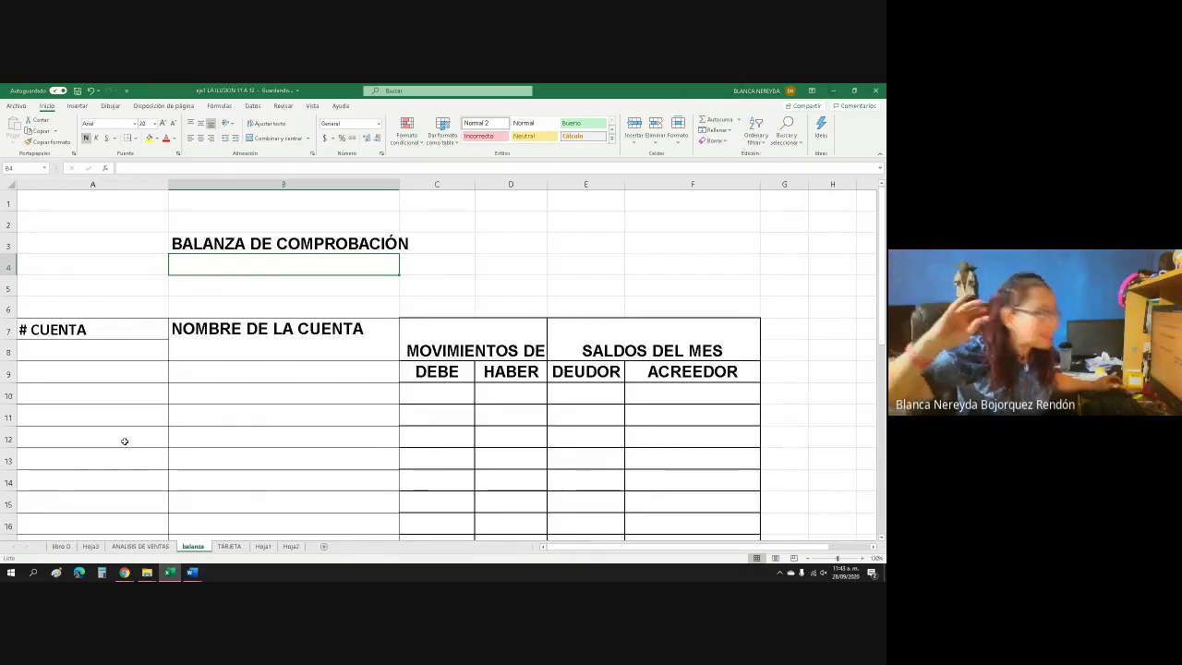
click(212, 225)
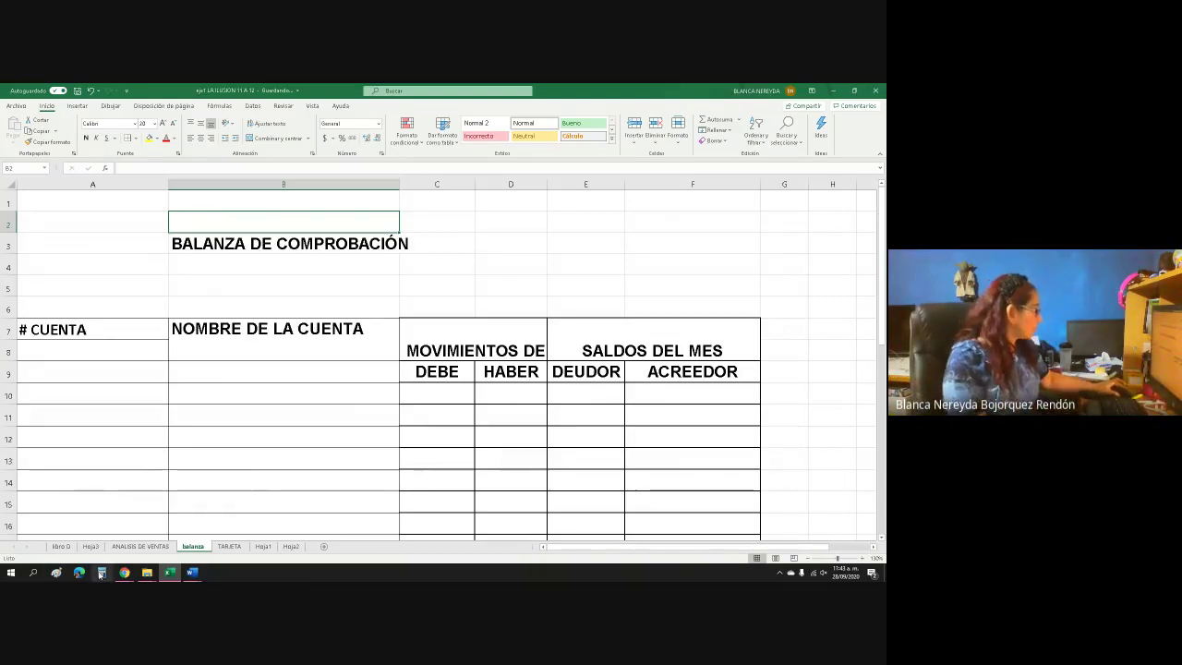
Copy the "DE LA EMPRESA ILUSION SA DE CV" heading from row 9 of libro D into B2 of balanza
click(61, 546)
scroll(58, 429, up, 6)
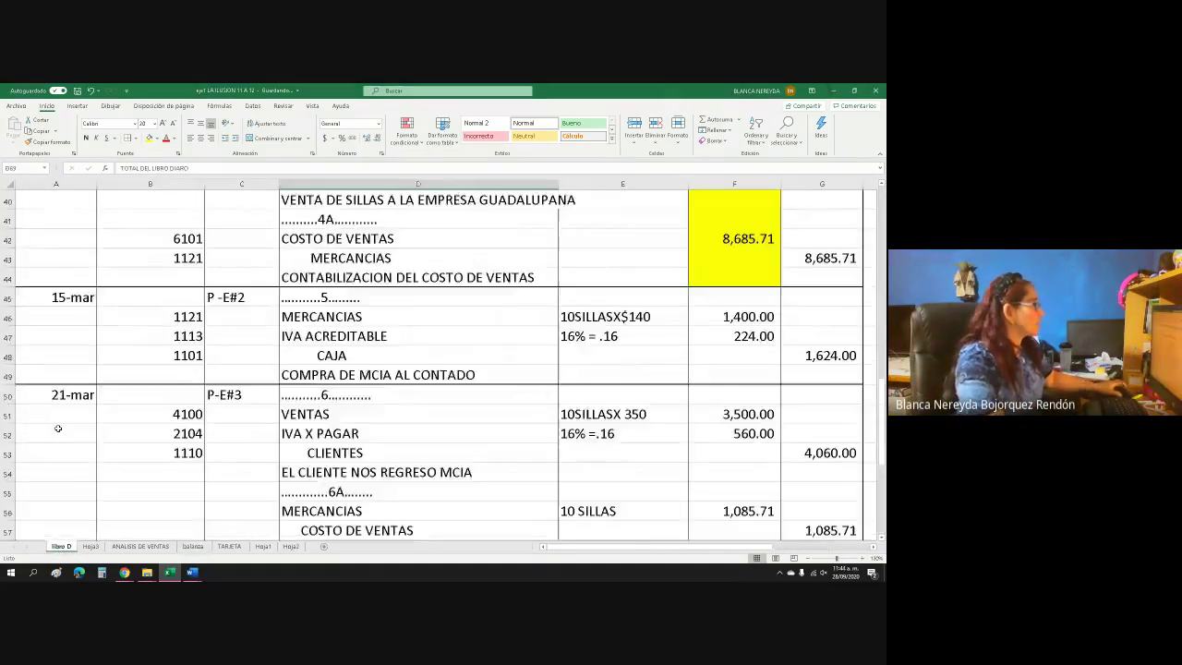
scroll(57, 428, up, 13)
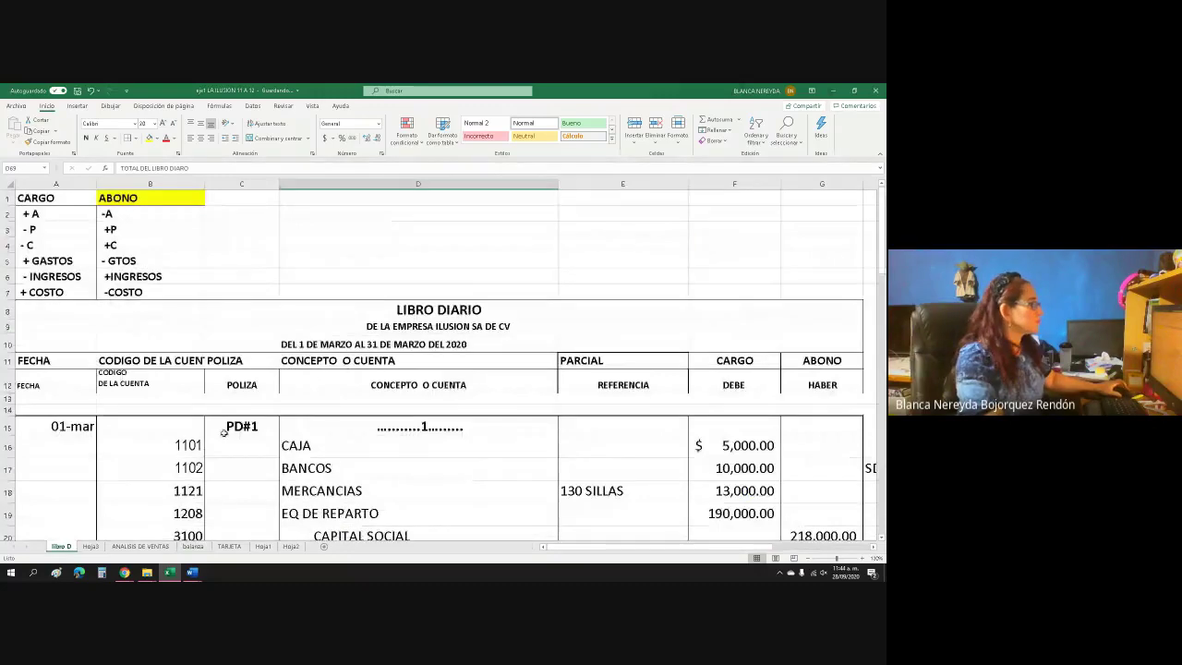
click(329, 327)
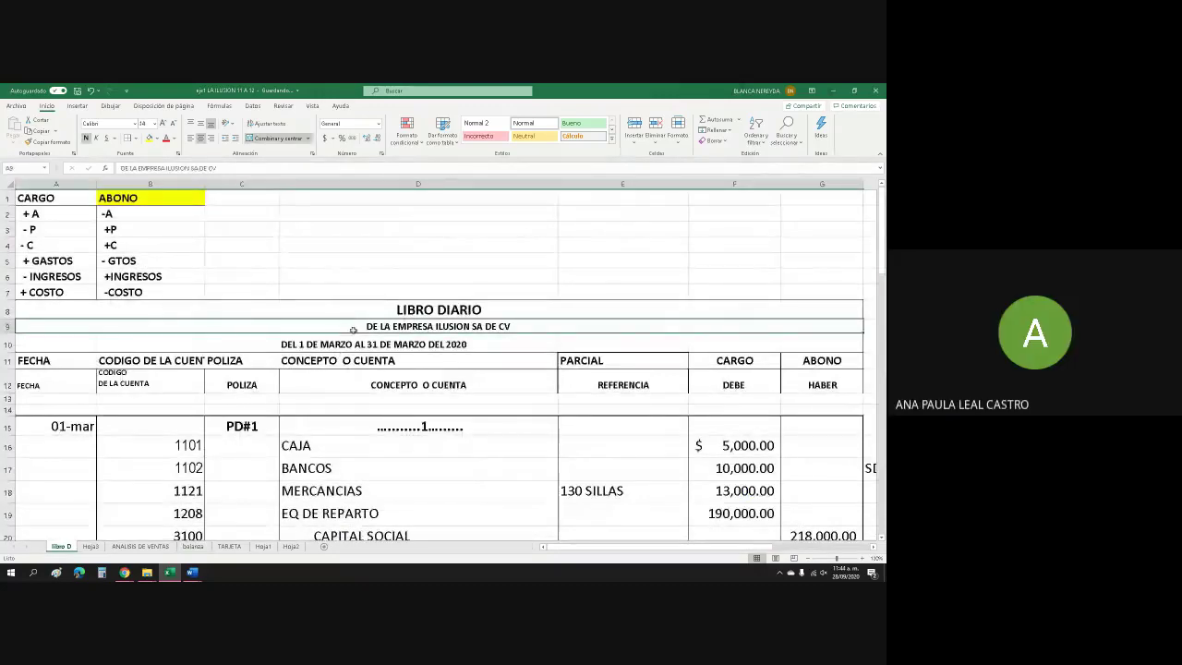
right_click(354, 329)
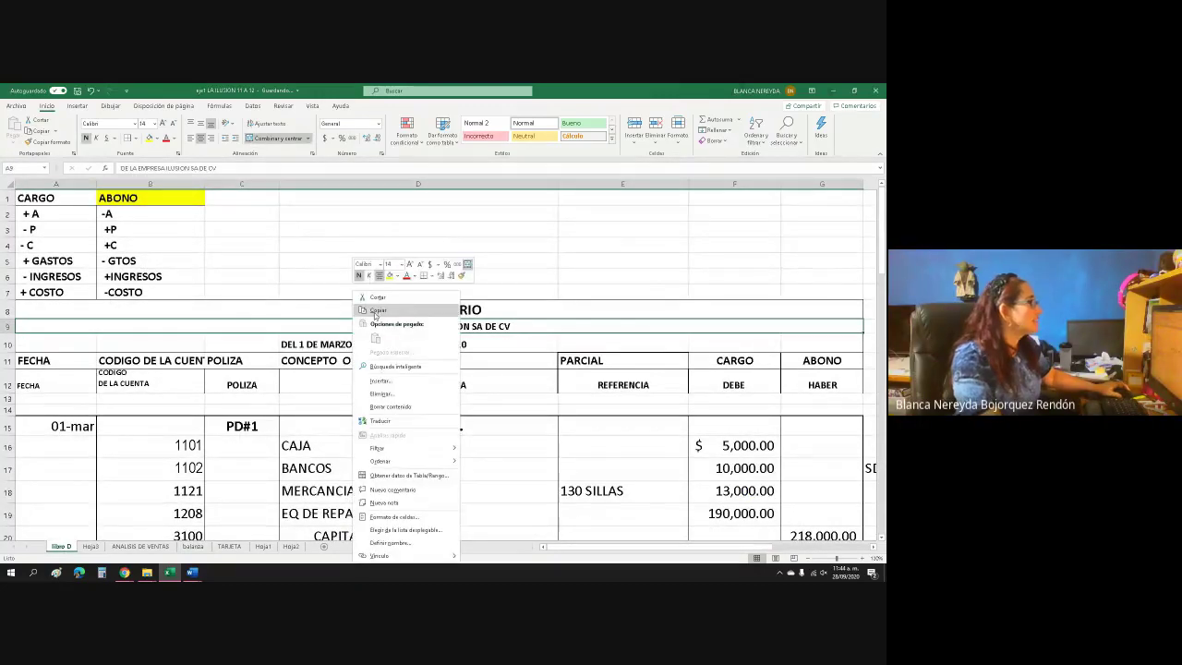
click(378, 310)
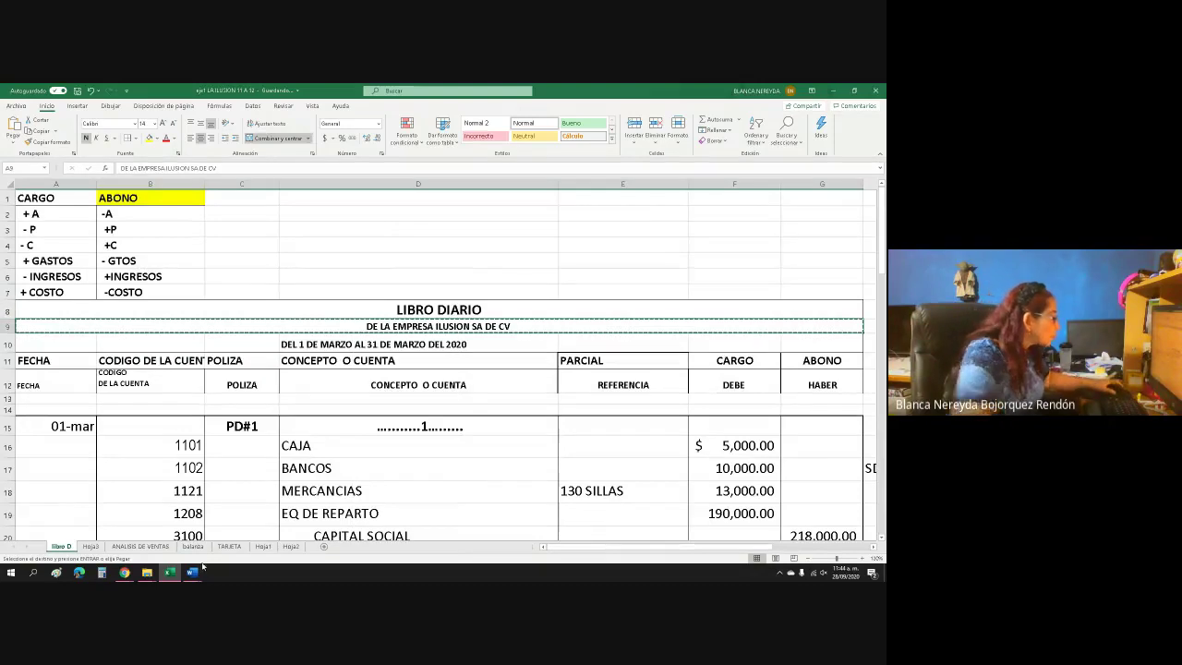
click(229, 545)
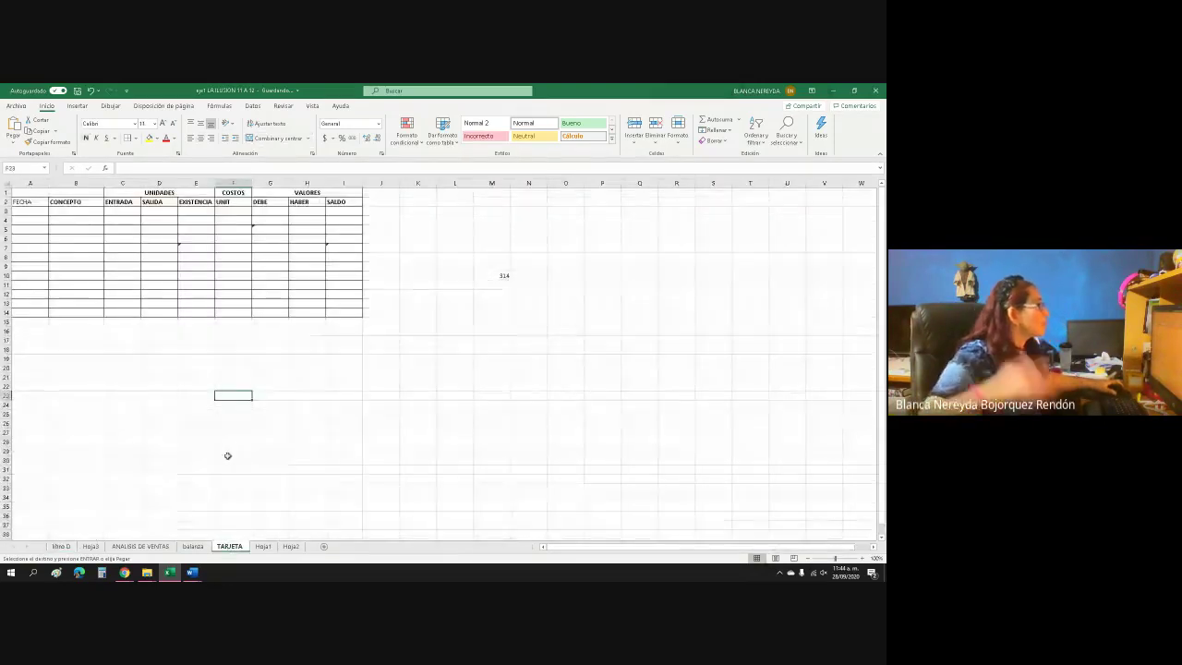
click(193, 544)
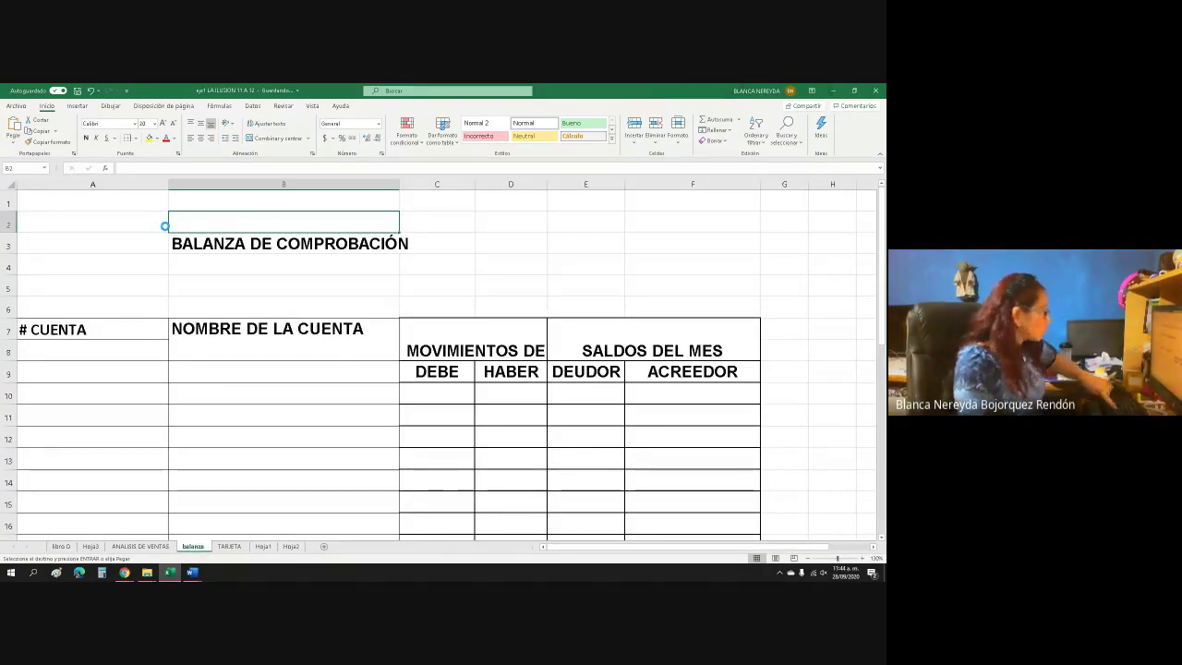
key(ctrl+v)
click(378, 281)
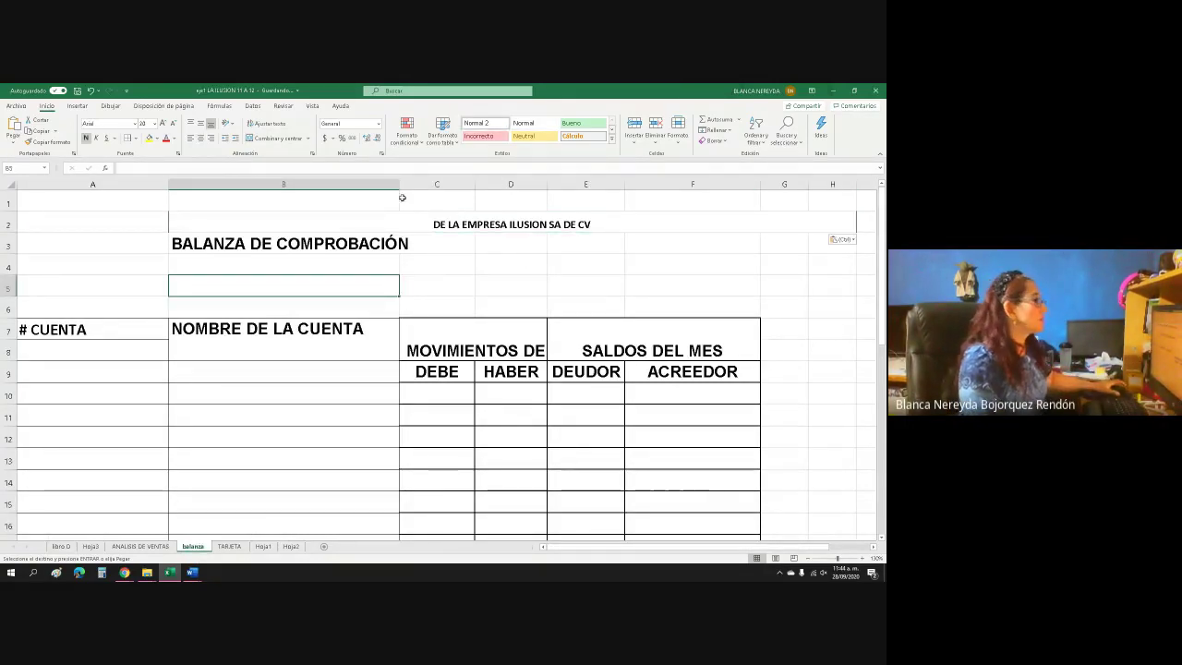
Set the company heading in B2 of balanza to font size 20
click(426, 224)
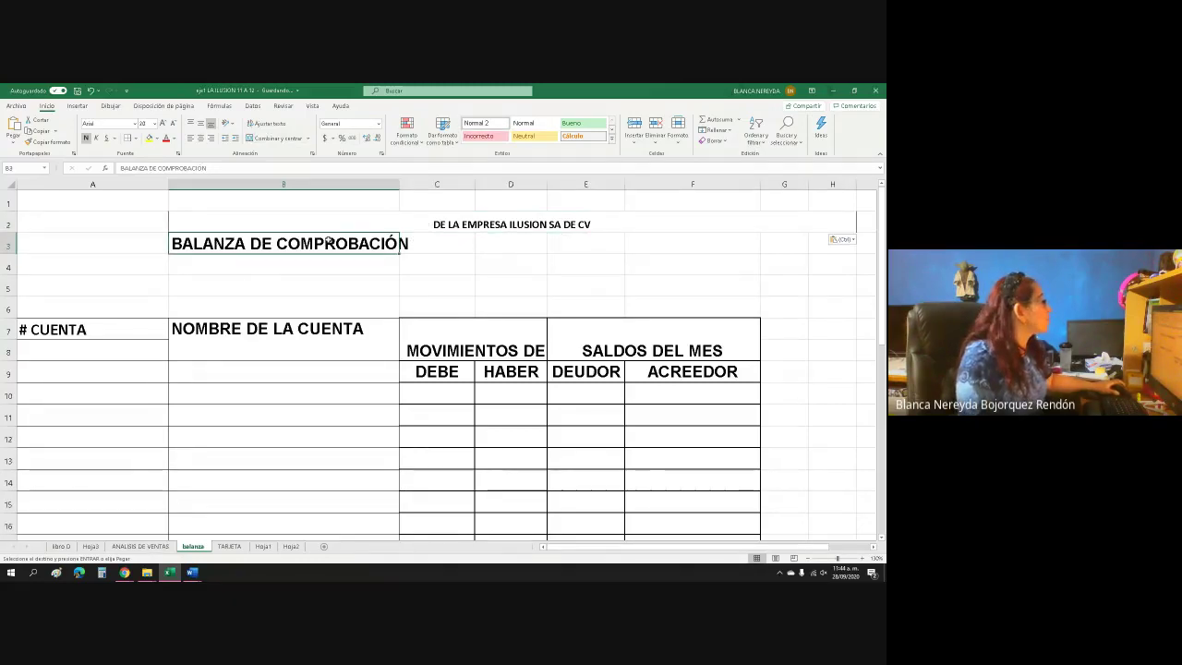
click(316, 226)
click(317, 242)
click(304, 230)
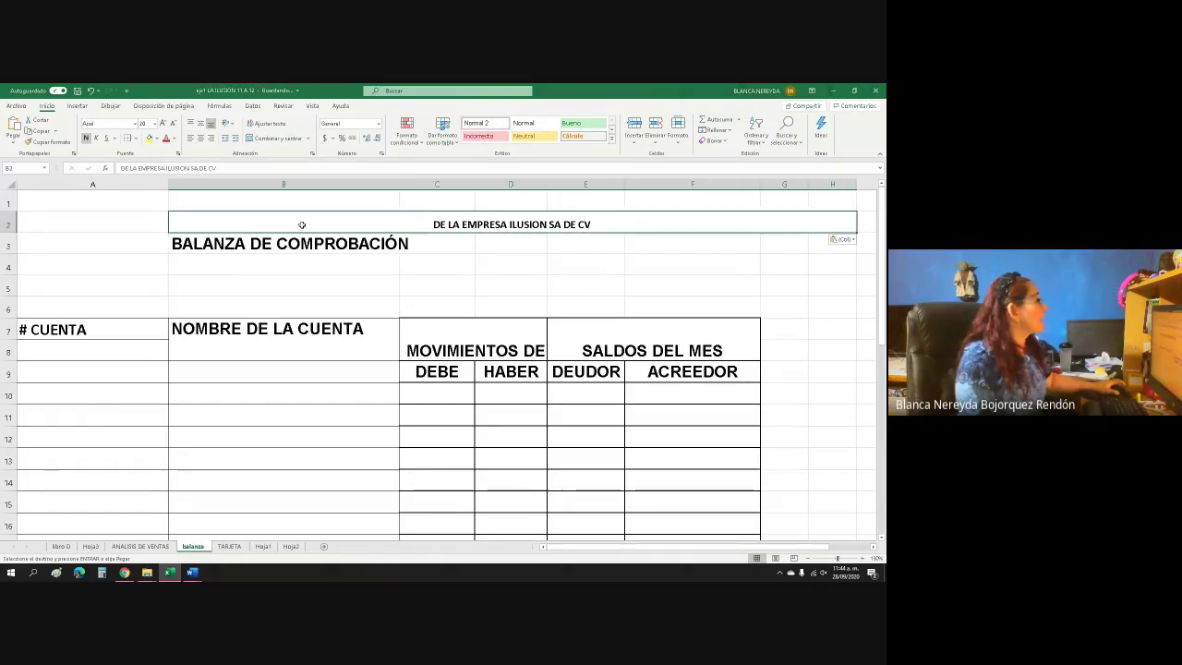
click(149, 124)
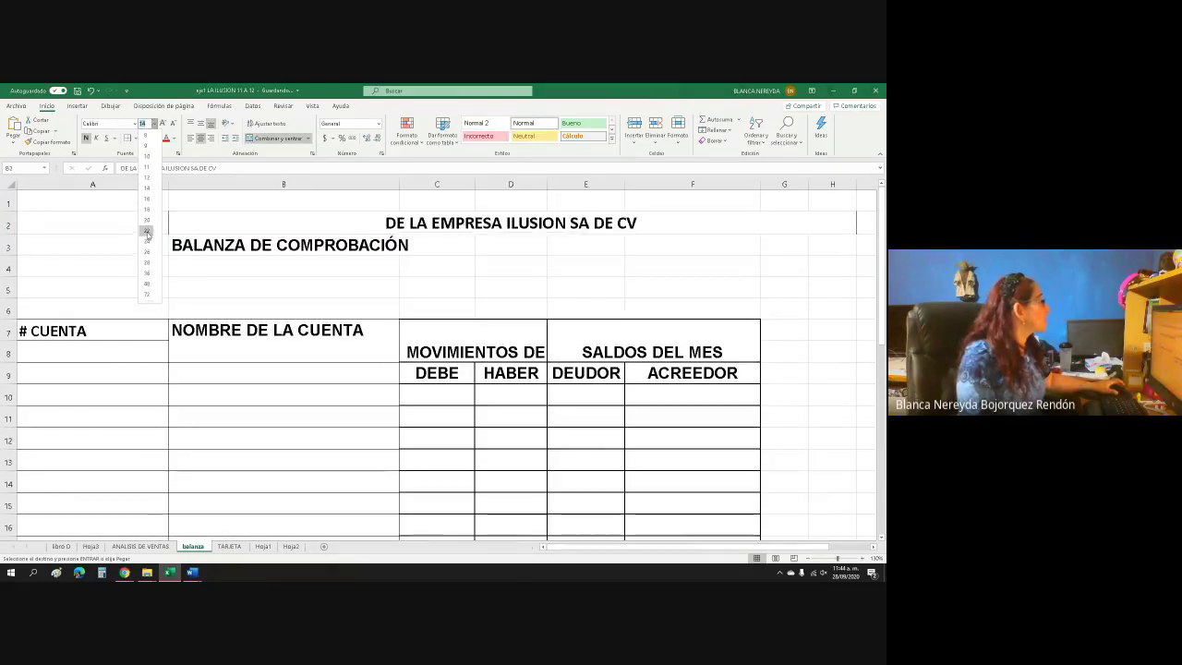
click(148, 223)
click(245, 278)
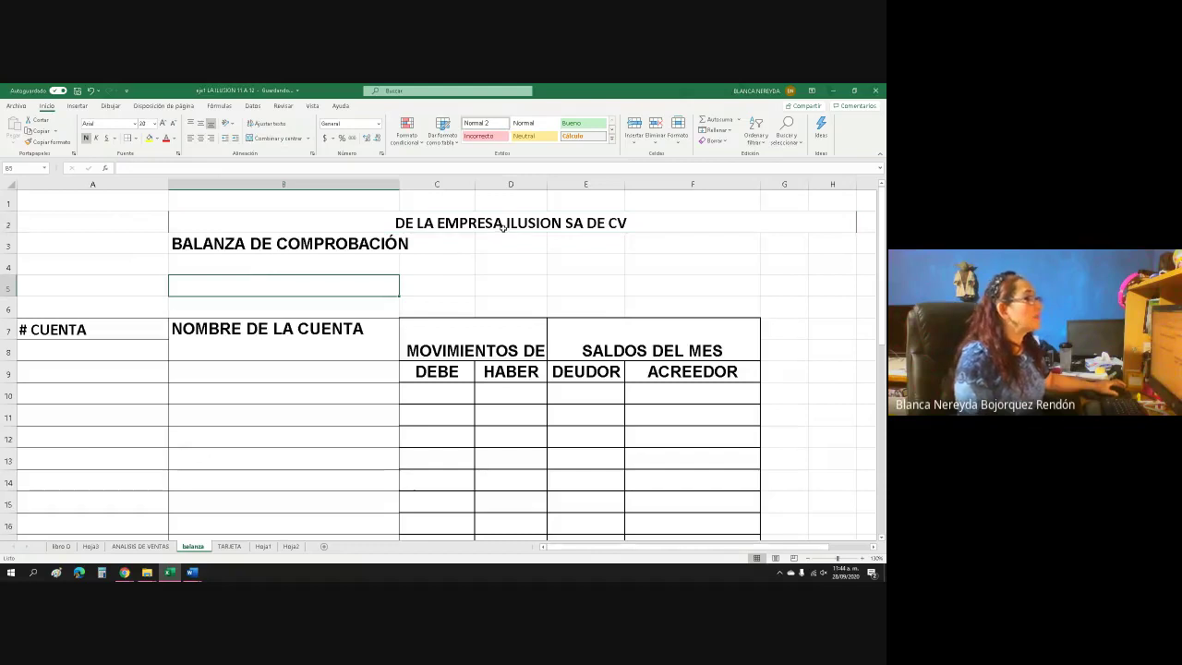
Copy the period line "DEL 1 DE MARZO AL 31 DE MARZO DEL 2020" from D10 of libro D into B4 of balanza
click(231, 267)
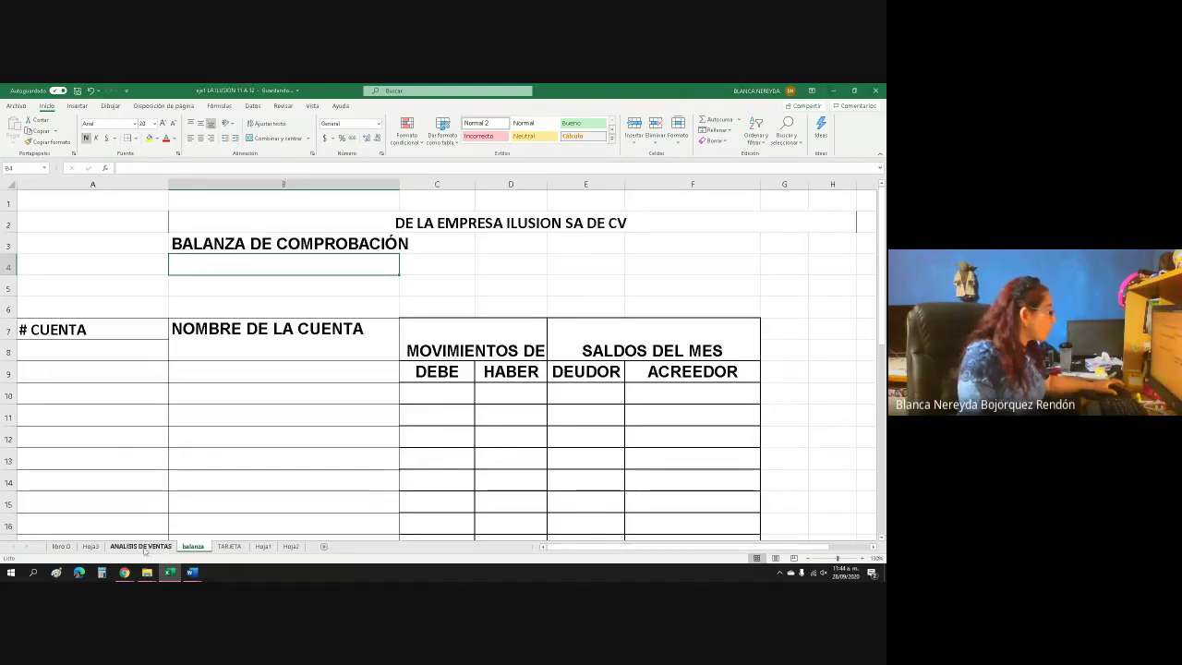
click(61, 546)
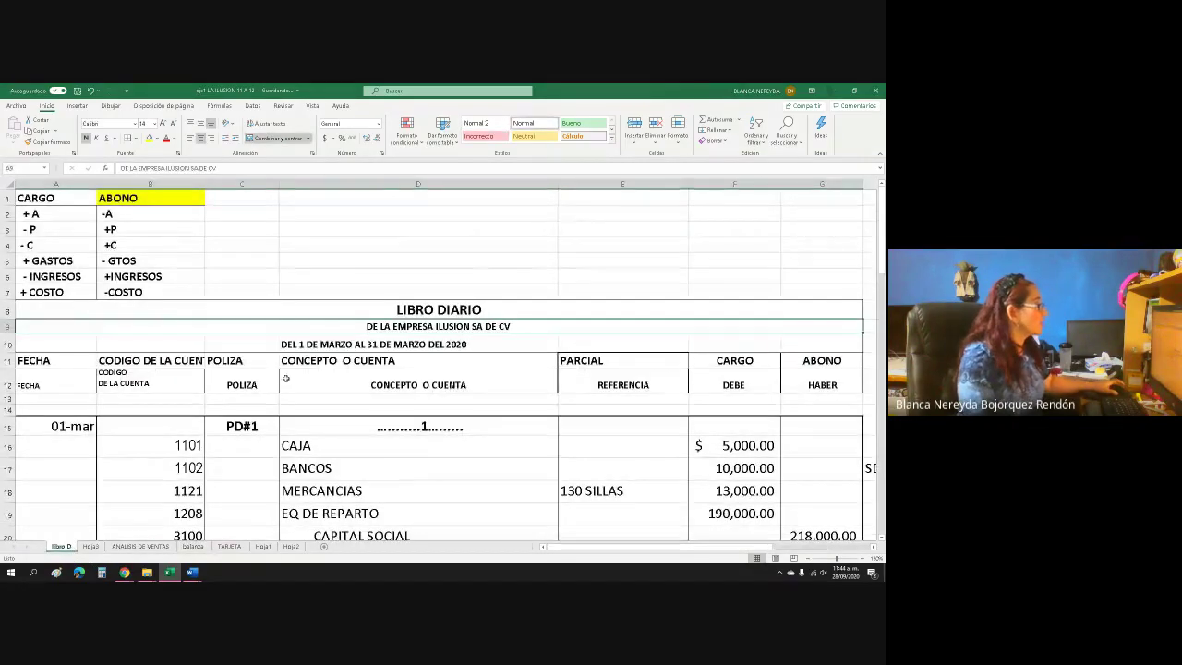
click(286, 342)
right_click(305, 346)
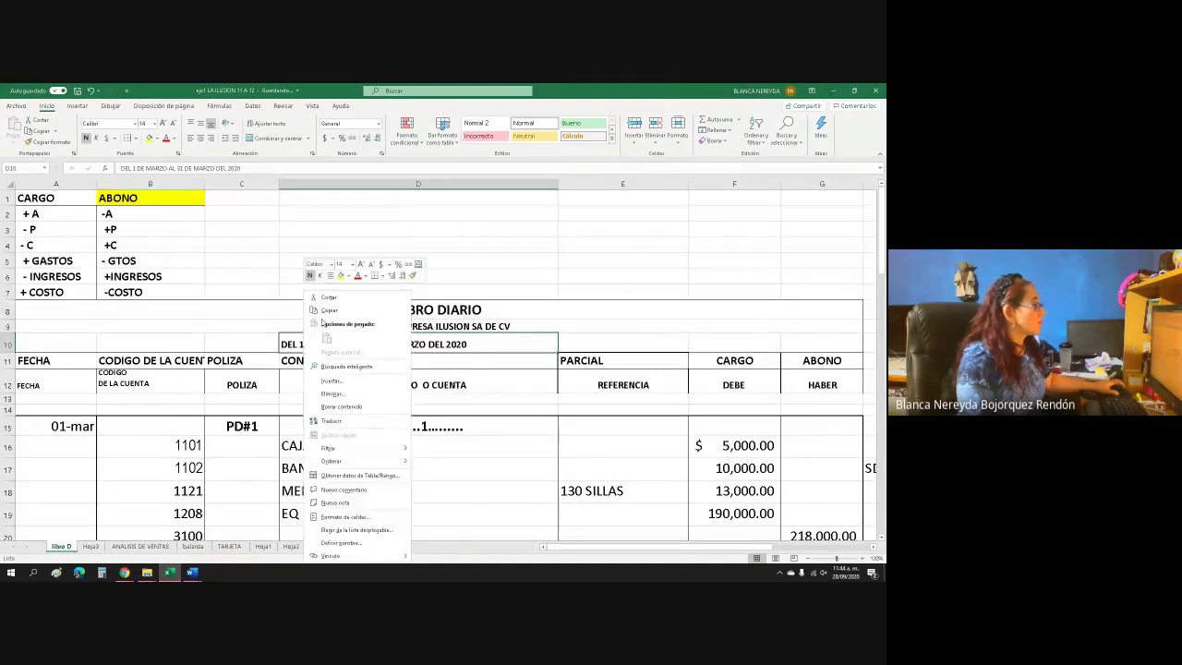
click(329, 310)
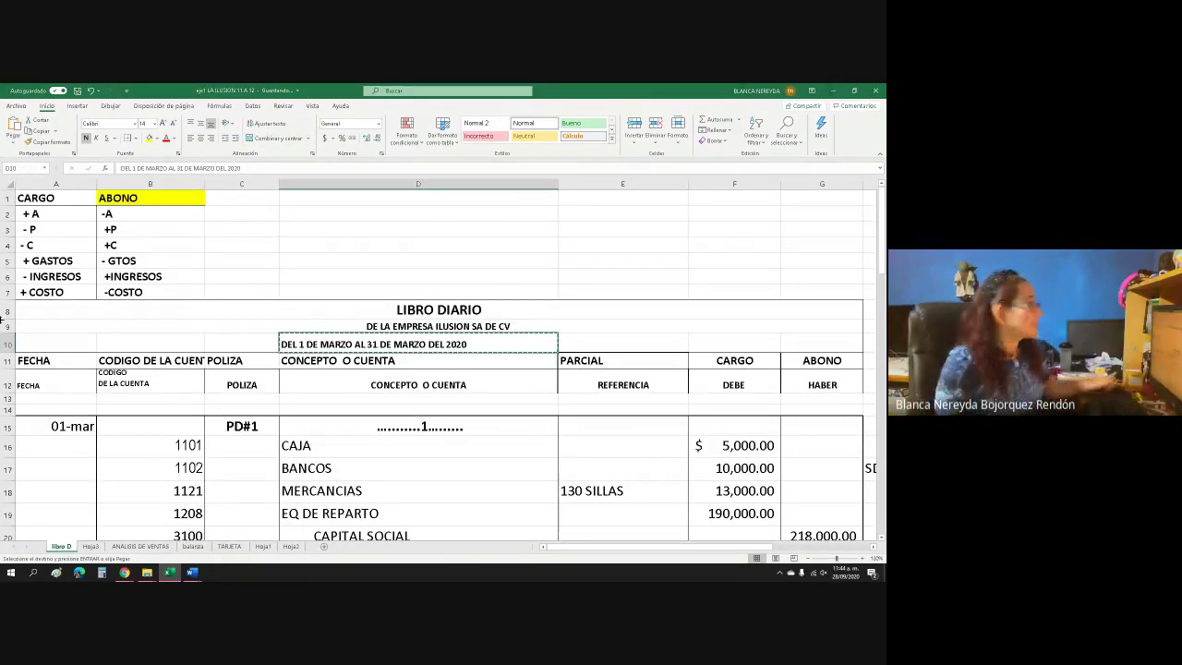
click(192, 547)
key(ctrl+v)
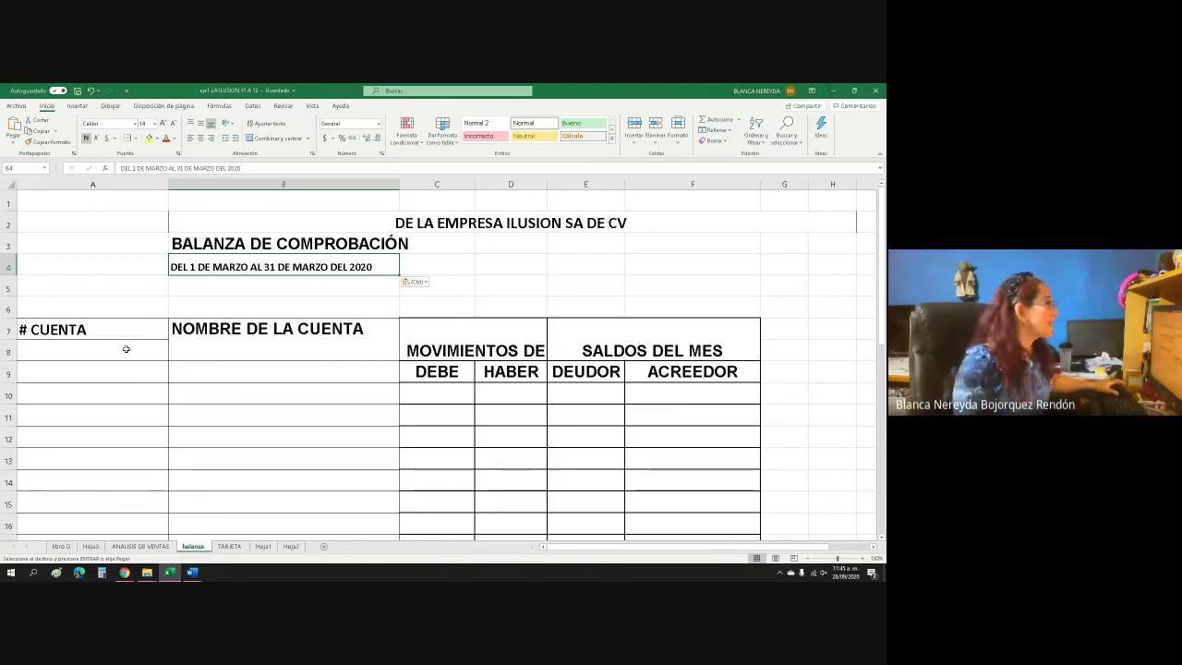
Set the period line in B4 to font size 20 and select the NOMBRE DE LA CUENTA heading
click(154, 124)
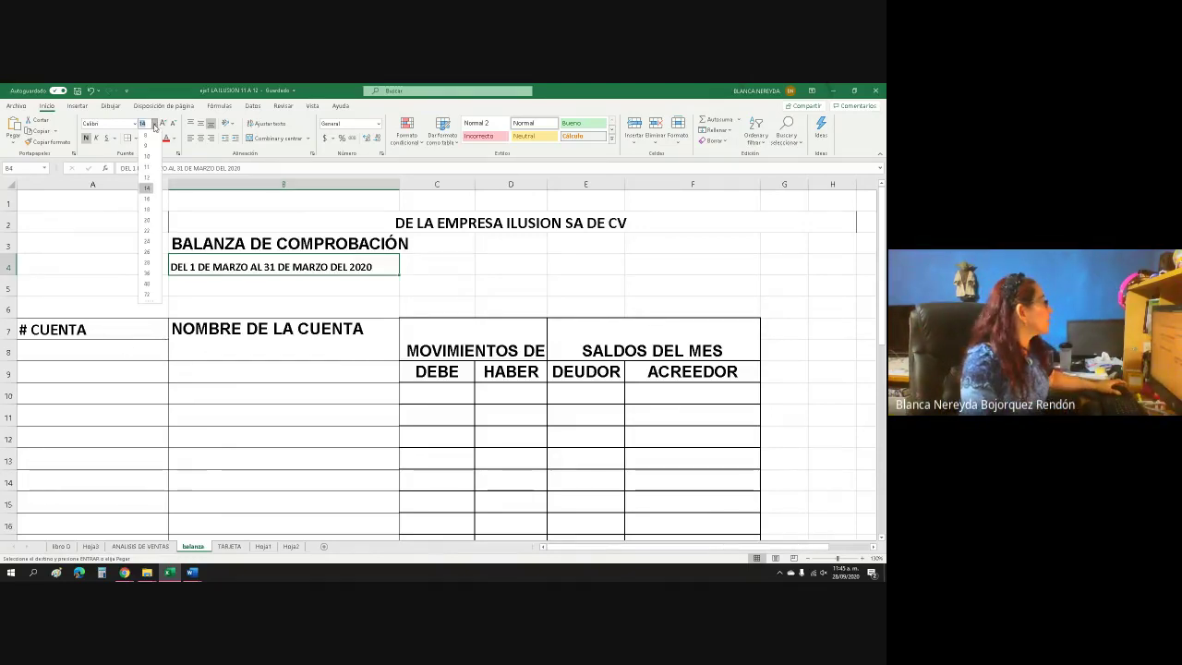
click(146, 220)
key(Return)
scroll(87, 311, down, 2)
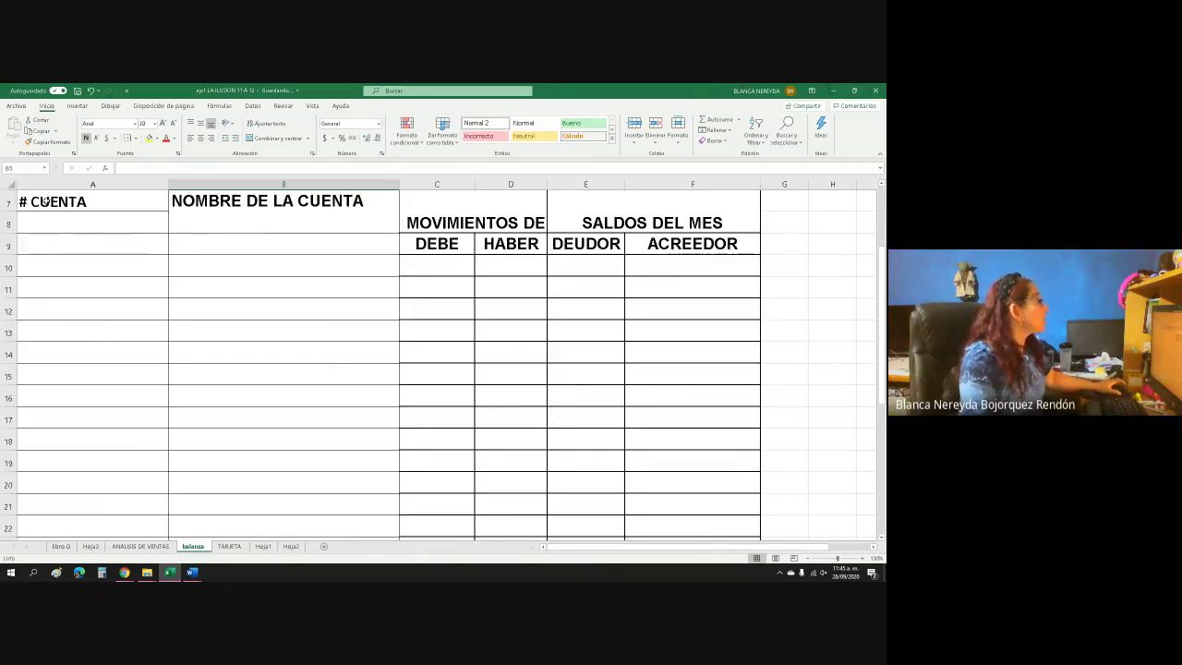
click(225, 219)
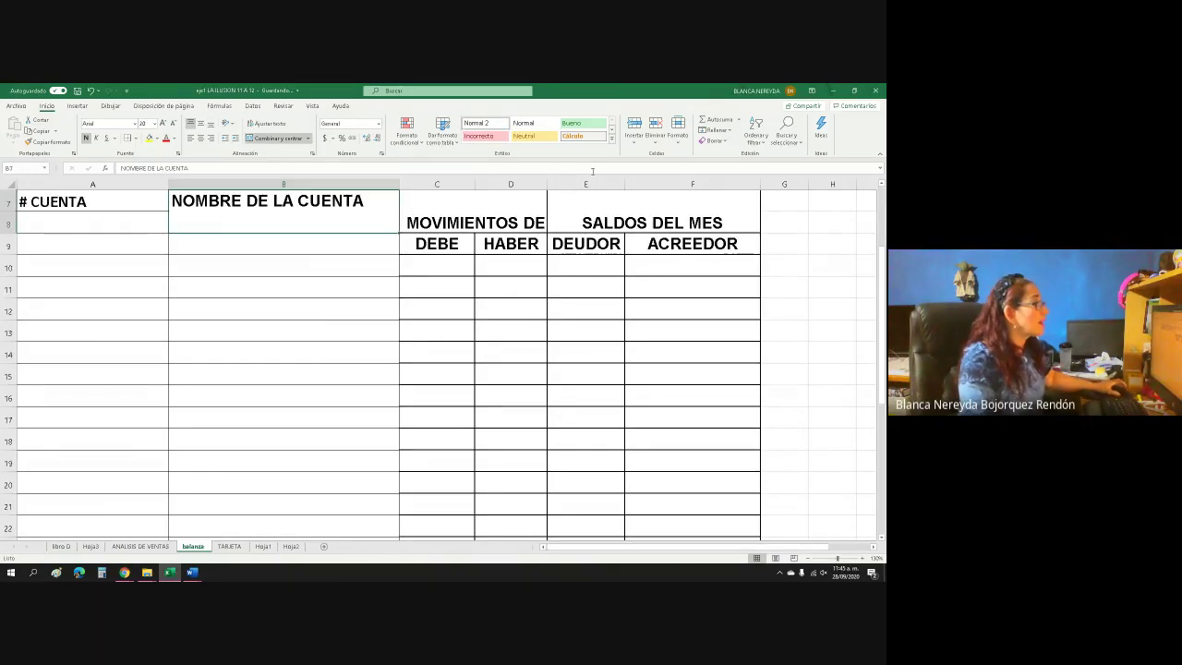
Widen column D of balanza to fit the MOVIMIENTOS DEL MES heading and enter CODIGO DEL CATALAGO in A9
drag(548, 184, 608, 184)
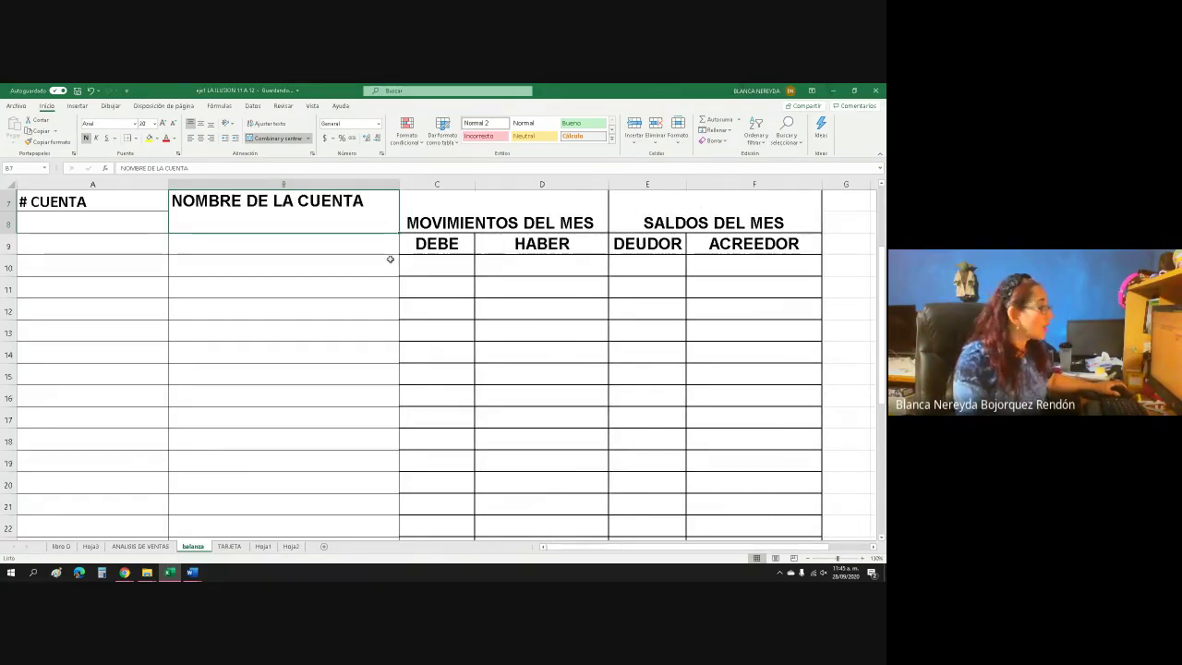
click(55, 249)
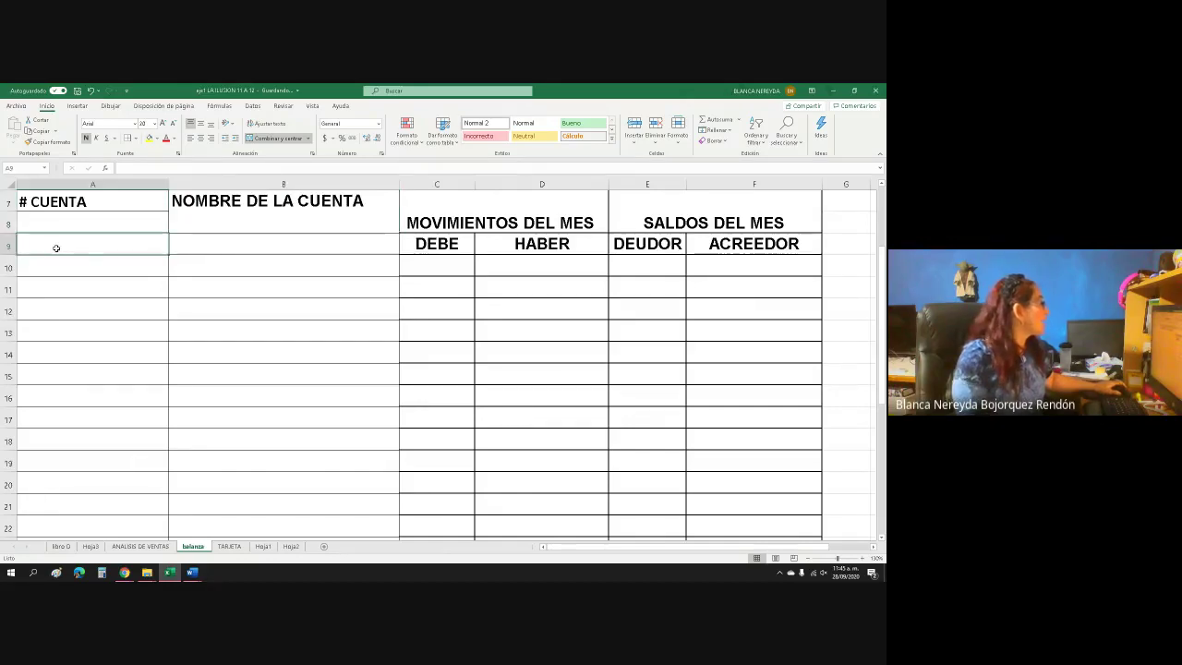
text(CODIO)
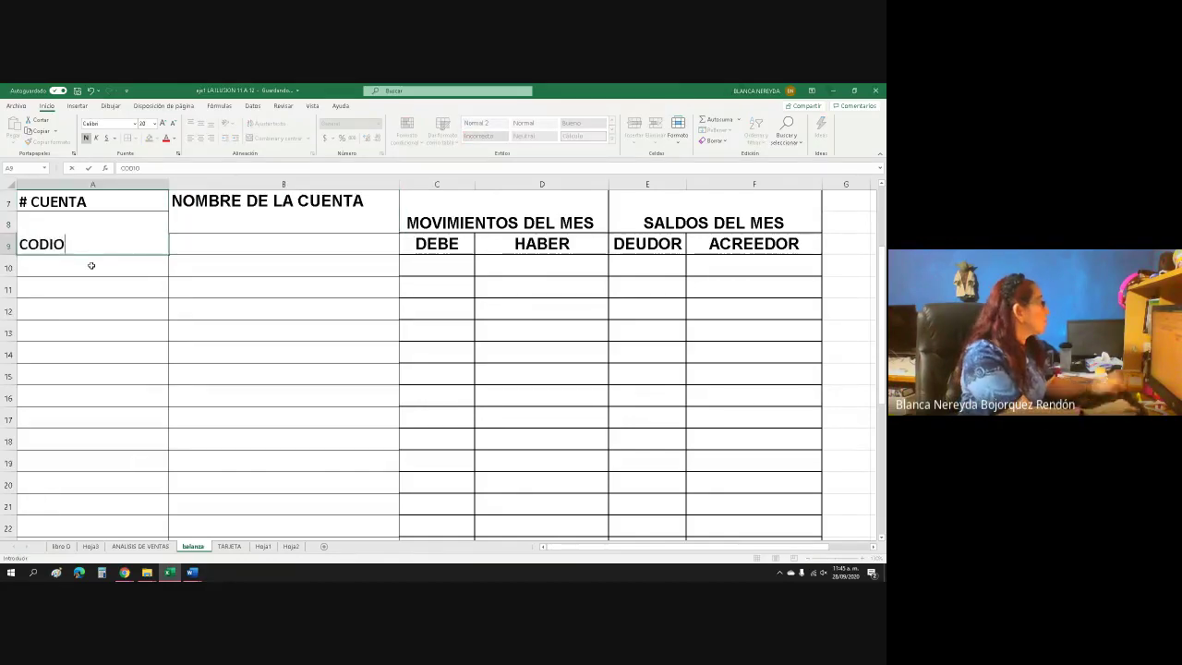
key(BackSpace)
text(GO )
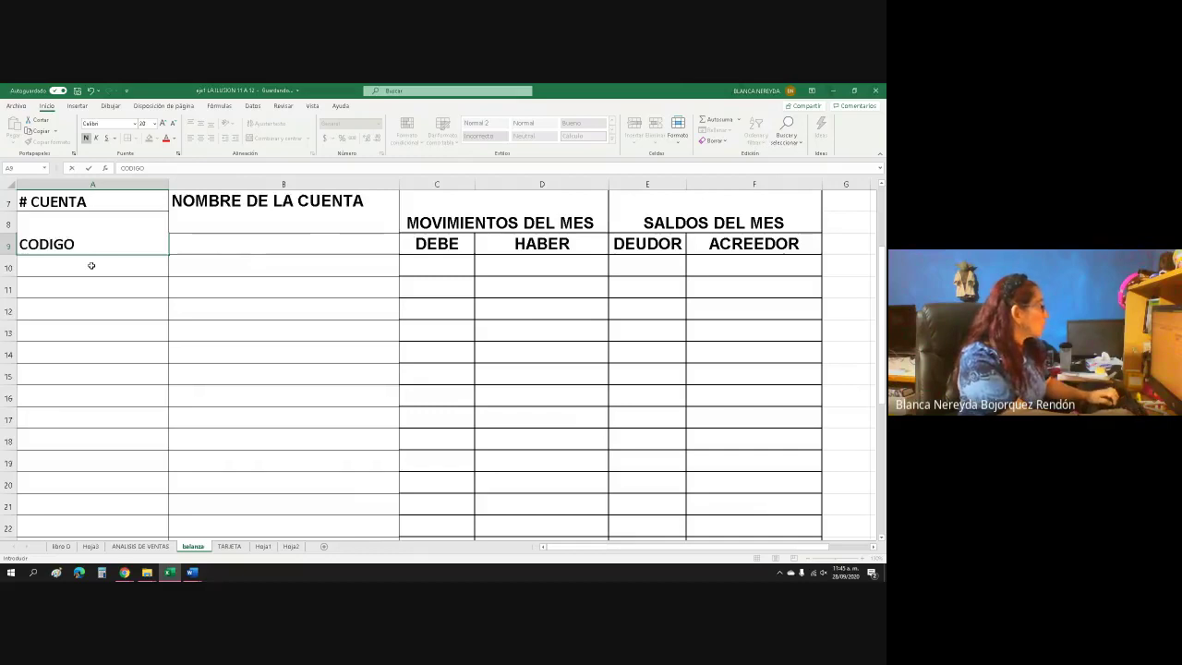
text(CATALAGO D)
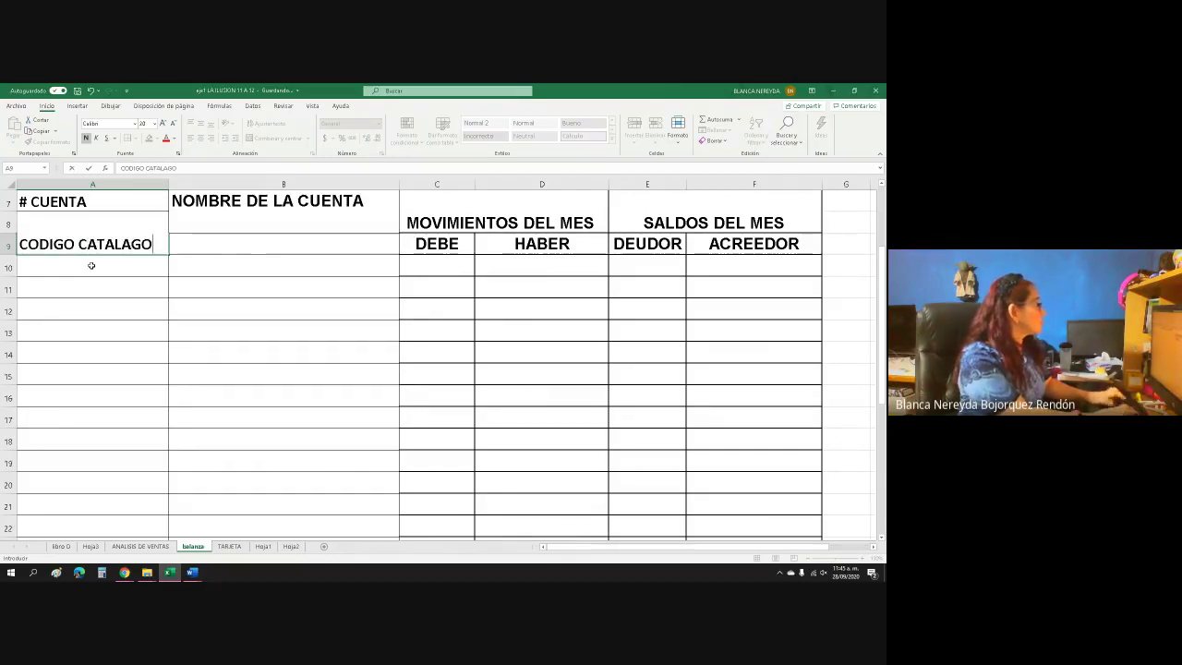
key(BackSpace)
key(BackSpace)
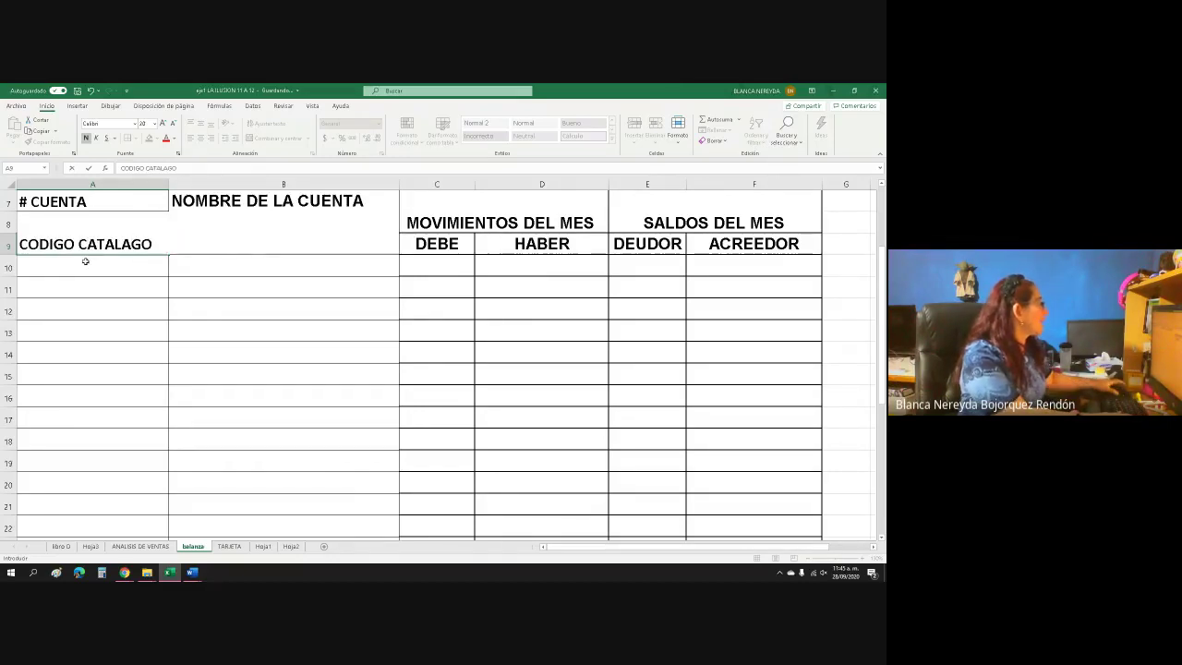
click(80, 244)
text(DEL)
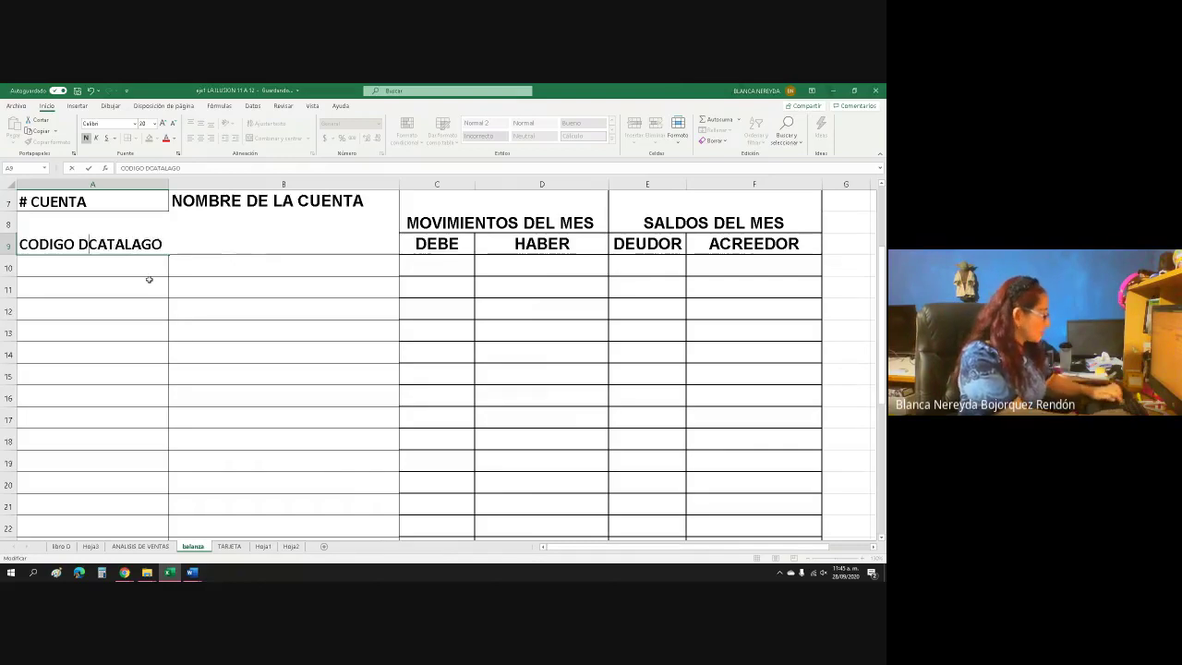
click(224, 263)
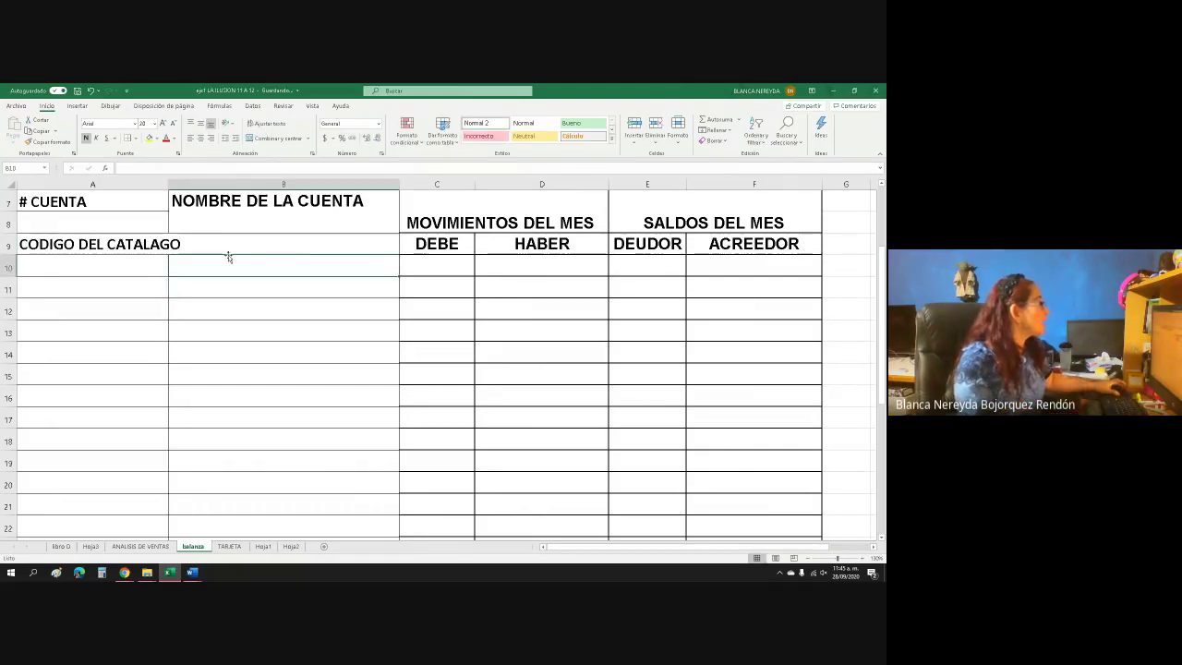
Enter "activo pasivo y" in B9 under NOMBRE DE LA CUENTA and set its font color to black
click(228, 245)
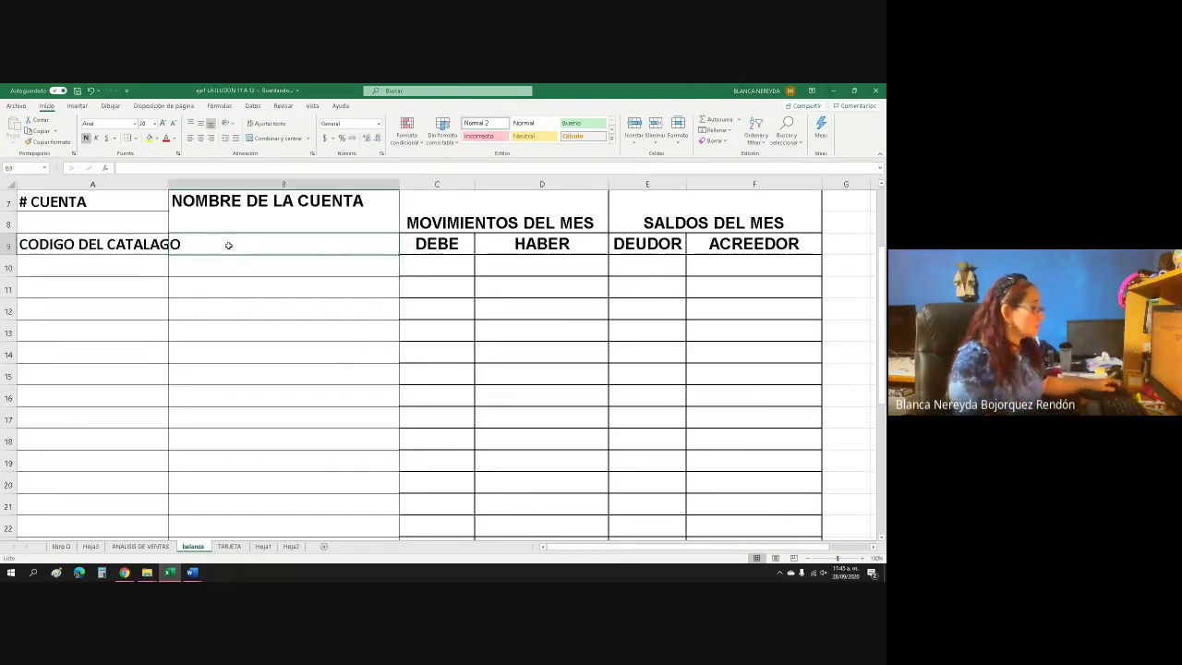
text(activ)
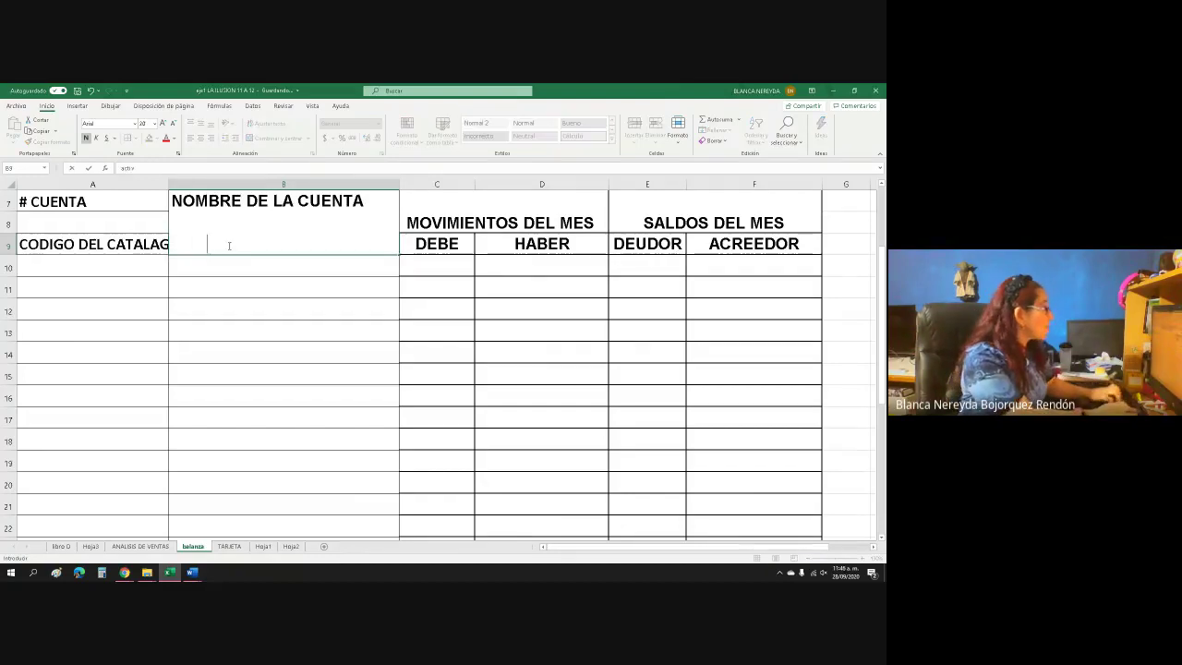
text(a pasivo yu)
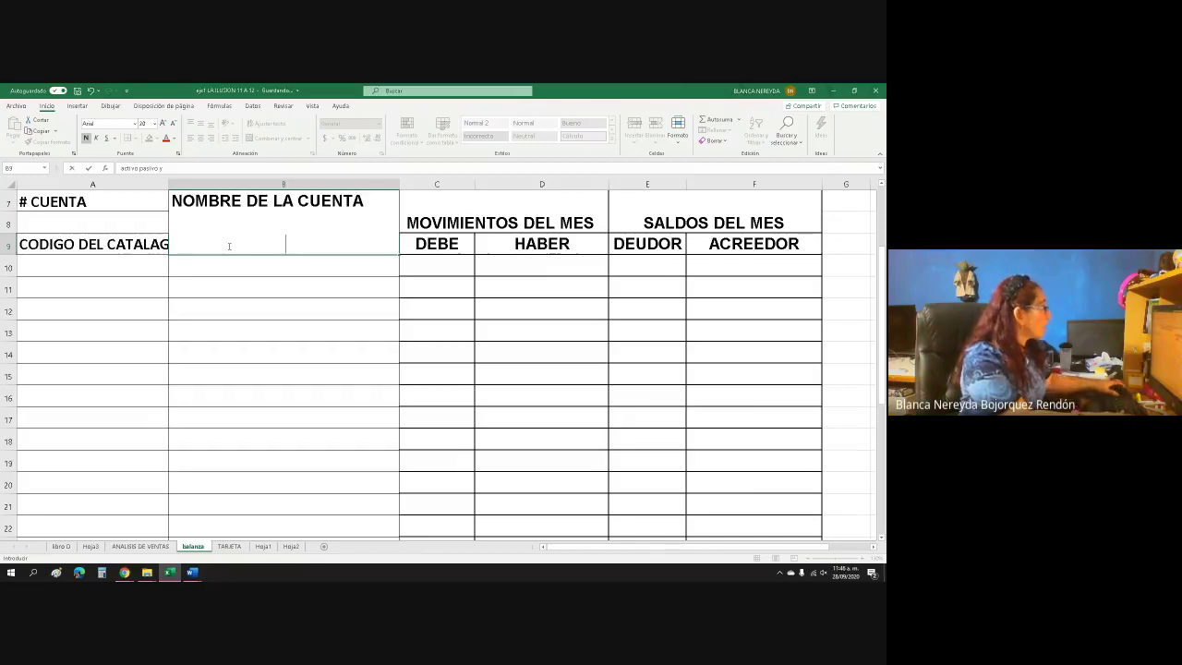
key(Return)
click(214, 249)
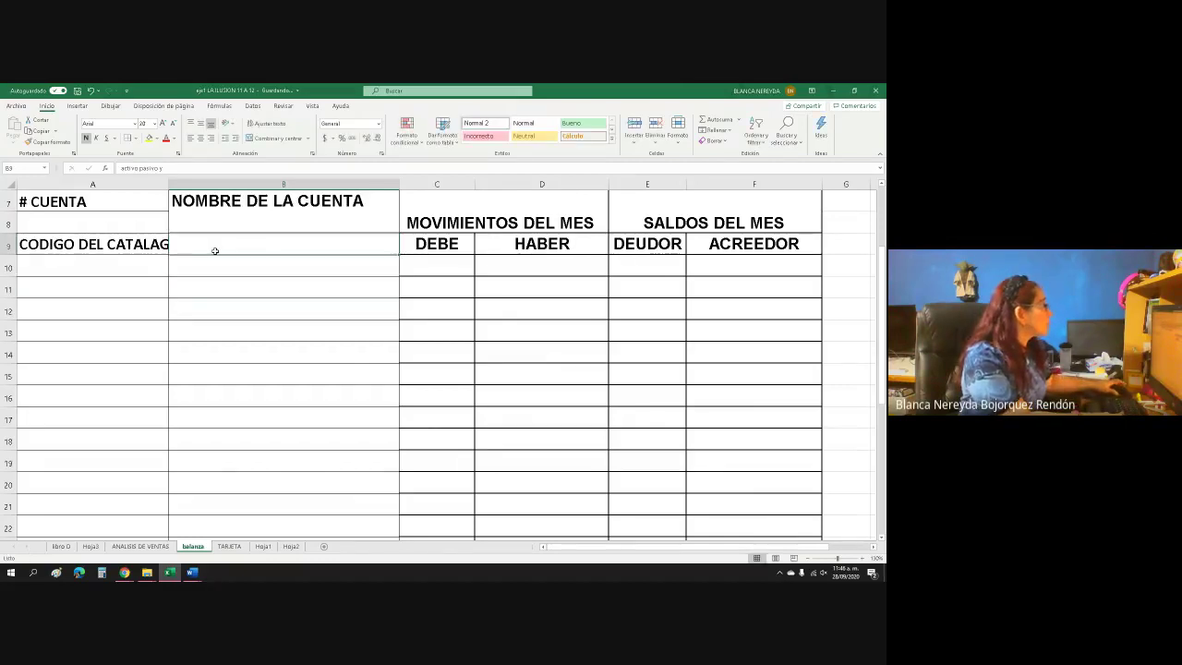
click(173, 140)
click(175, 178)
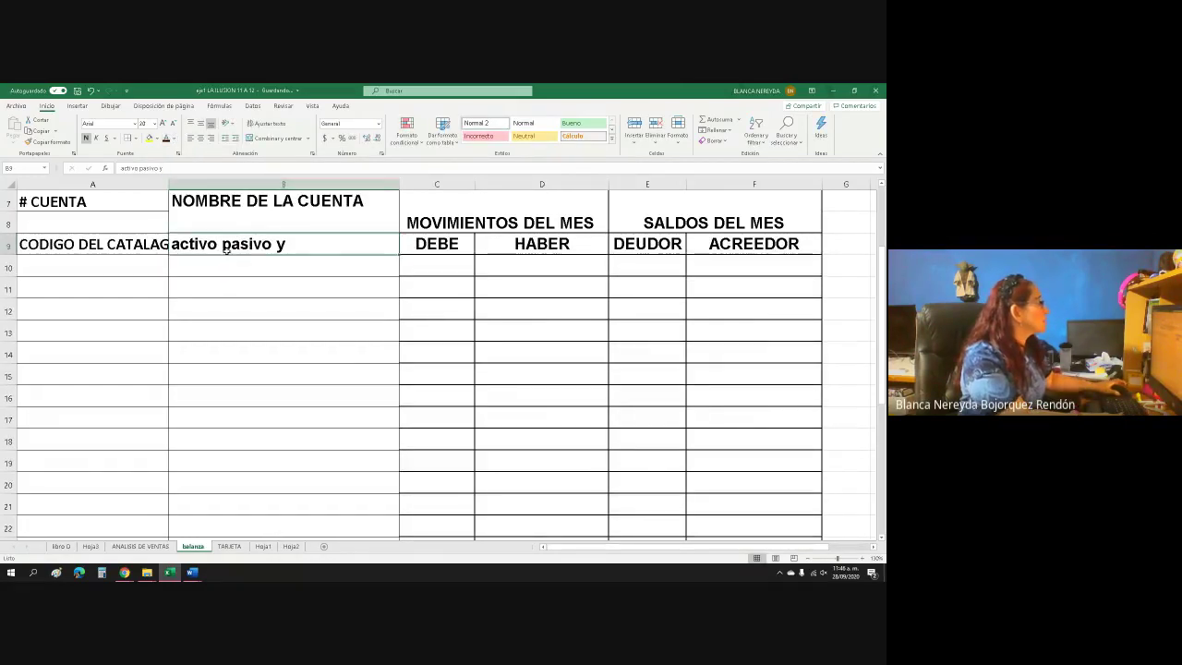
Change the B9 text to "activo pasivo, capital o resultados" and widen the DEBE column C
key(F2)
key(BackSpace)
key(BackSpace)
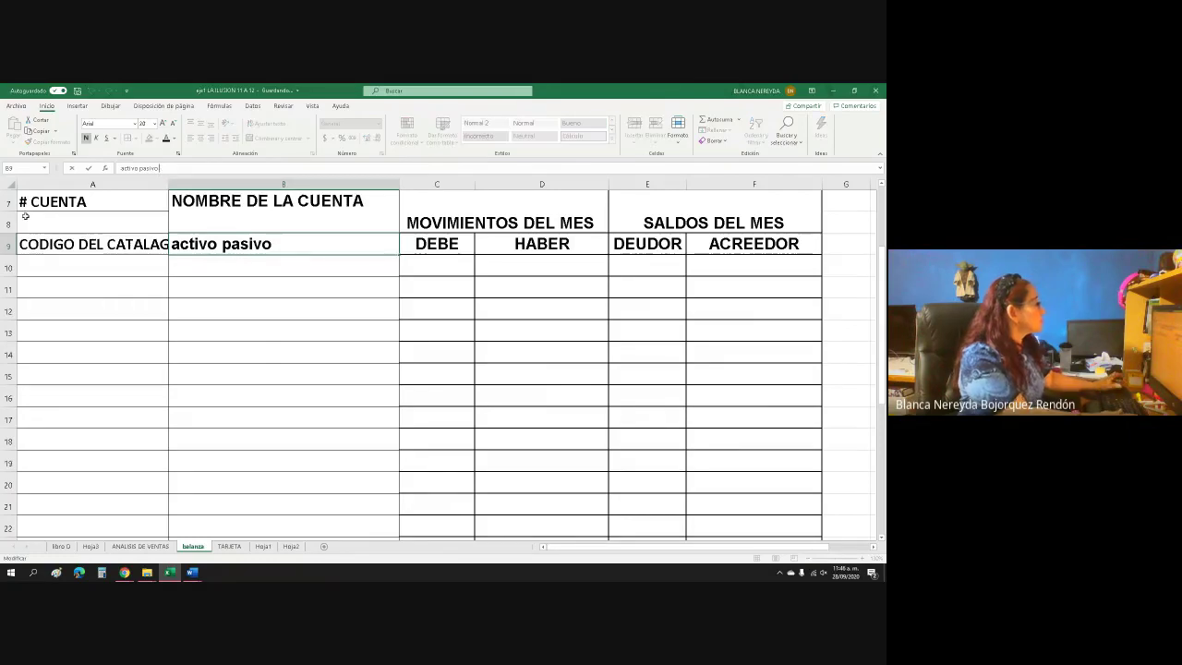
text(, capital)
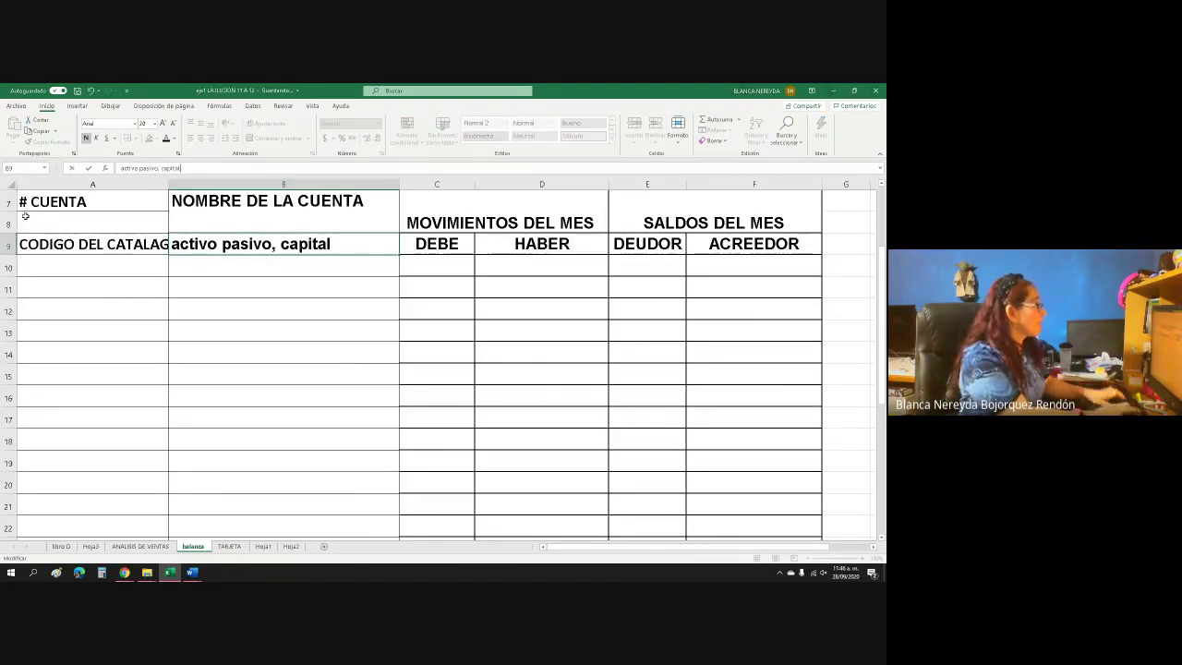
text( o  res)
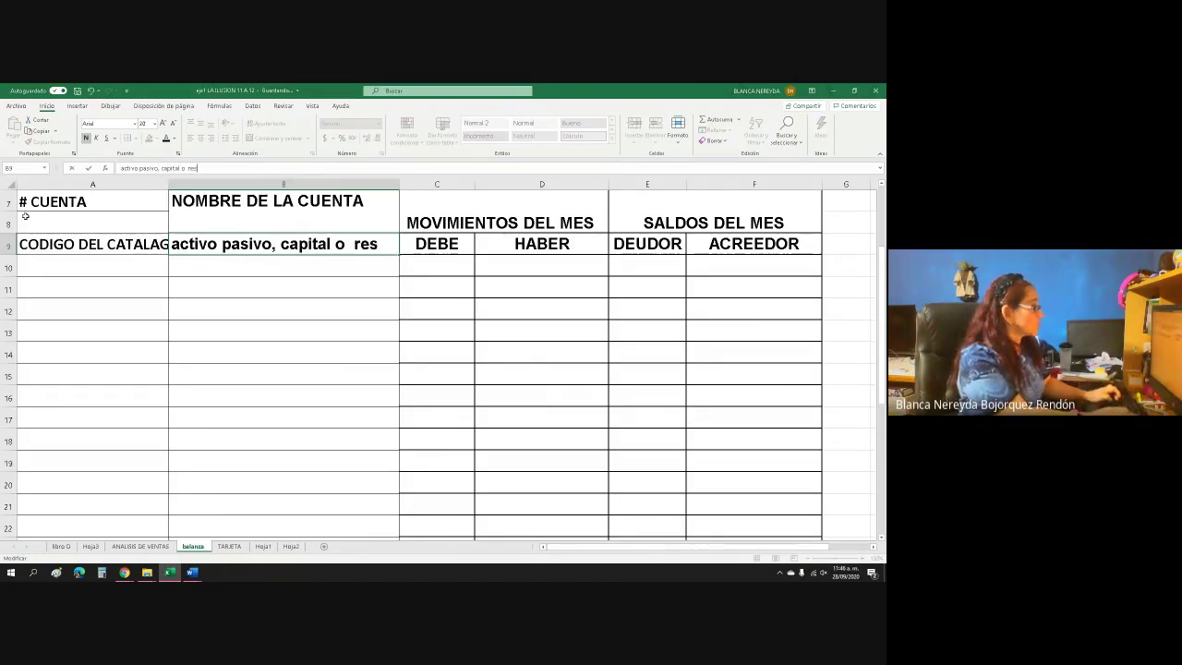
text(ultao)
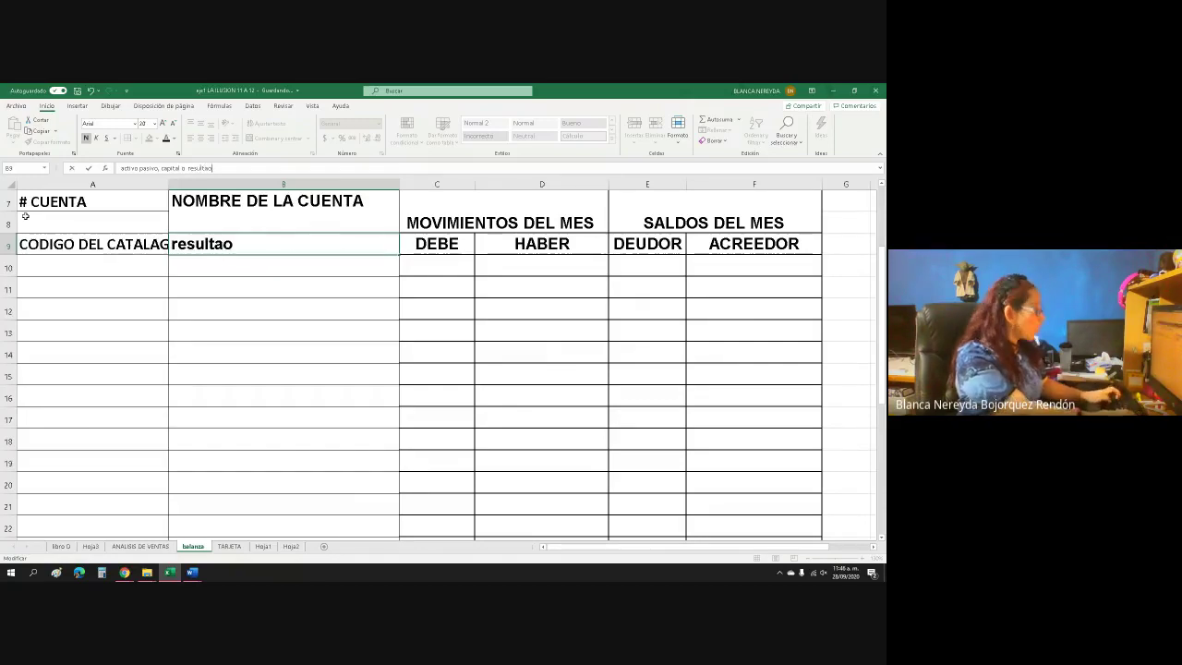
key(BackSpace)
text(dos)
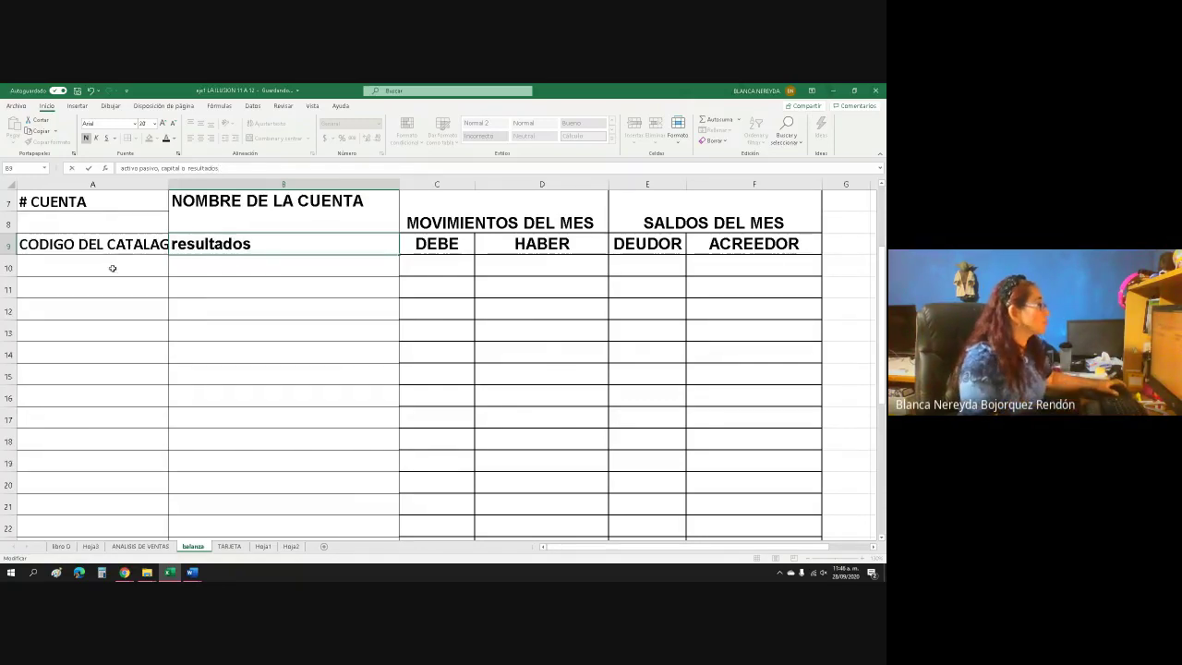
key(Return)
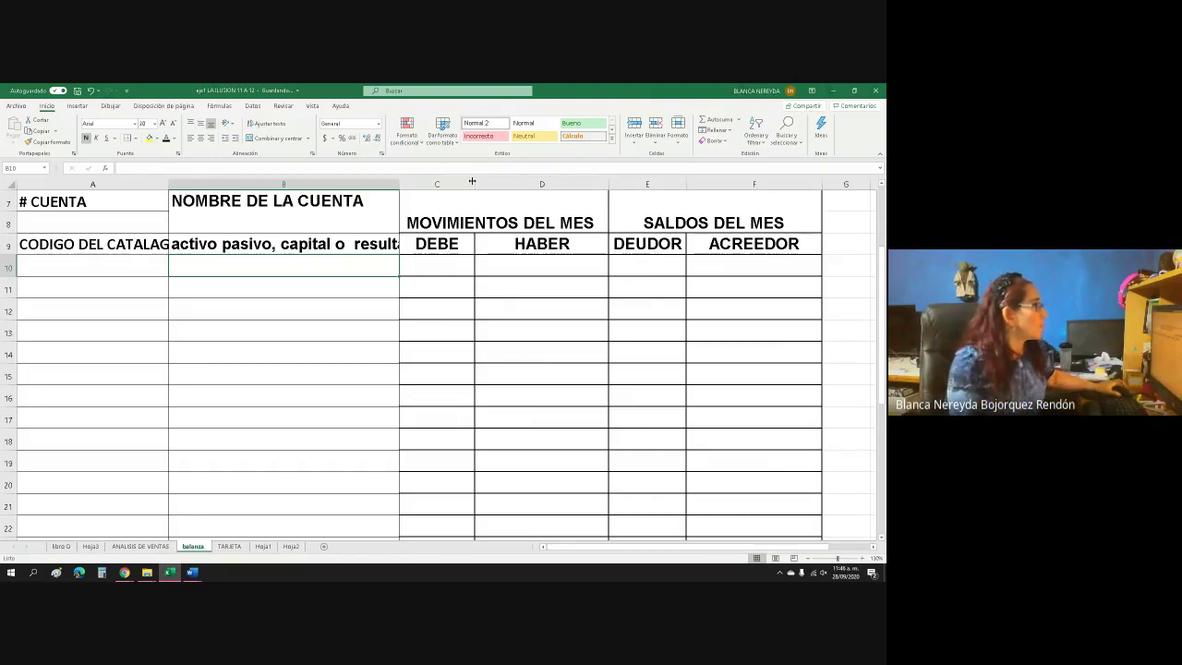
drag(475, 184, 499, 184)
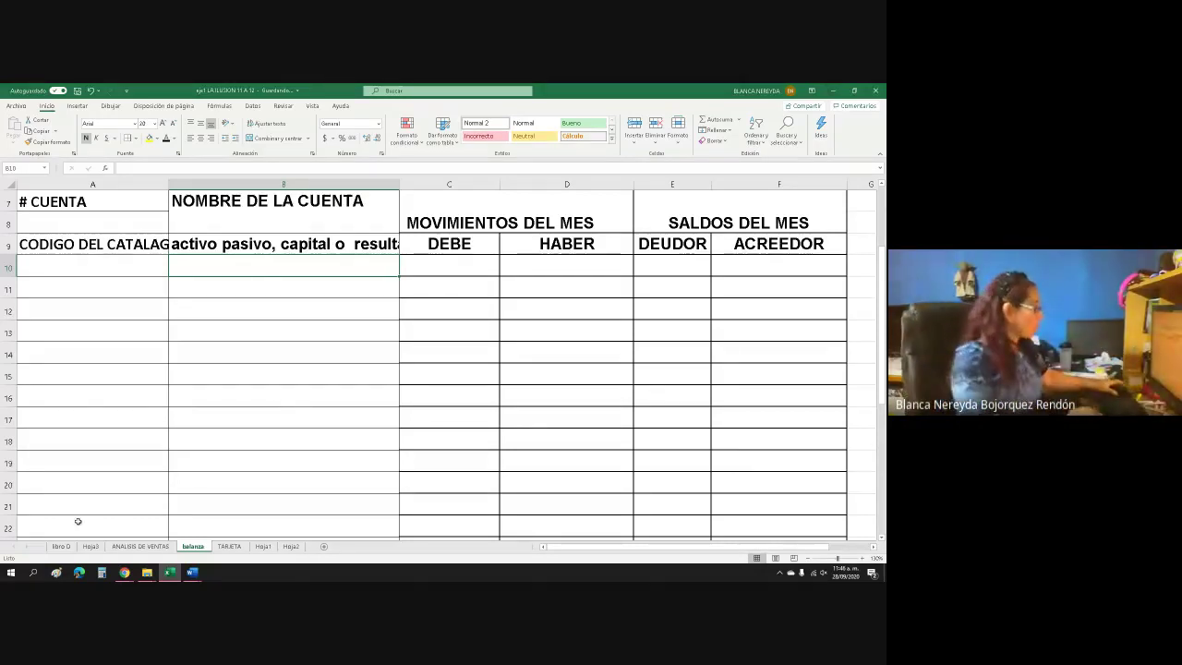
Collapse columns B through F of libro D to bring the LIBRO MAYOR accounts into view
click(60, 547)
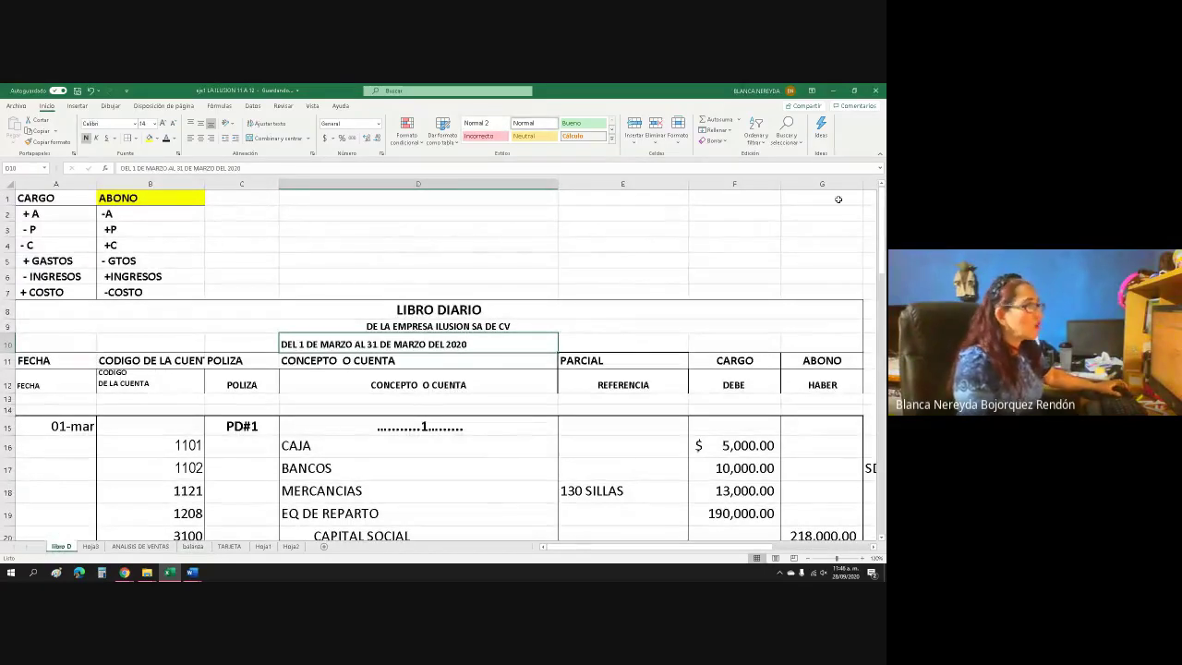
drag(781, 183, 72, 244)
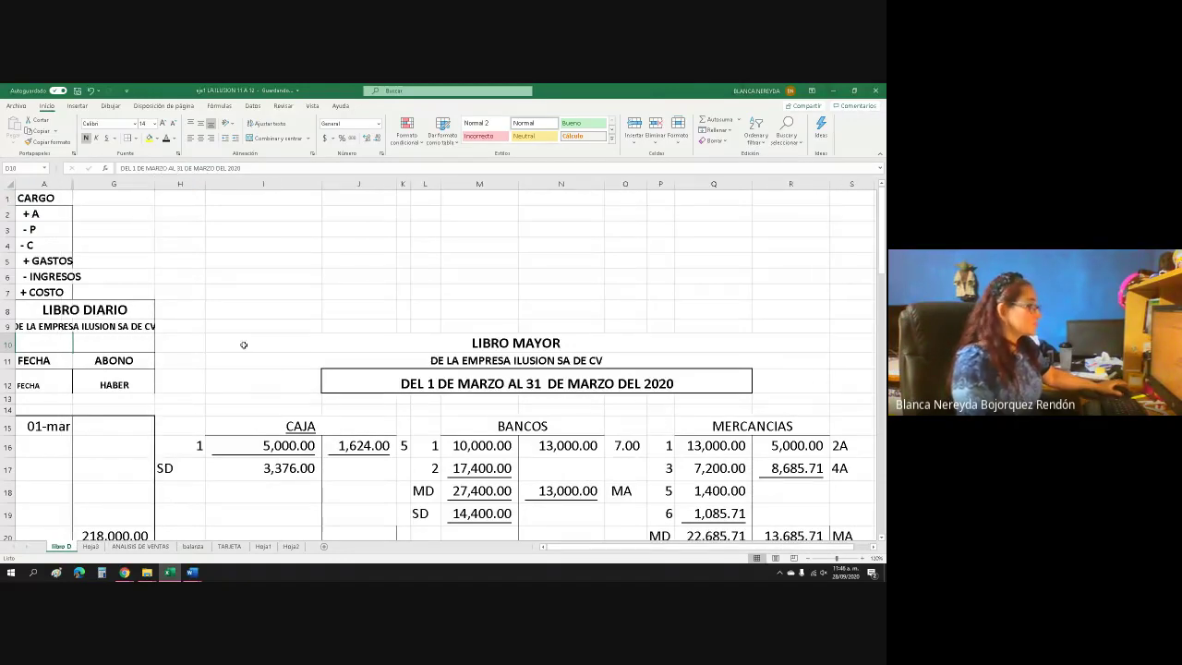
scroll(259, 335, down, 1)
scroll(260, 335, down, 2)
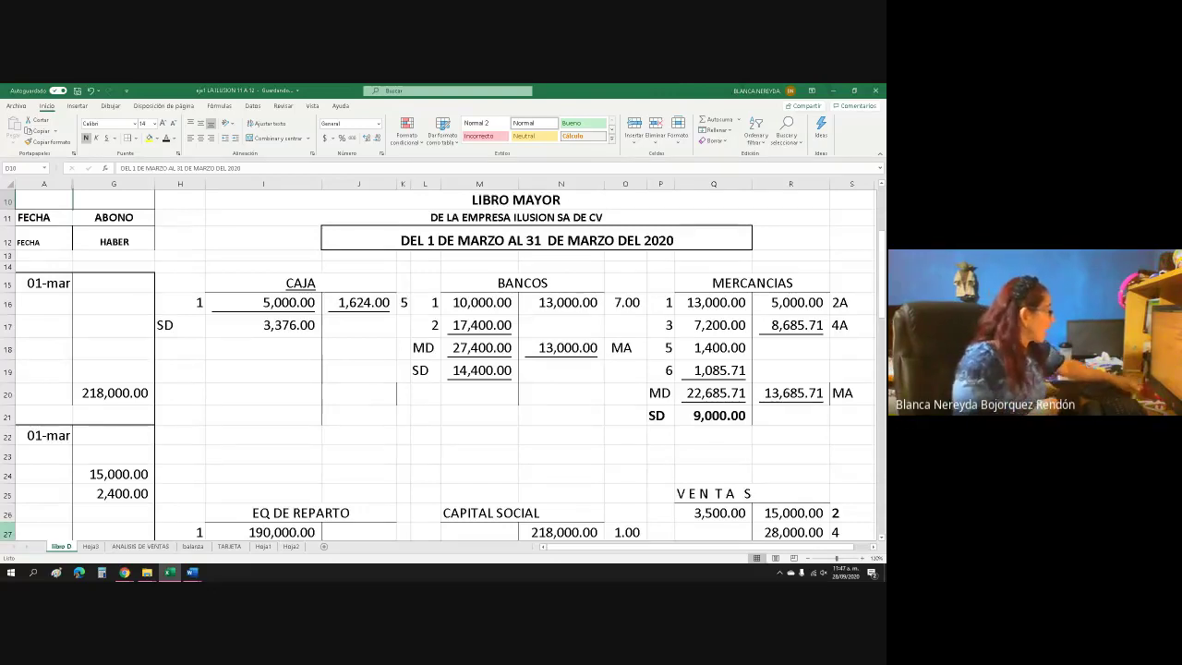
Enter CAJA in B10 of balanza as the first account name
click(190, 547)
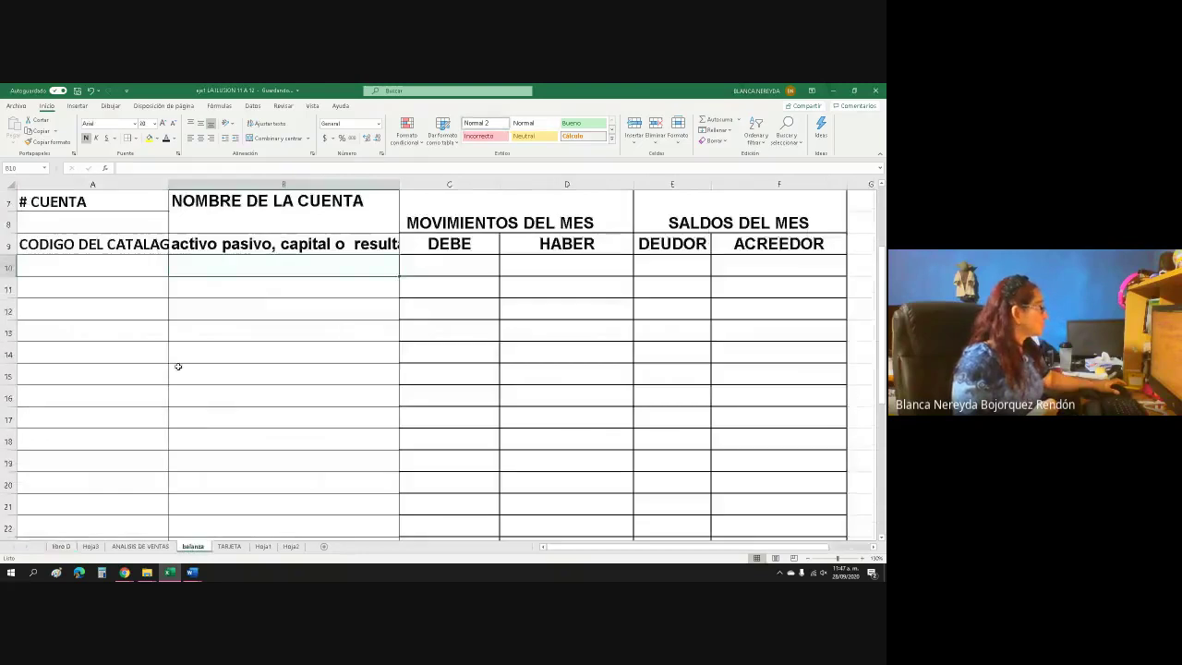
text(CAJA)
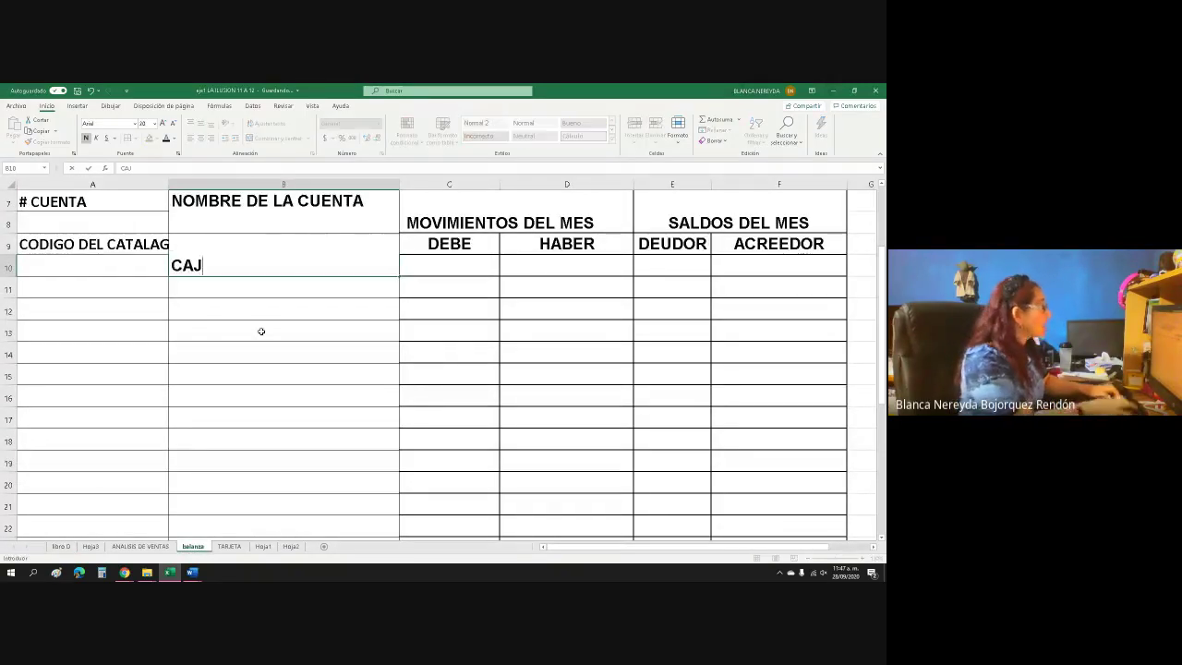
click(226, 311)
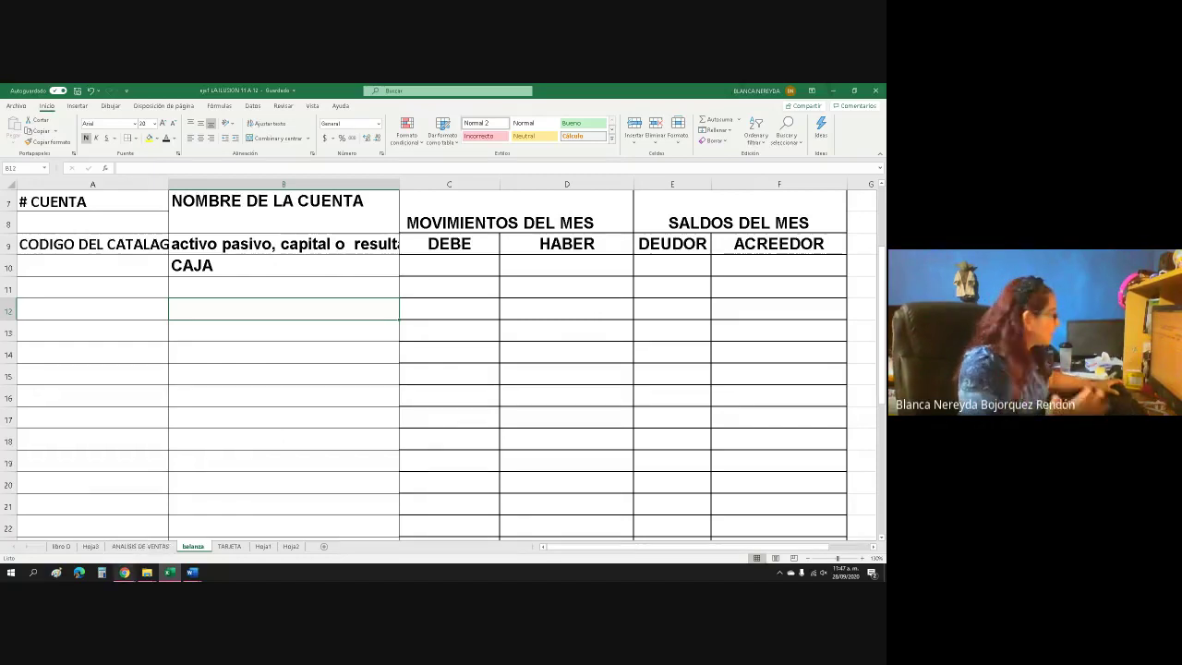
Link CAJA's DEBE cell C10 in balanza to the ledger debit in I16 of libro D and apply the currency accounting format
click(59, 547)
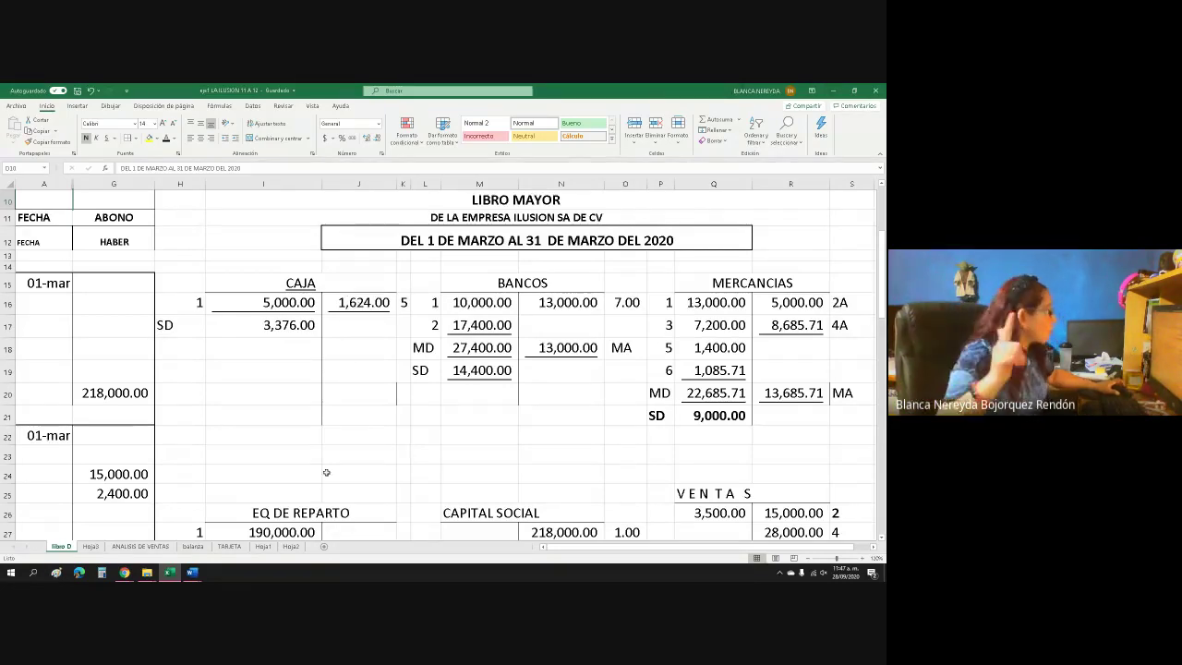
click(194, 546)
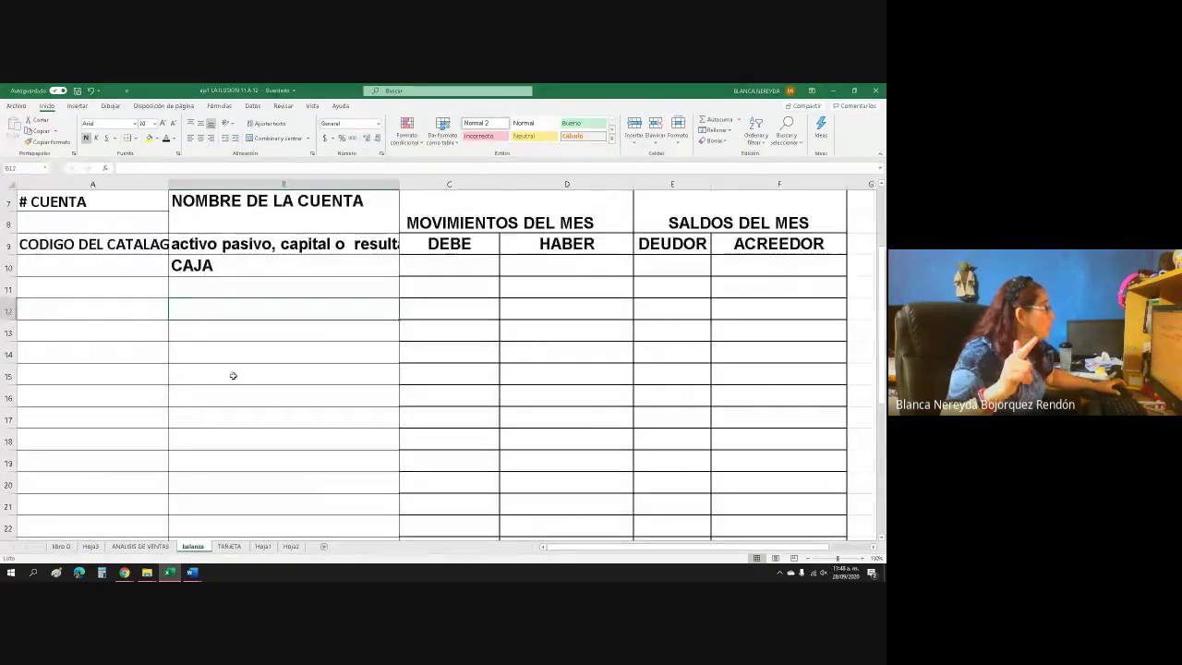
click(425, 267)
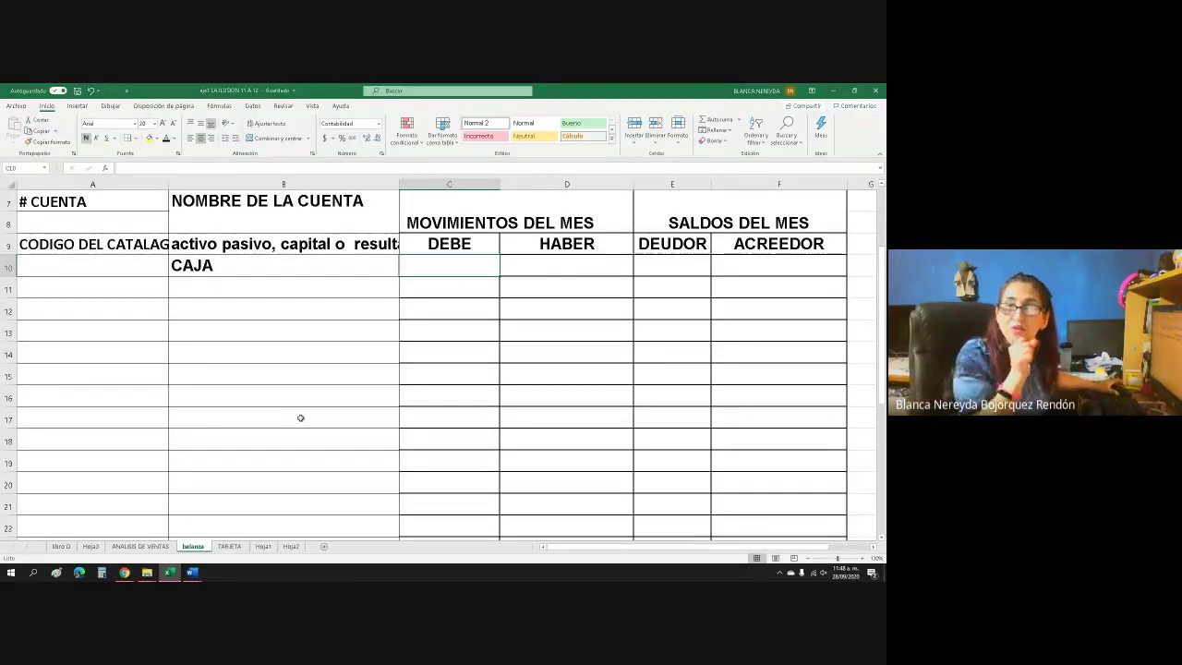
text(=)
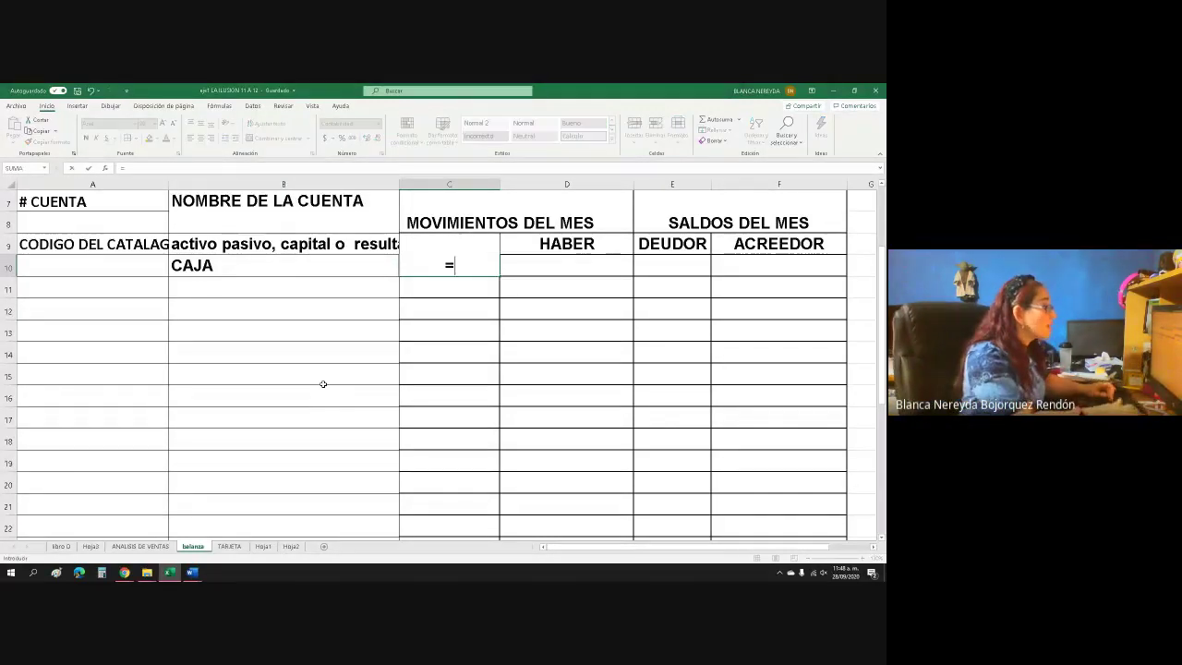
click(59, 547)
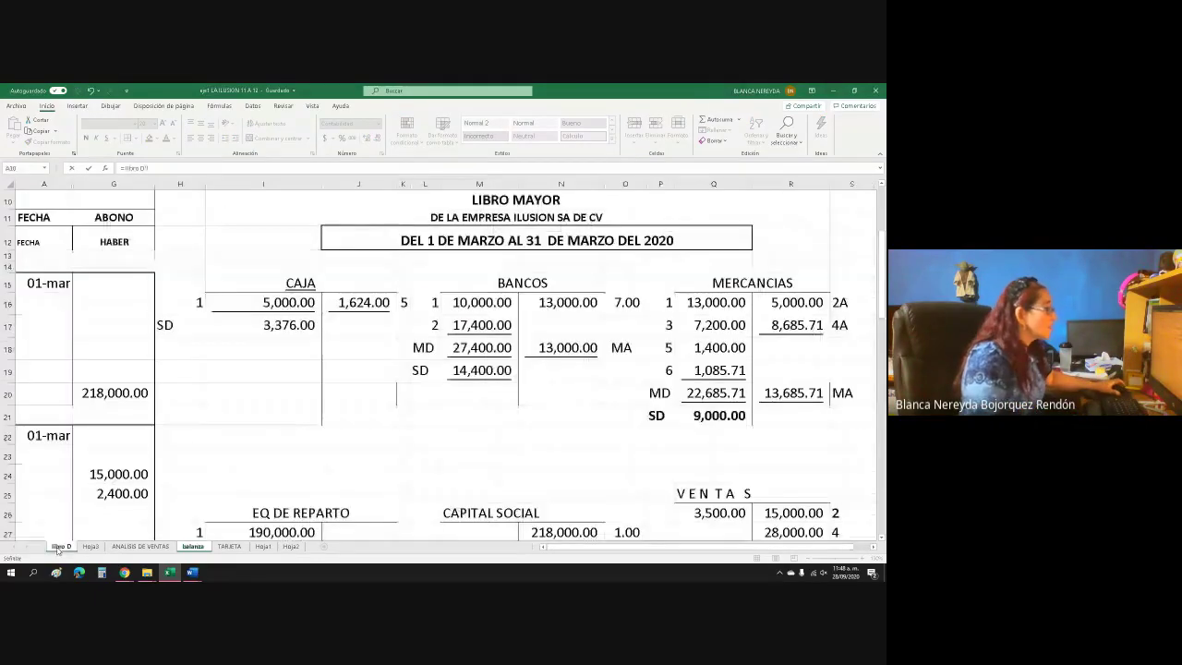
click(268, 303)
key(Return)
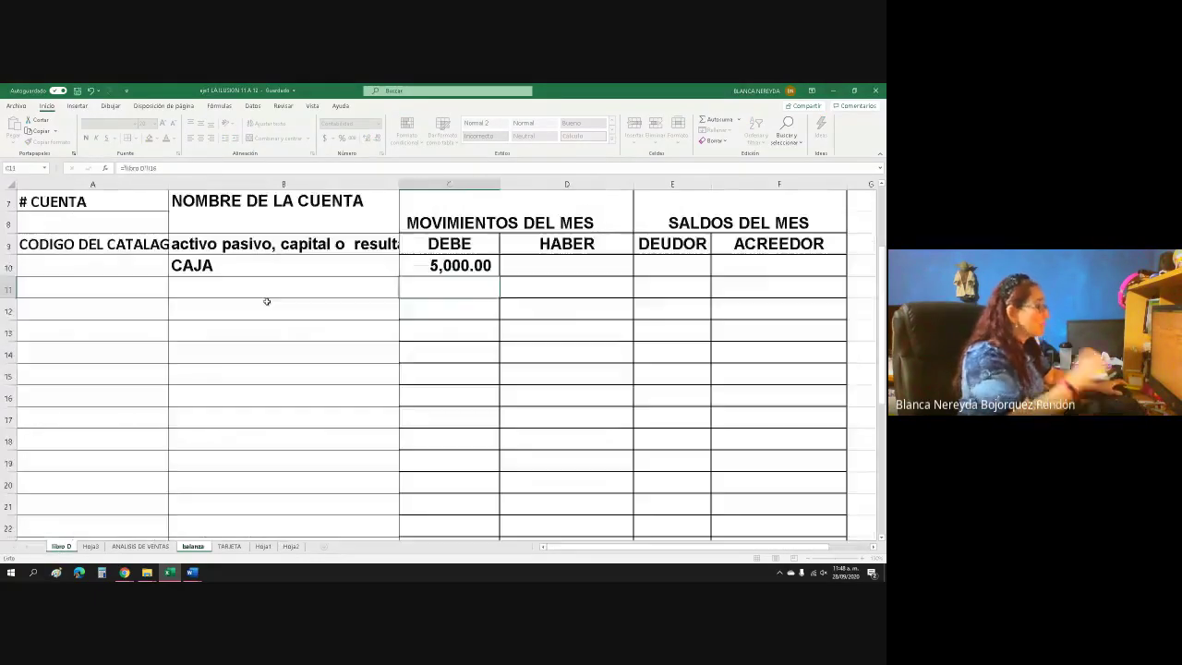
click(414, 264)
click(325, 138)
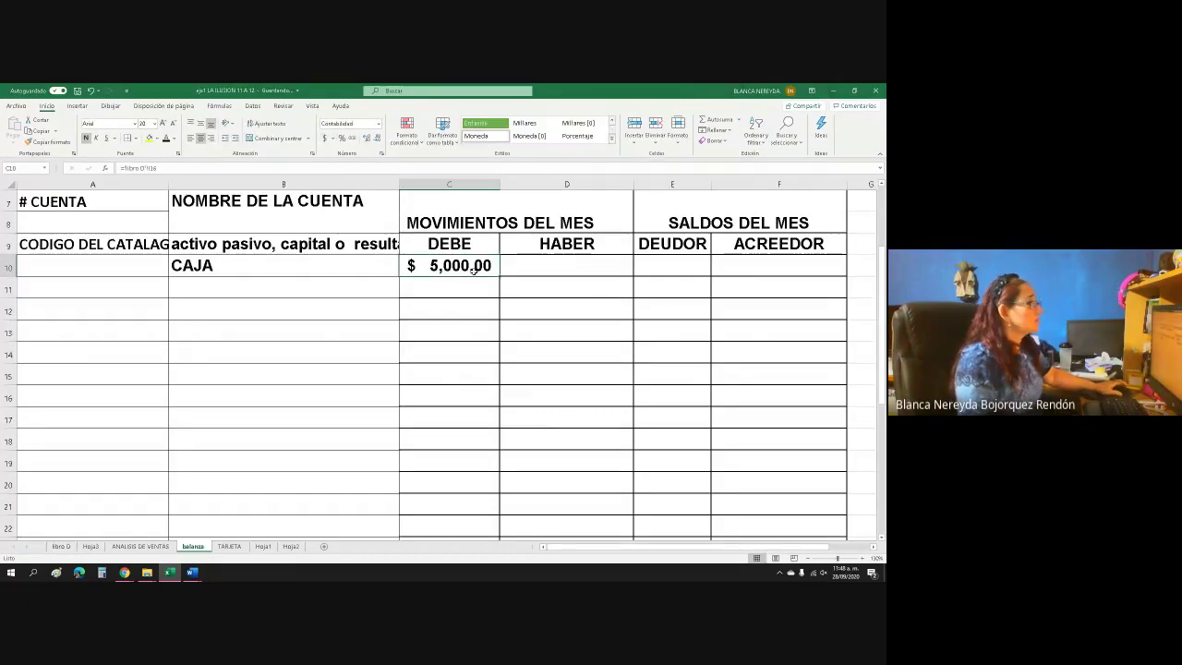
Link CAJA's HABER cell D10 in balanza to the ledger credit in J16 of libro D
click(538, 265)
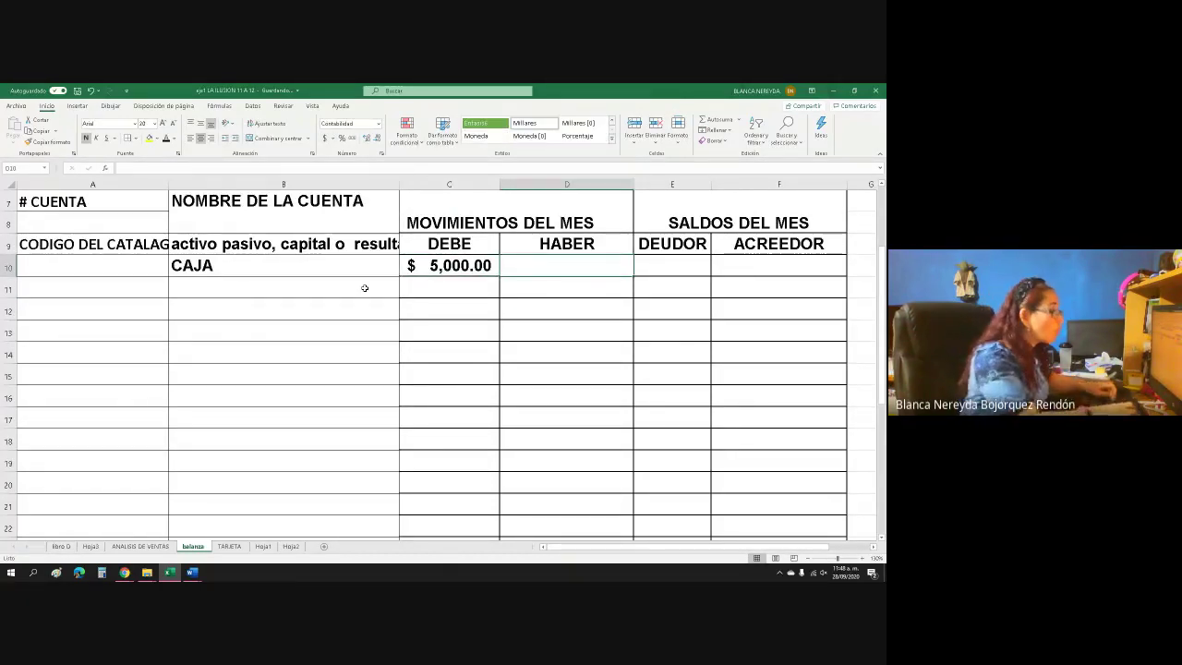
text(=)
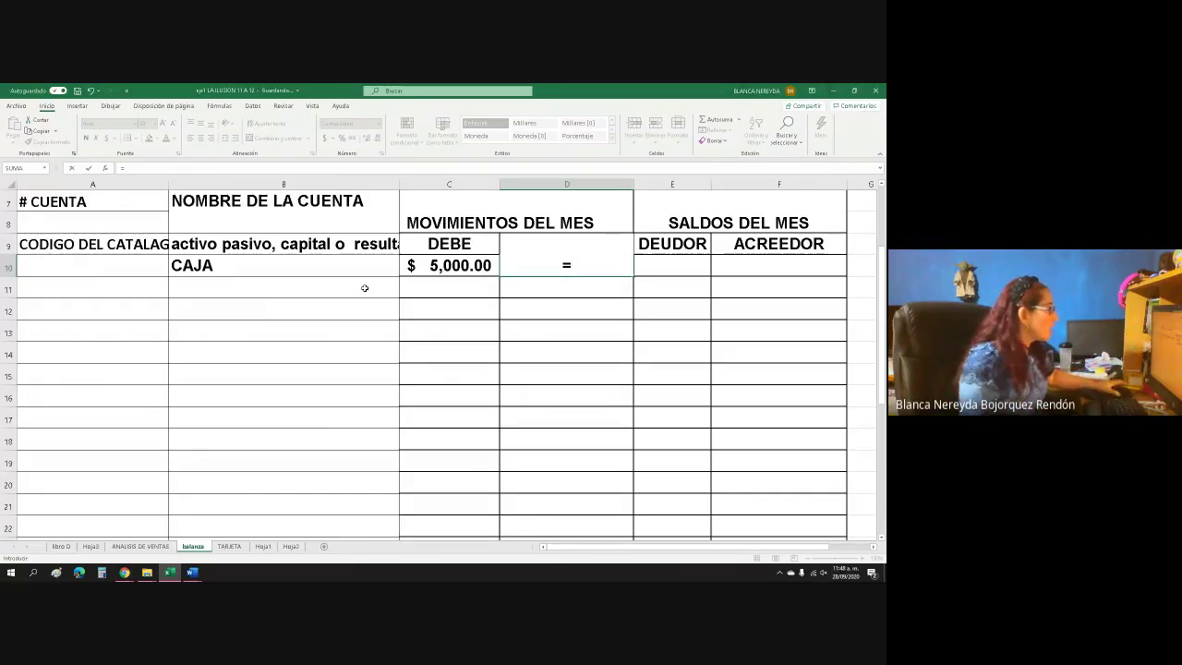
click(60, 546)
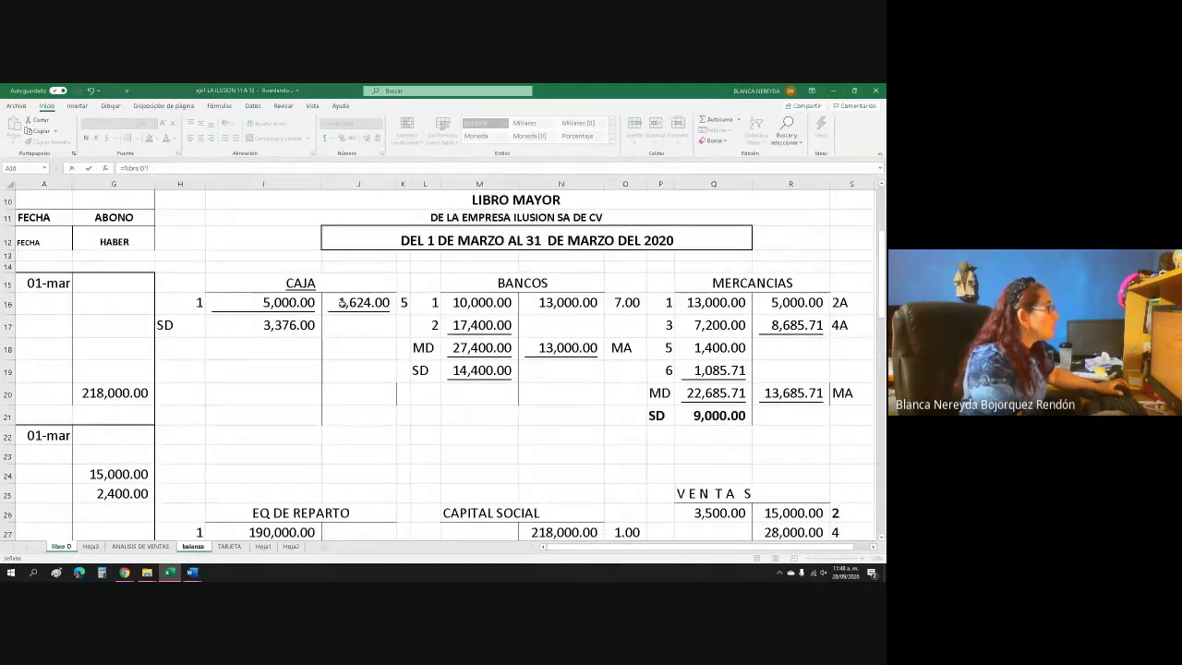
click(358, 302)
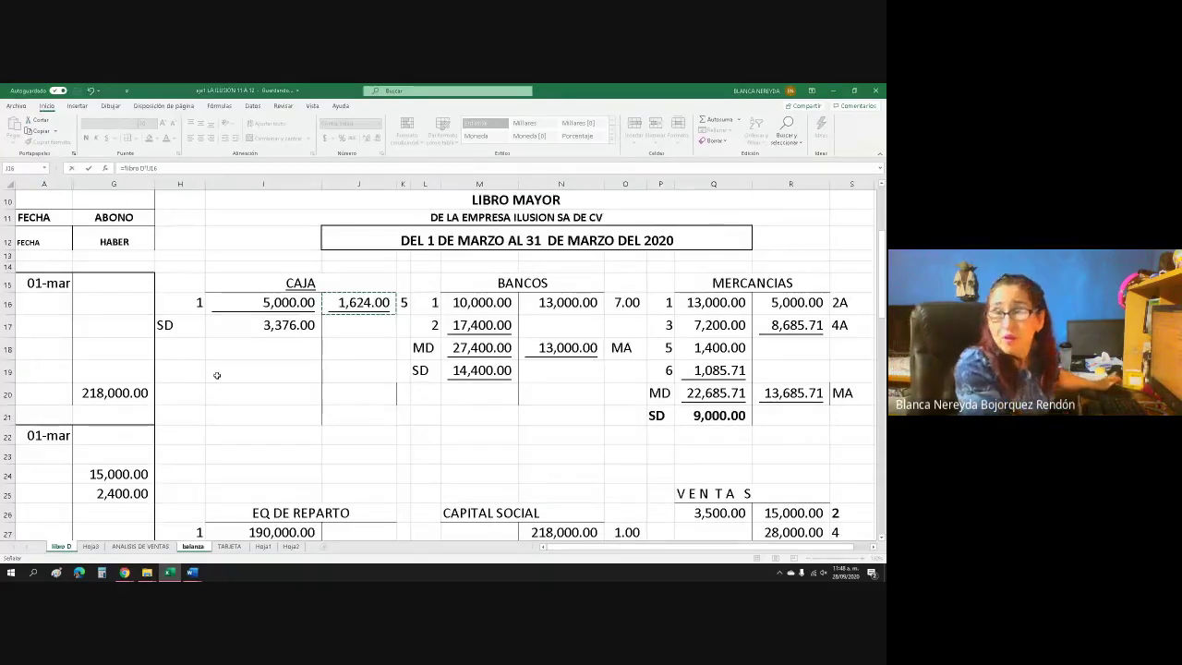
key(Return)
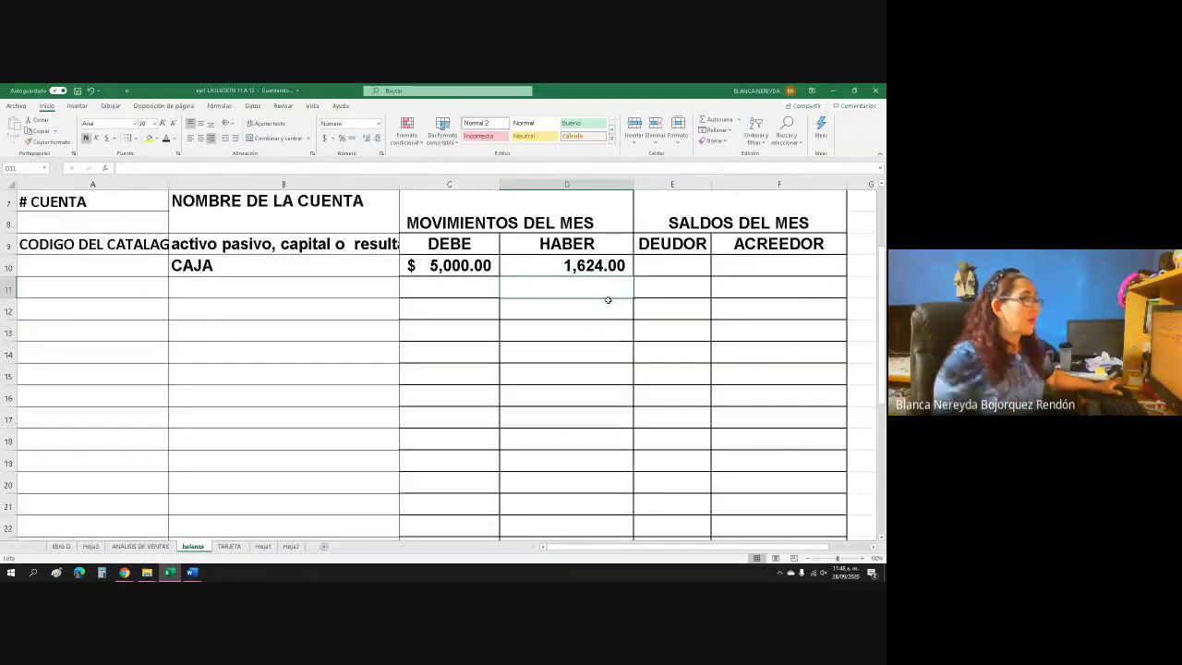
Widen the DEUDOR column E and calculate CAJA's debit balance in E10 with the formula =C10-D10
drag(711, 184, 731, 183)
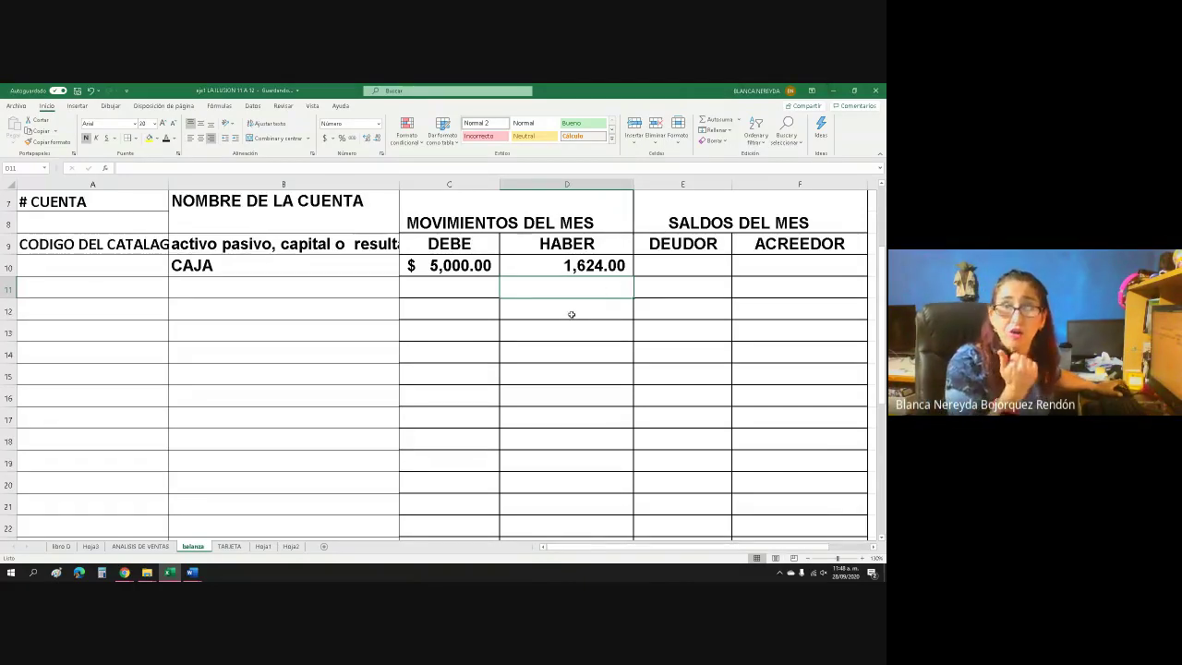
click(662, 262)
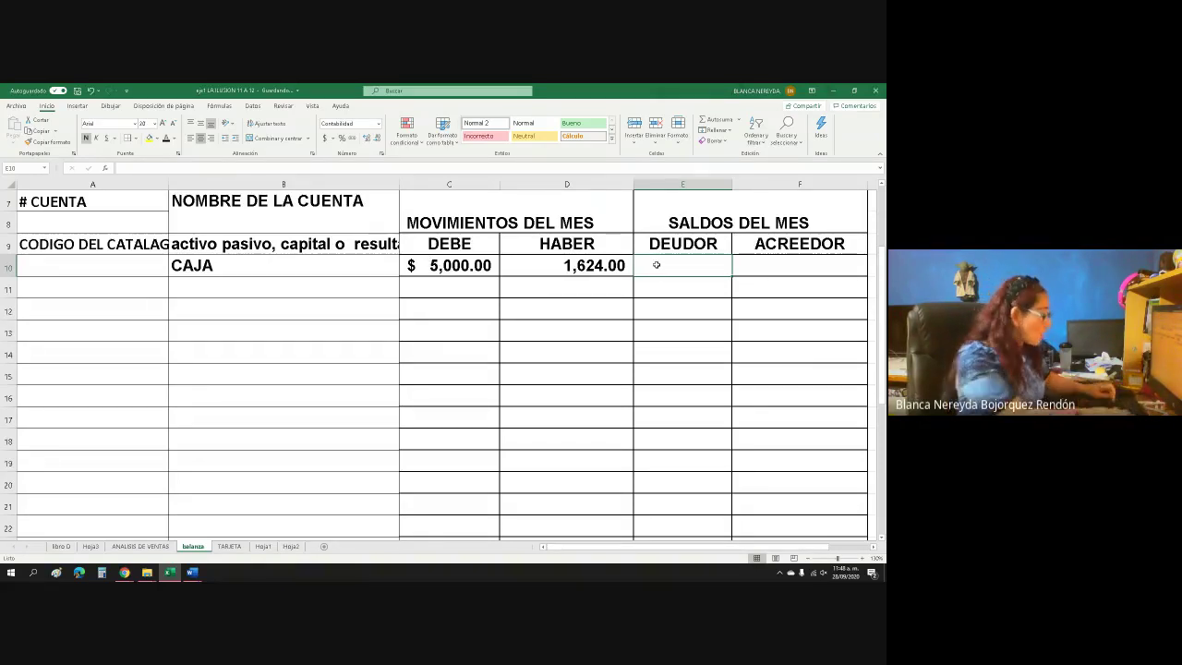
text(=)
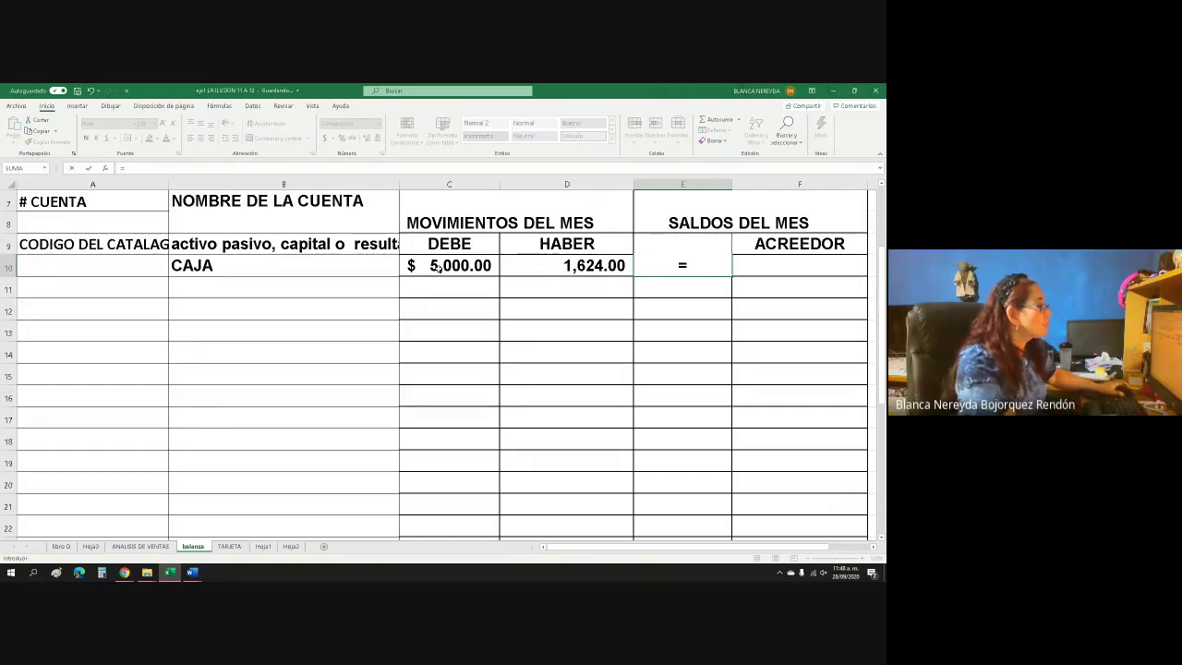
click(437, 267)
text(-)
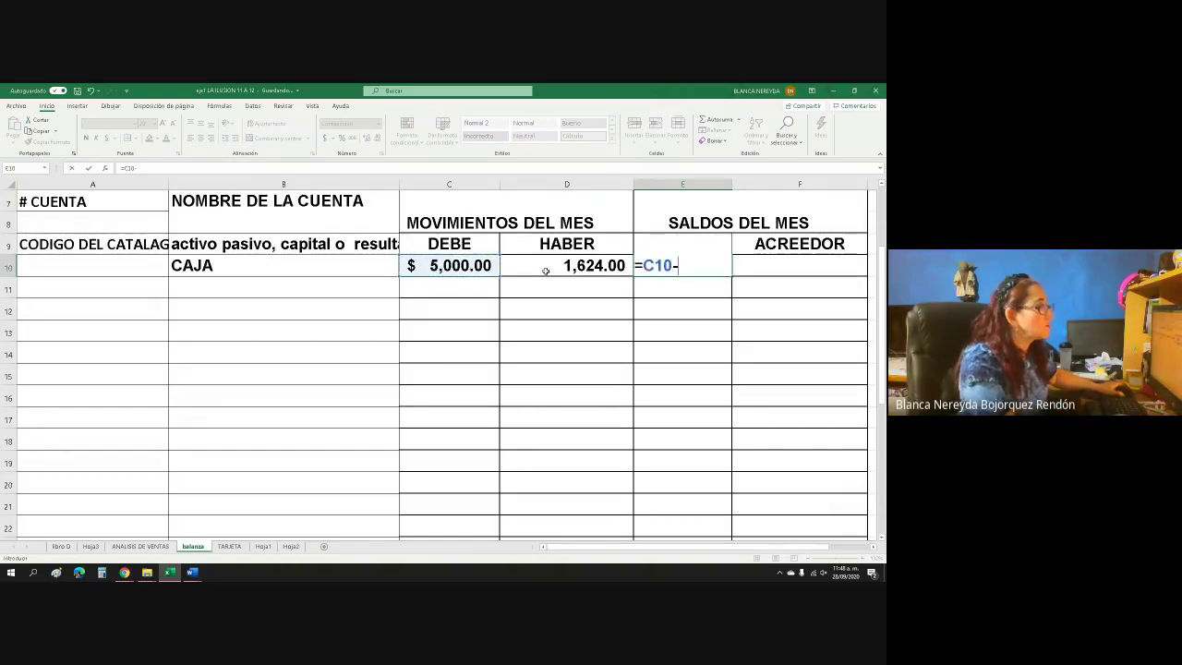
click(546, 271)
key(Return)
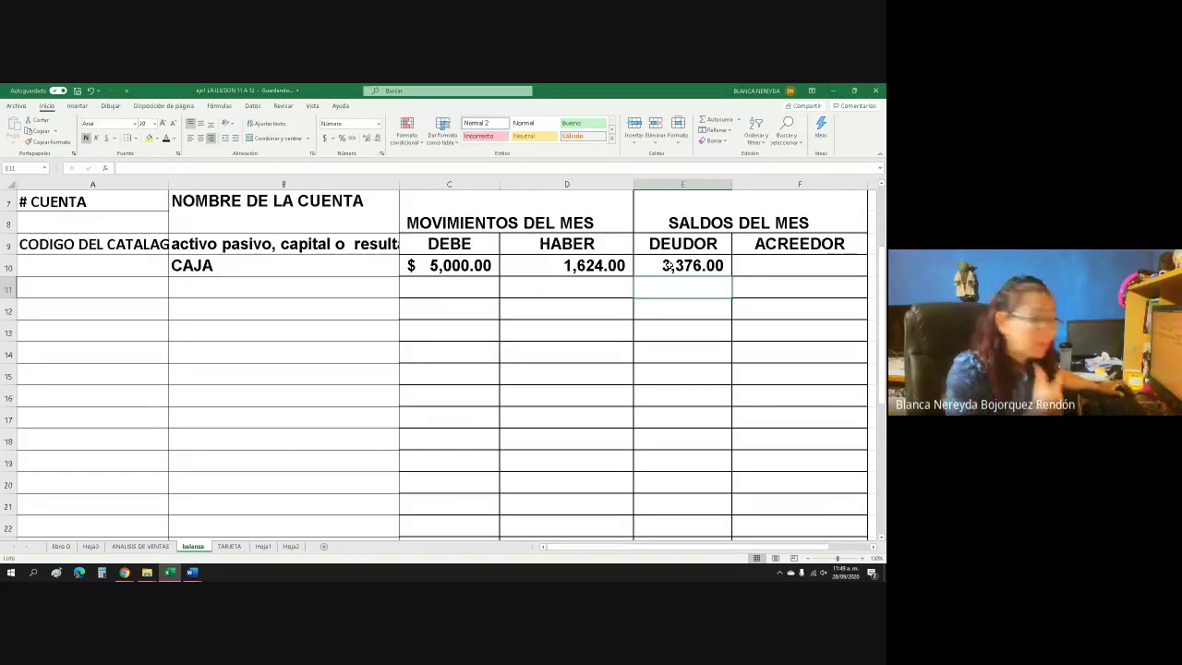
In libro D, mark CAJA's balance in I17 with yellow fill and bold, and return to balanza
click(60, 547)
click(261, 326)
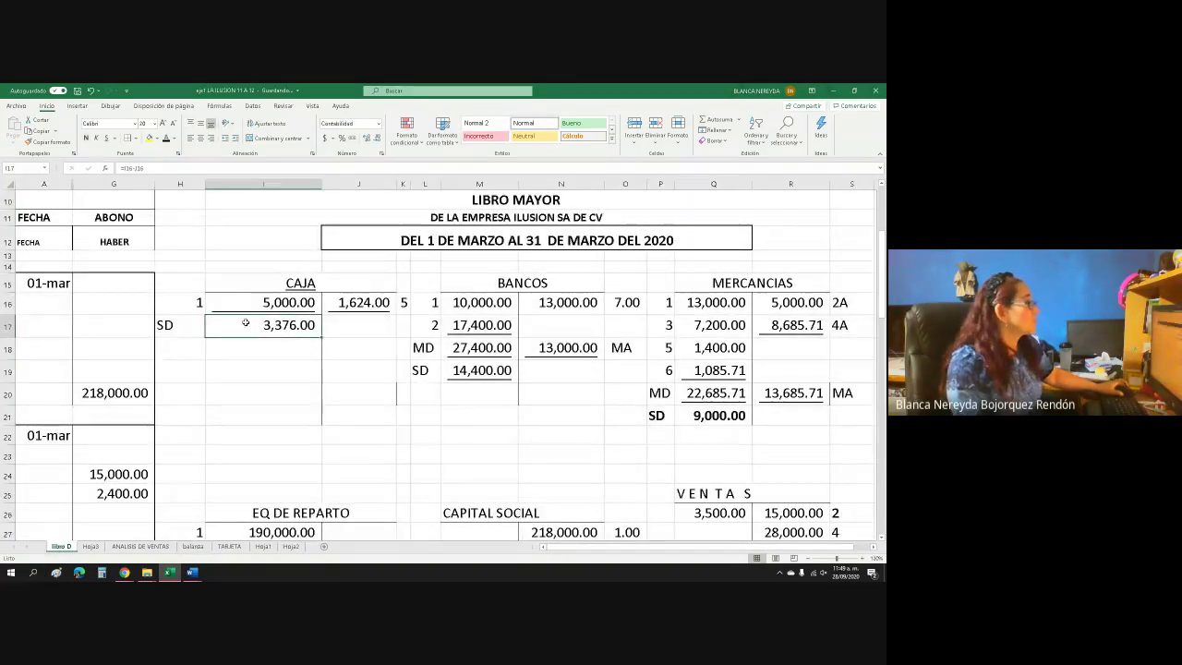
click(148, 140)
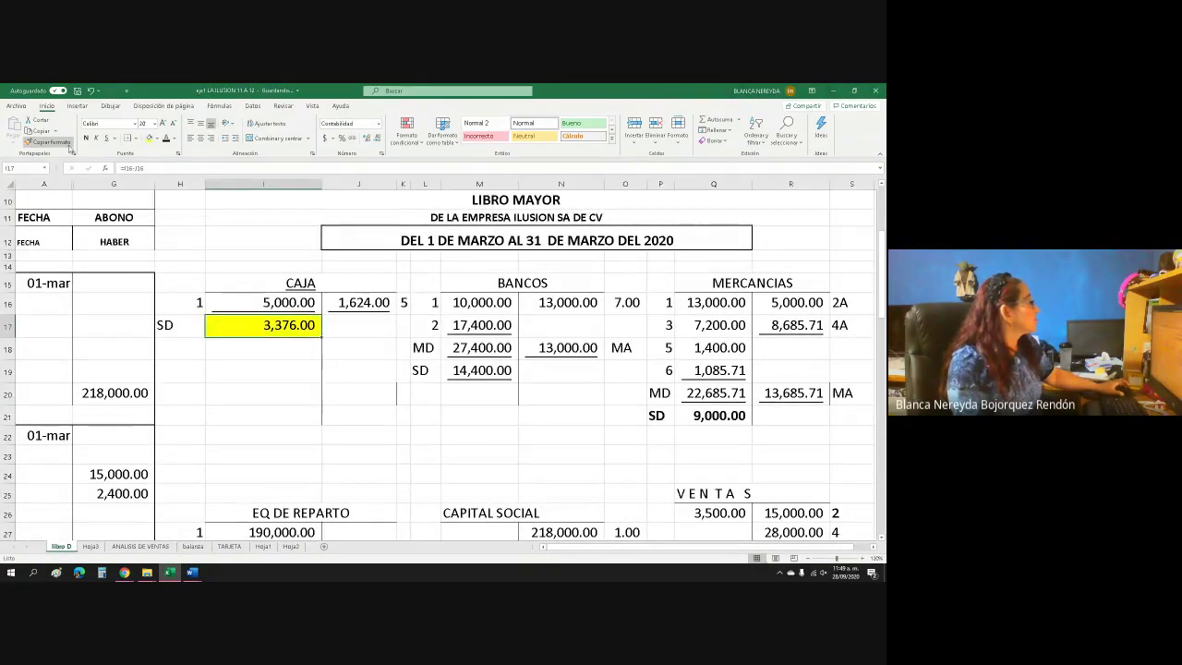
click(86, 139)
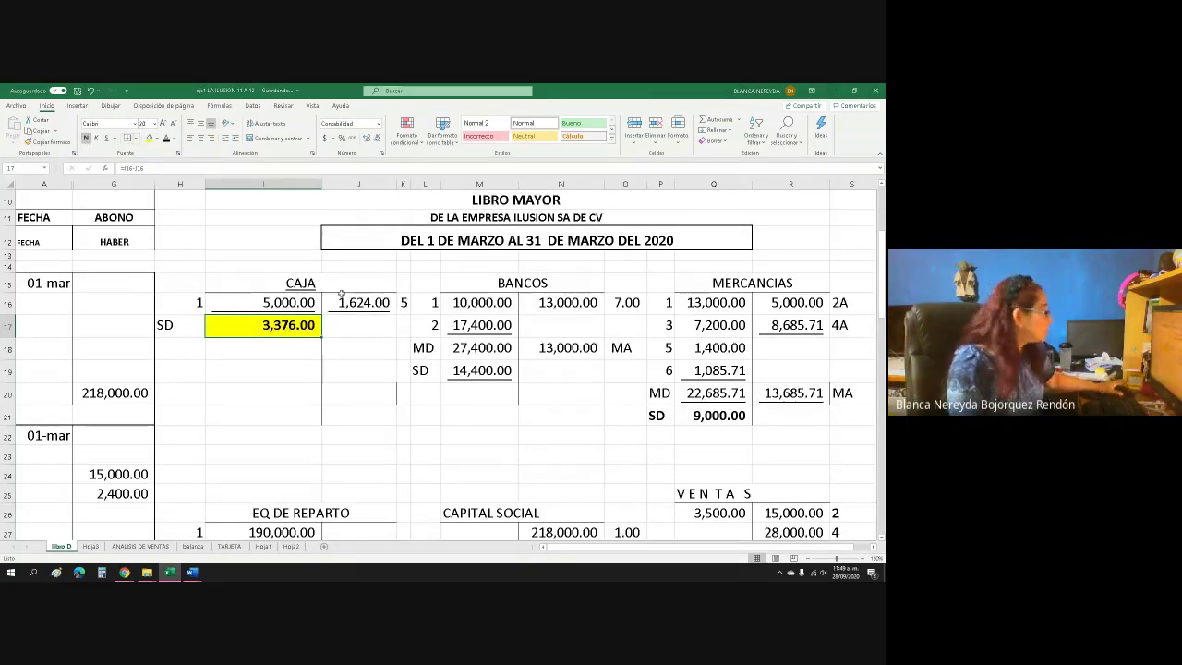
click(193, 546)
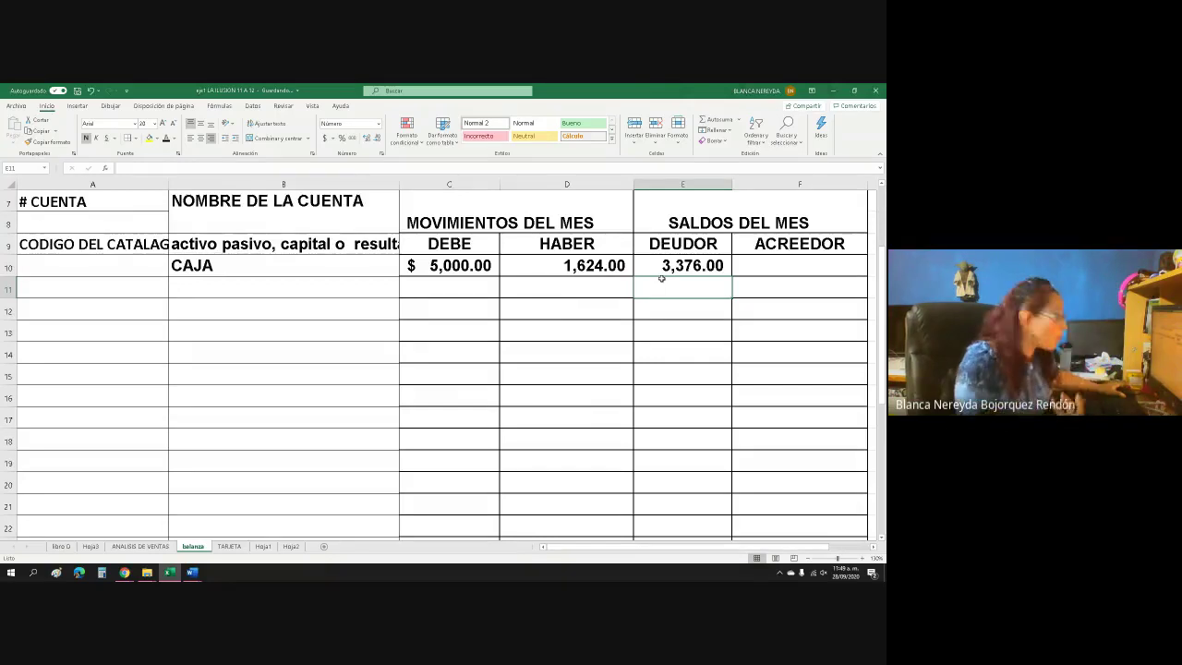
Check the next ledger account in libro D and enter BANCOS in B11 of balanza
click(60, 547)
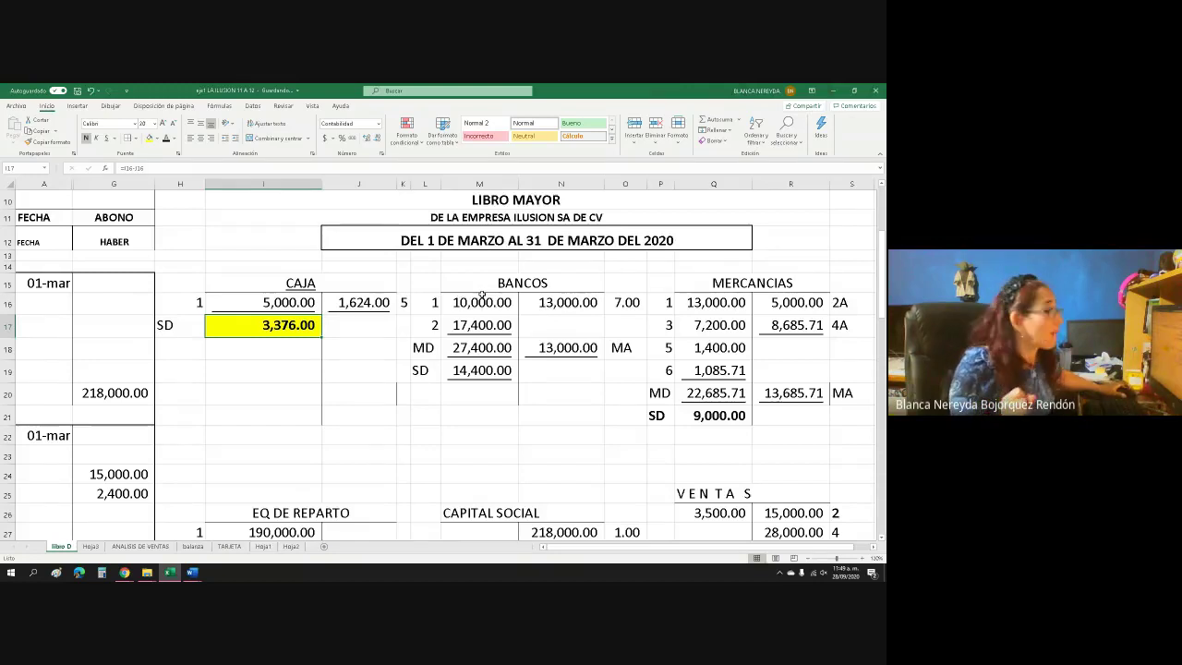
click(499, 284)
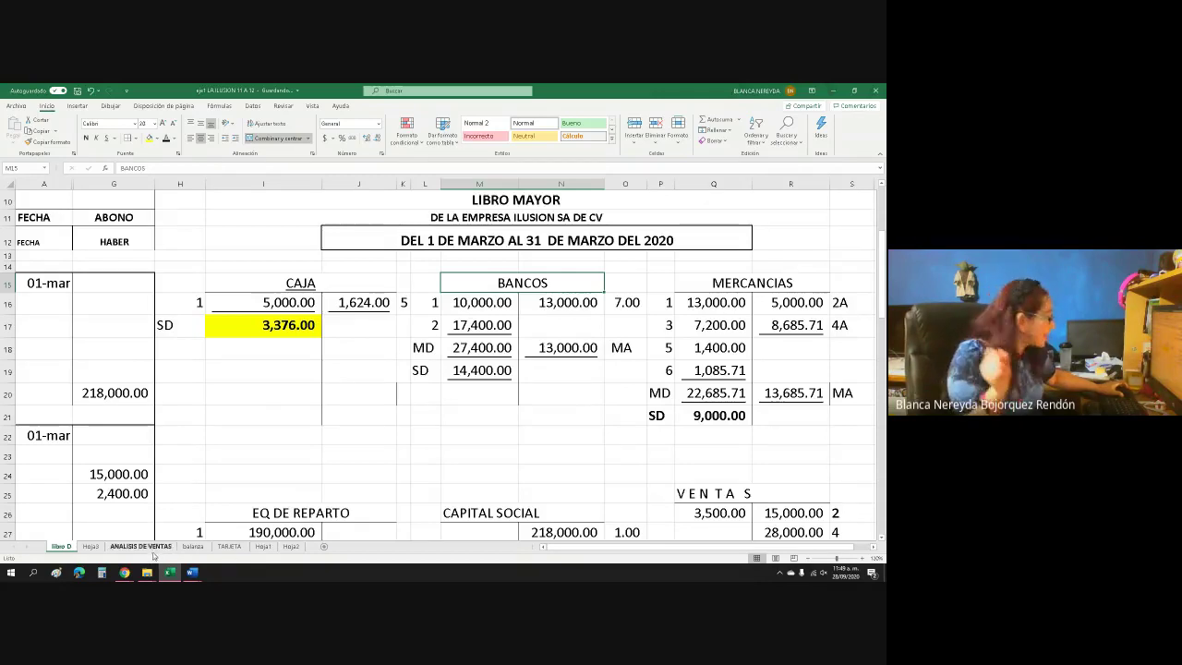
click(192, 546)
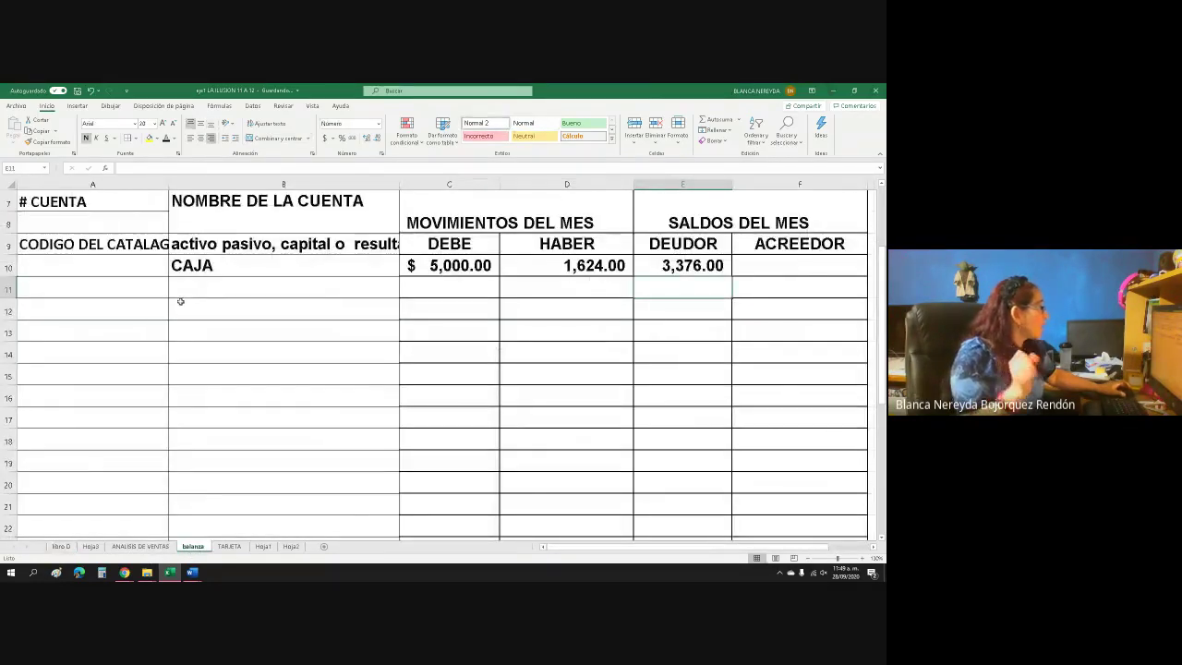
text(BANCIOS)
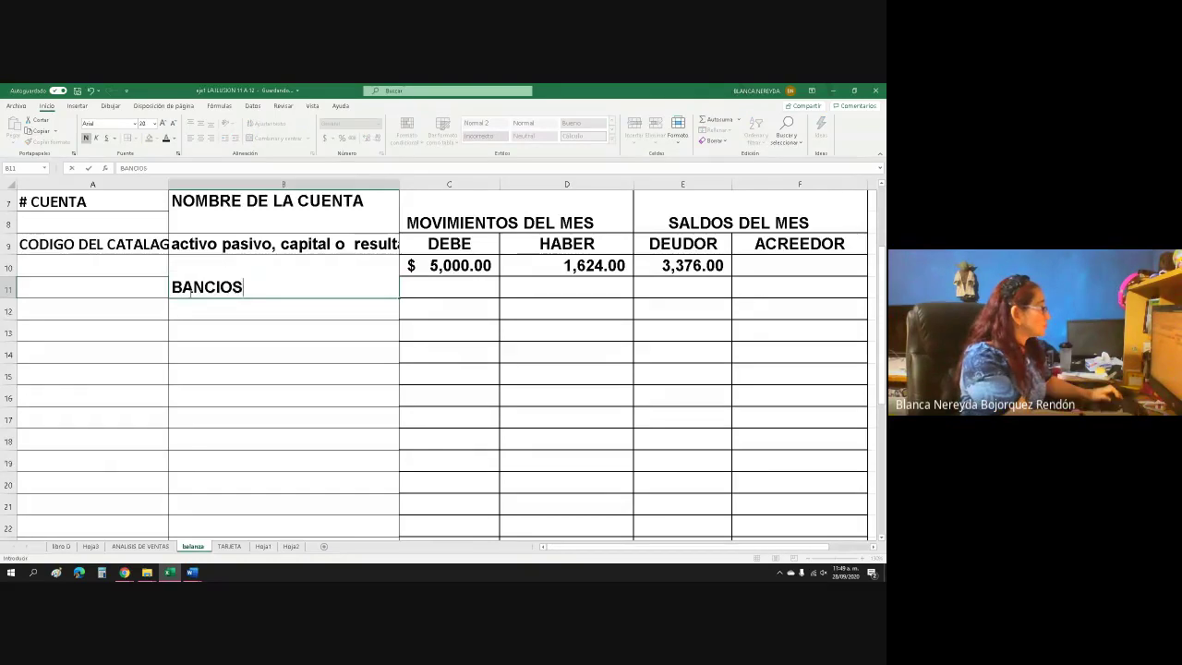
key(BackSpace)
key(BackSpace)
key(BackSpace)
text(OS)
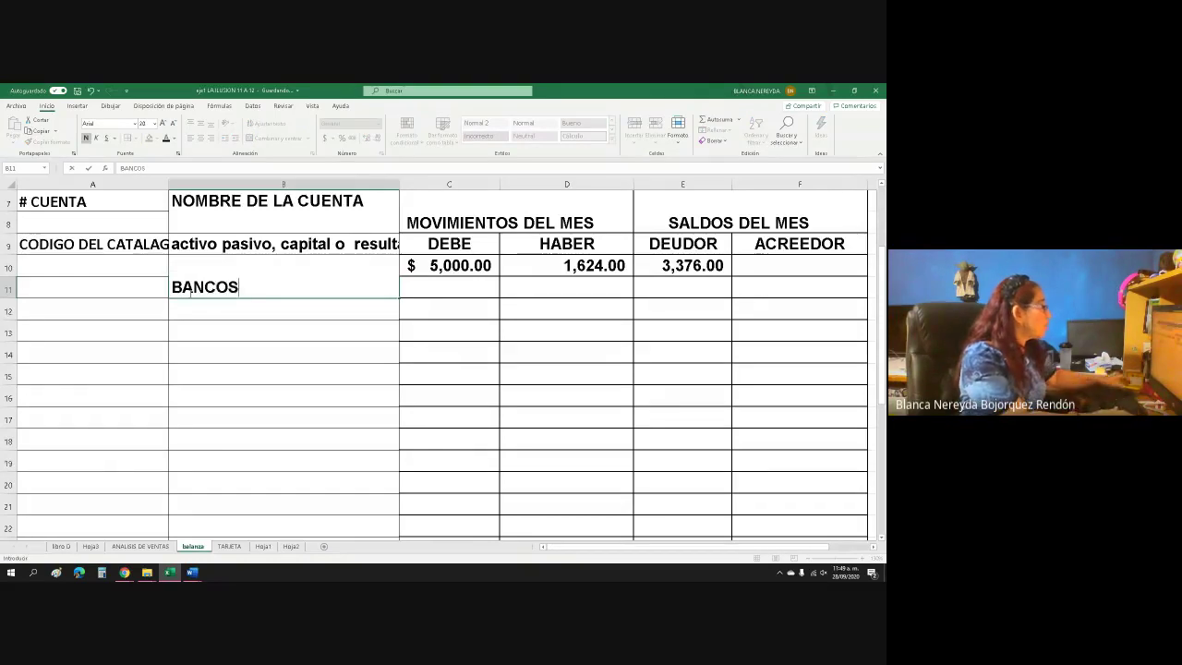
Link BANCOS's DEBE cell C11 in balanza to the ledger's total debit movement in M18 of libro D
click(417, 287)
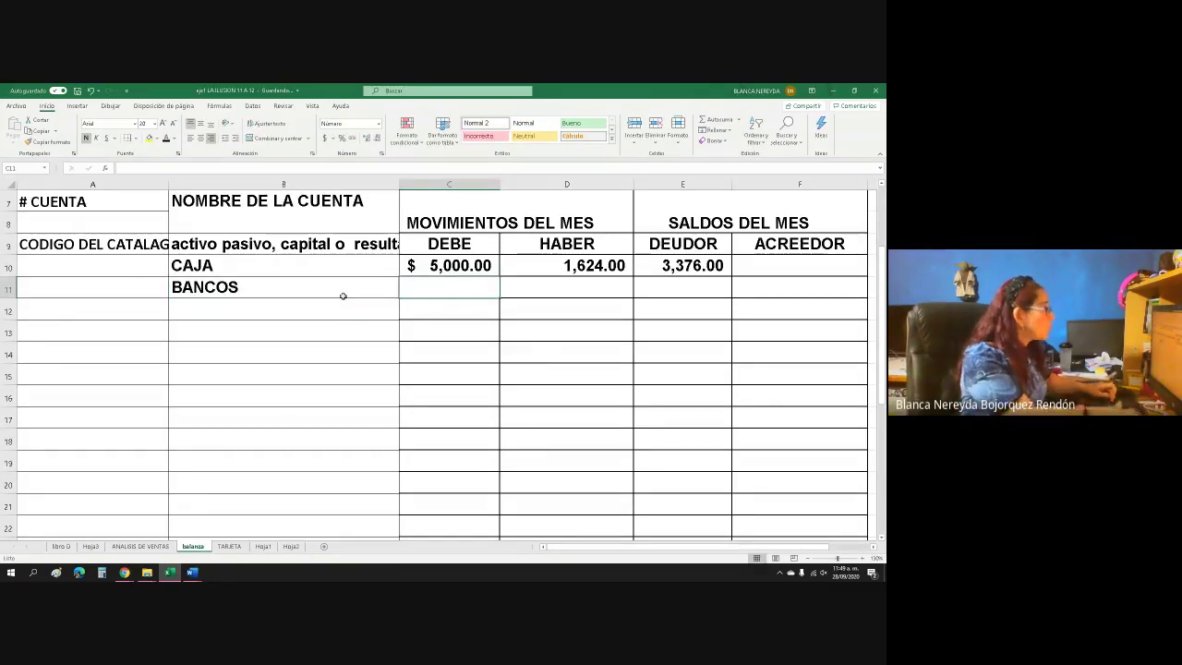
text(=)
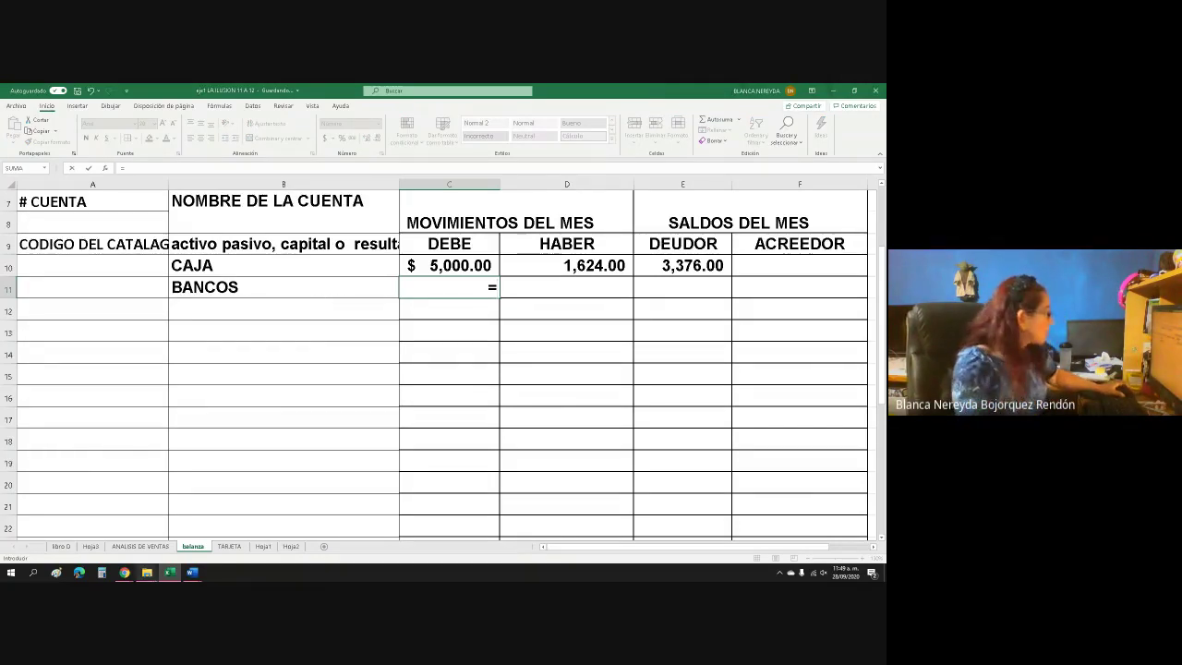
click(61, 545)
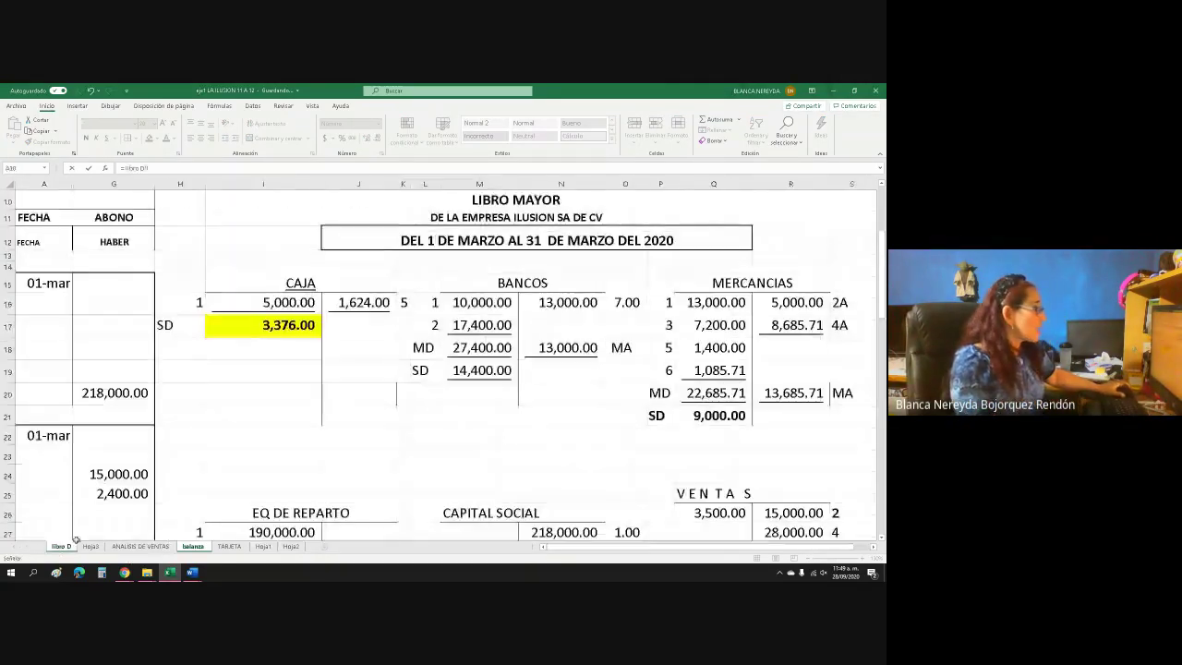
click(454, 347)
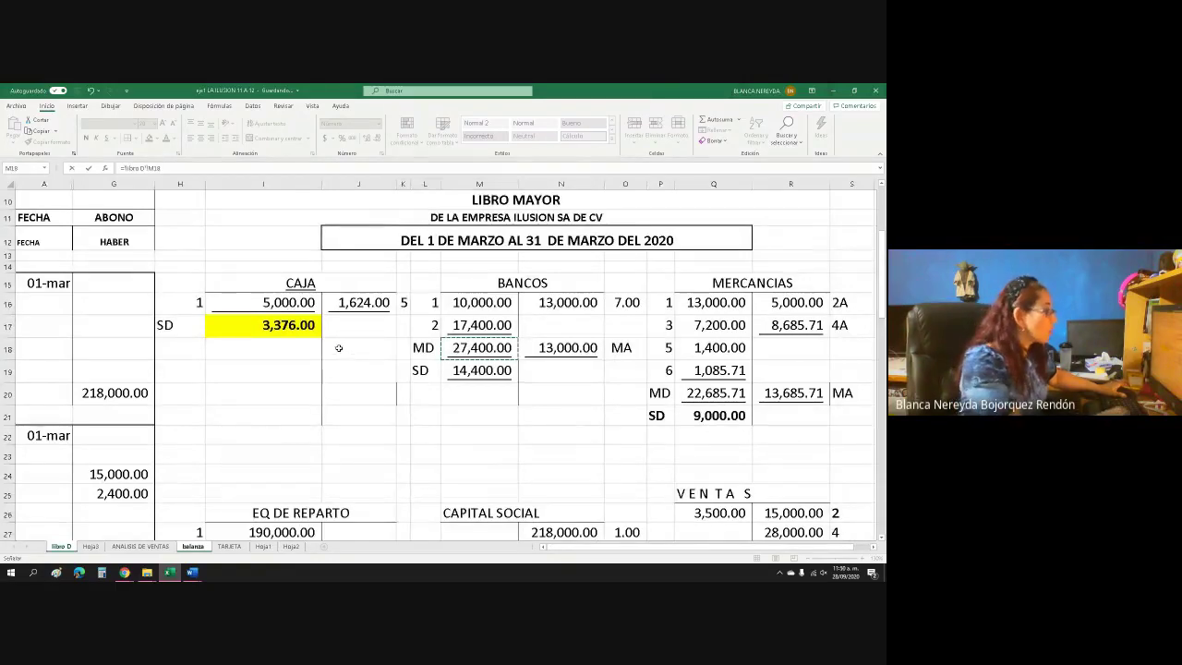
key(Return)
Link BANCOS's HABER cell D11 to N18 of libro D and fill the DEUDOR formula from E10 down to E11
click(553, 287)
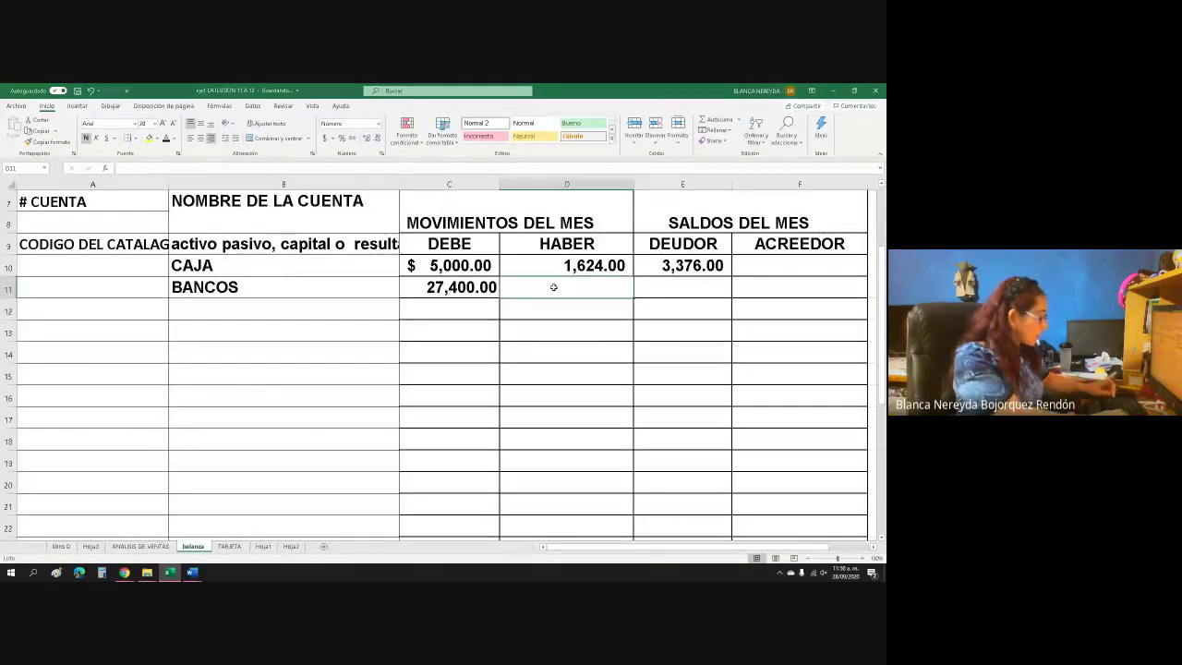
text(=)
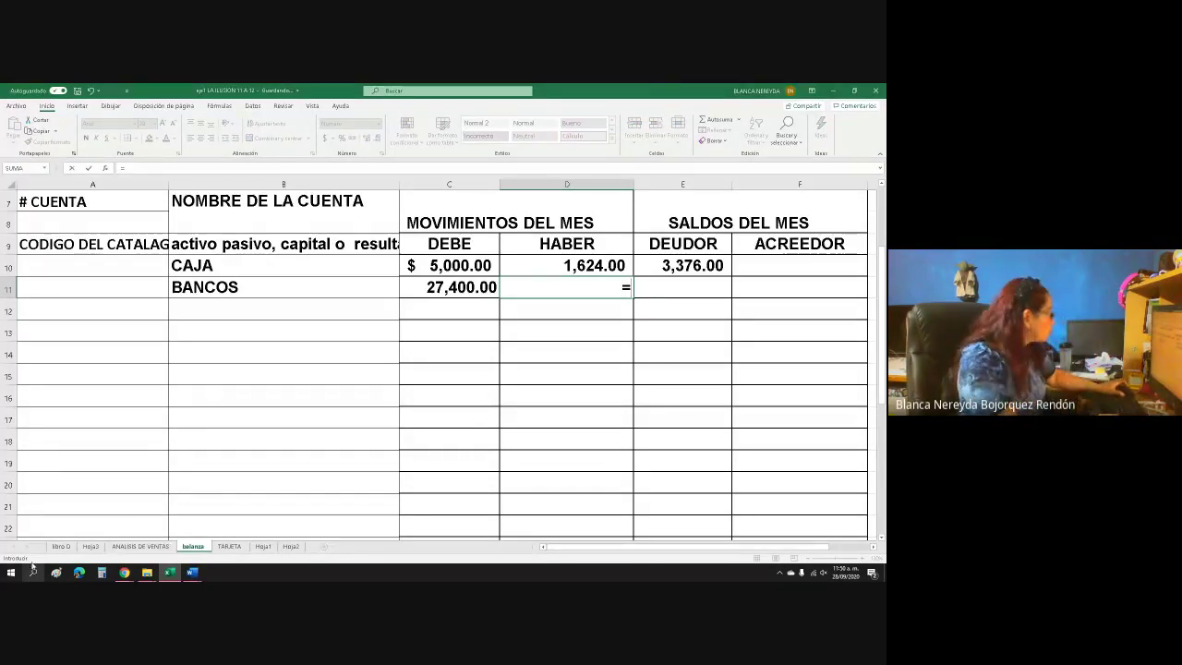
click(61, 546)
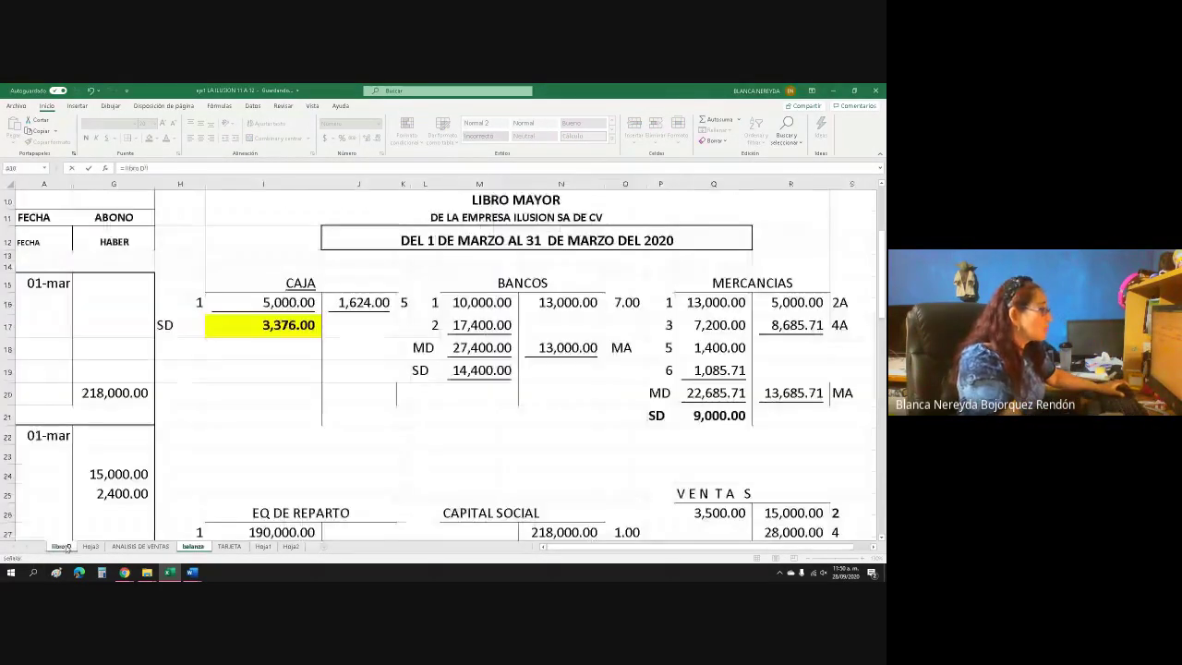
click(557, 348)
key(Return)
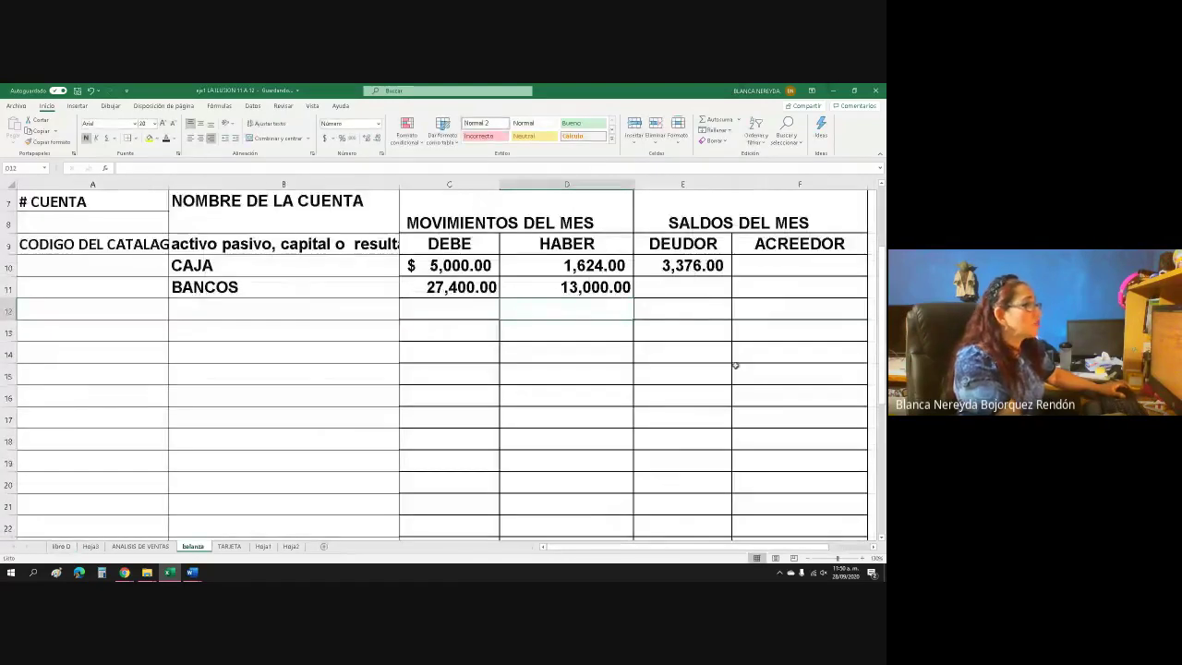
click(676, 268)
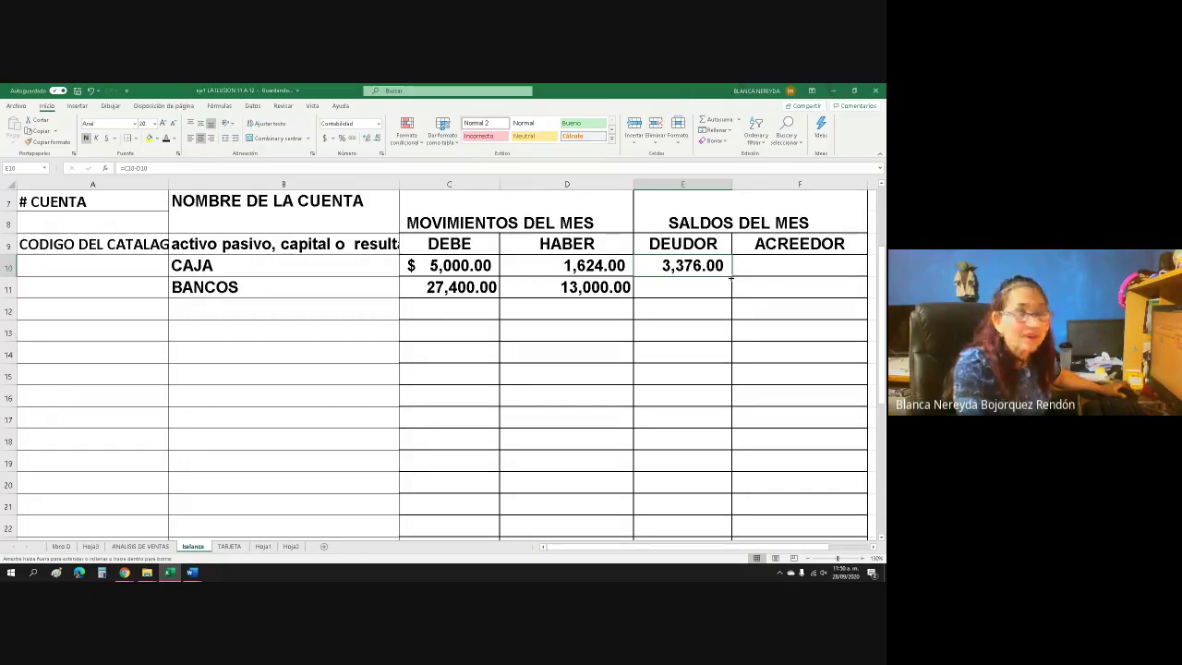
drag(732, 275, 728, 296)
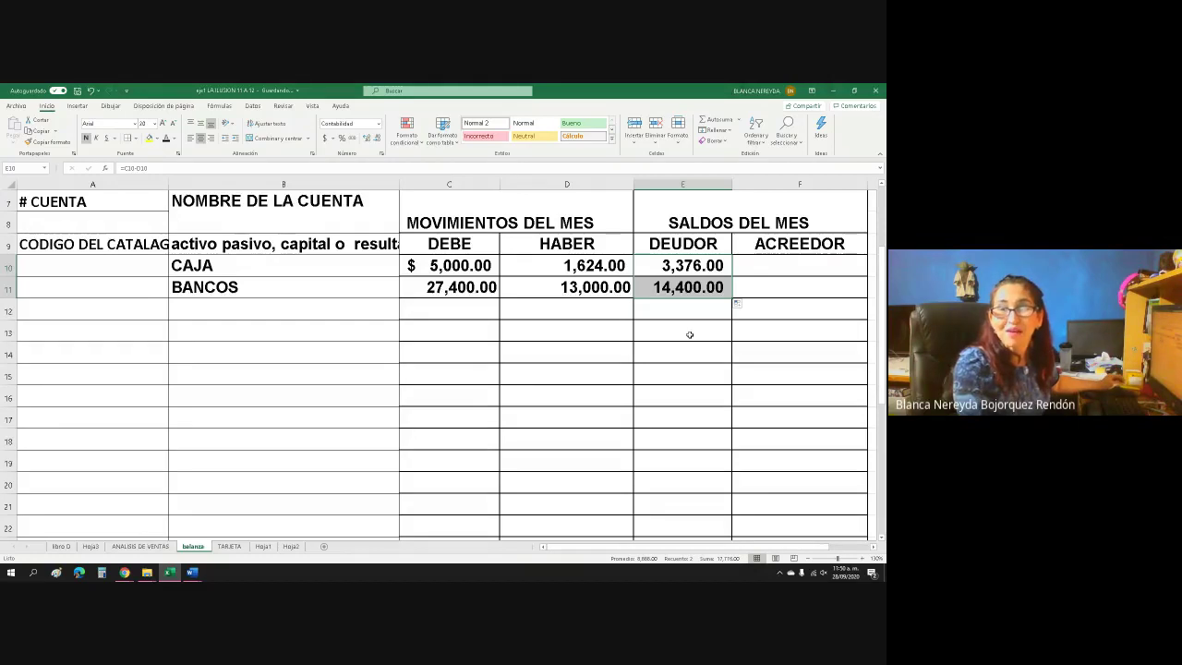
In libro D, mark the BANCOS balance in M19 with yellow fill and bold
click(61, 545)
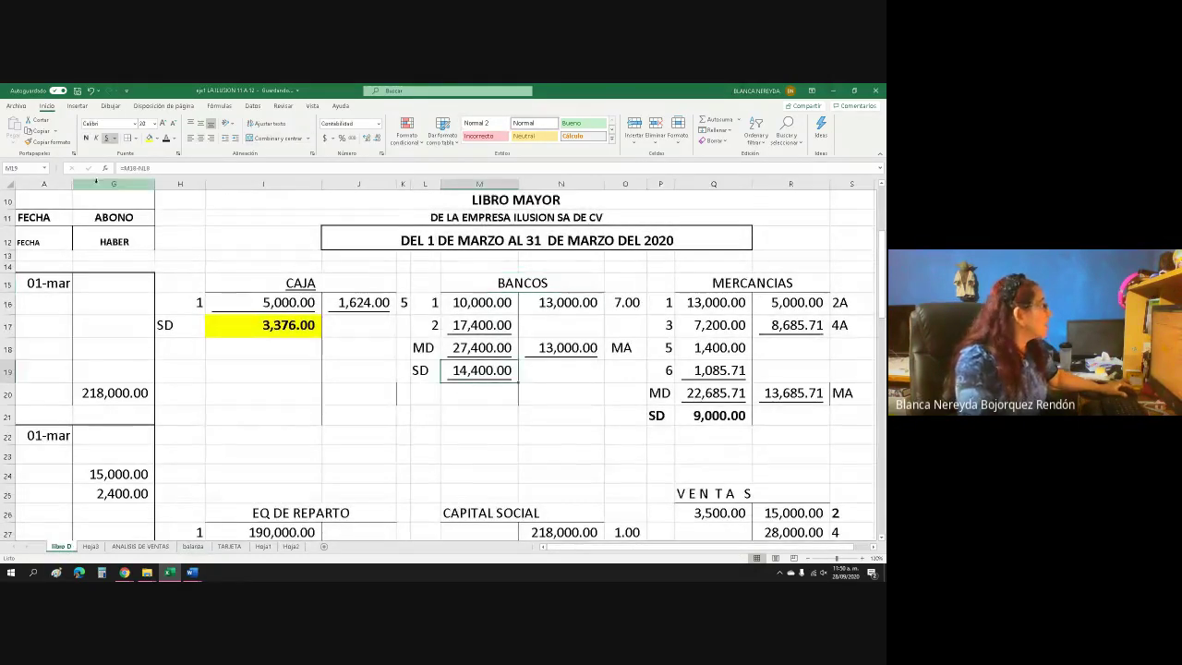
click(150, 138)
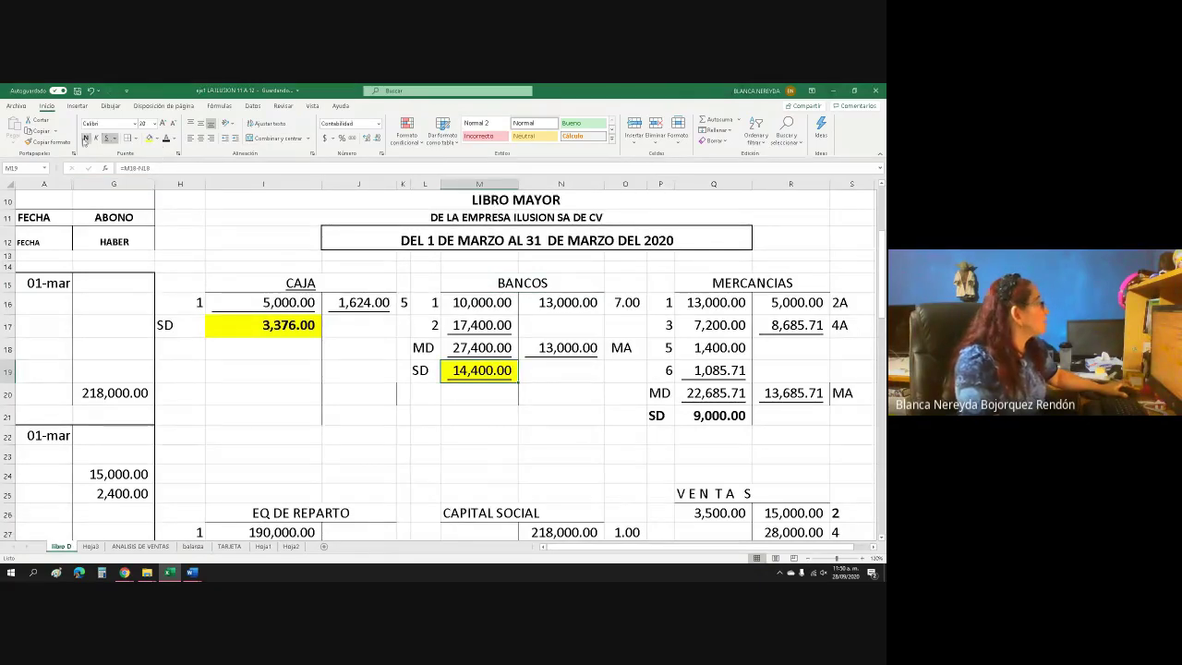
click(96, 137)
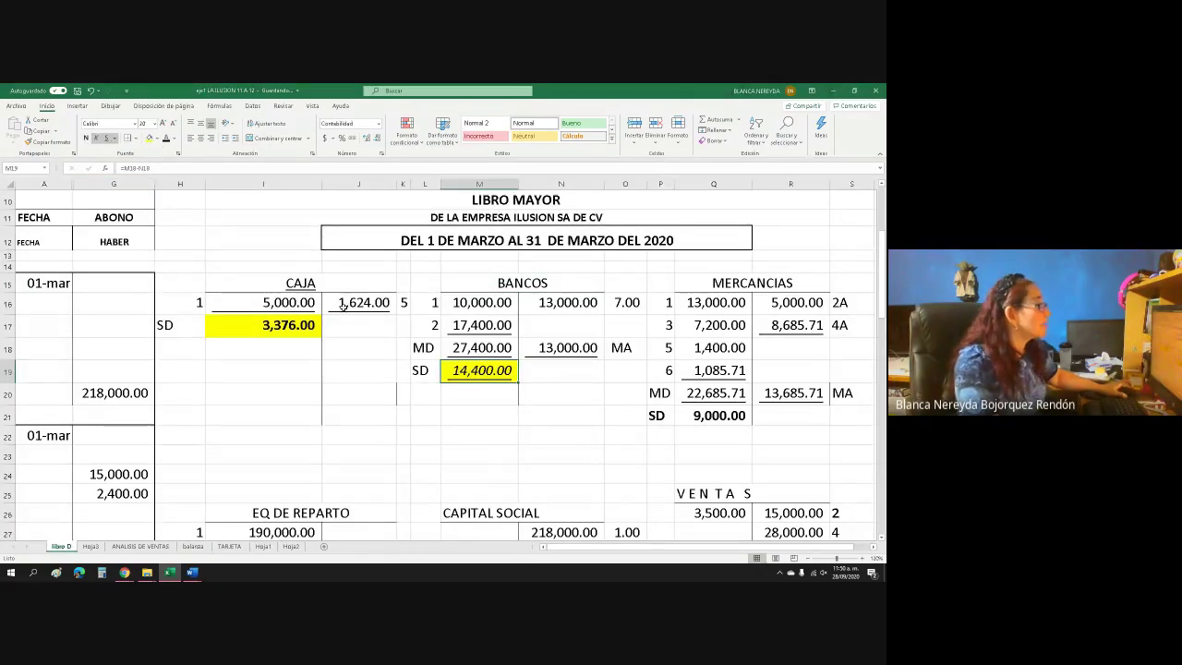
click(96, 138)
click(459, 409)
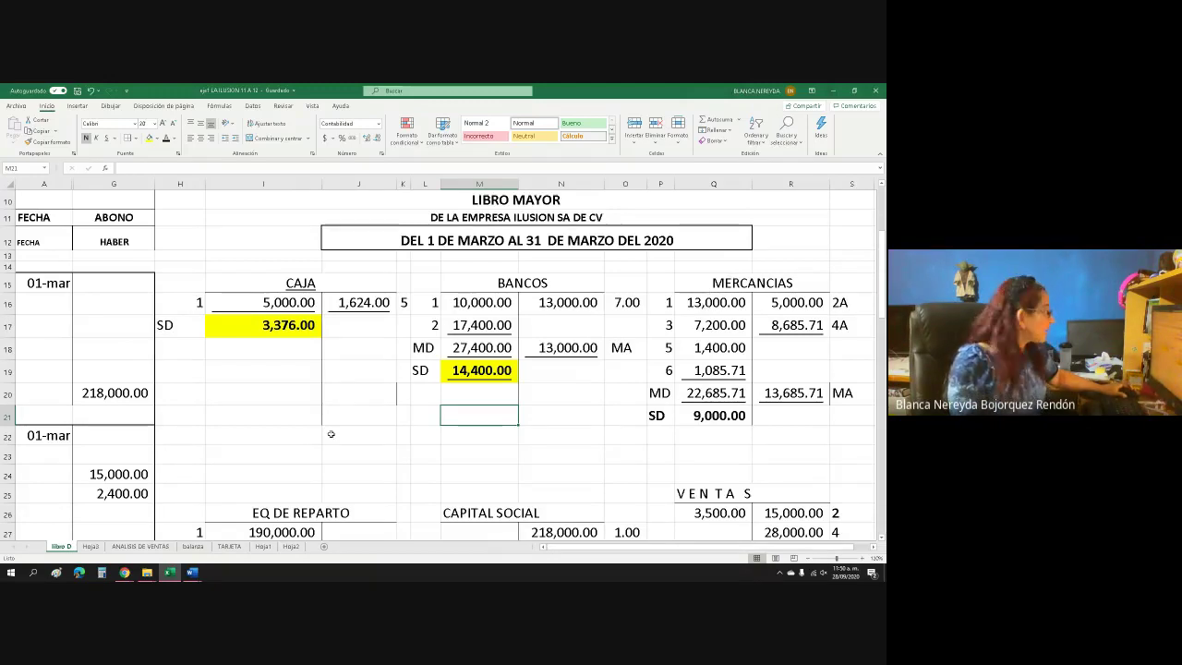
Enter the next ledger account, MERCANCIAS, in B12 of balanza
click(192, 547)
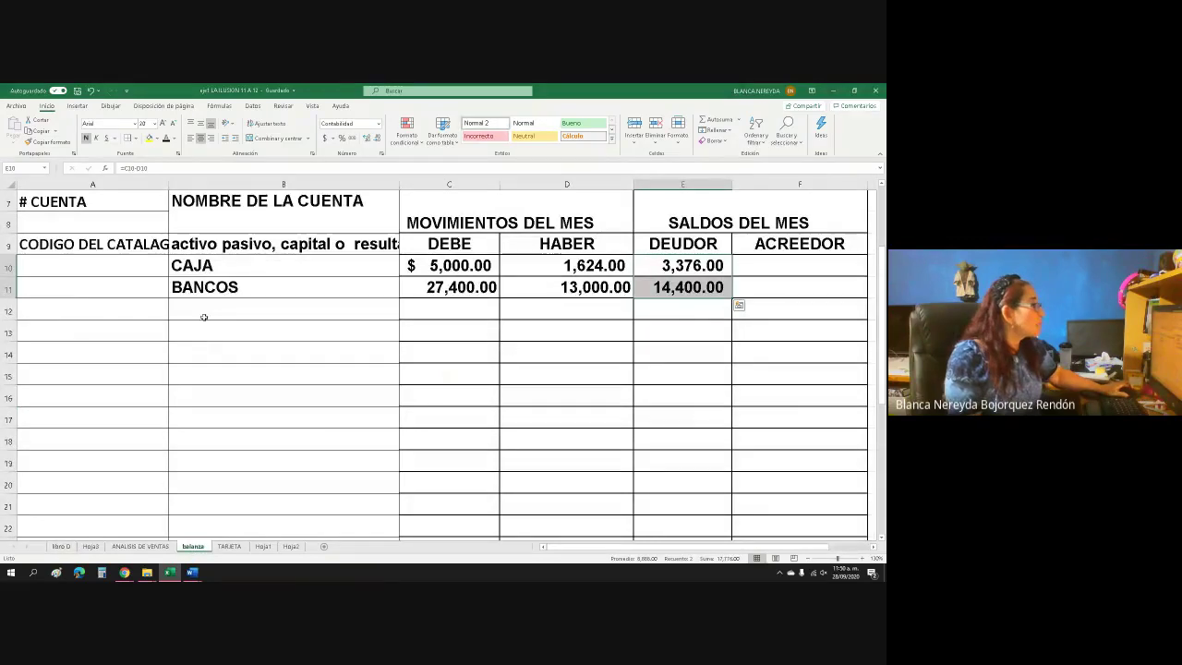
text(CANCIAS)
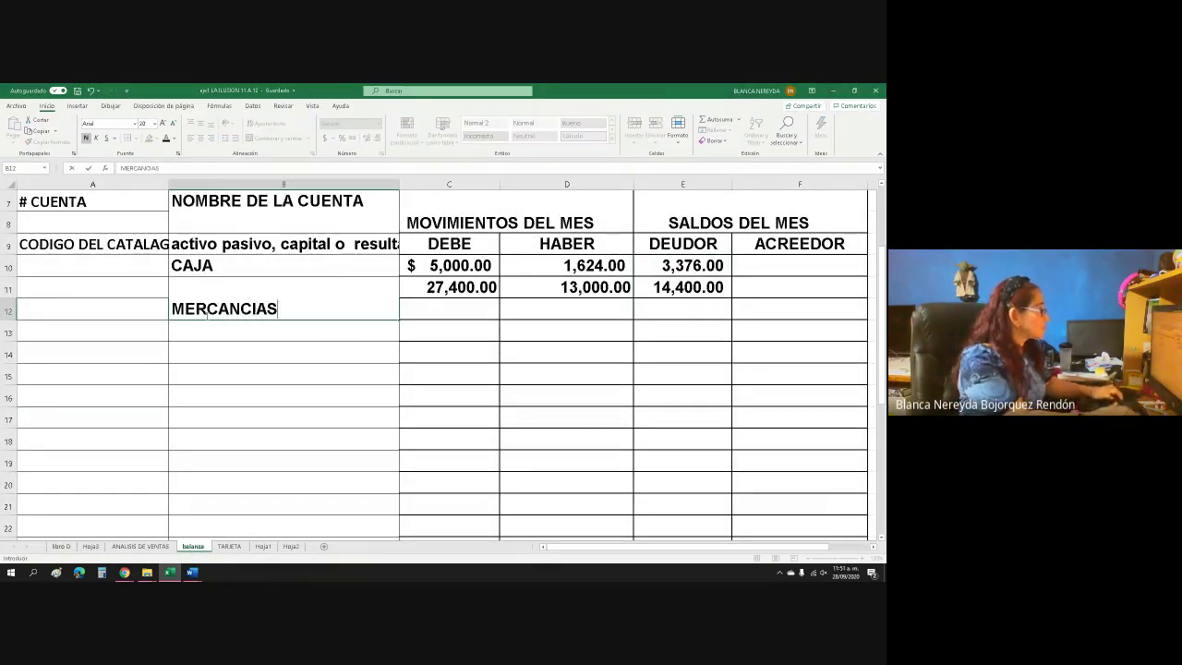
key(Tab)
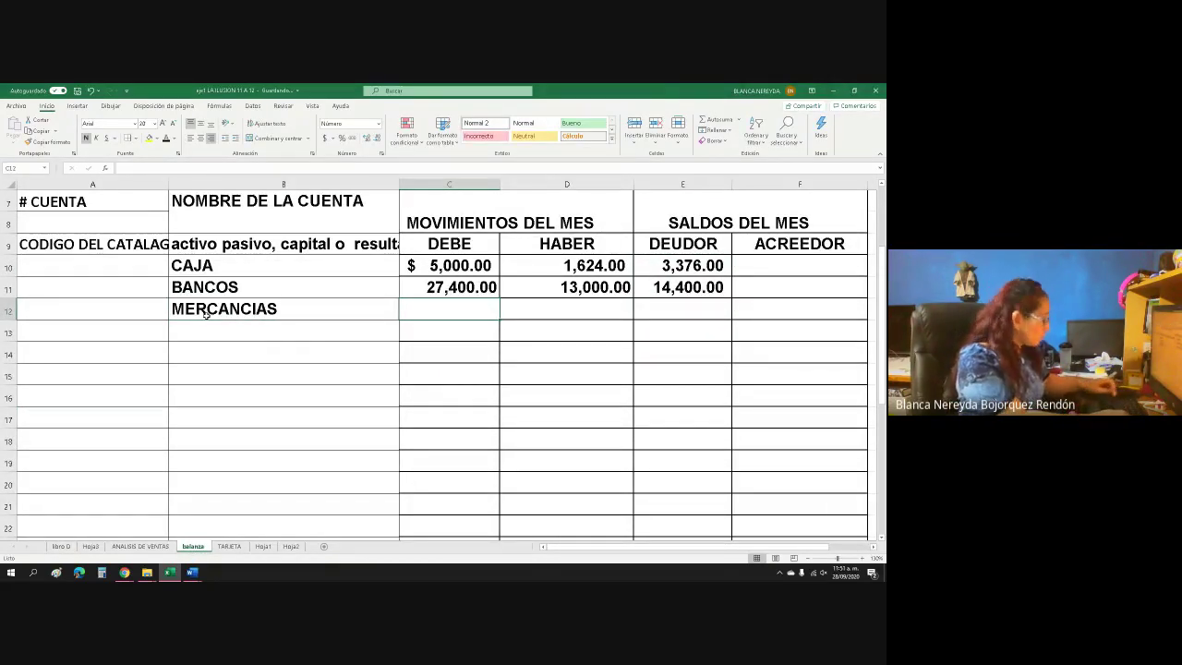
Link MERCANCIAS's DEBE cell C12 in balanza to the account's total debit movement in Q20 of libro D
text(=)
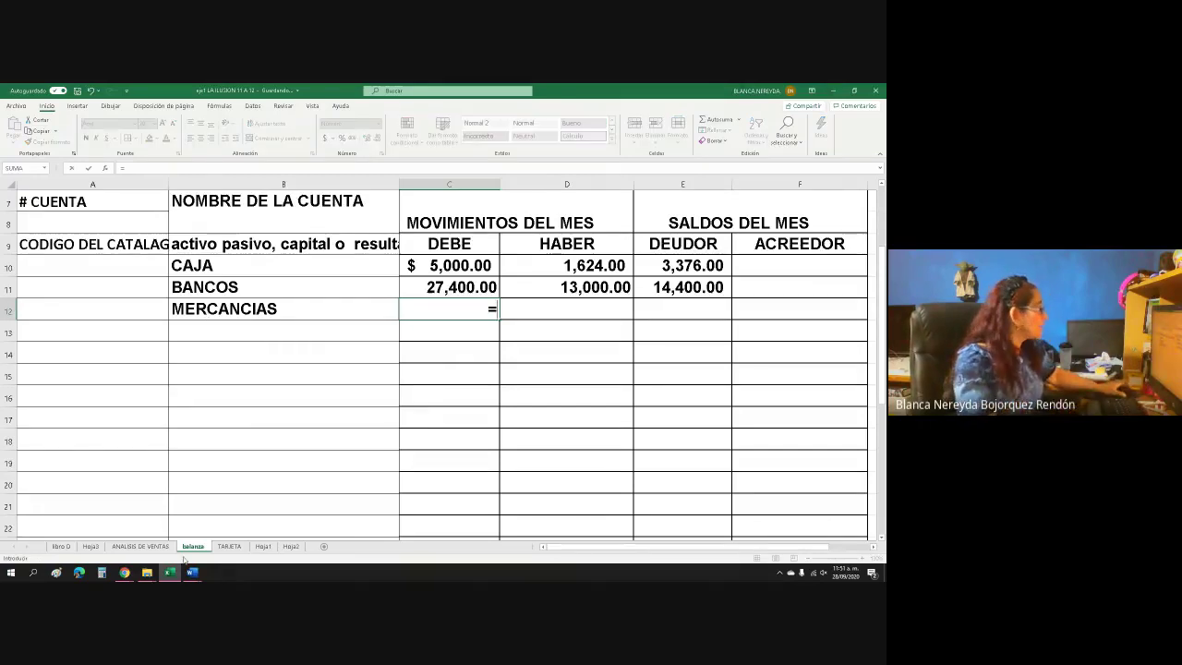
click(60, 546)
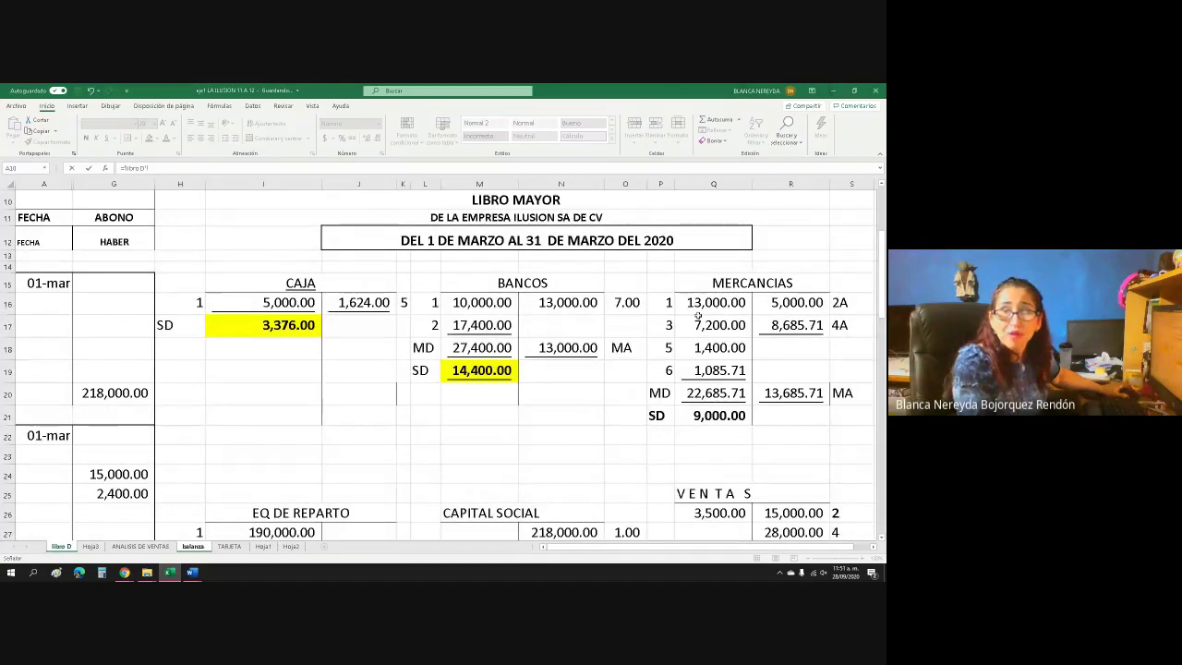
click(687, 392)
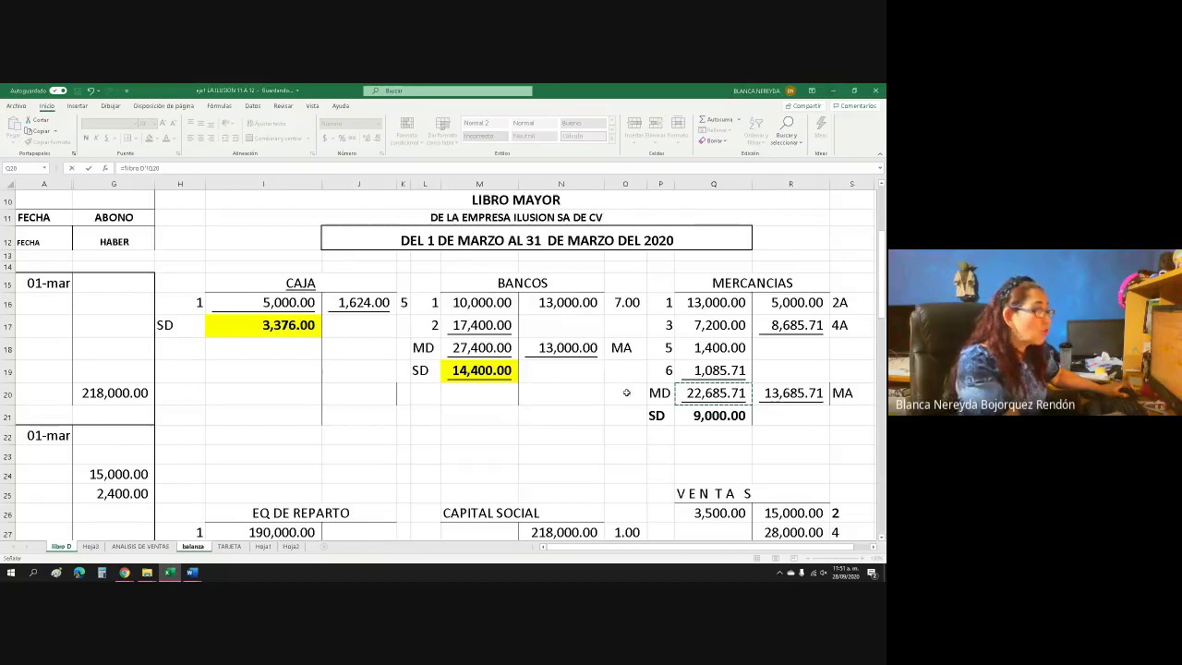
key(Tab)
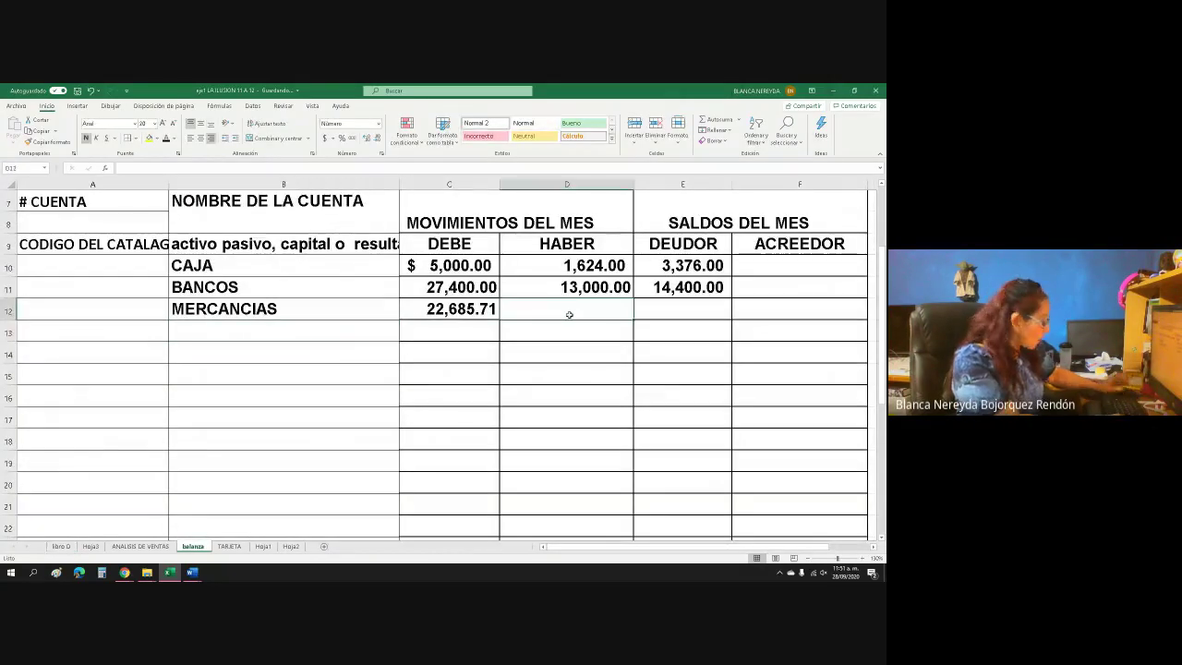
Link MERCANCIAS's HABER cell D12 to R20 of libro D and fill the DEUDOR formula from E11 down to E12
text(=)
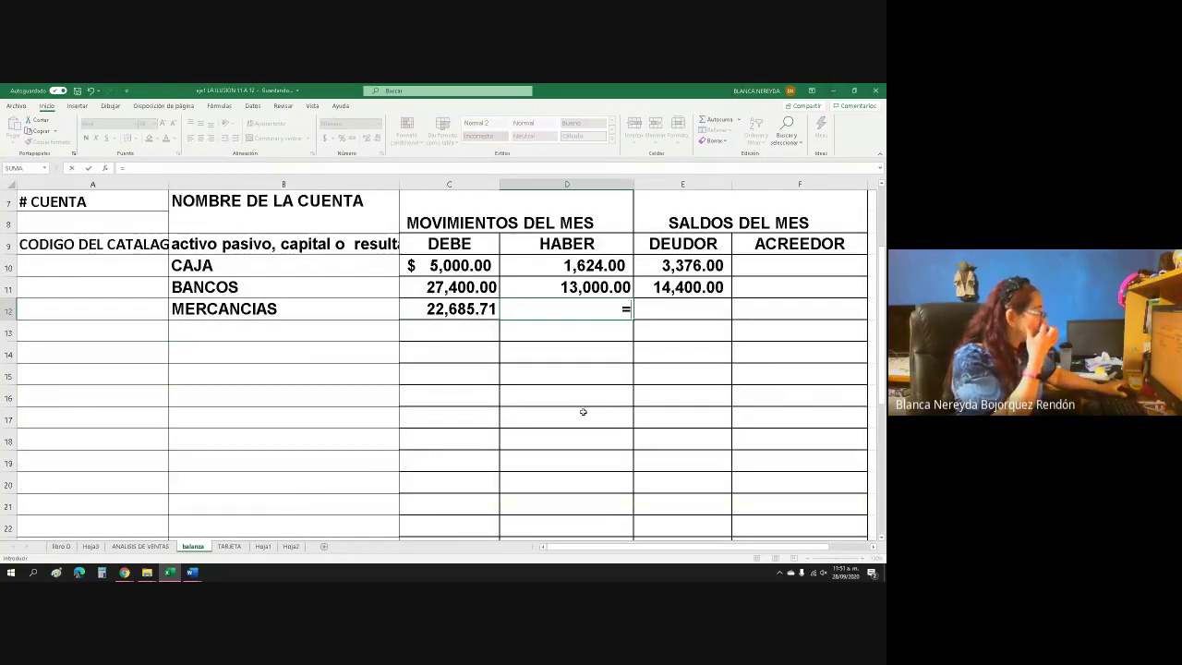
click(60, 545)
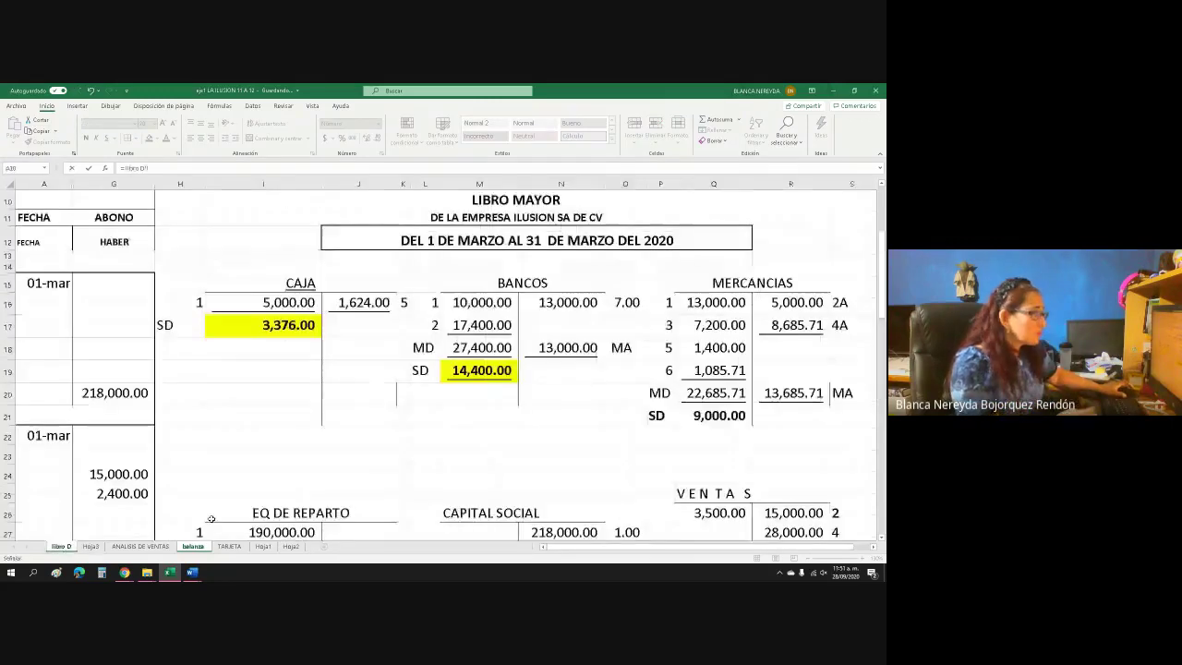
click(778, 395)
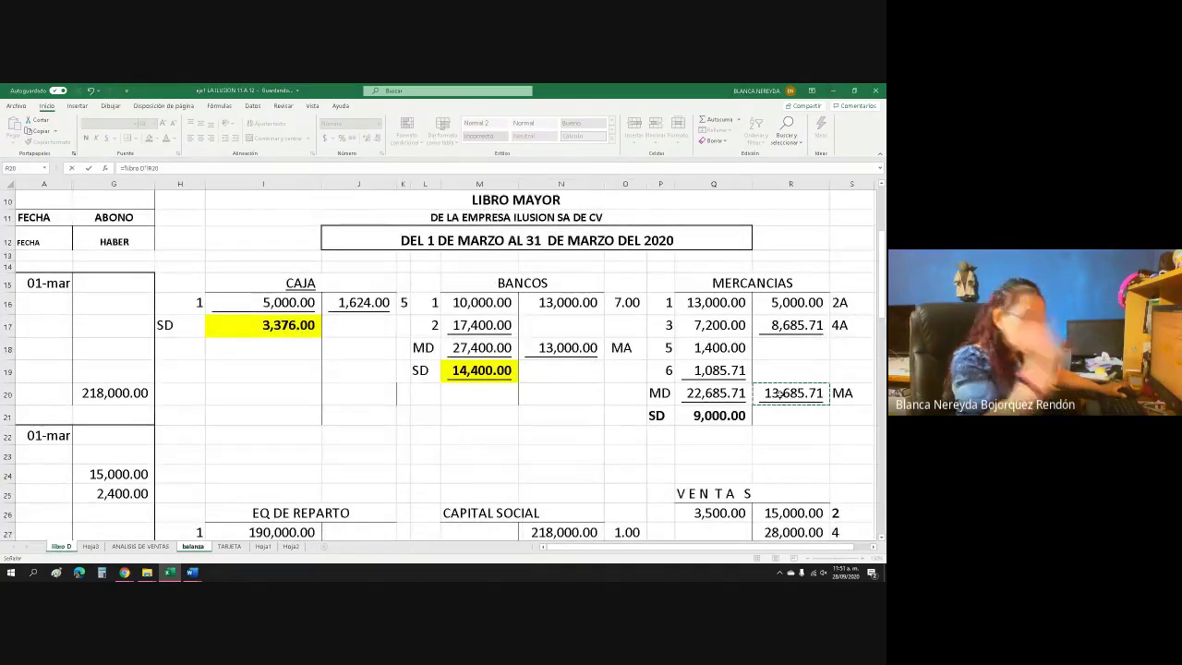
key(Return)
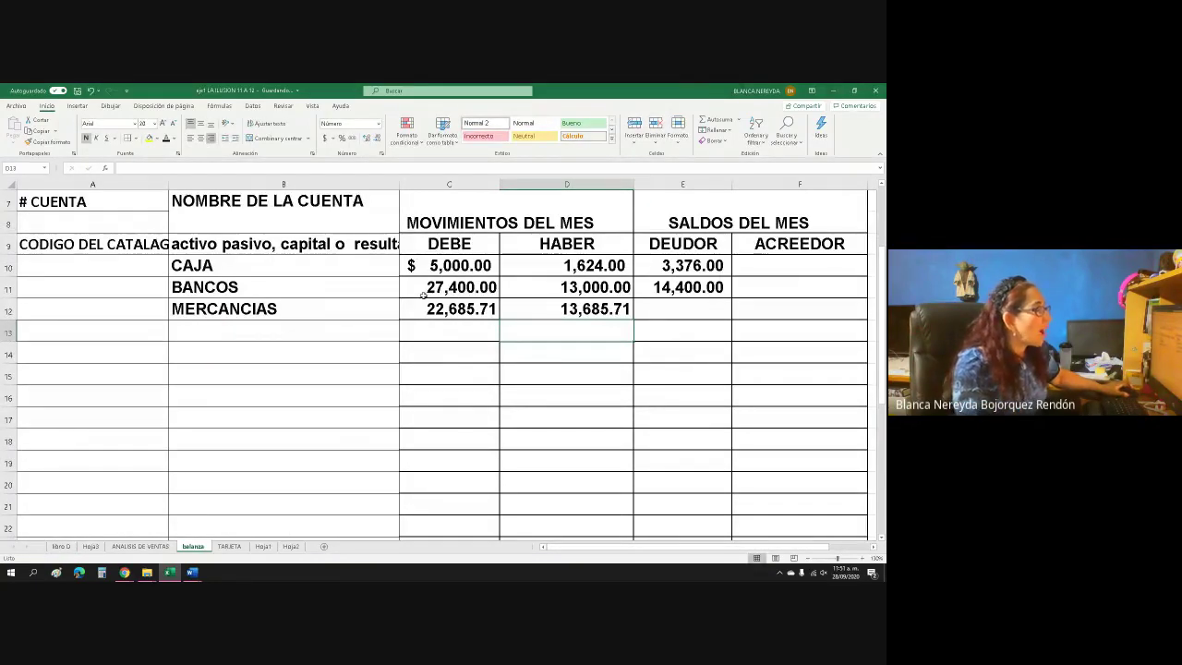
click(675, 290)
drag(733, 299, 734, 321)
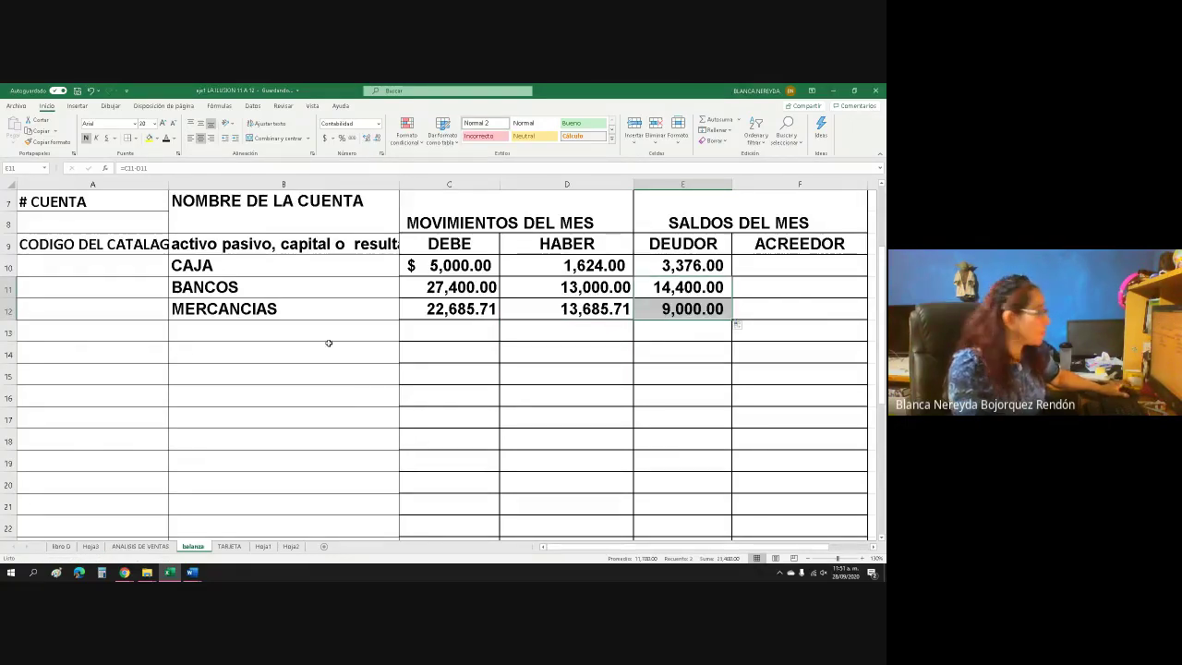
In libro D, mark the MERCANCIAS balance in Q21 with yellow fill
click(61, 546)
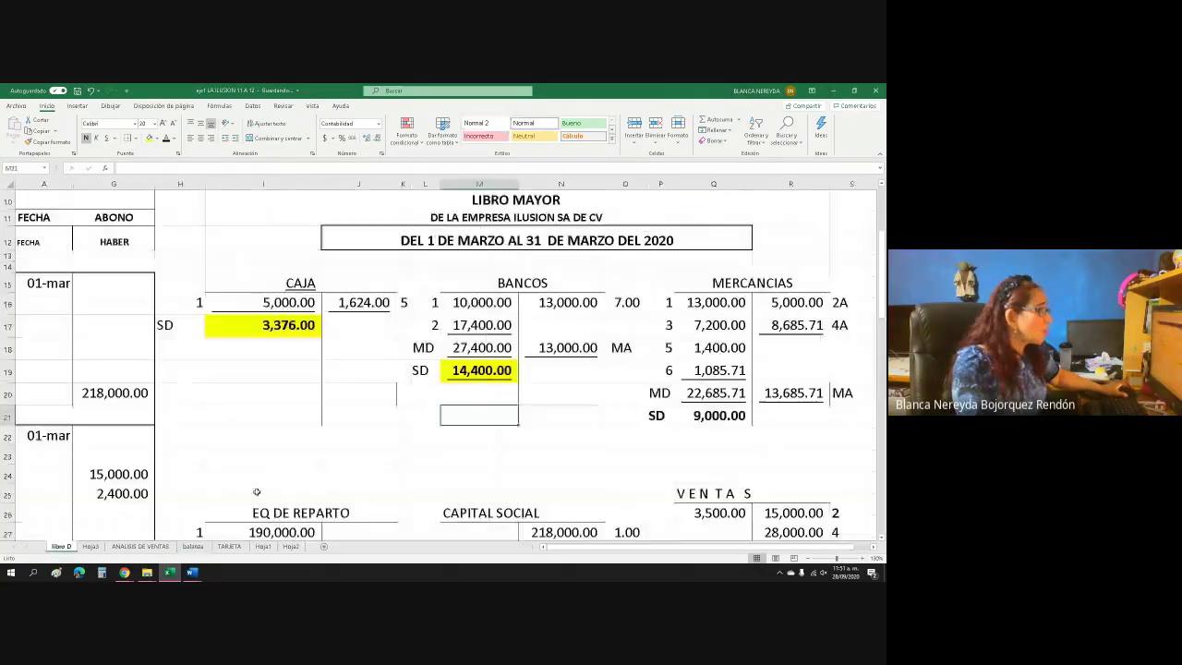
click(702, 415)
click(150, 138)
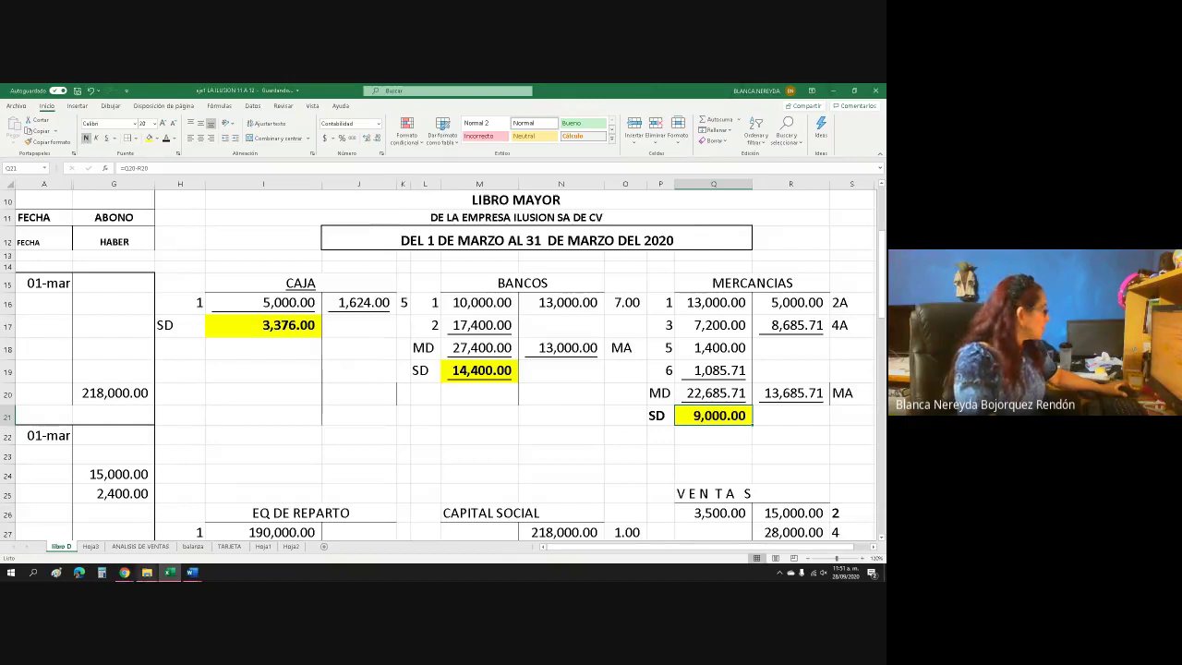
Clear the DEUDOR balances of BANCOS and MERCANCIAS in E11 and E12 of balanza
click(193, 547)
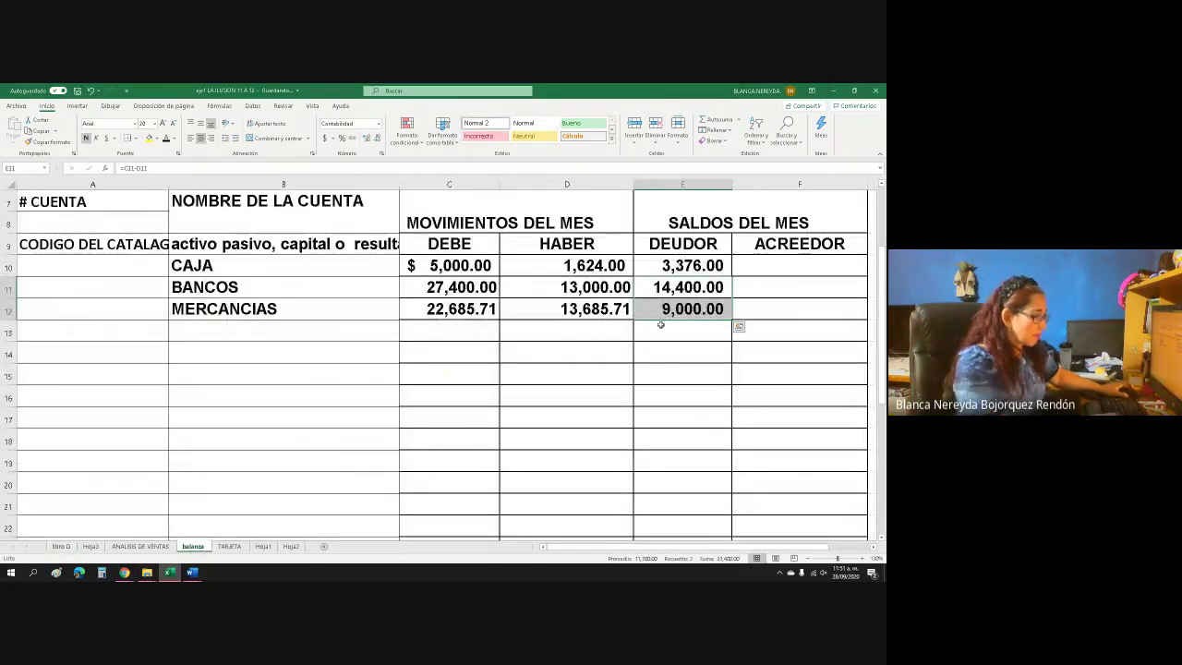
click(652, 369)
click(660, 308)
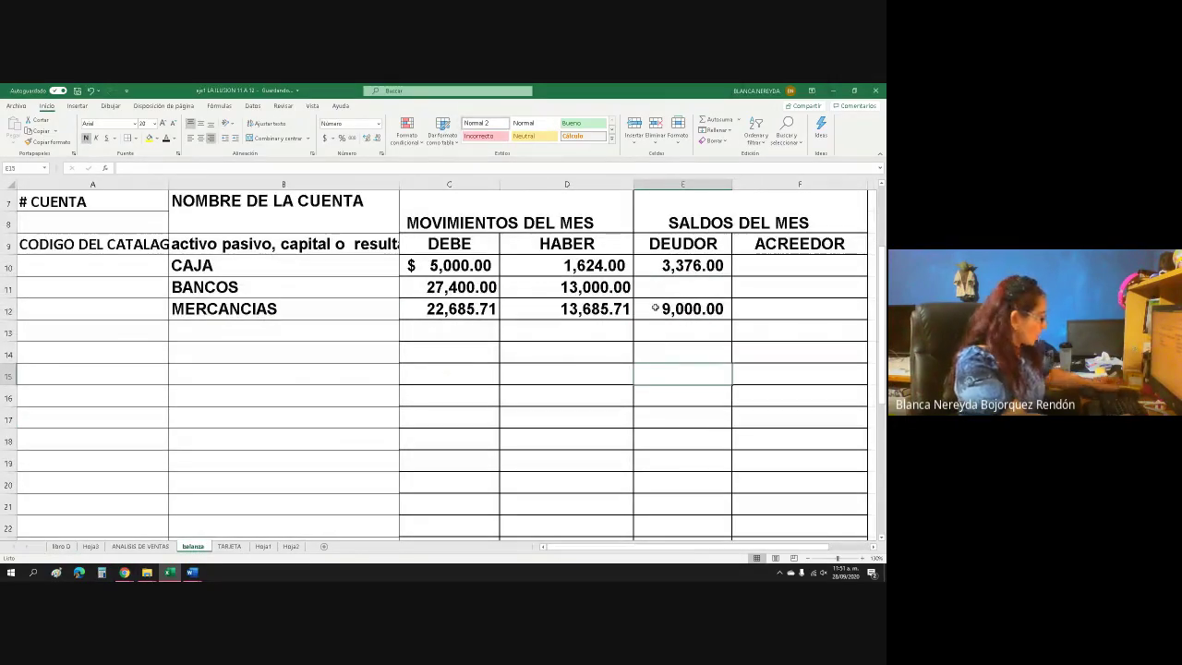
drag(729, 319, 702, 288)
click(635, 390)
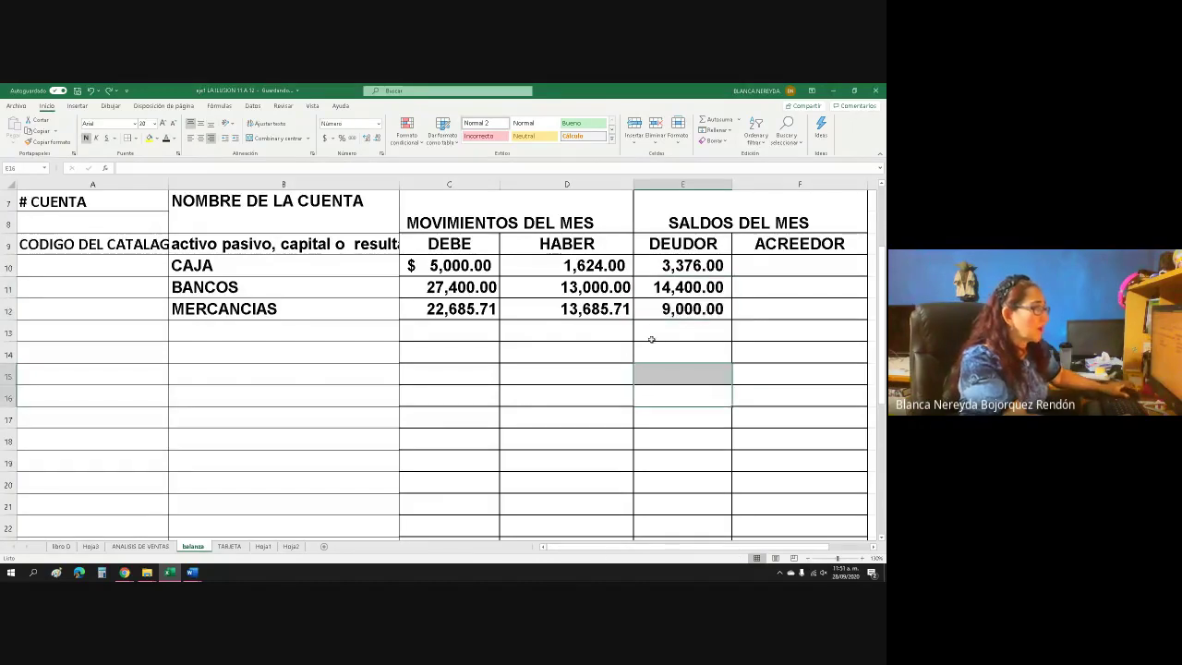
double_click(657, 314)
key(Escape)
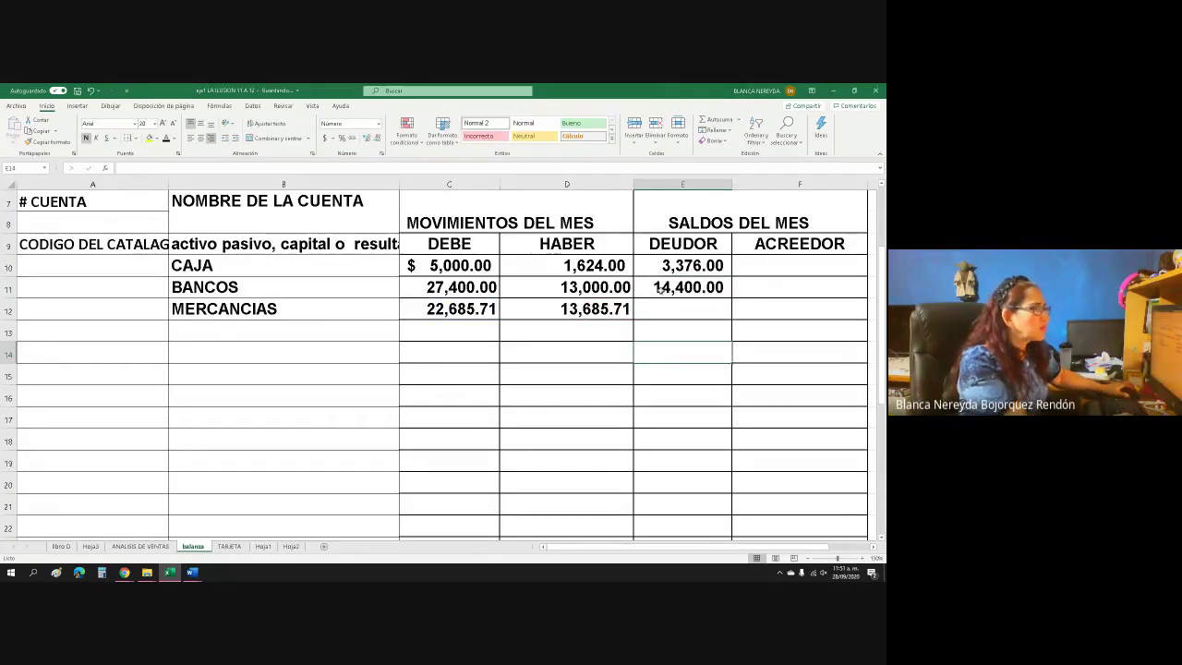
Fill CAJA's DEUDOR formula from E10 down to E12 for BANCOS and MERCANCIAS
click(656, 266)
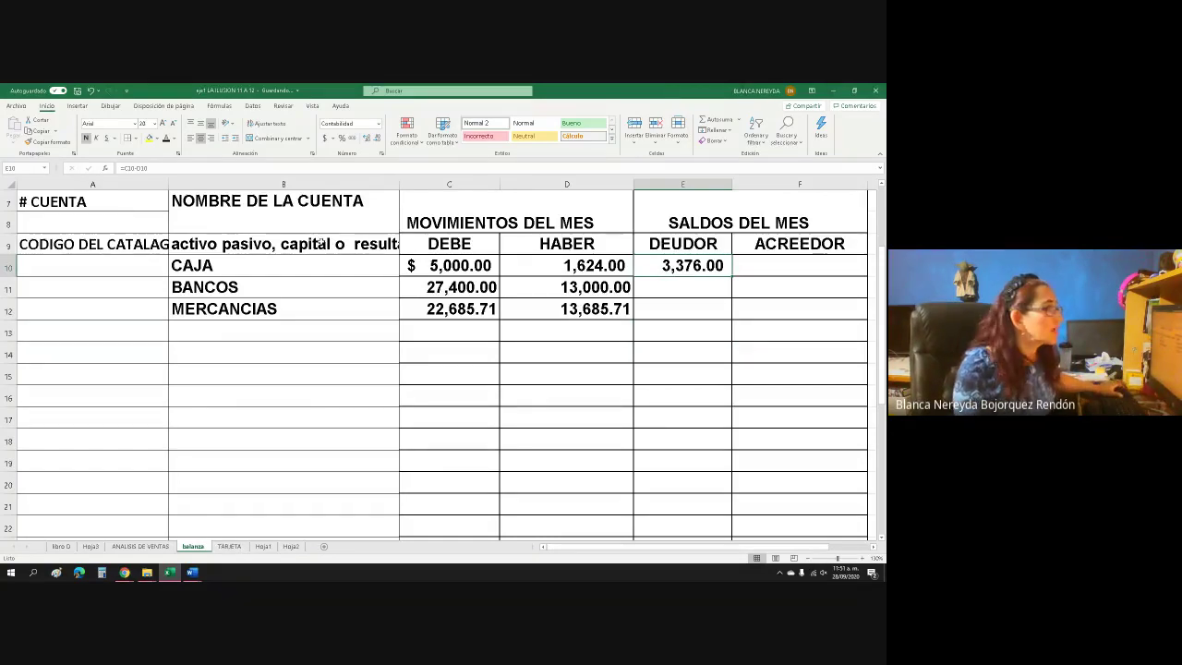
click(859, 558)
click(860, 558)
click(859, 559)
scroll(624, 314, up, 1)
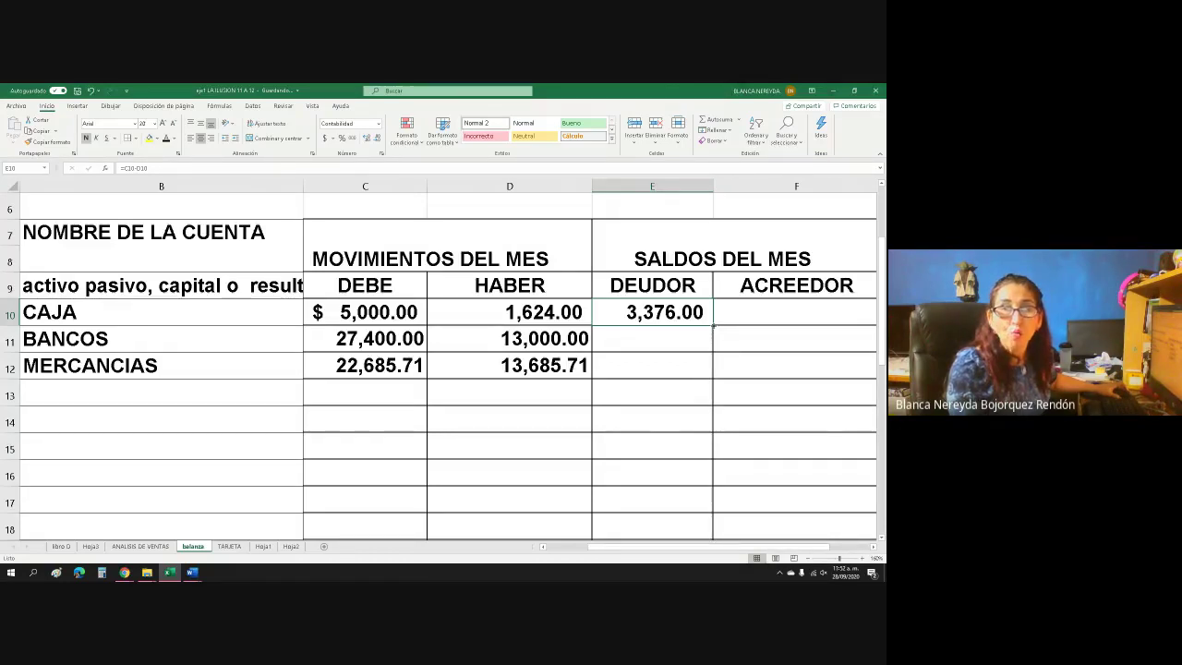
drag(713, 325, 704, 372)
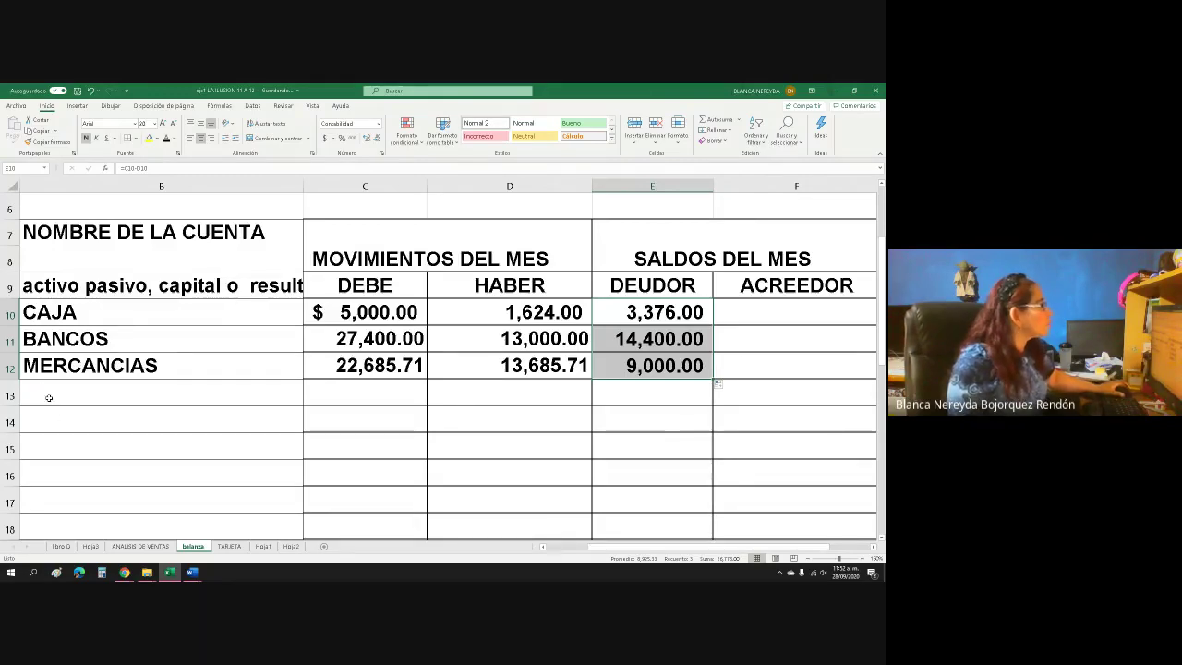
scroll(55, 478, down, 2)
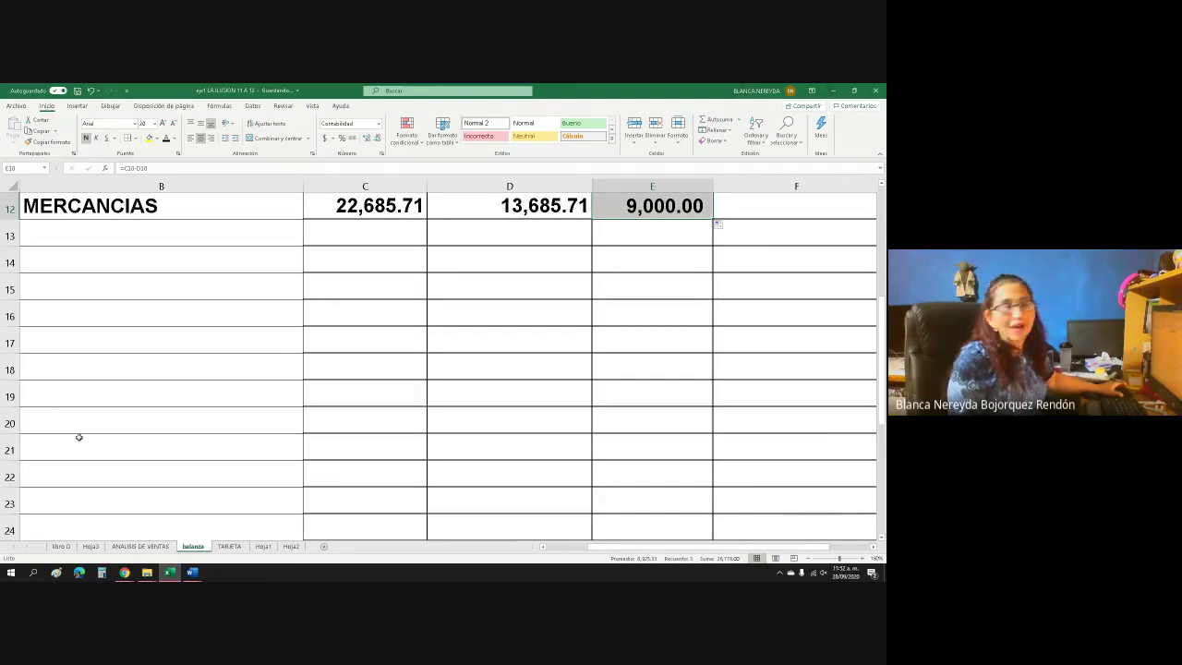
scroll(79, 453, up, 2)
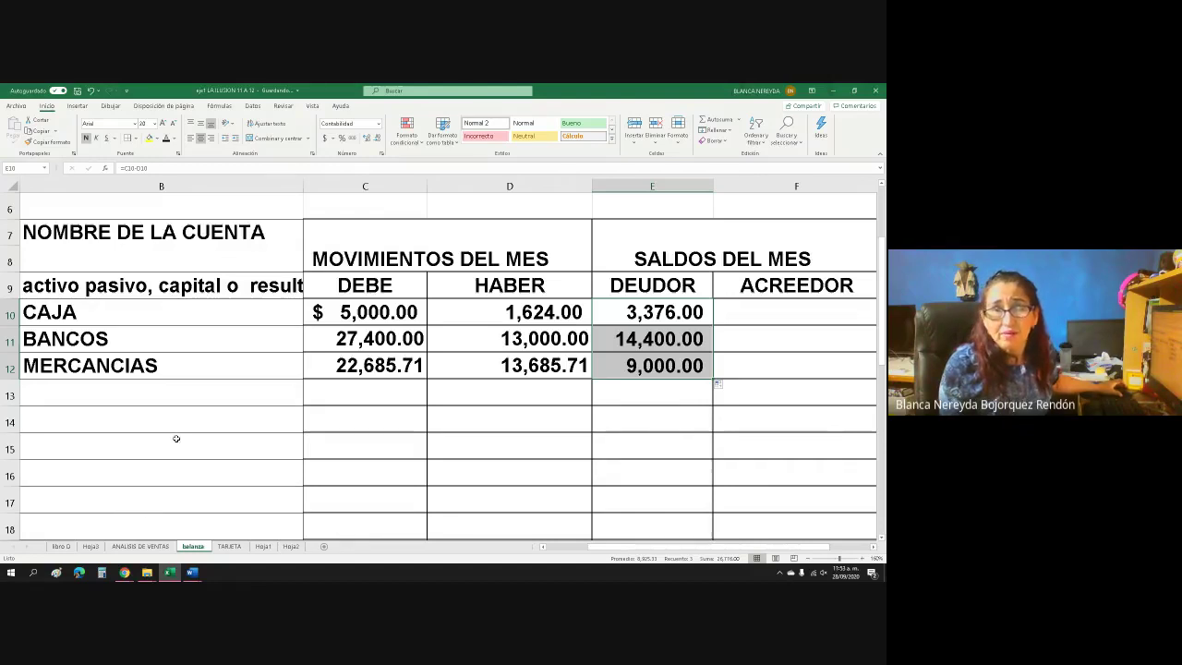
drag(317, 341, 351, 499)
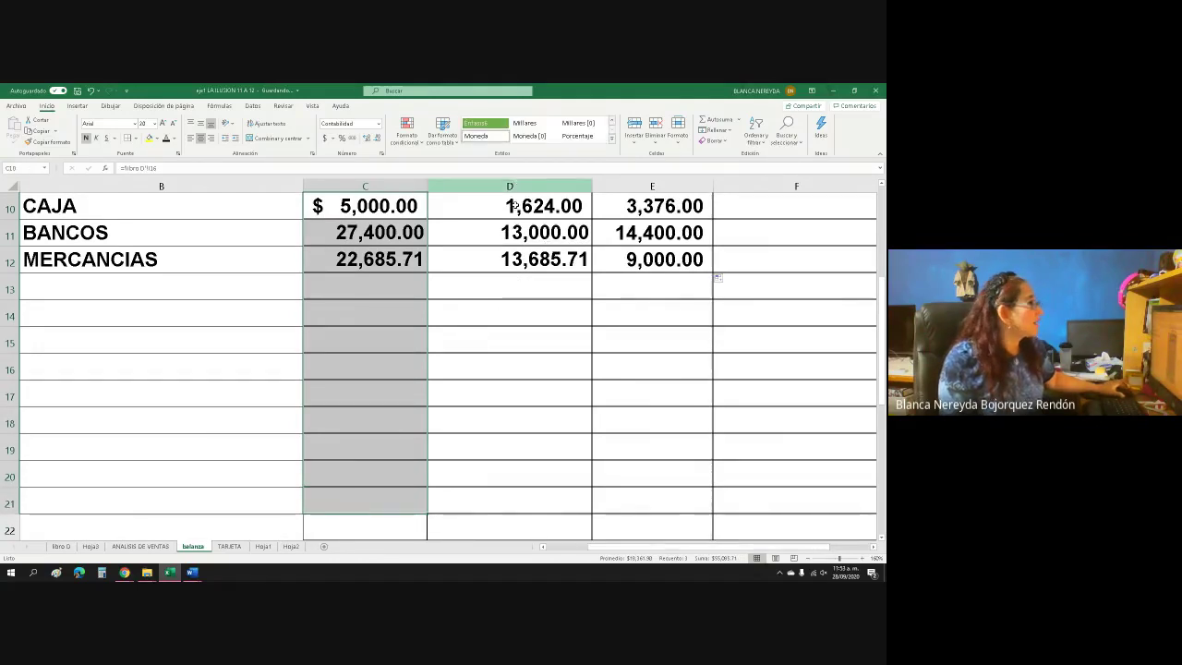
scroll(501, 313, up, 3)
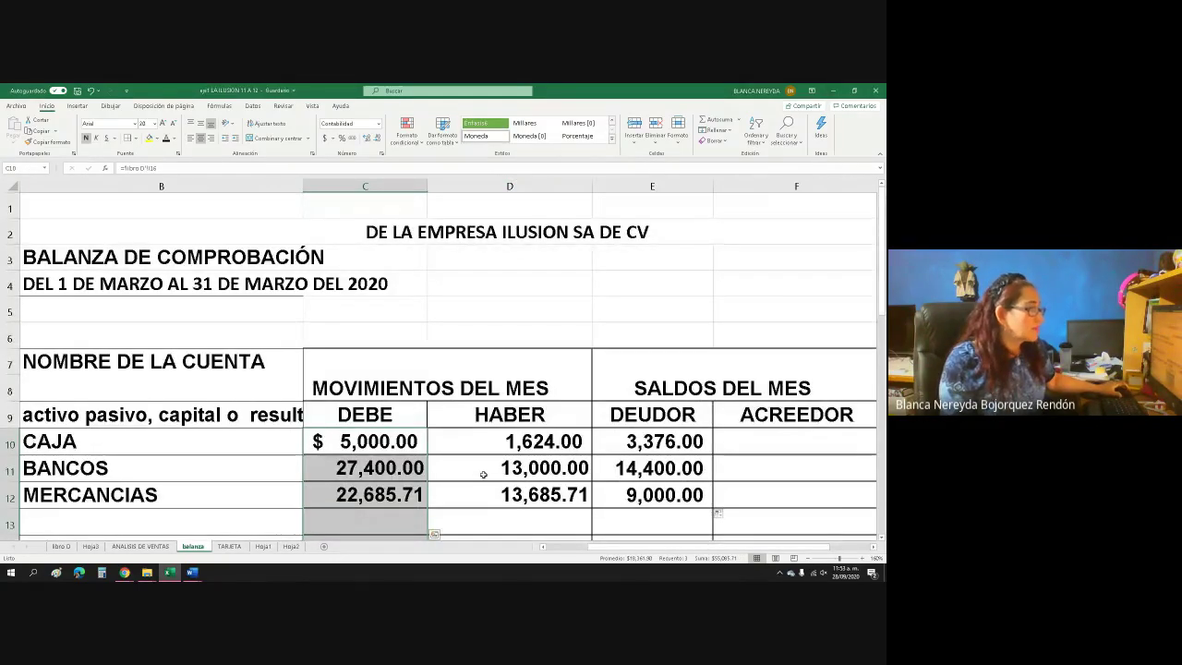